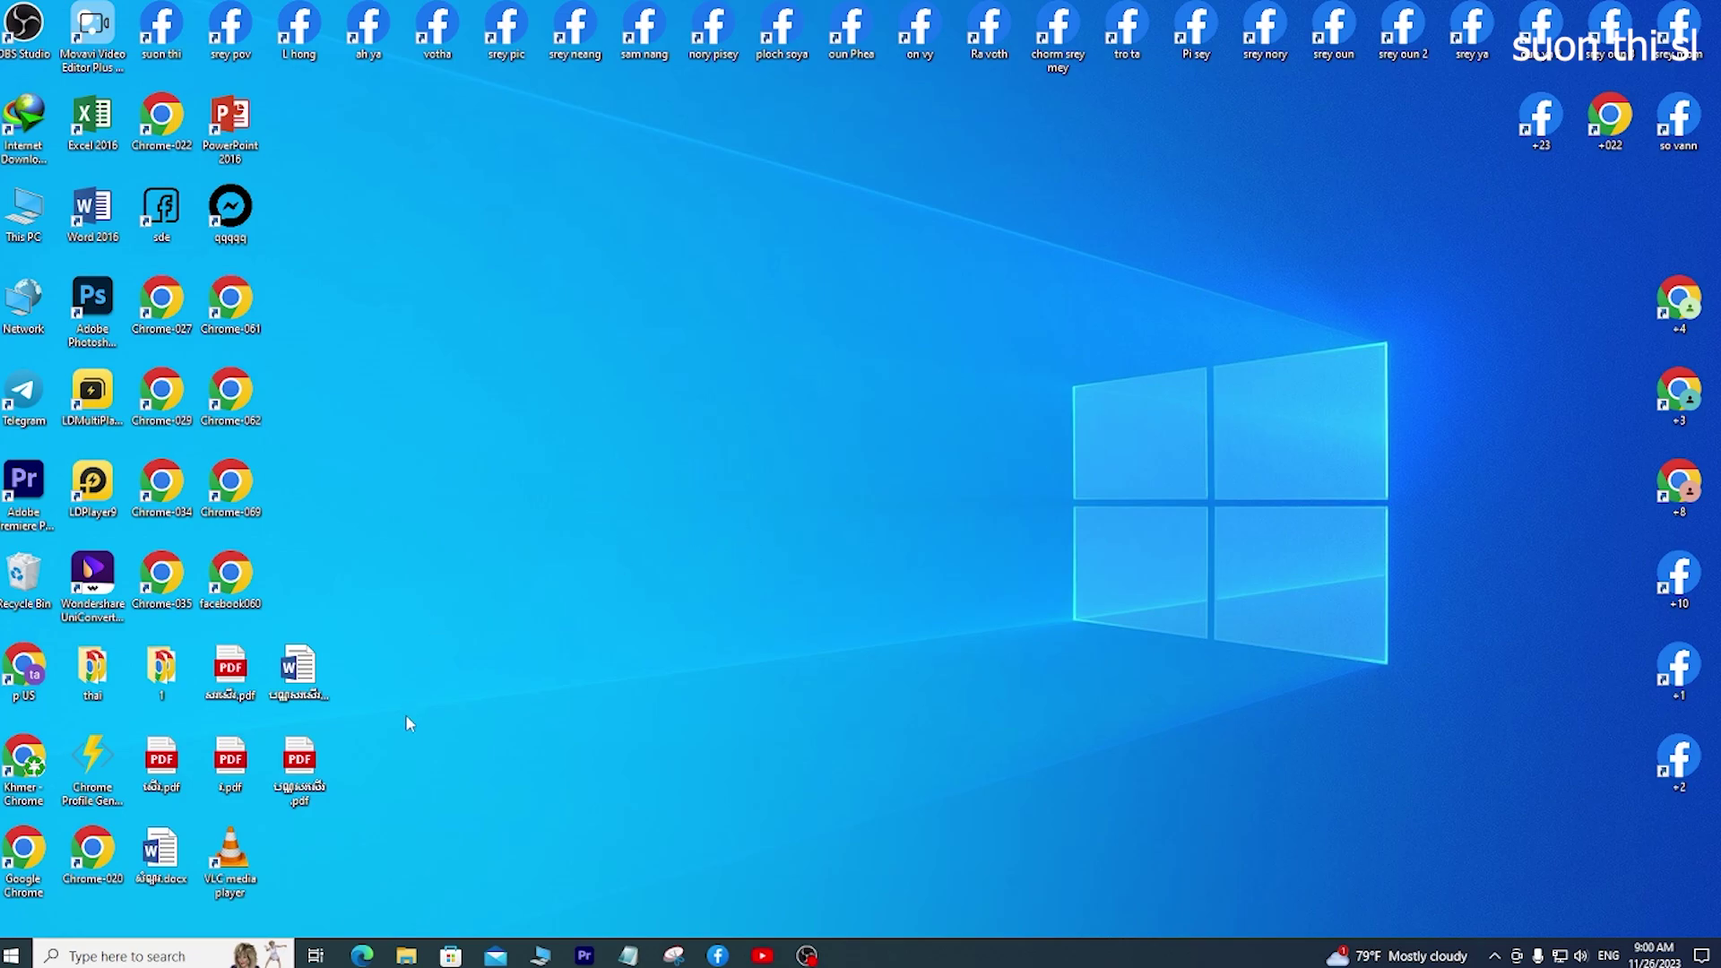
# Open Chrome and search Google for "github" followed by the tool developer's name.
pyautogui.doubleClick(13, 770)
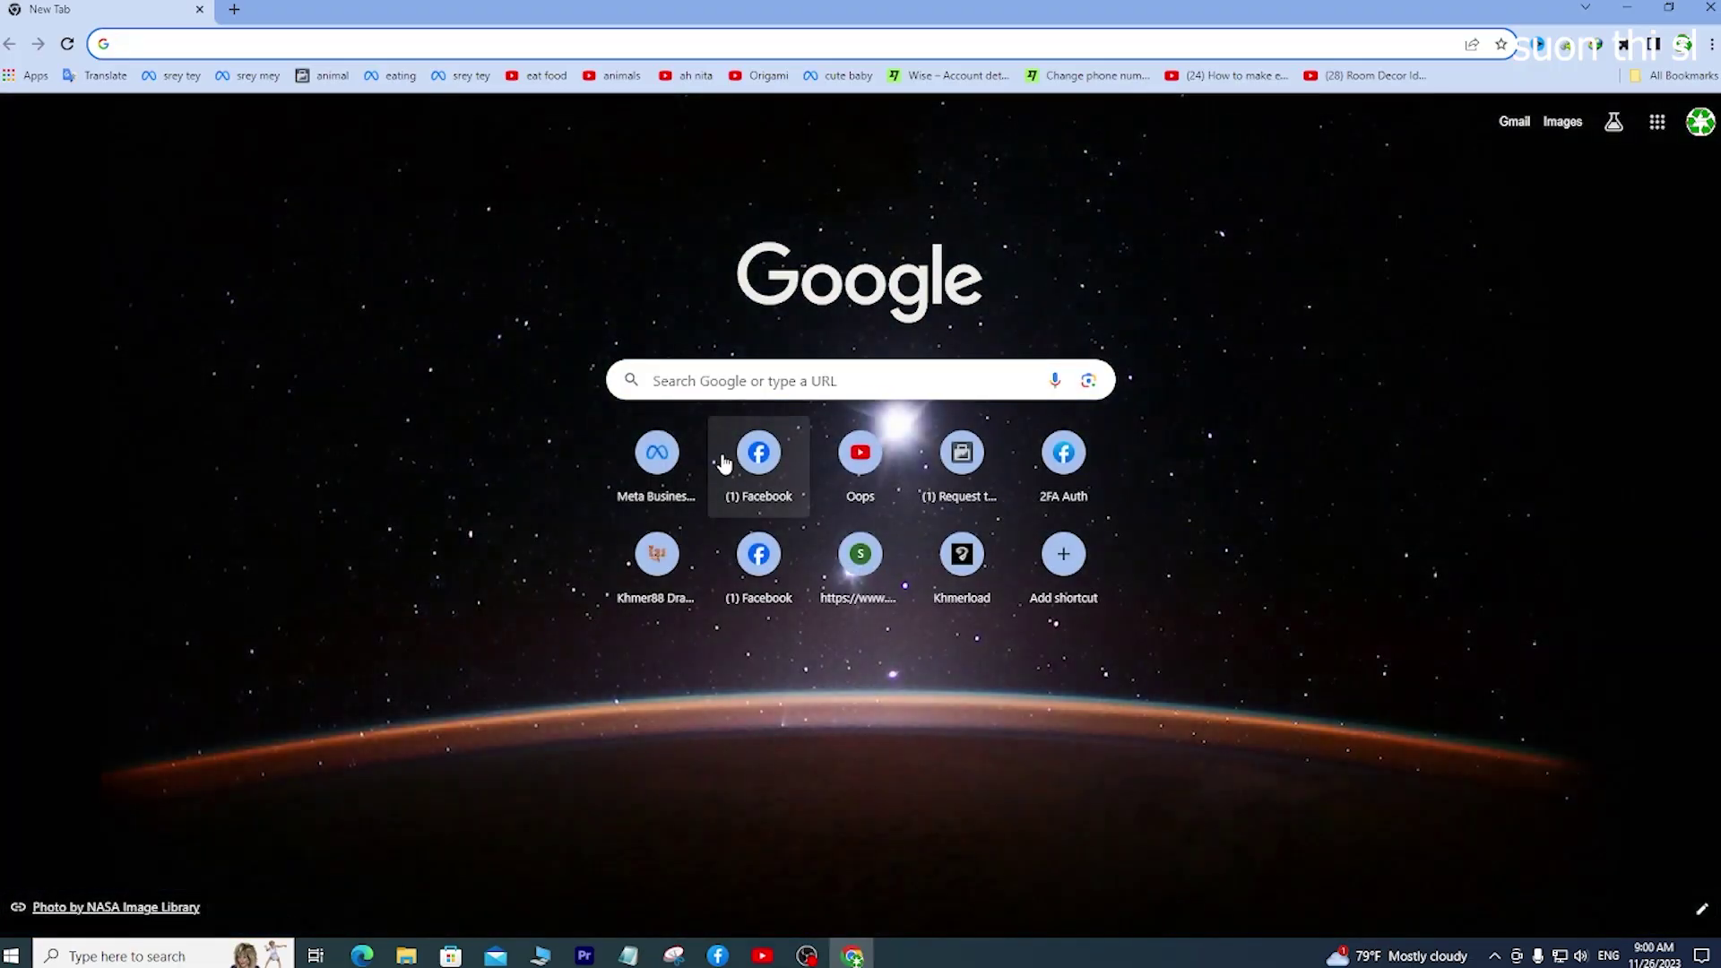
pyautogui.click(681, 376)
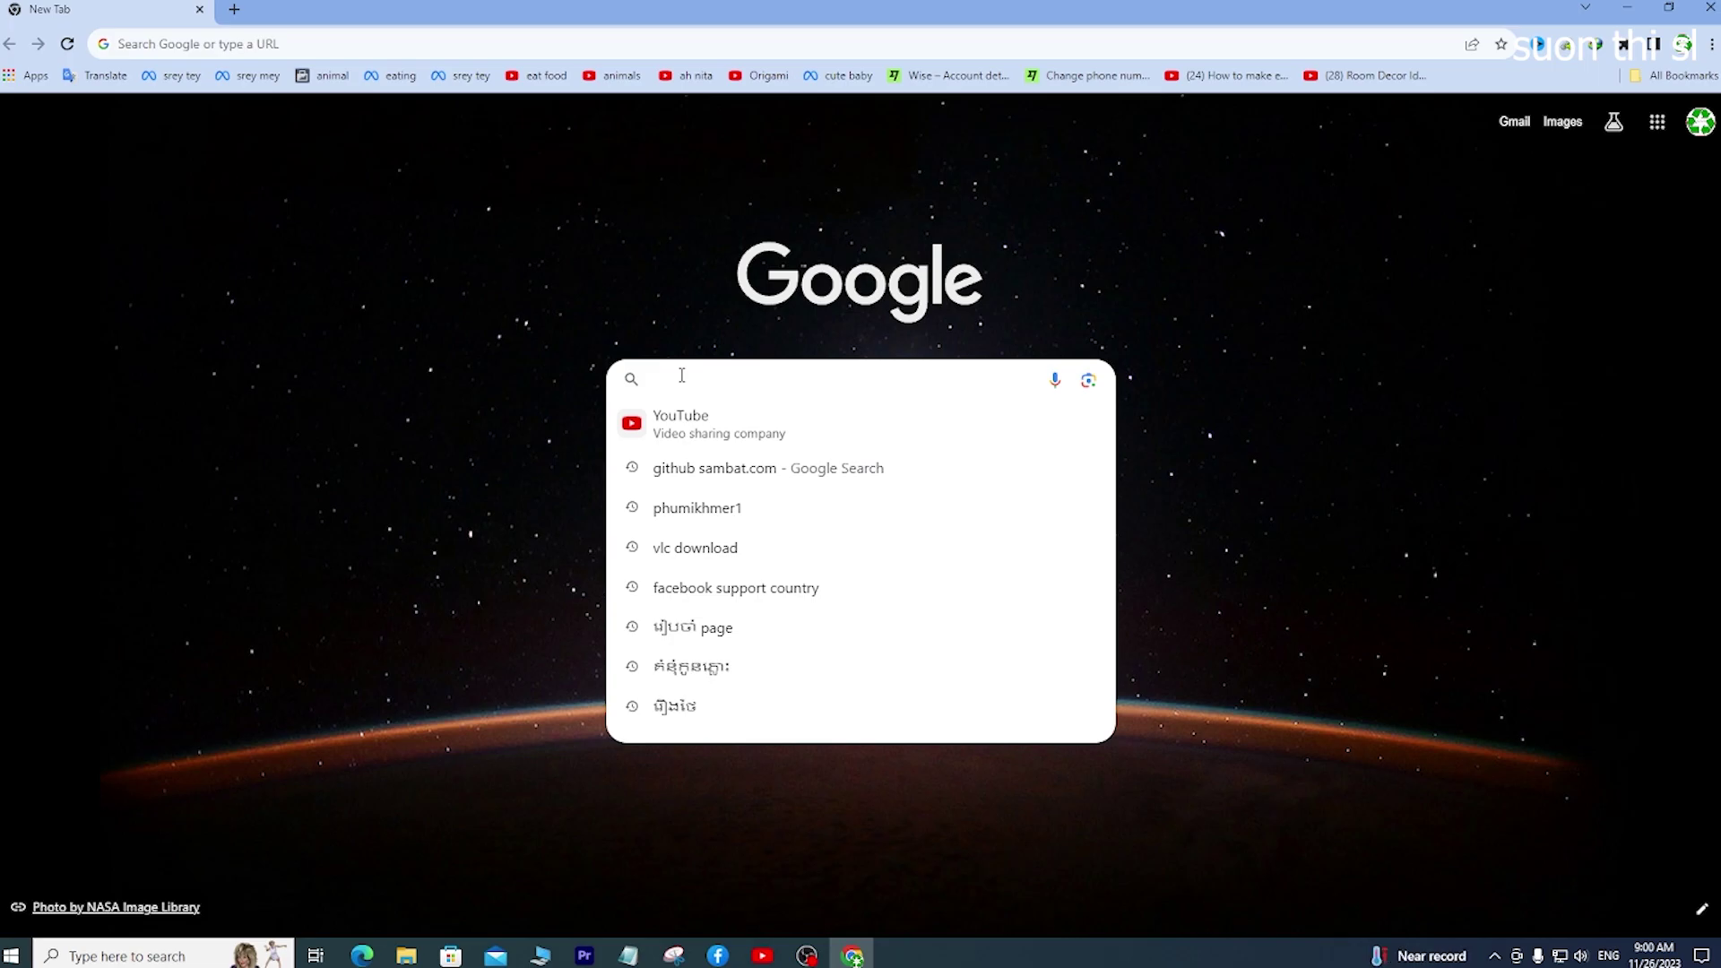
pyautogui.write('gith')
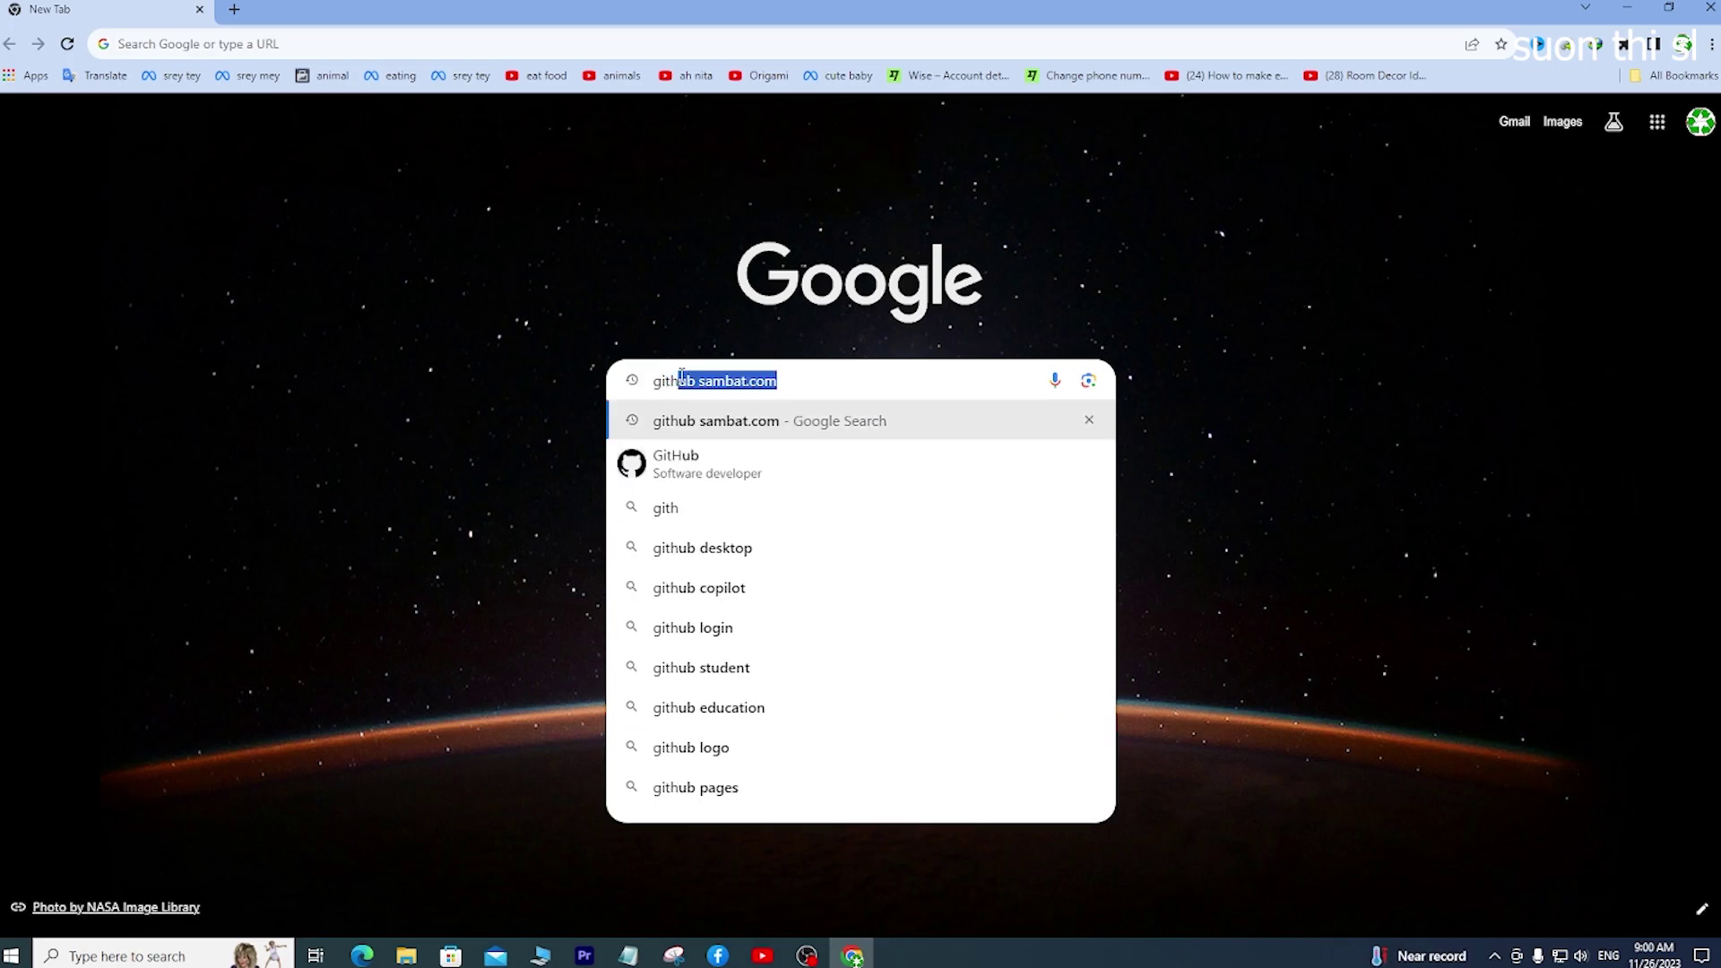
pyautogui.write('u')
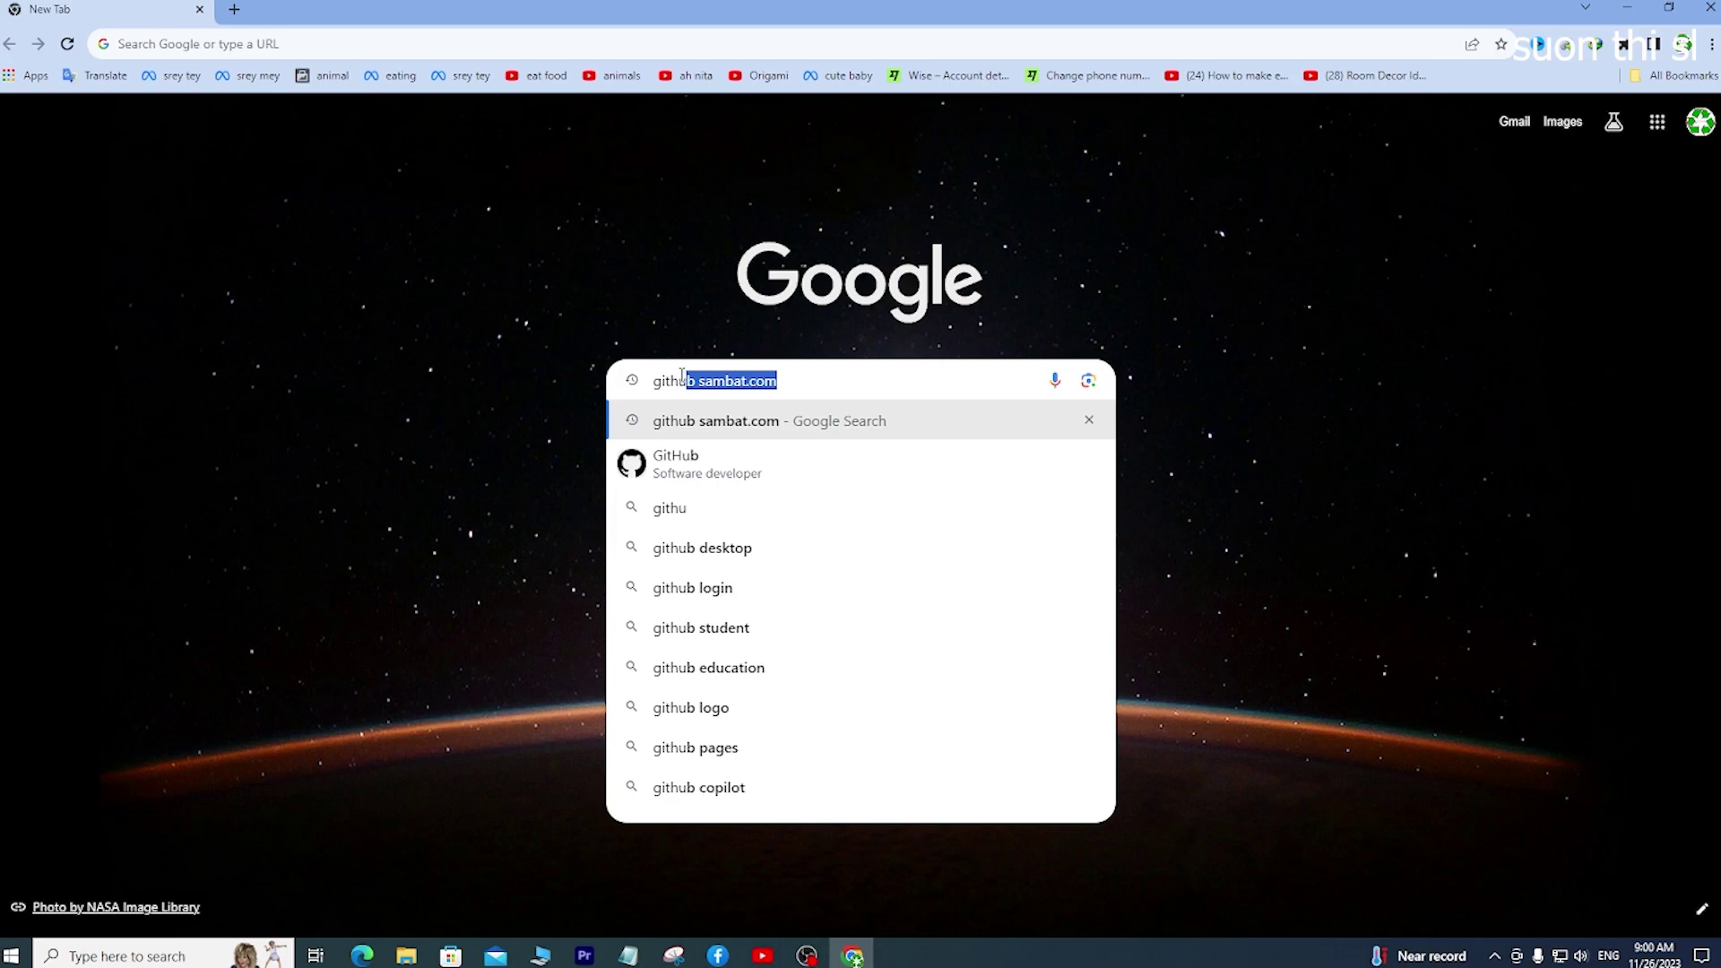
pyautogui.write('b')
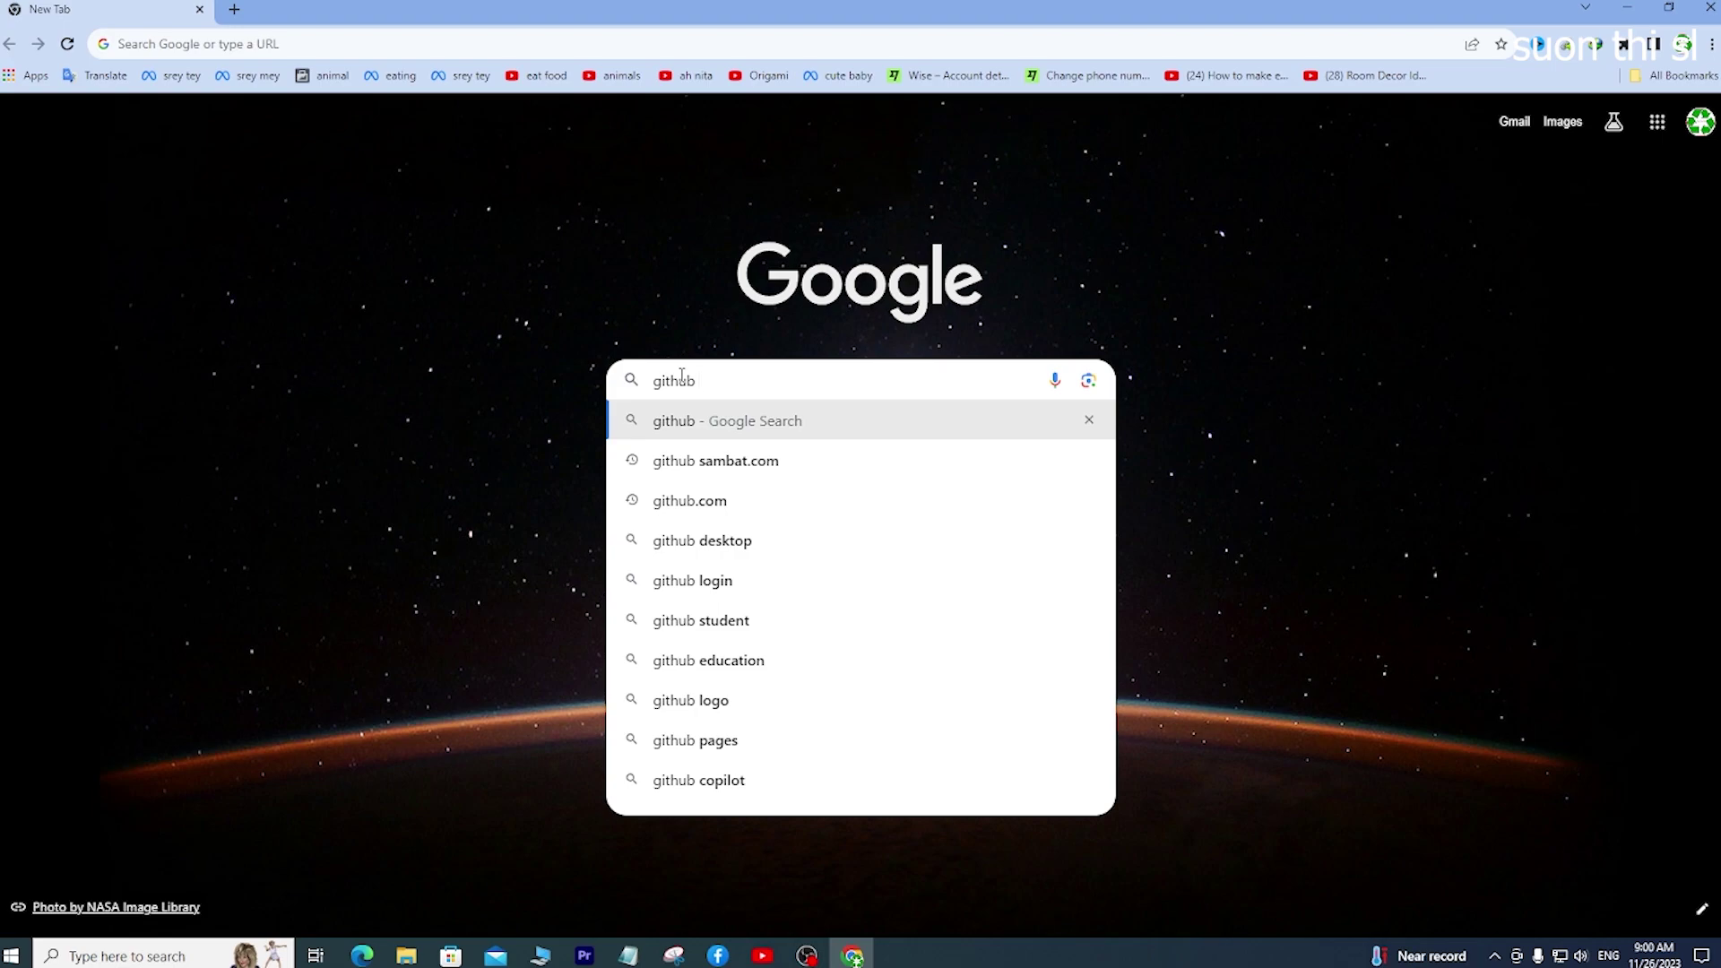
pyautogui.write(' sa')
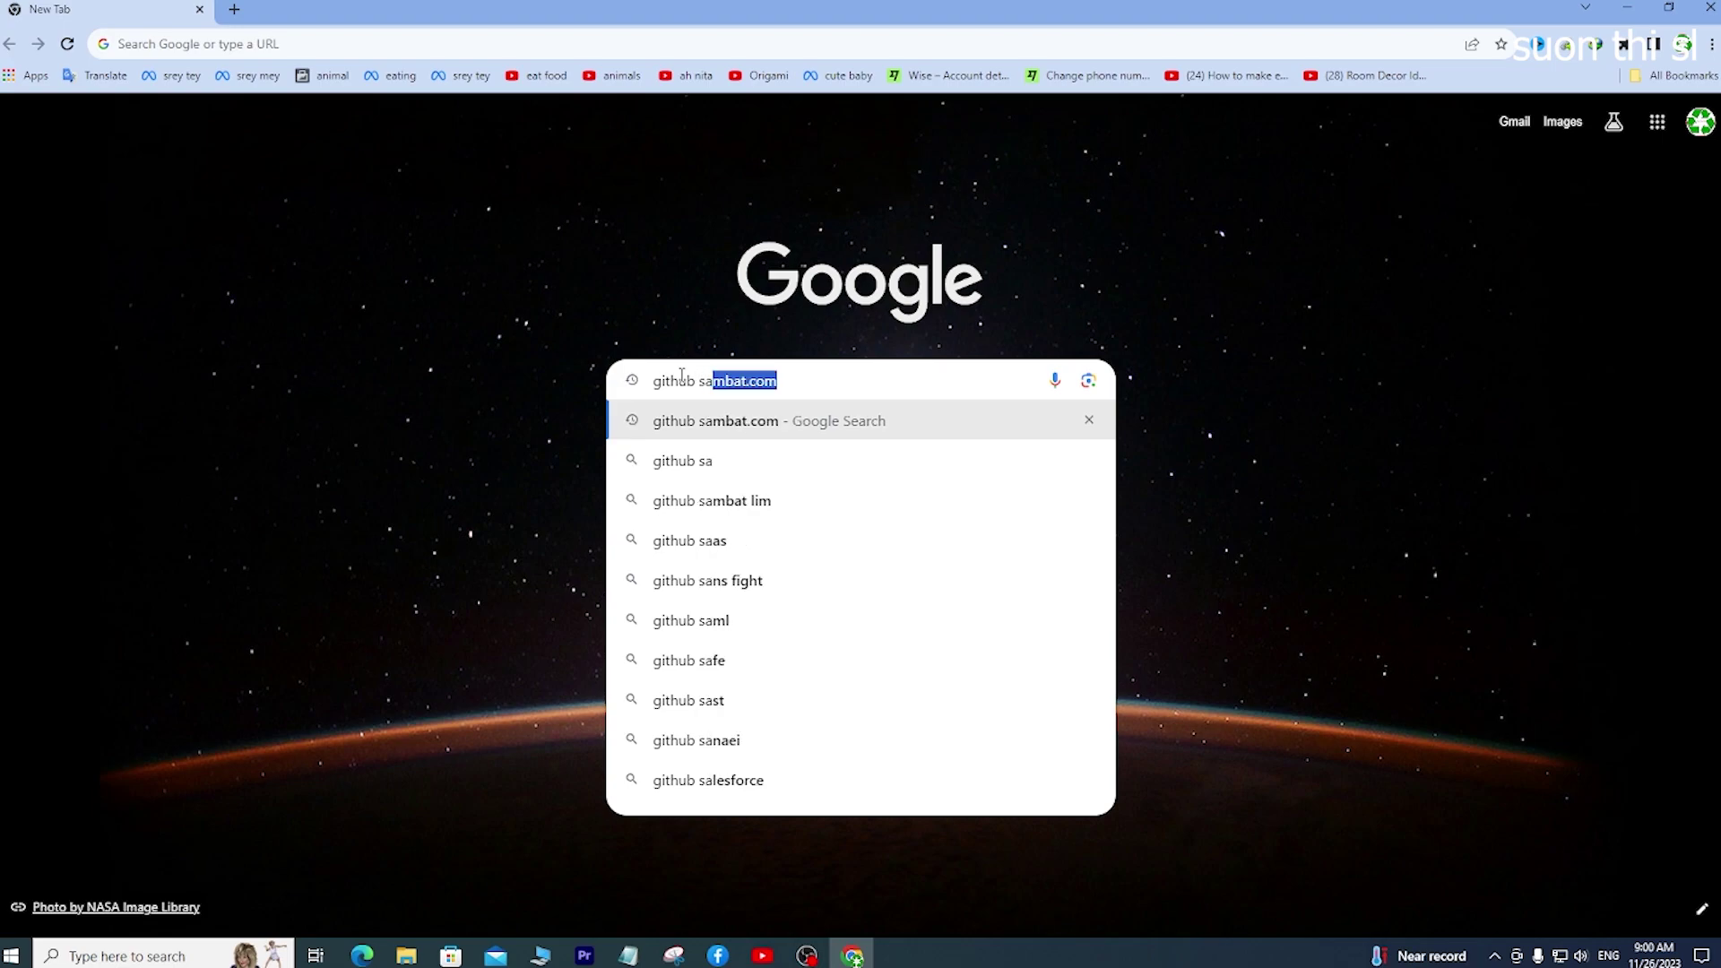
pyautogui.write('mbat')
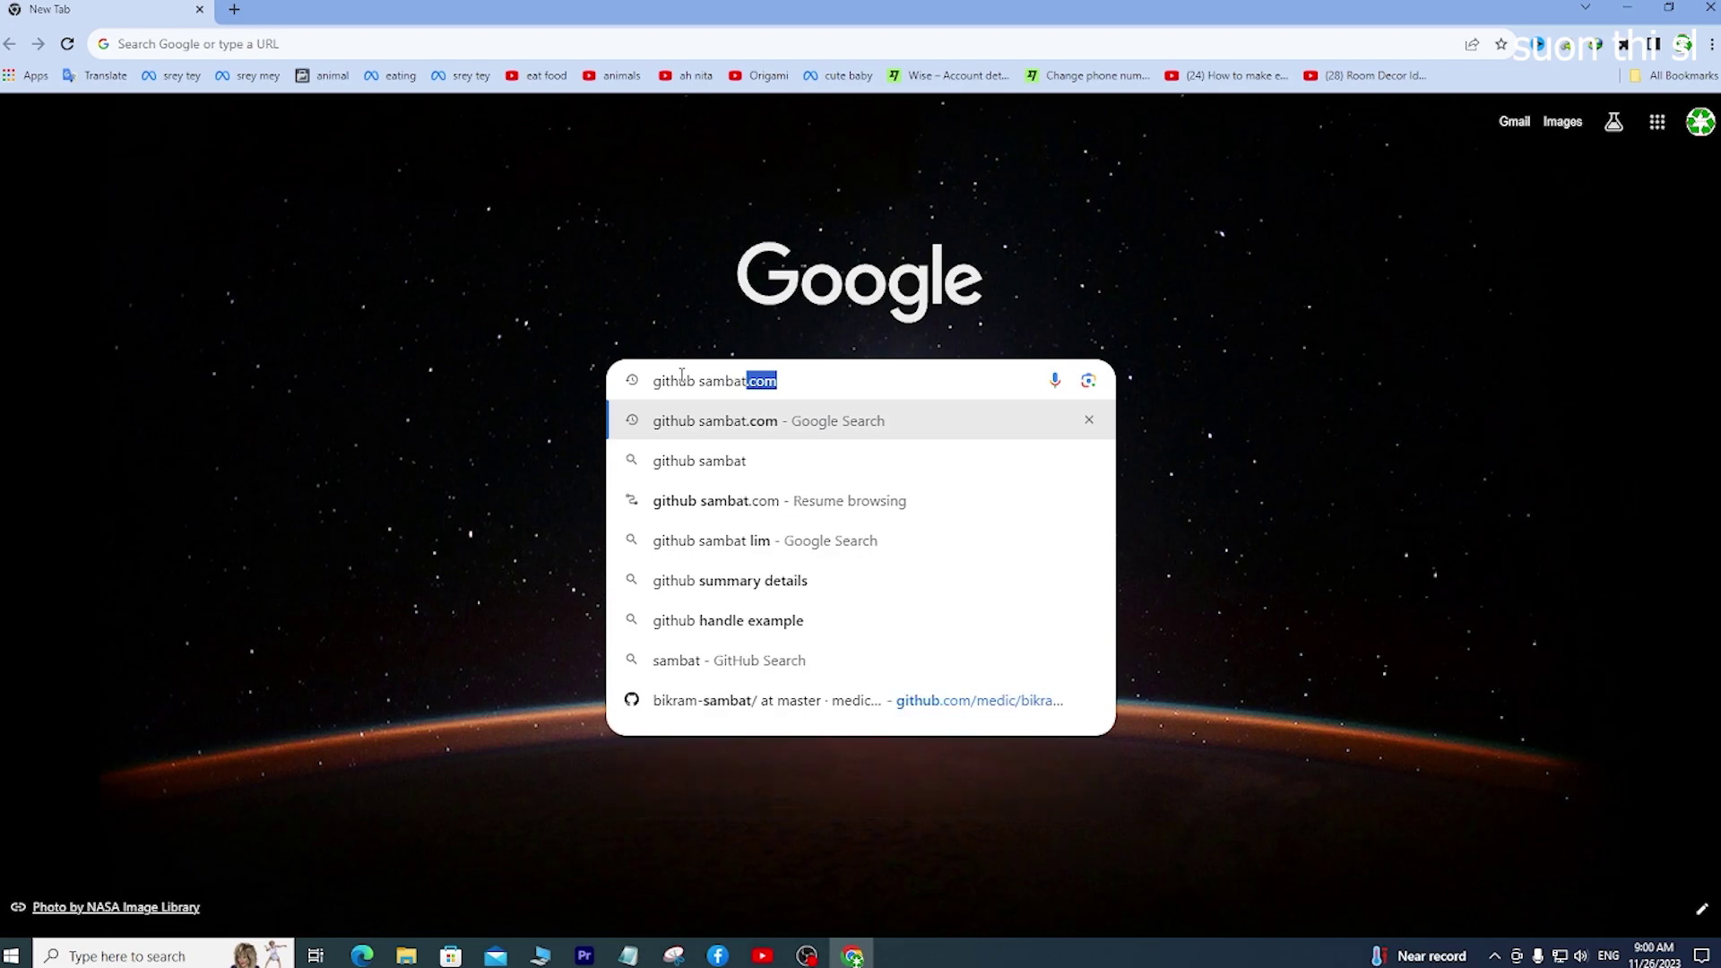
pyautogui.write('h')
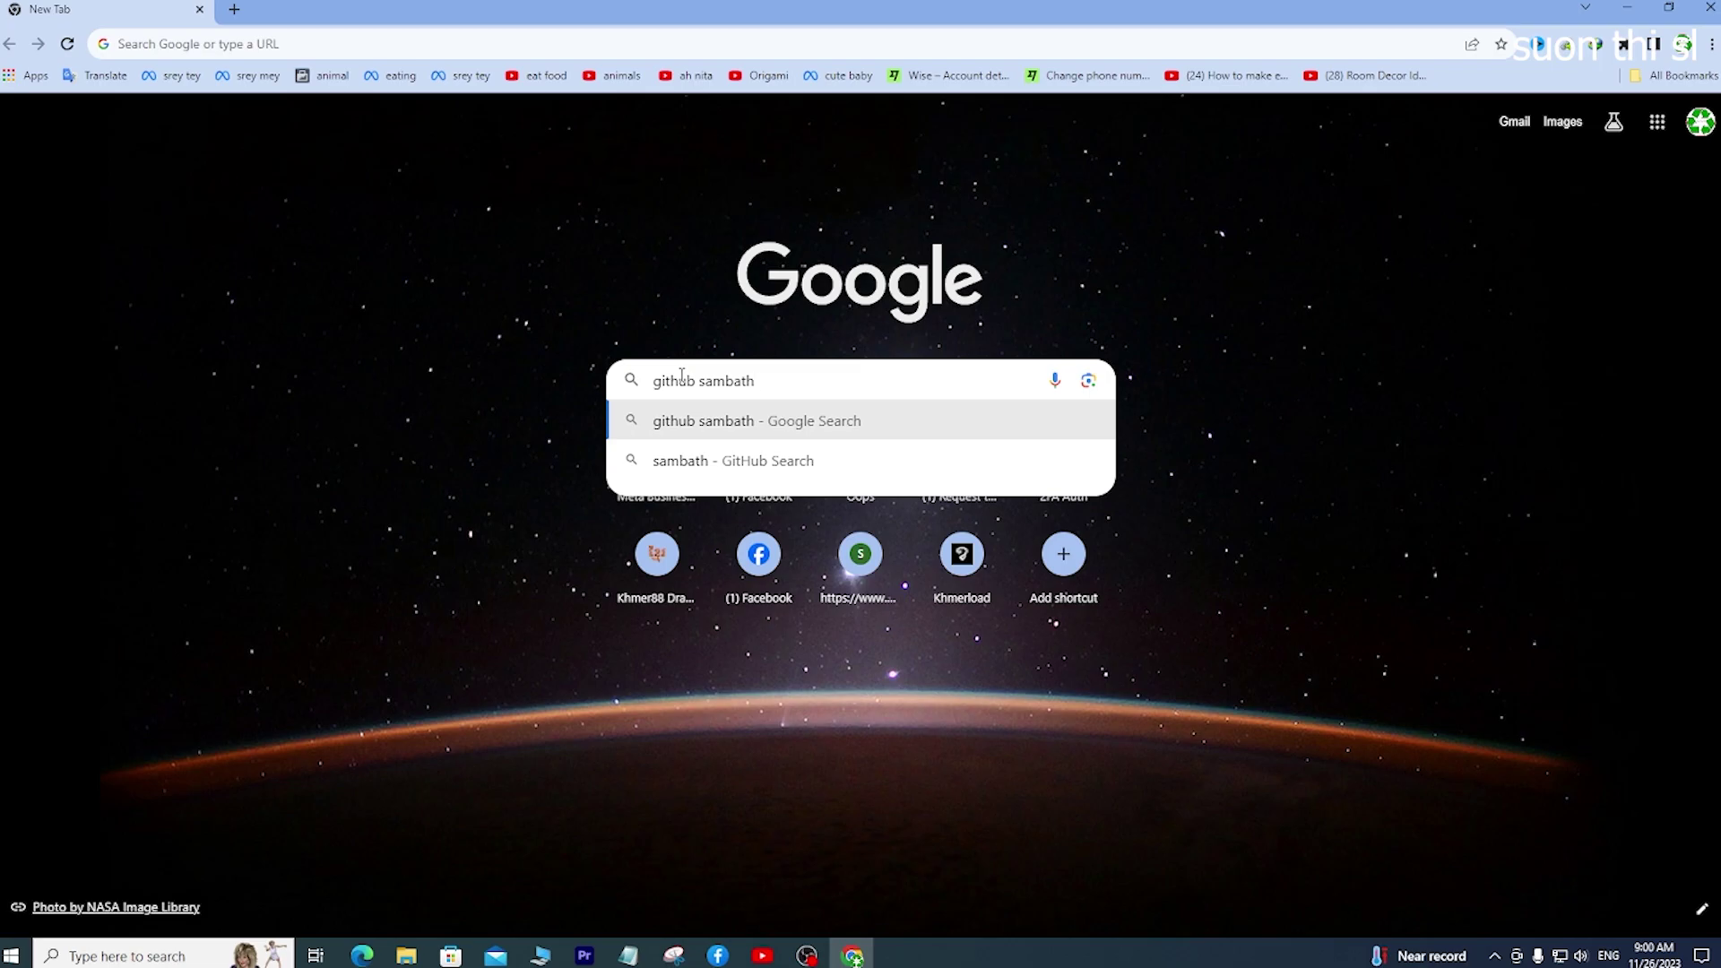
pyautogui.press('Return')
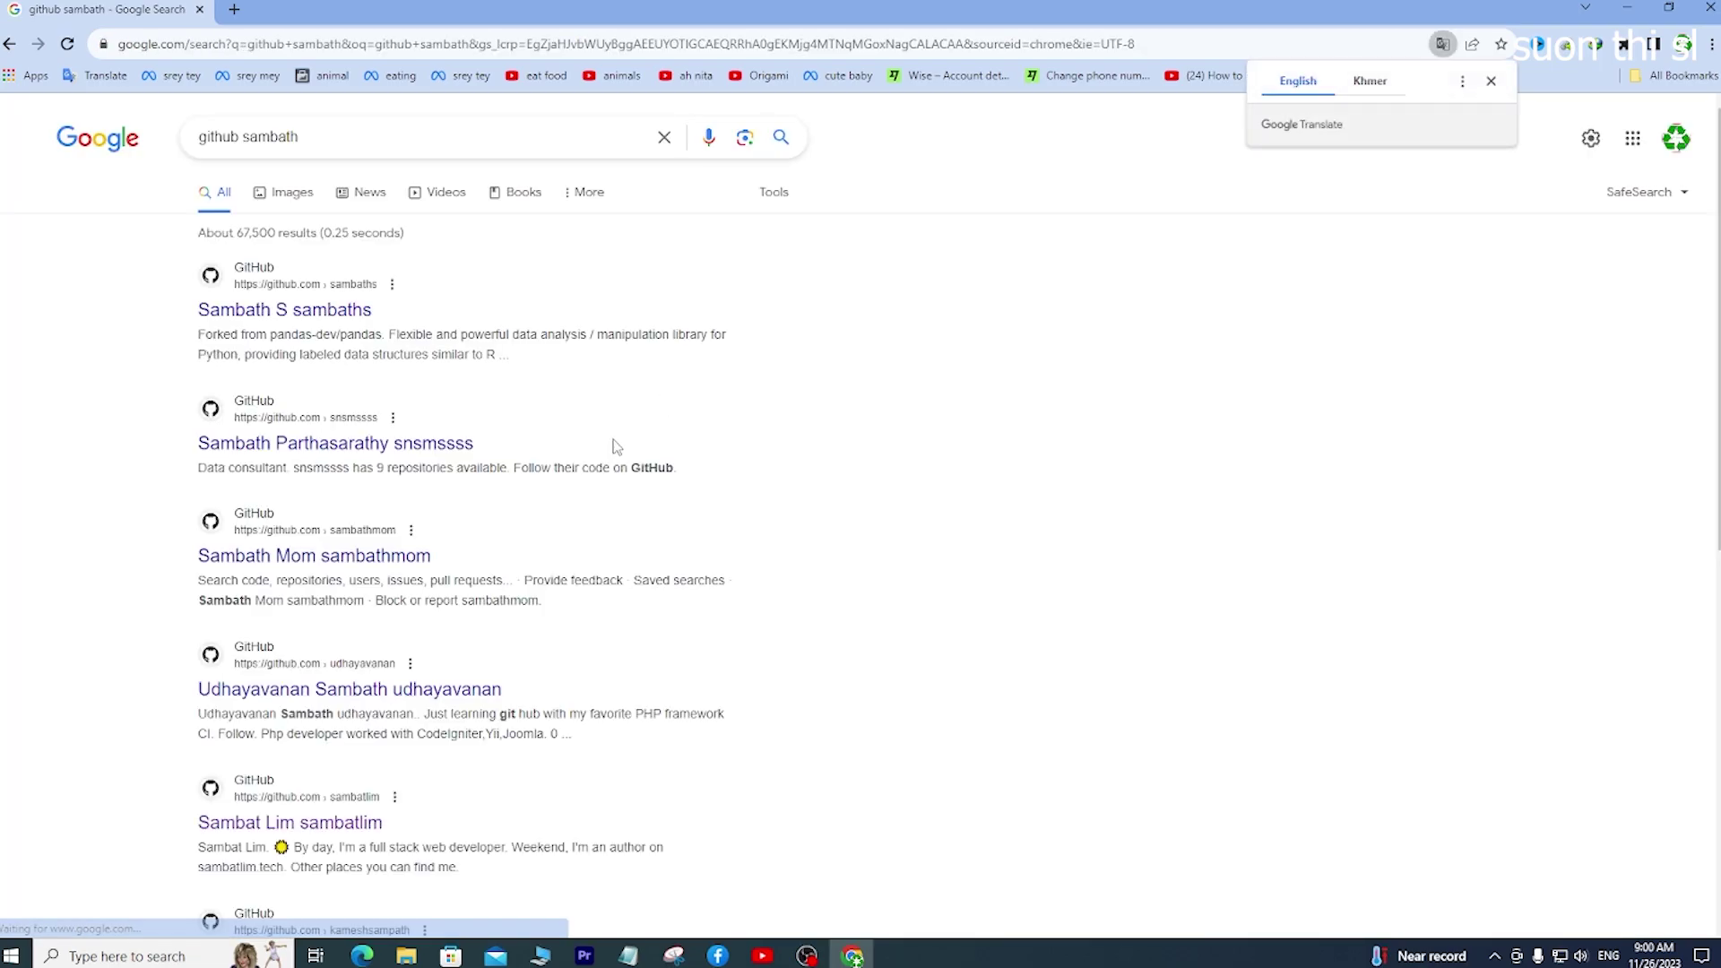
# Look through the GitHub search results and open the SAM-Path repository.
pyautogui.scroll(-1, 567, 688)
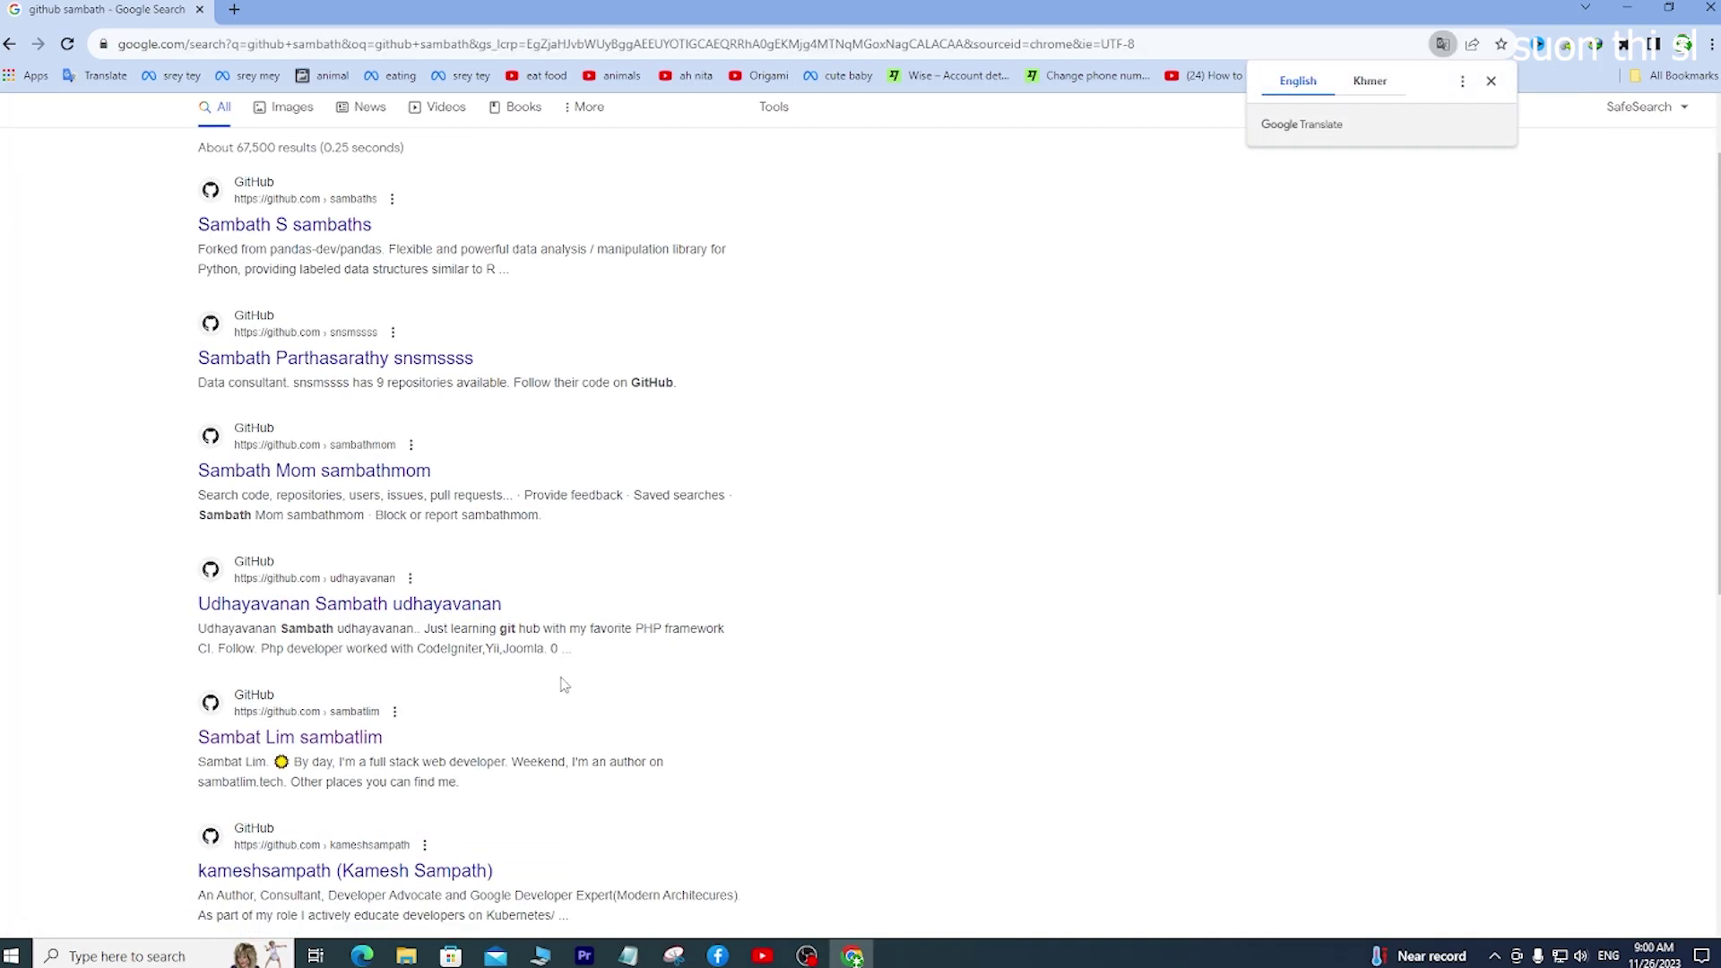
pyautogui.scroll(-1, 563, 685)
pyautogui.scroll(-2, 559, 693)
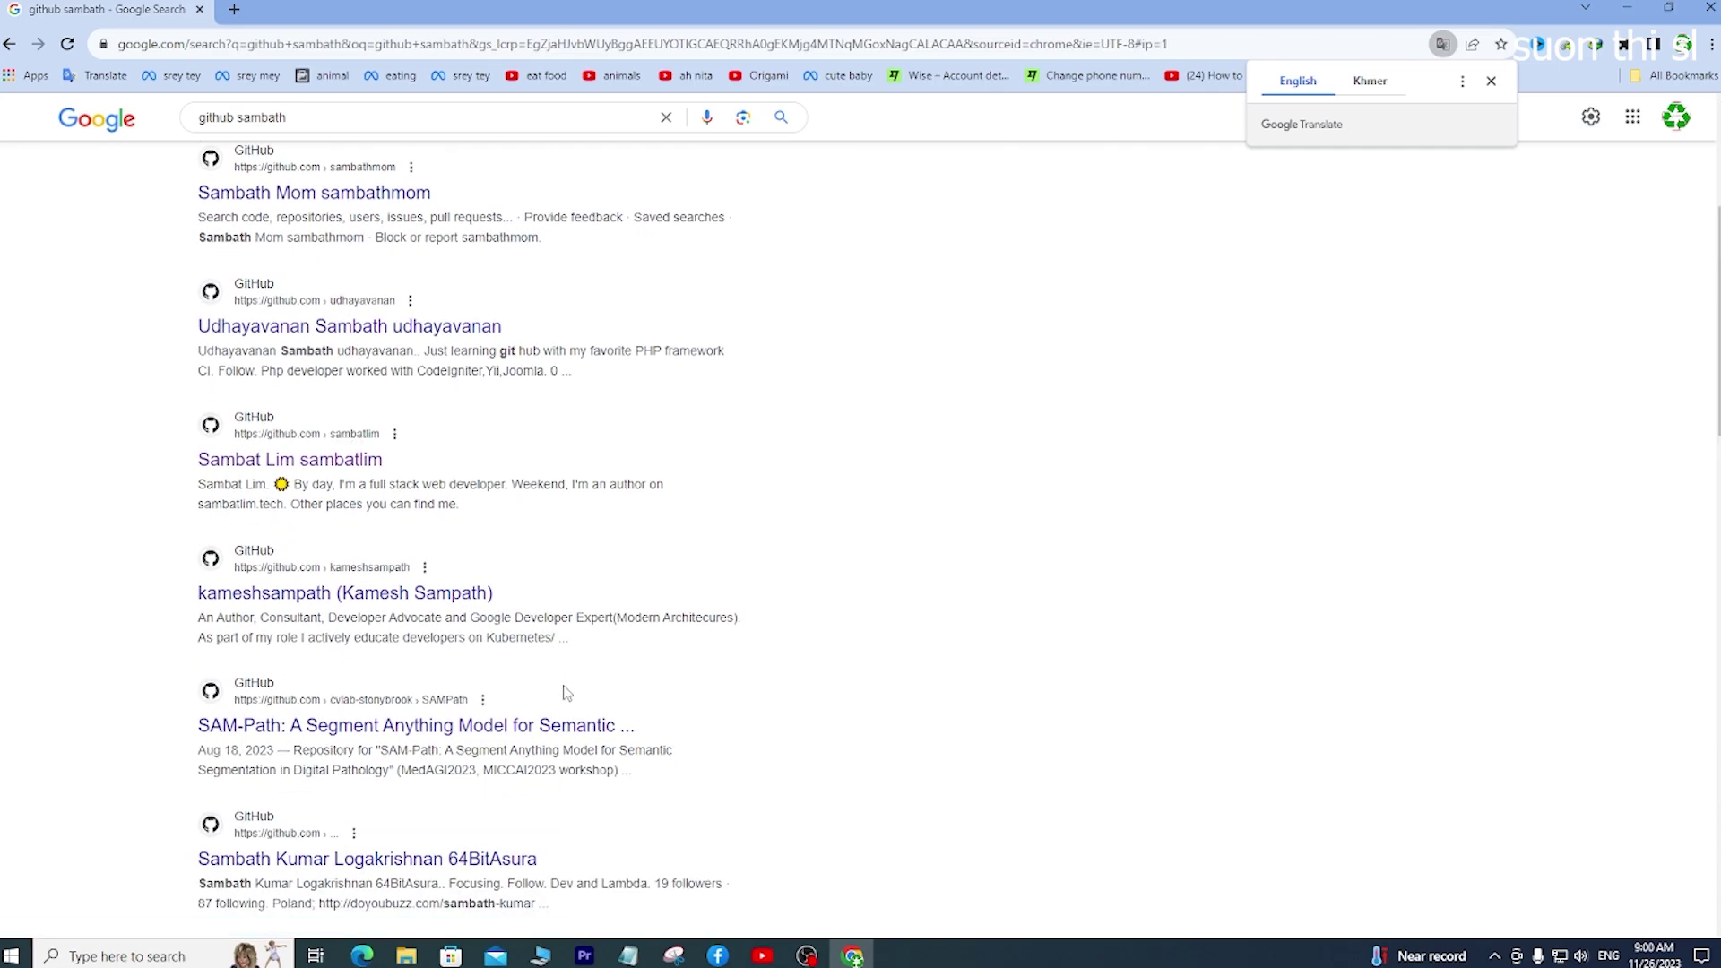
pyautogui.scroll(4, 564, 690)
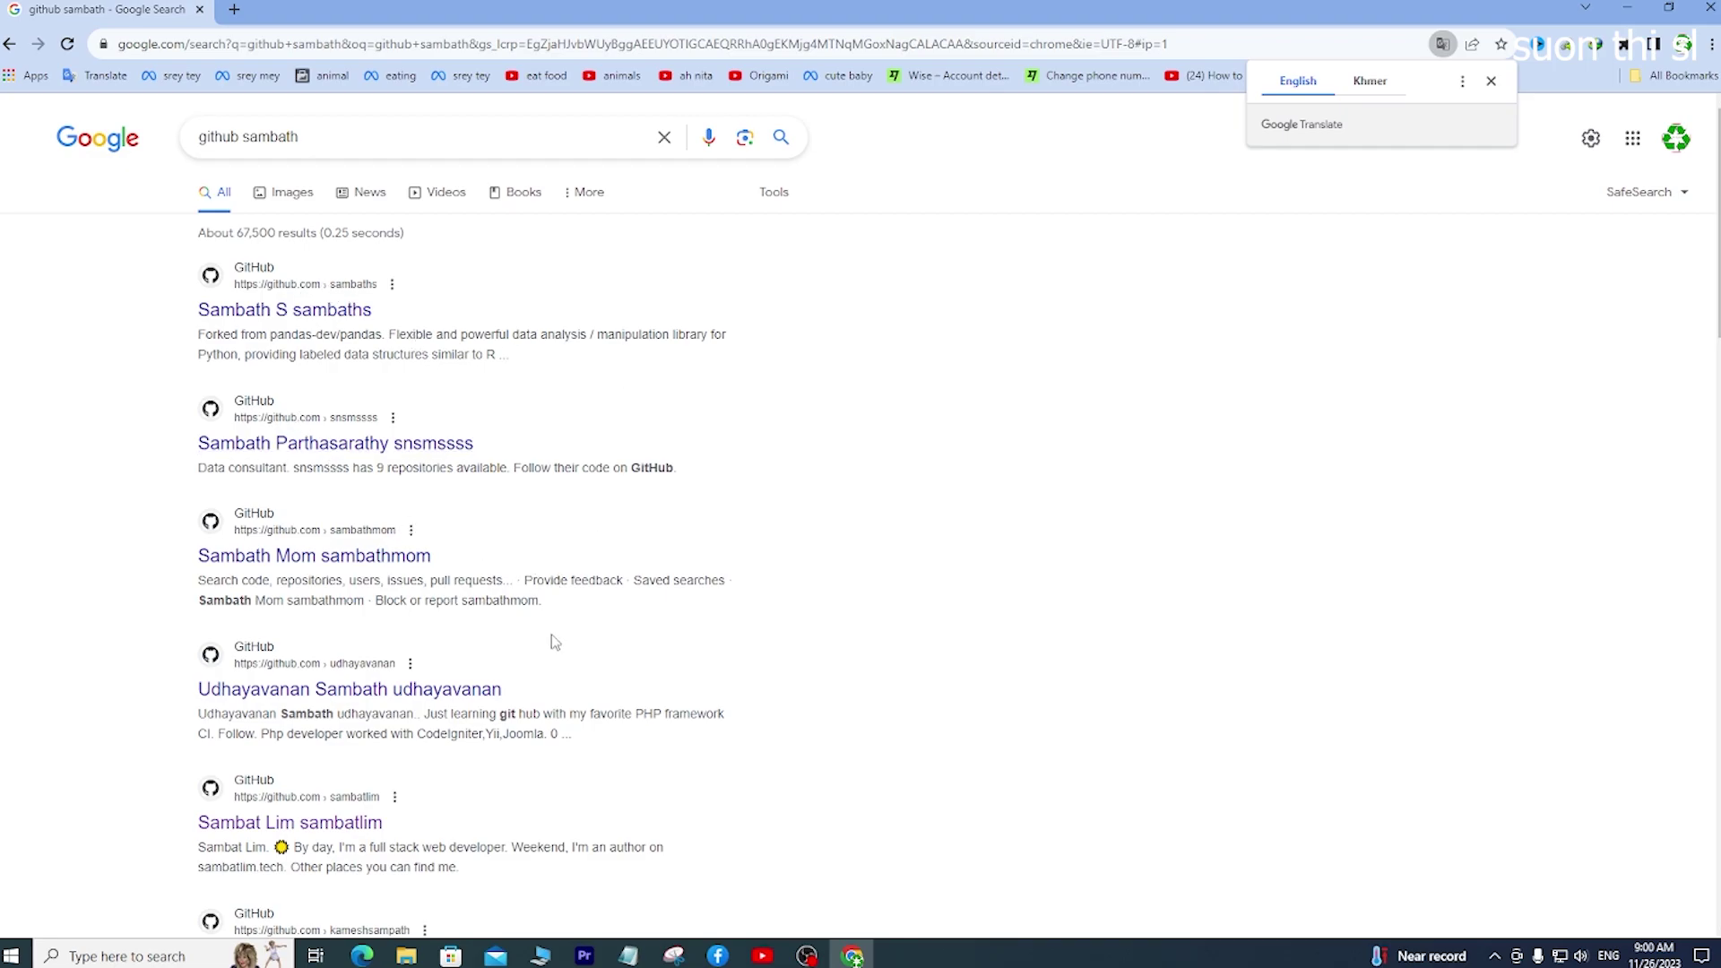
pyautogui.scroll(-5, 549, 642)
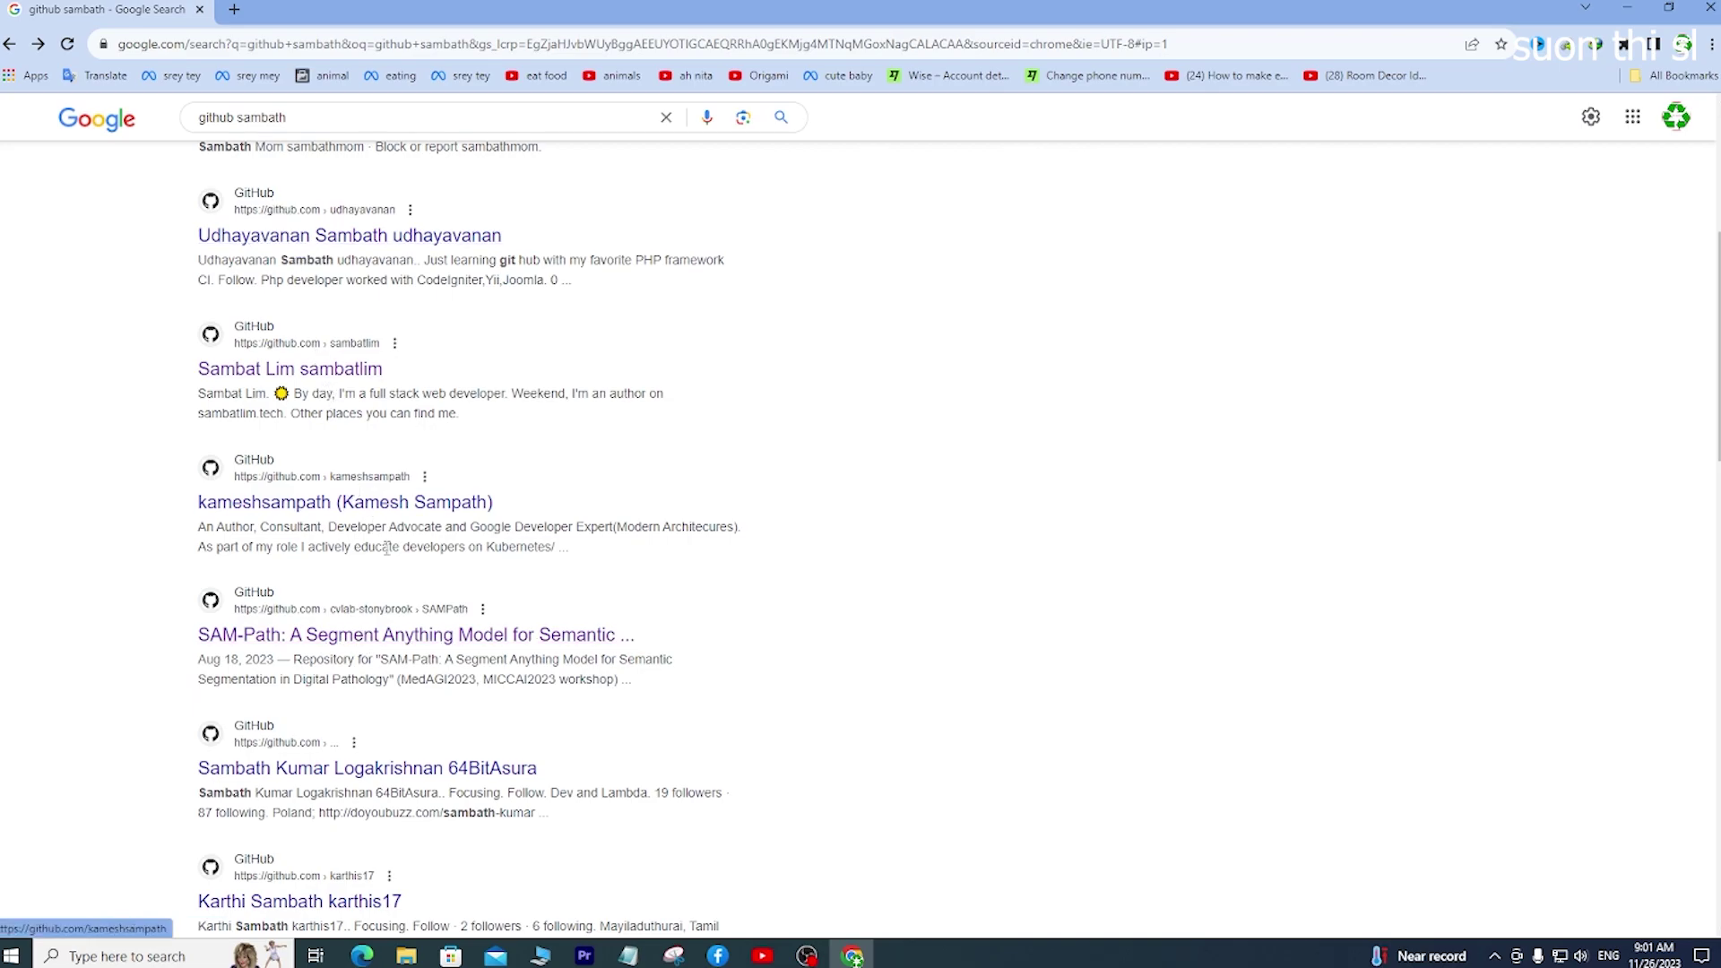
pyautogui.scroll(5, 388, 587)
pyautogui.scroll(-5, 391, 570)
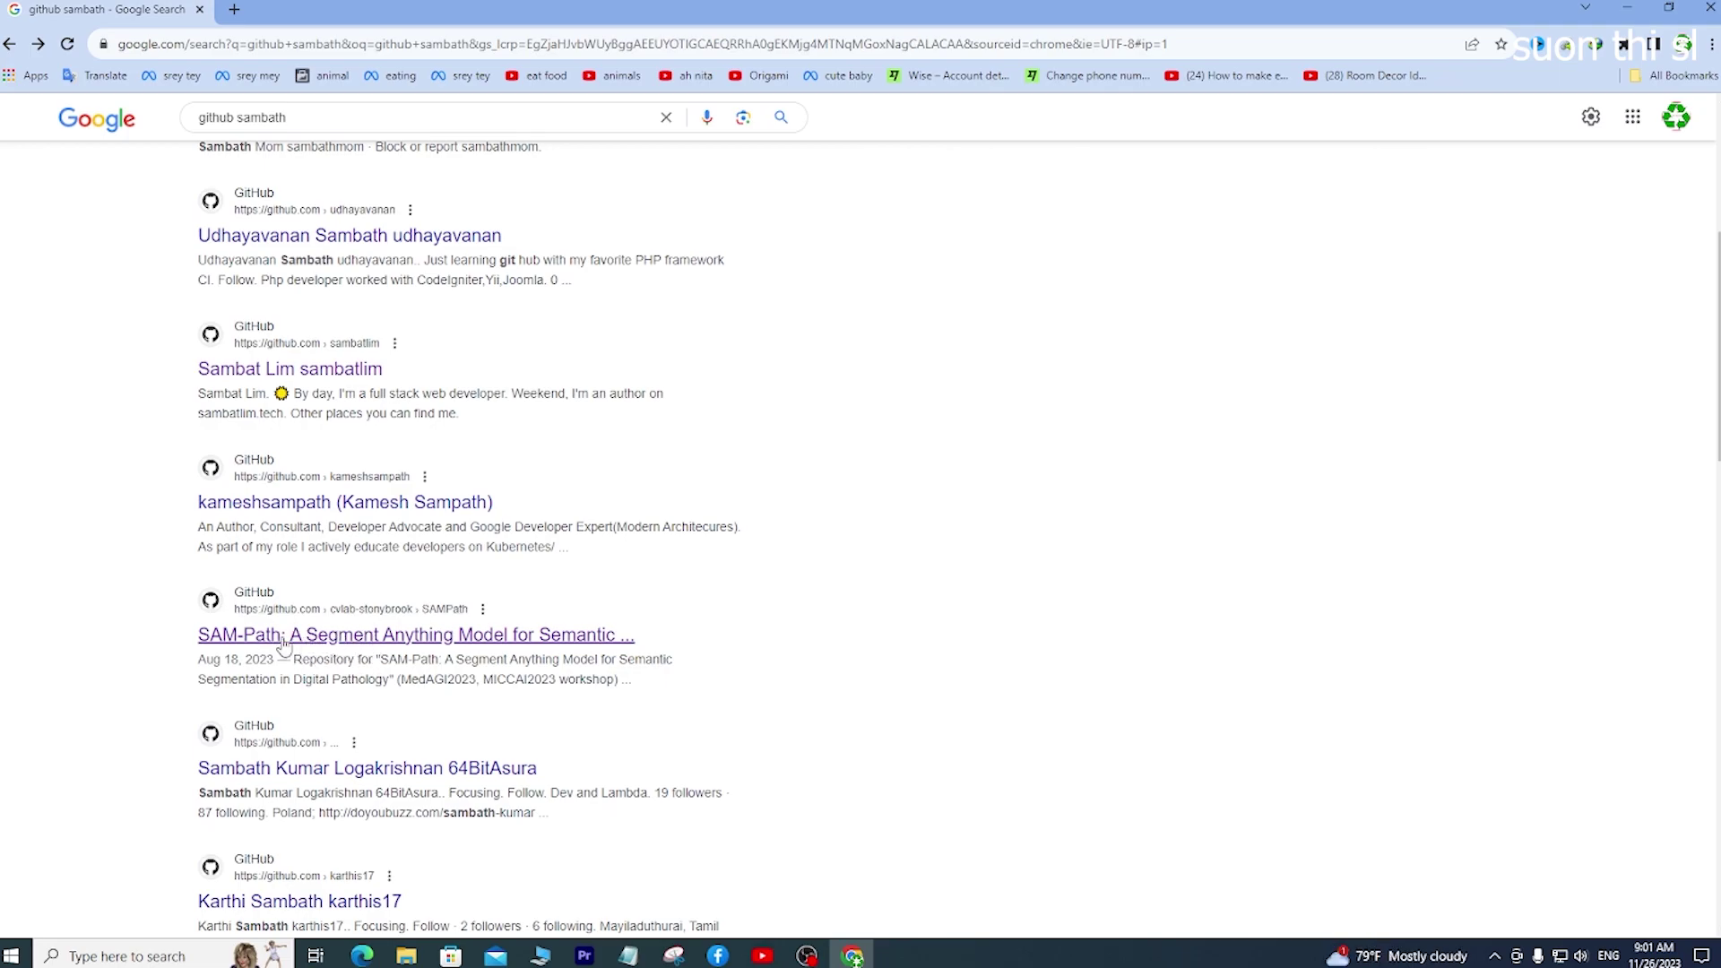
pyautogui.click(487, 638)
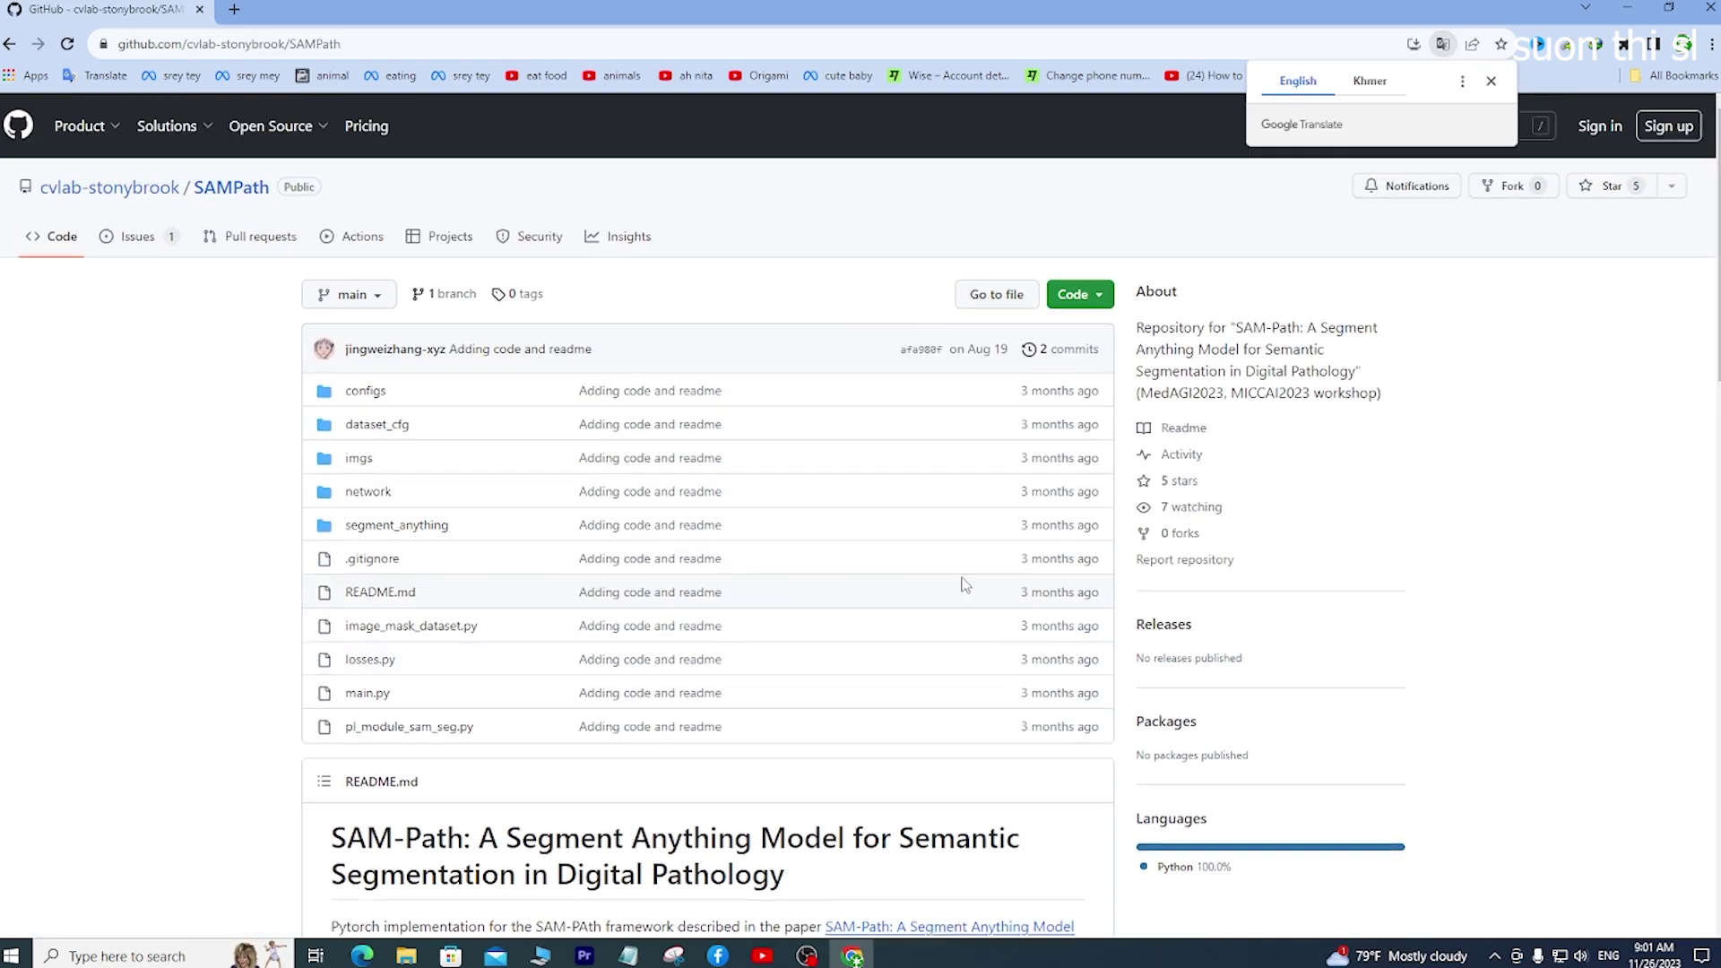
# Try to download the SAMPath repository as a ZIP, cancel the download and close the browser.
pyautogui.click(1106, 303)
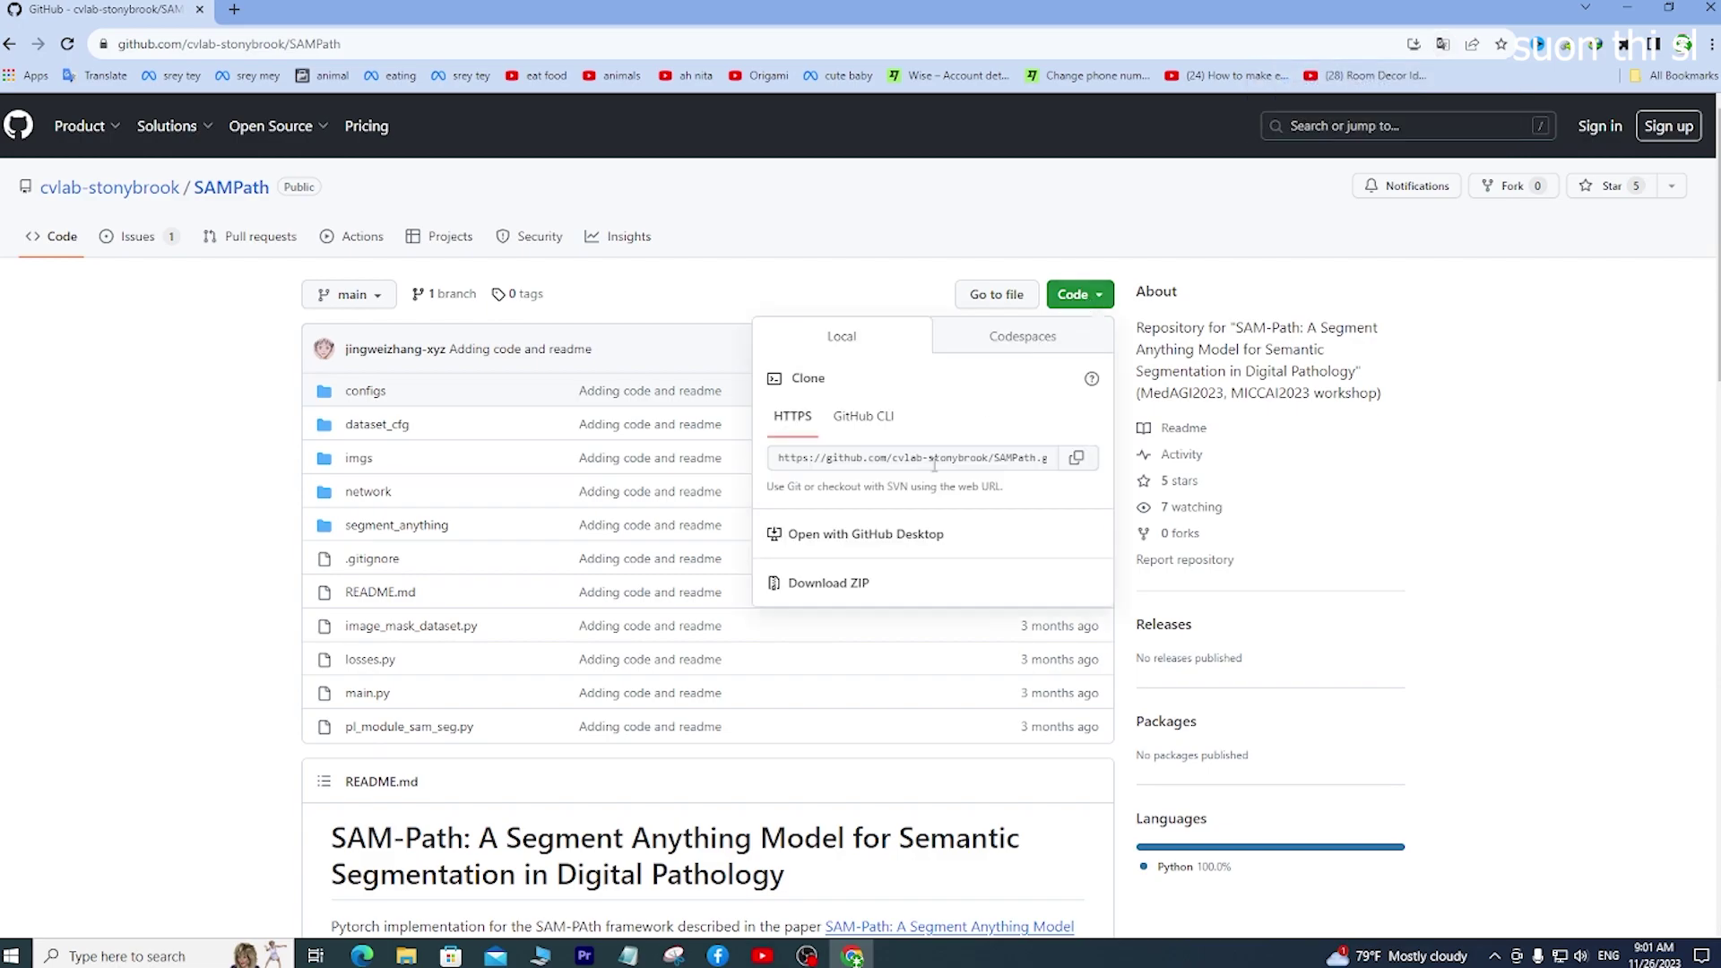
pyautogui.click(871, 584)
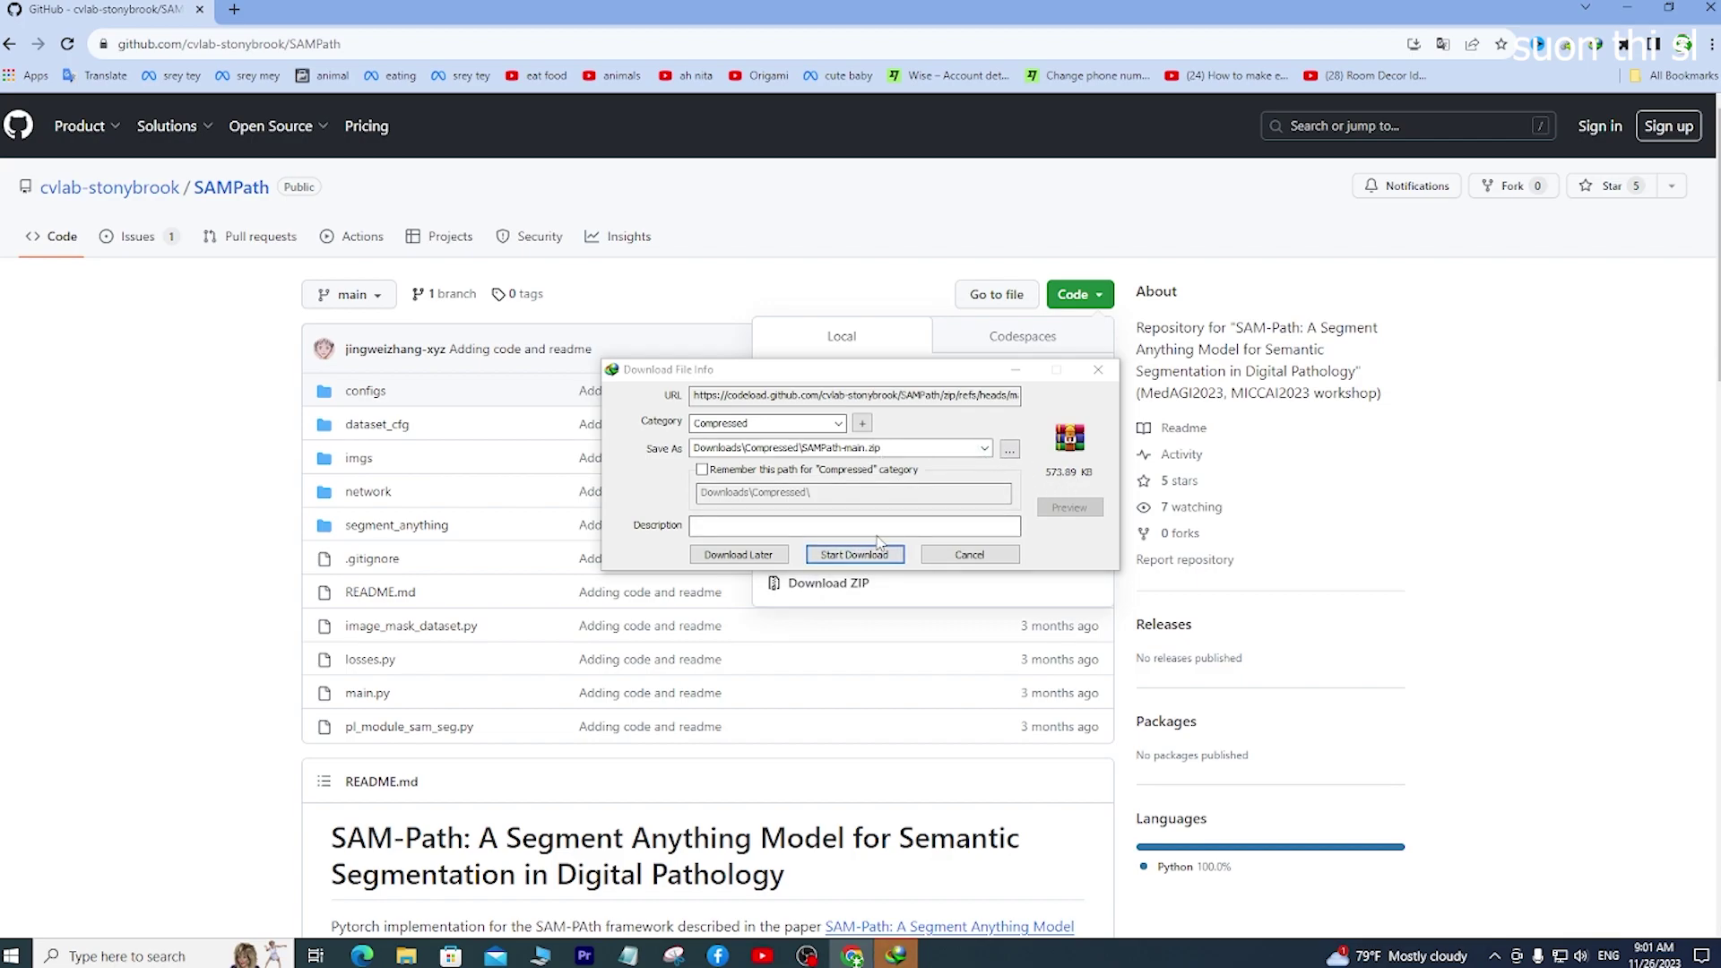
pyautogui.click(1098, 369)
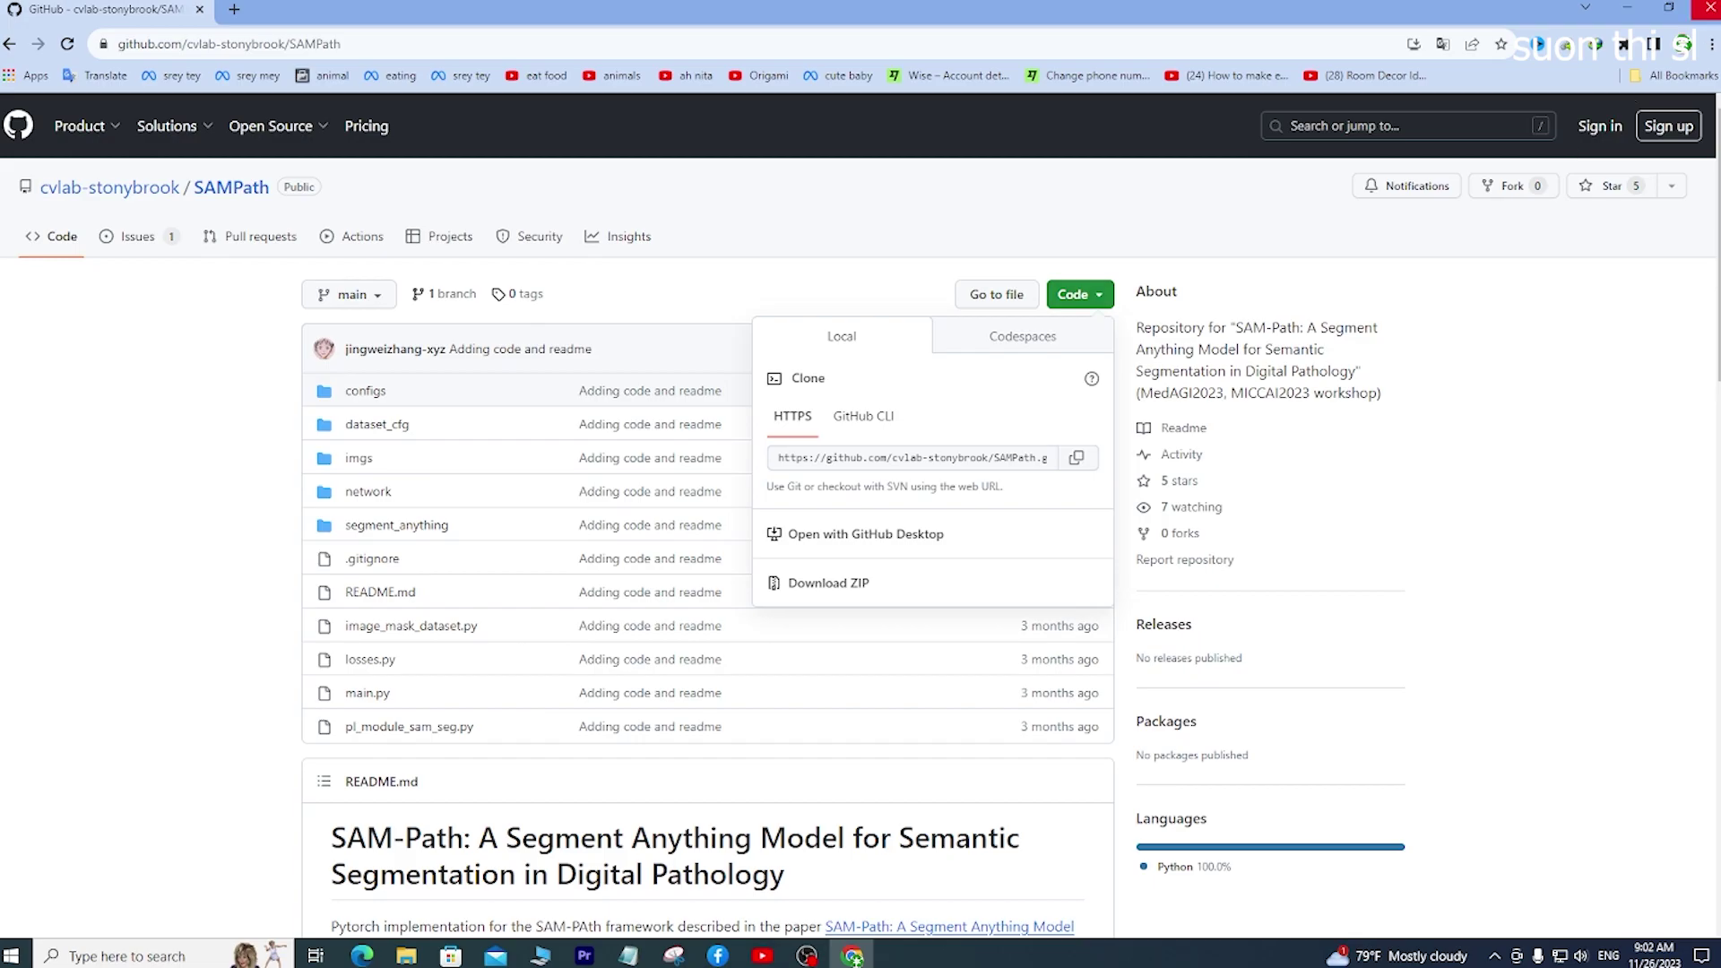
pyautogui.click(1706, 8)
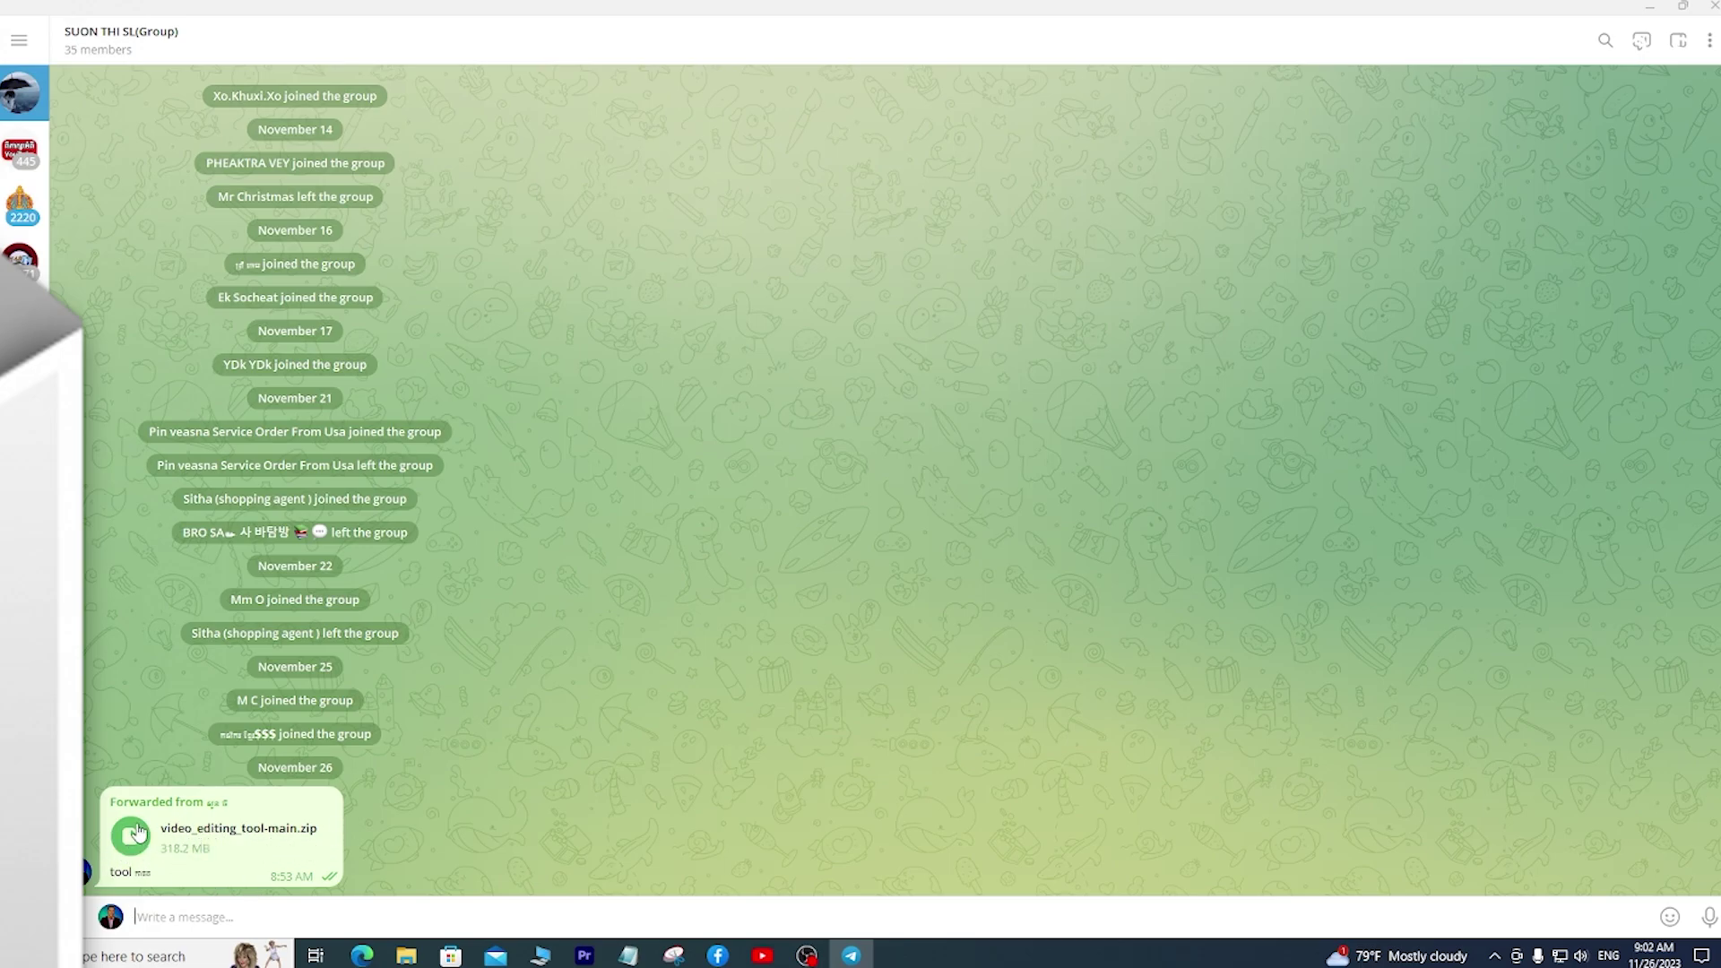
# Close Telegram and open the Telegram Desktop folder inside Downloads in File Explorer.
pyautogui.click(1714, 7)
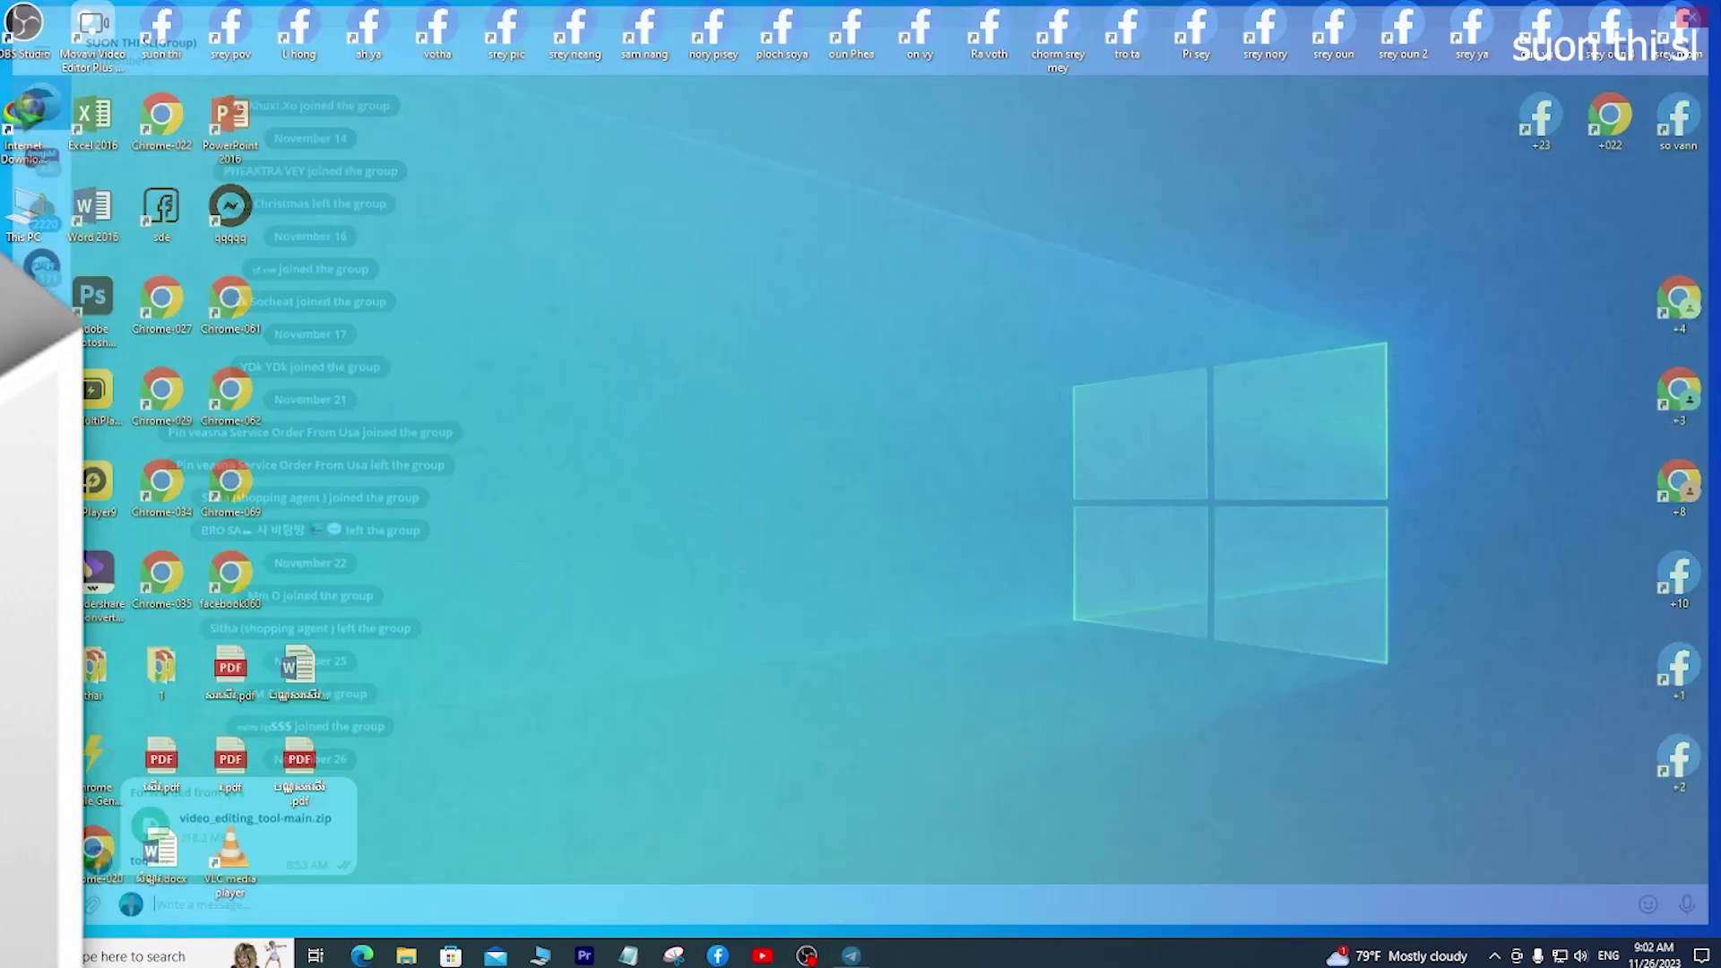
pyautogui.doubleClick(34, 225)
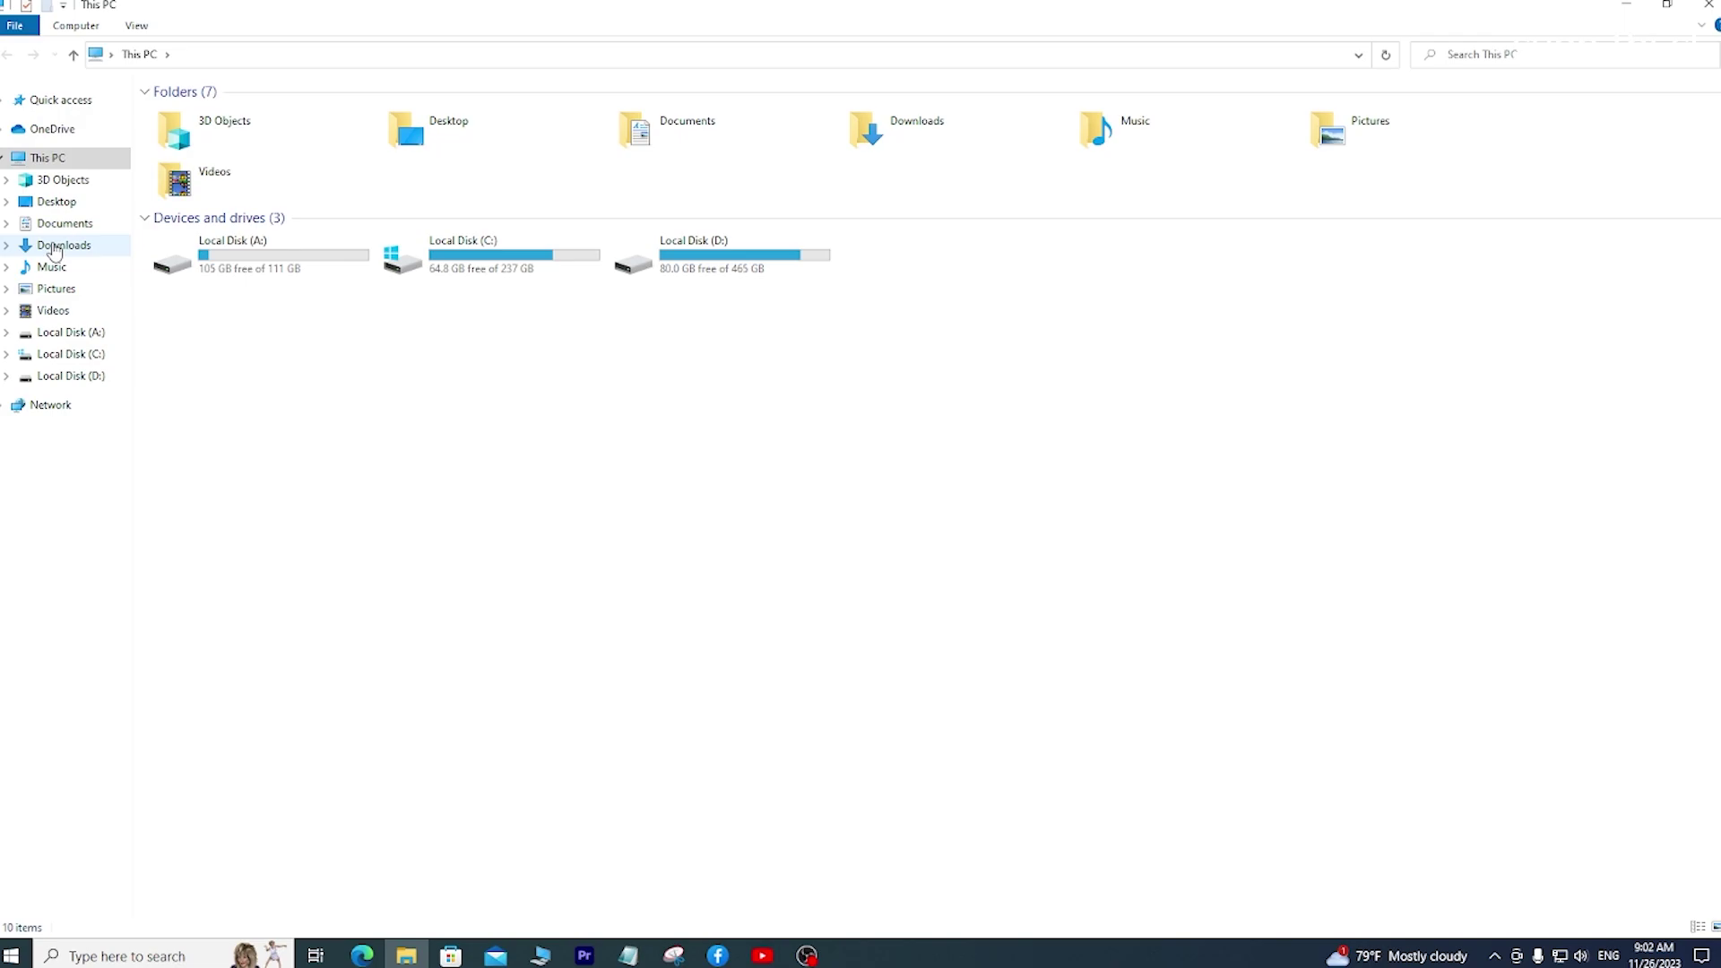
pyautogui.click(64, 249)
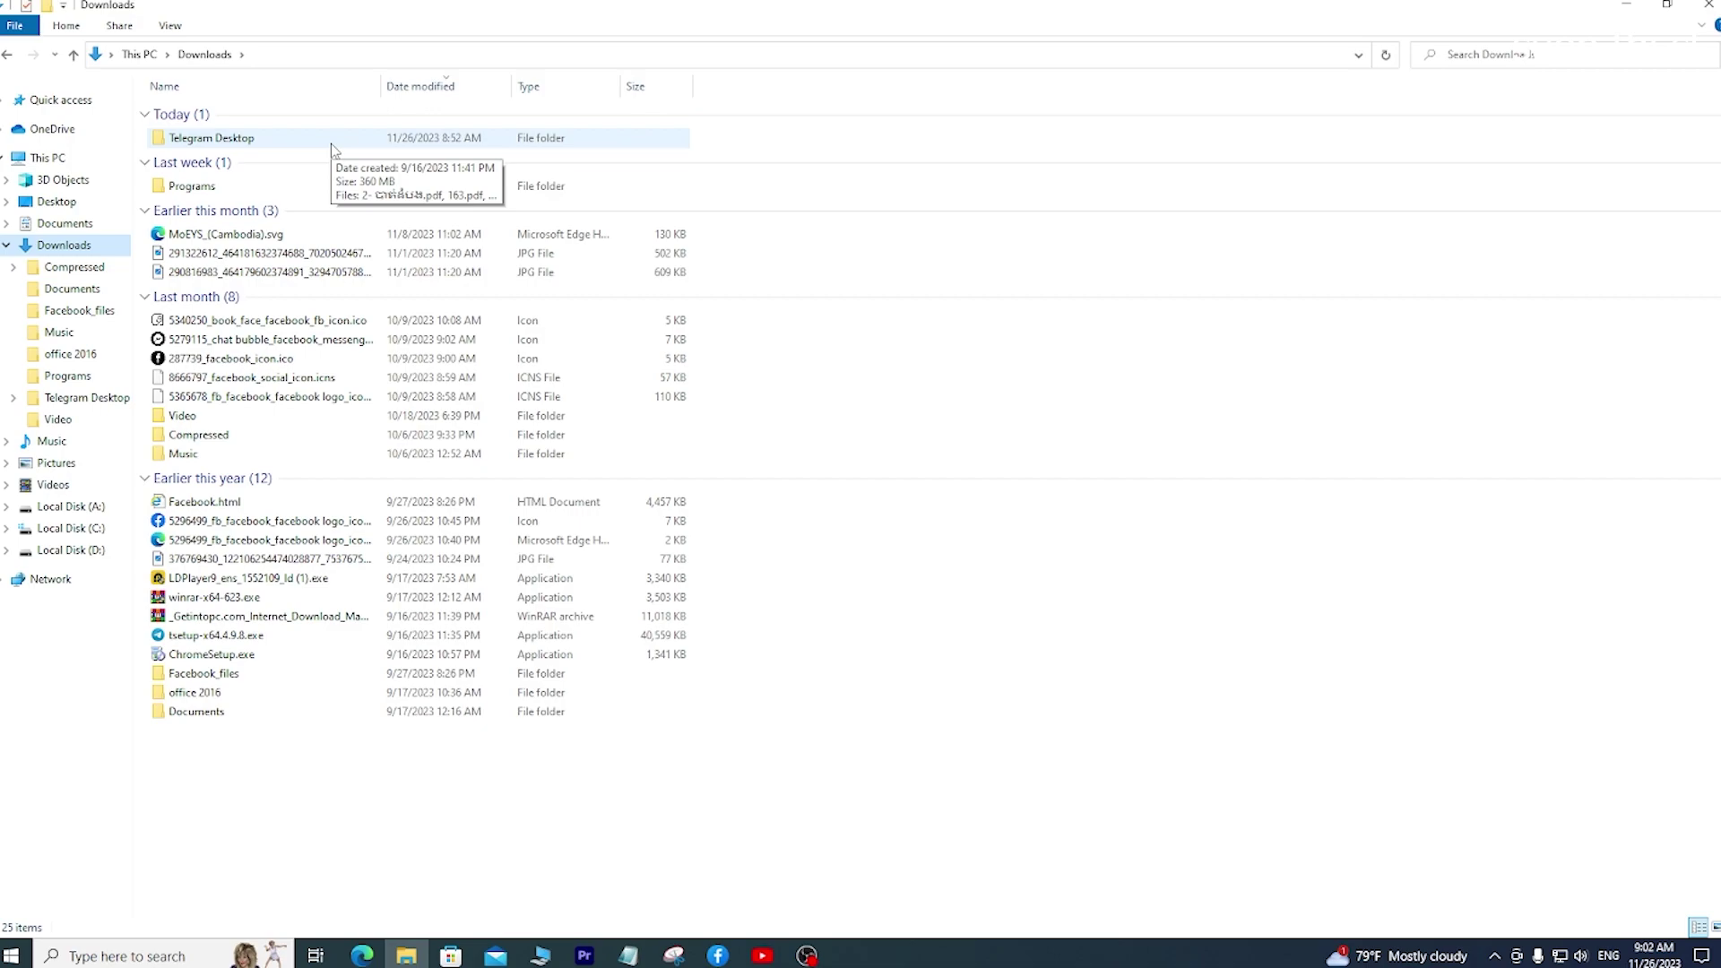
pyautogui.click(220, 139)
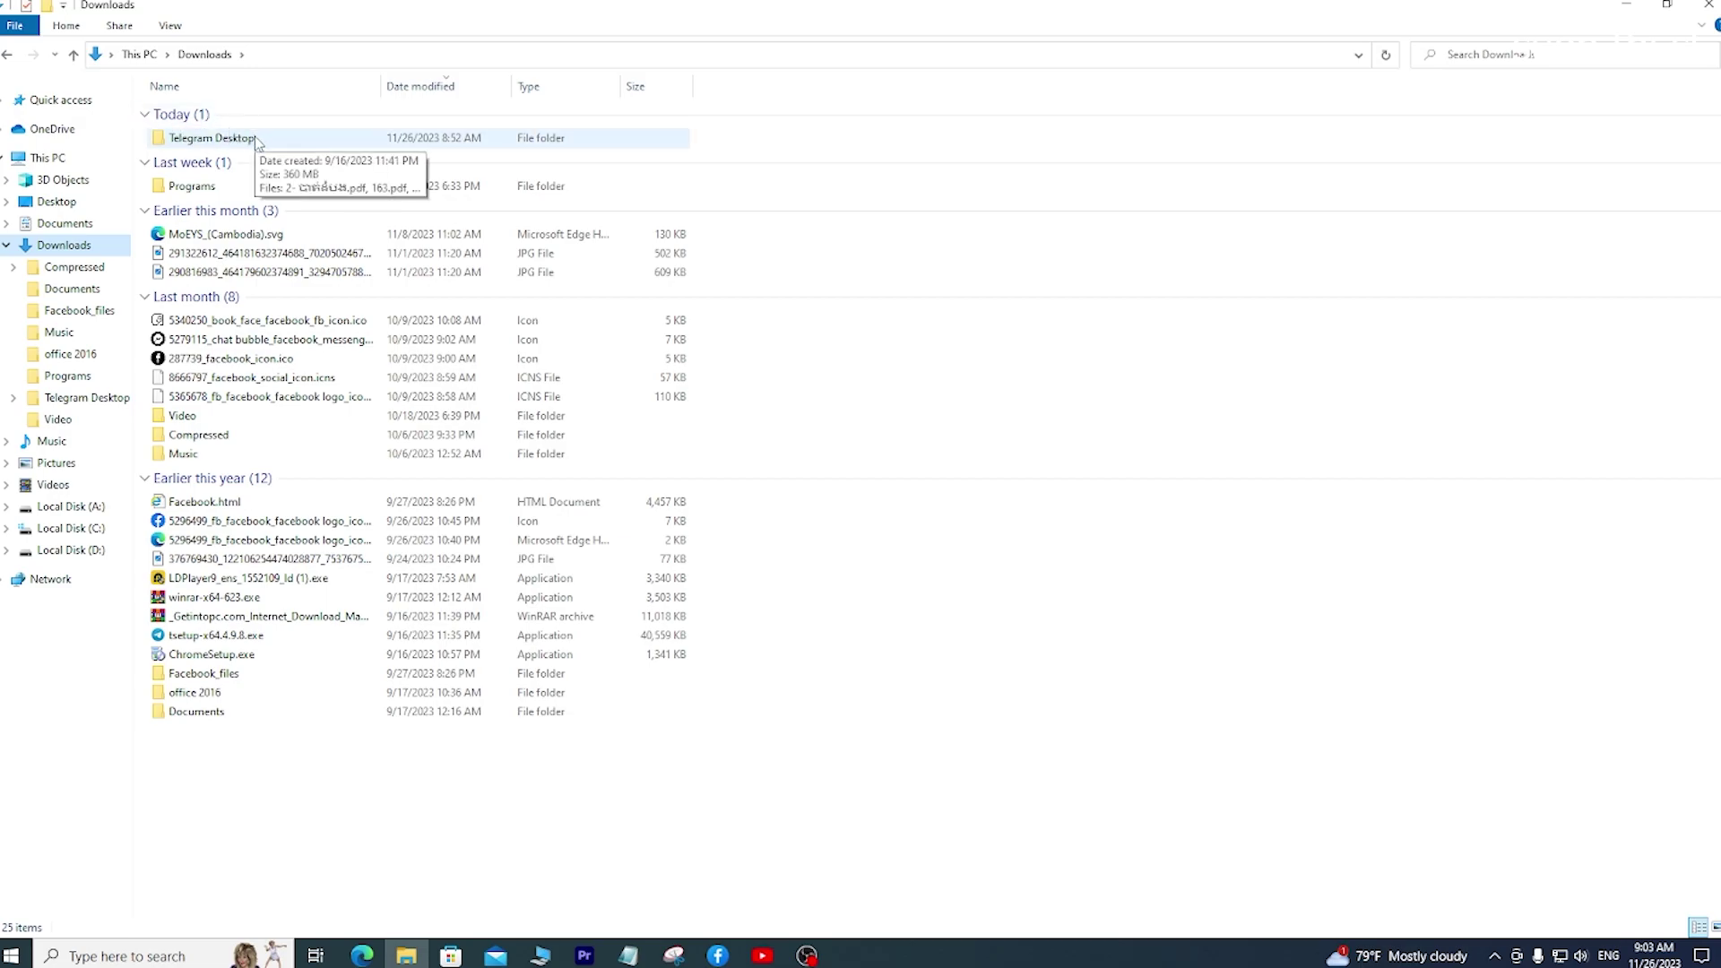
pyautogui.doubleClick(254, 138)
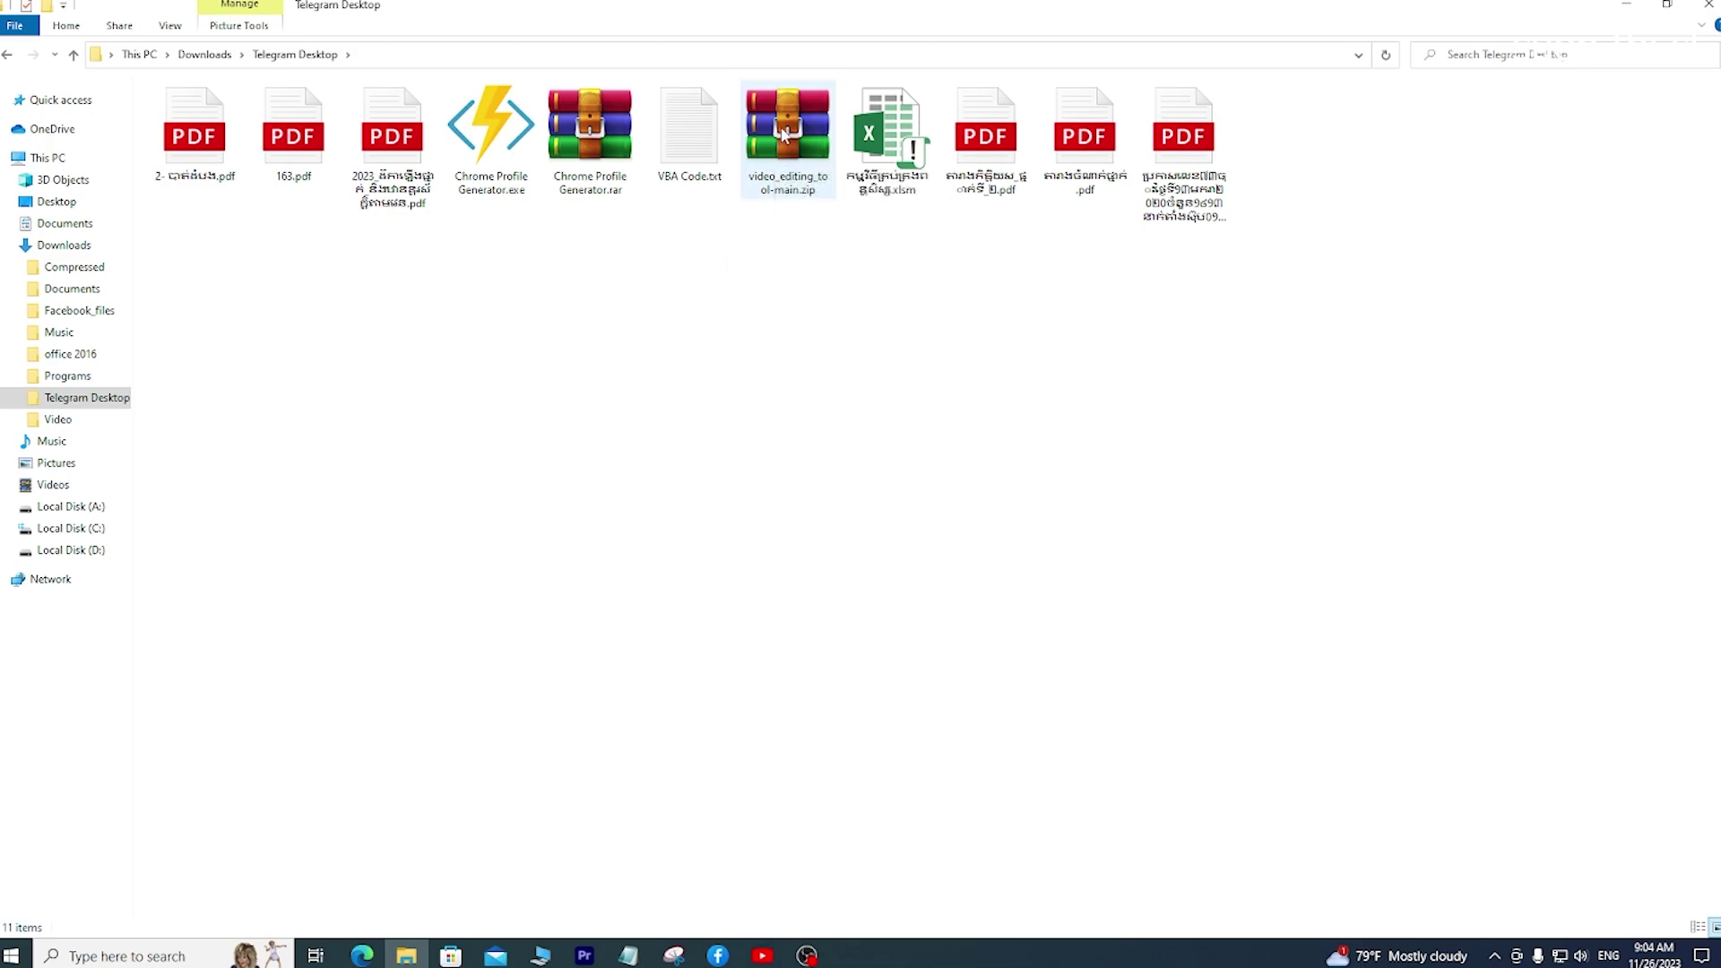
# Copy video_editing_tool-main.zip into the video edit folder on Local Disk (A:).
pyautogui.click(784, 135)
pyautogui.rightClick(783, 133)
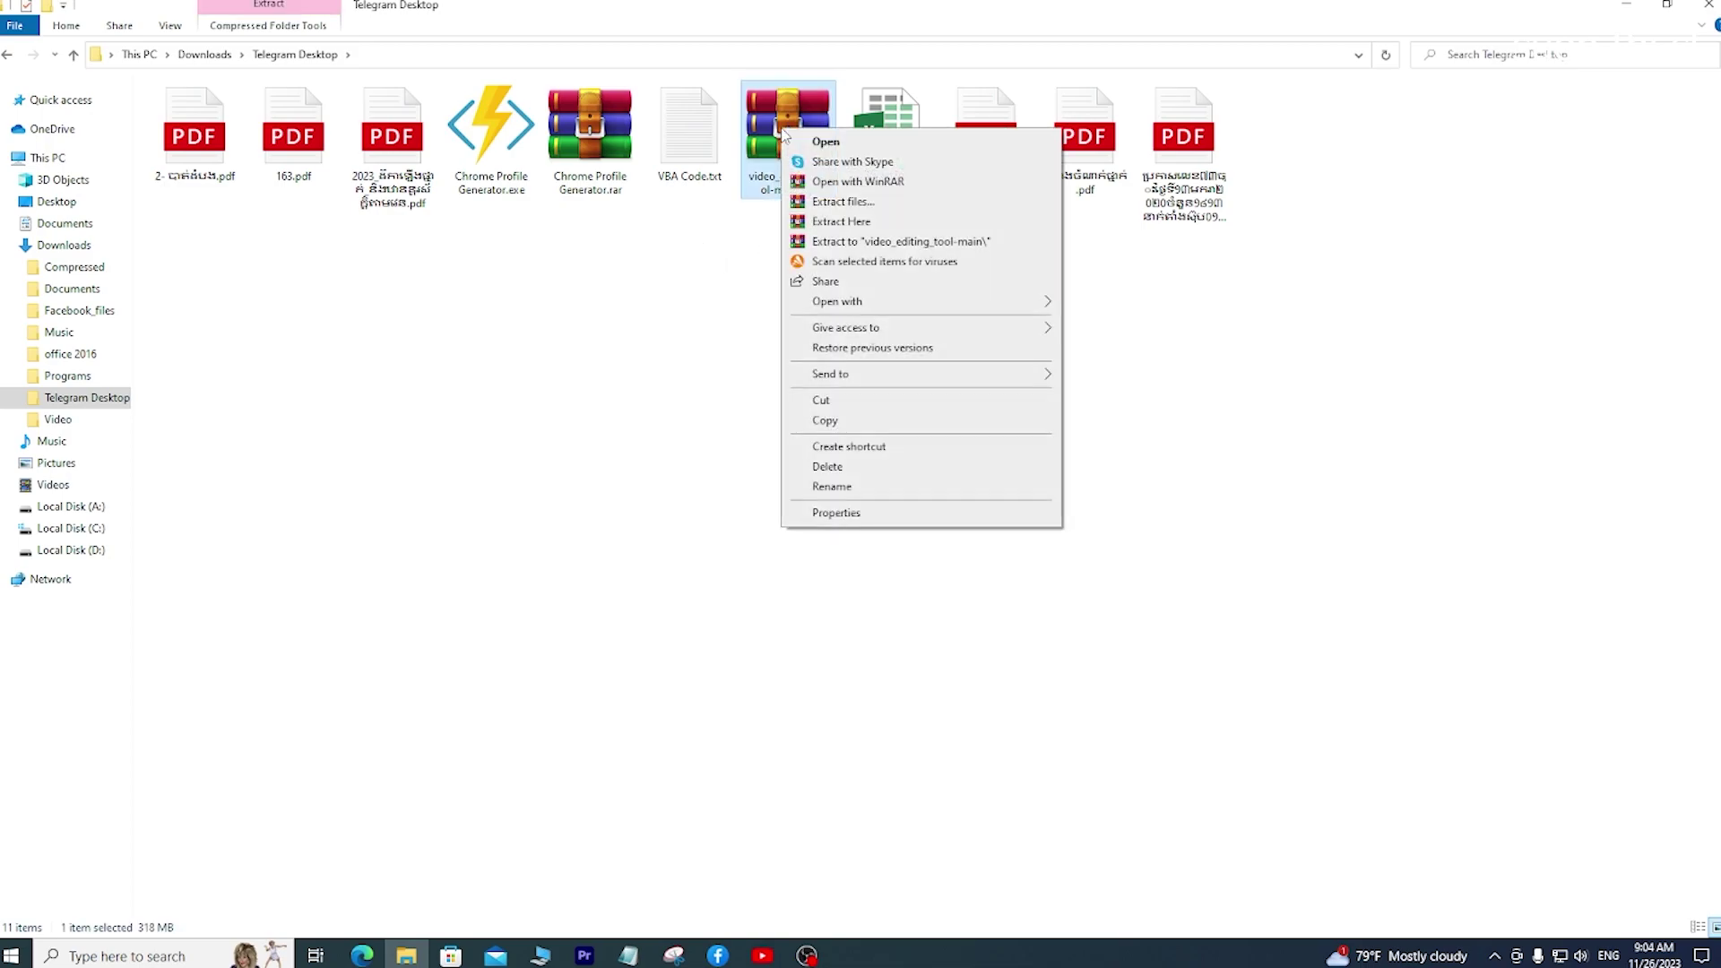
pyautogui.click(825, 421)
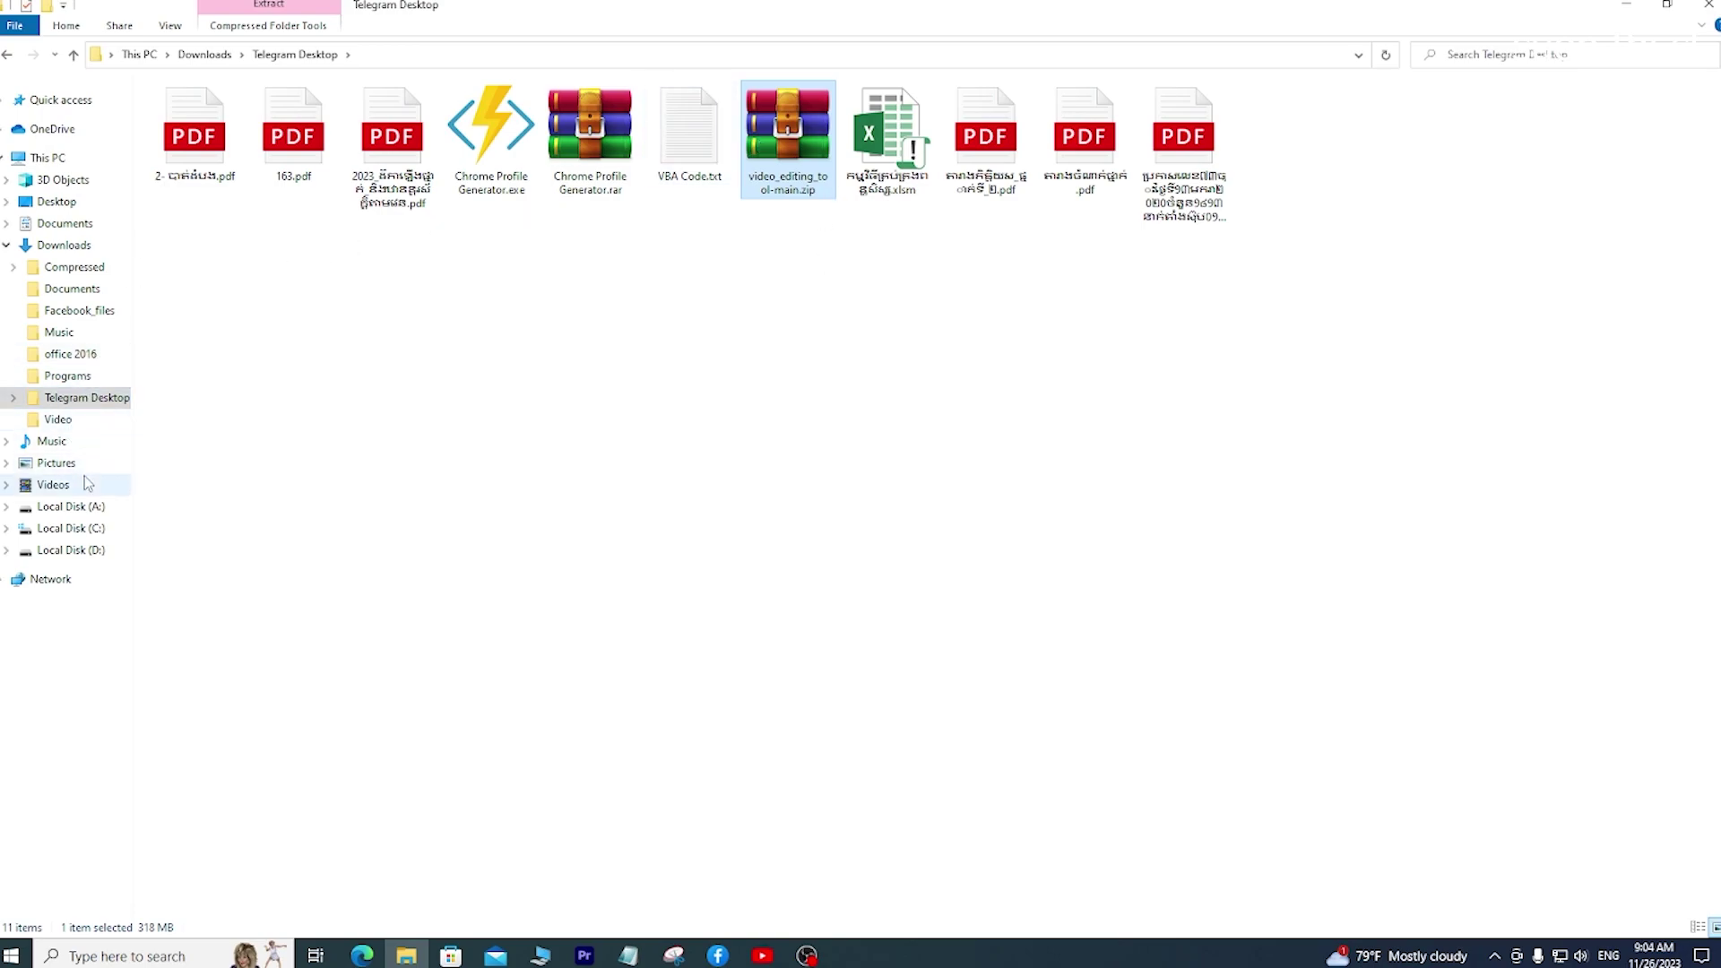
pyautogui.click(71, 507)
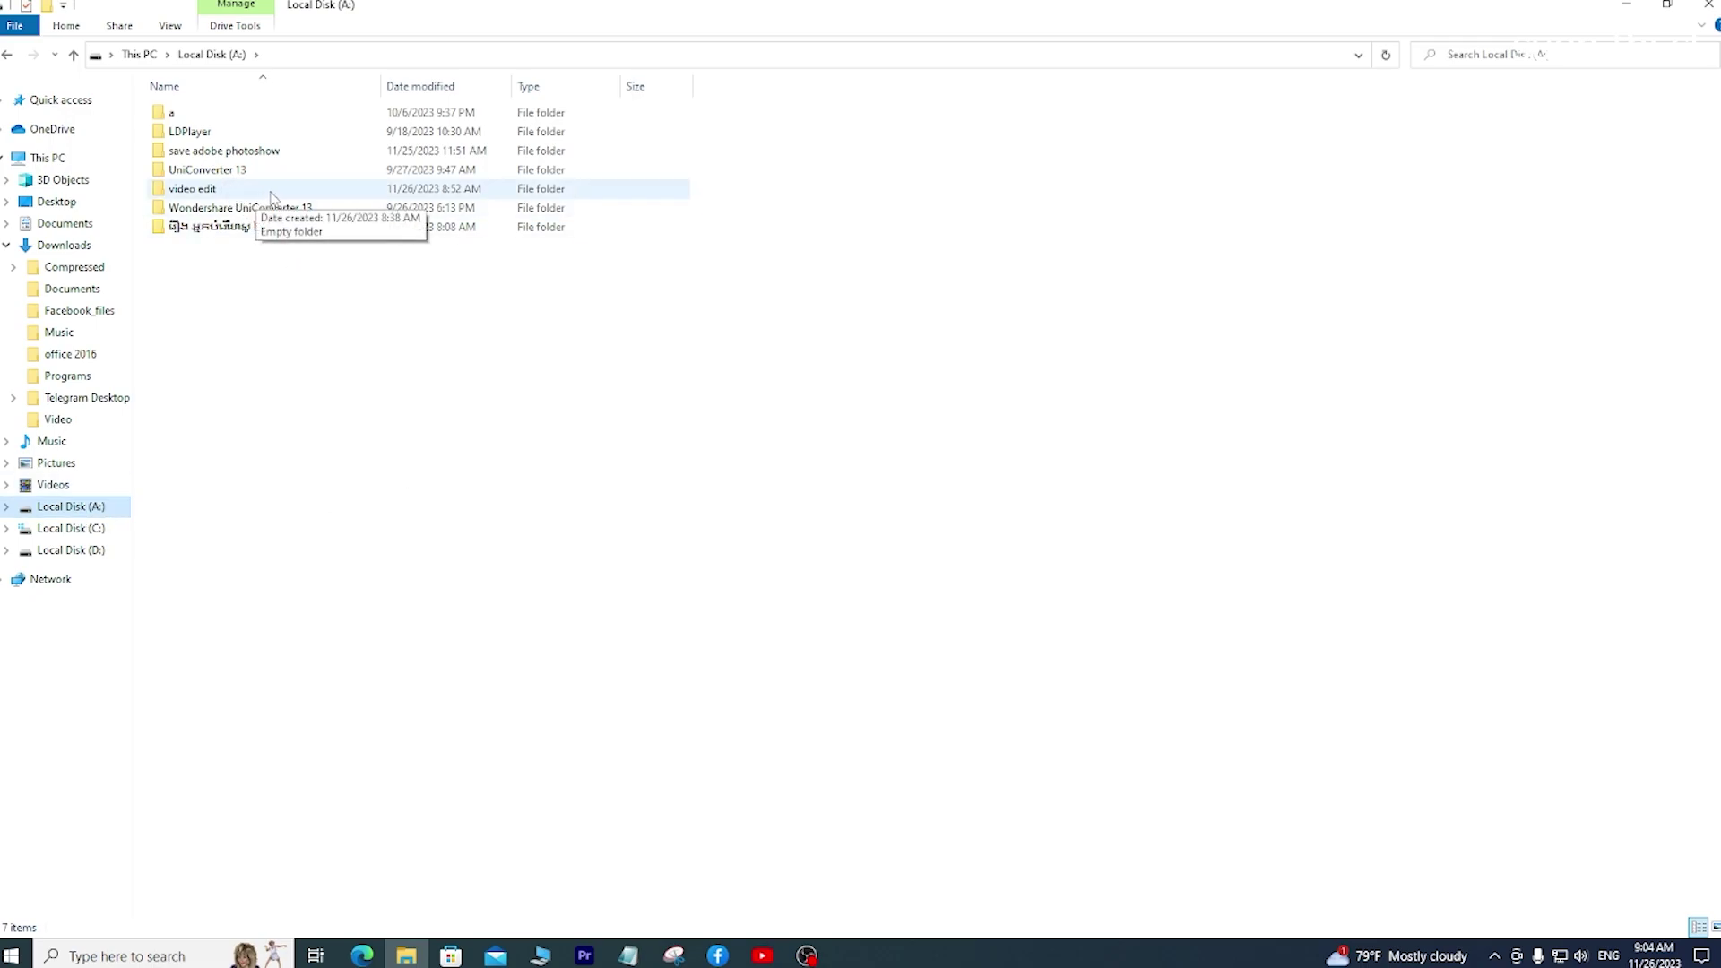
pyautogui.doubleClick(272, 191)
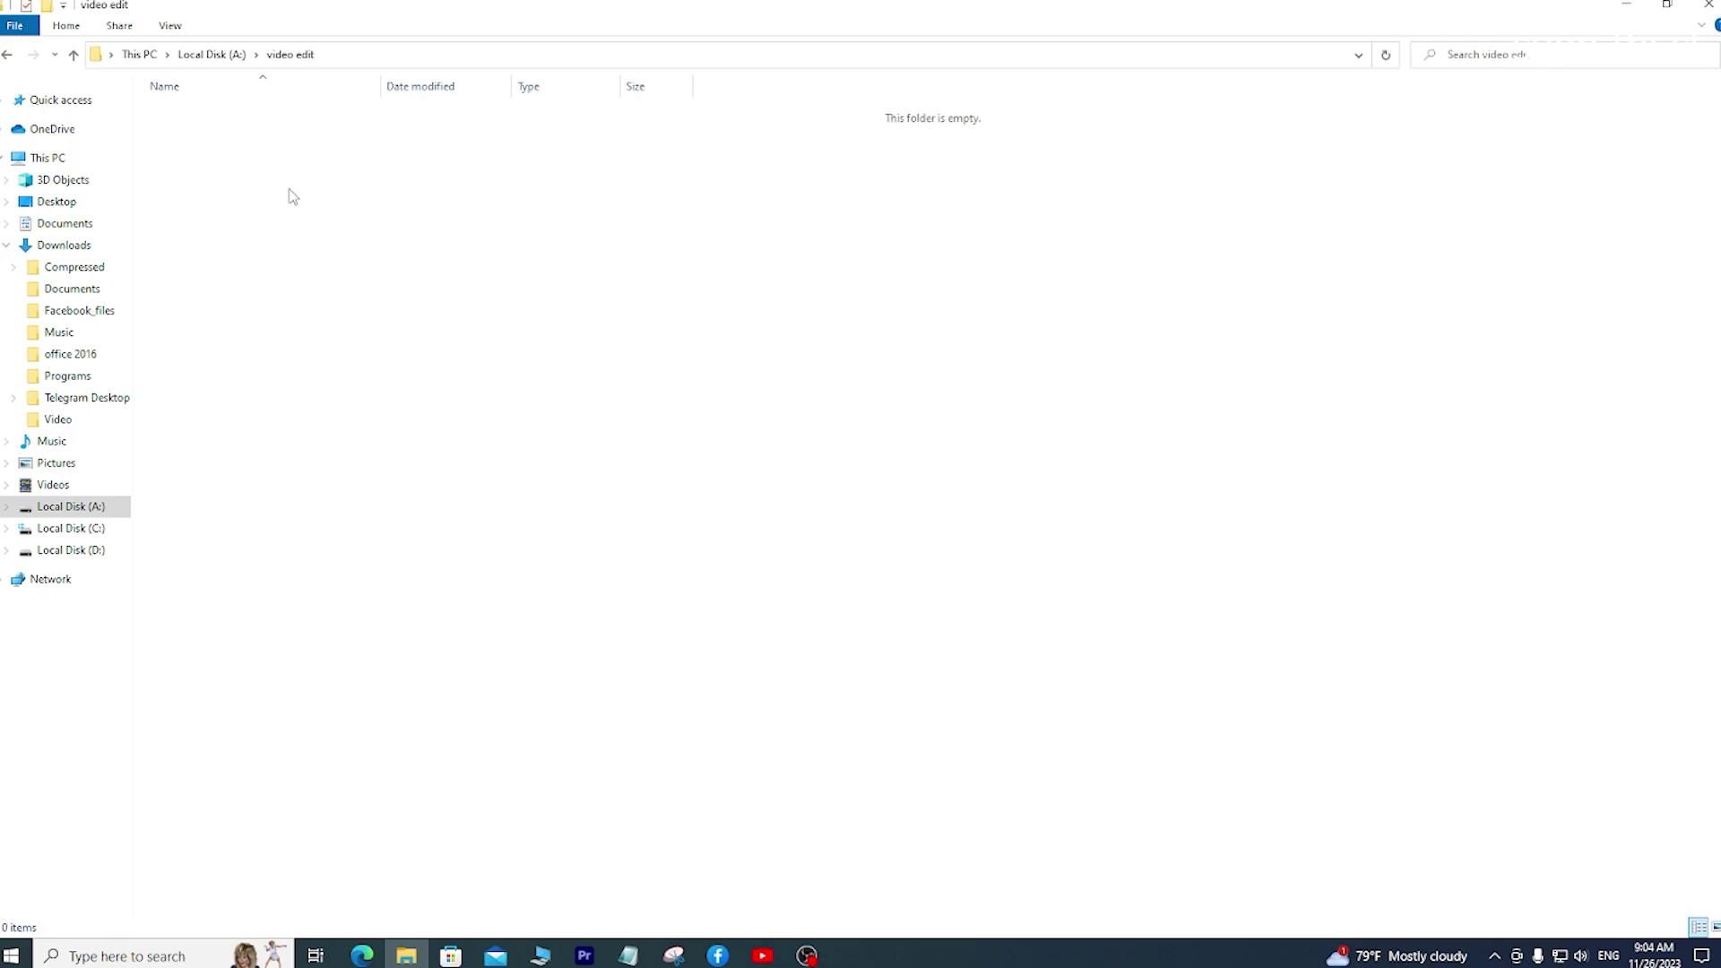
pyautogui.rightClick(458, 194)
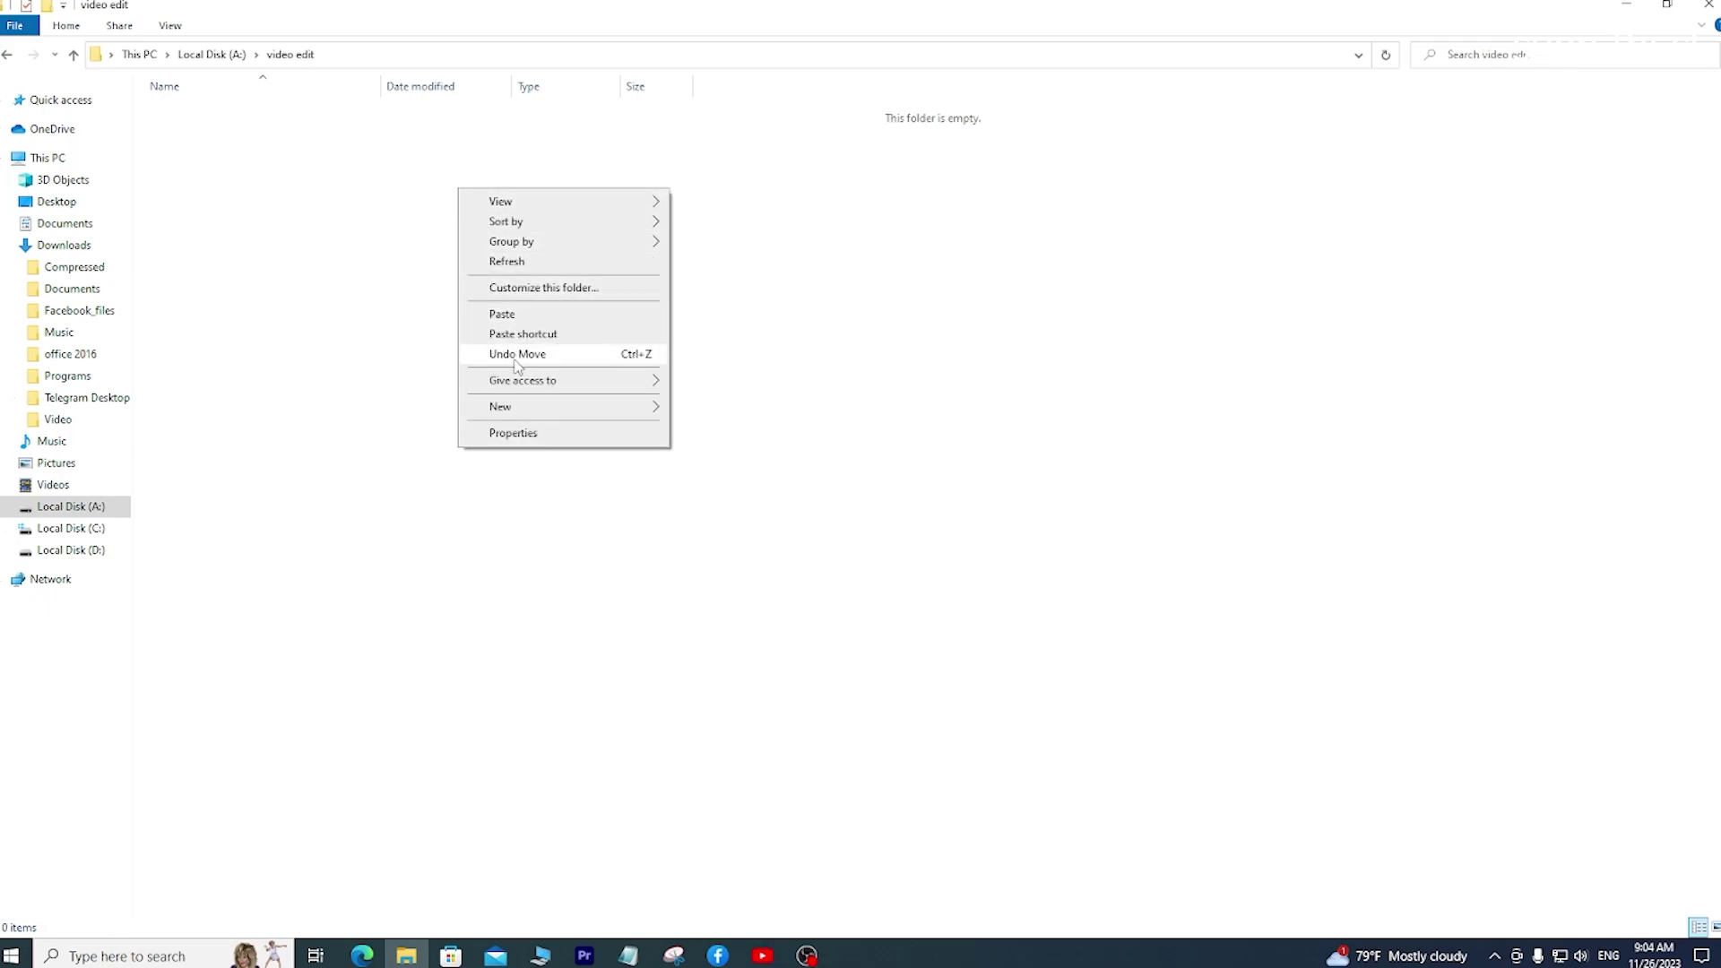
pyautogui.click(522, 316)
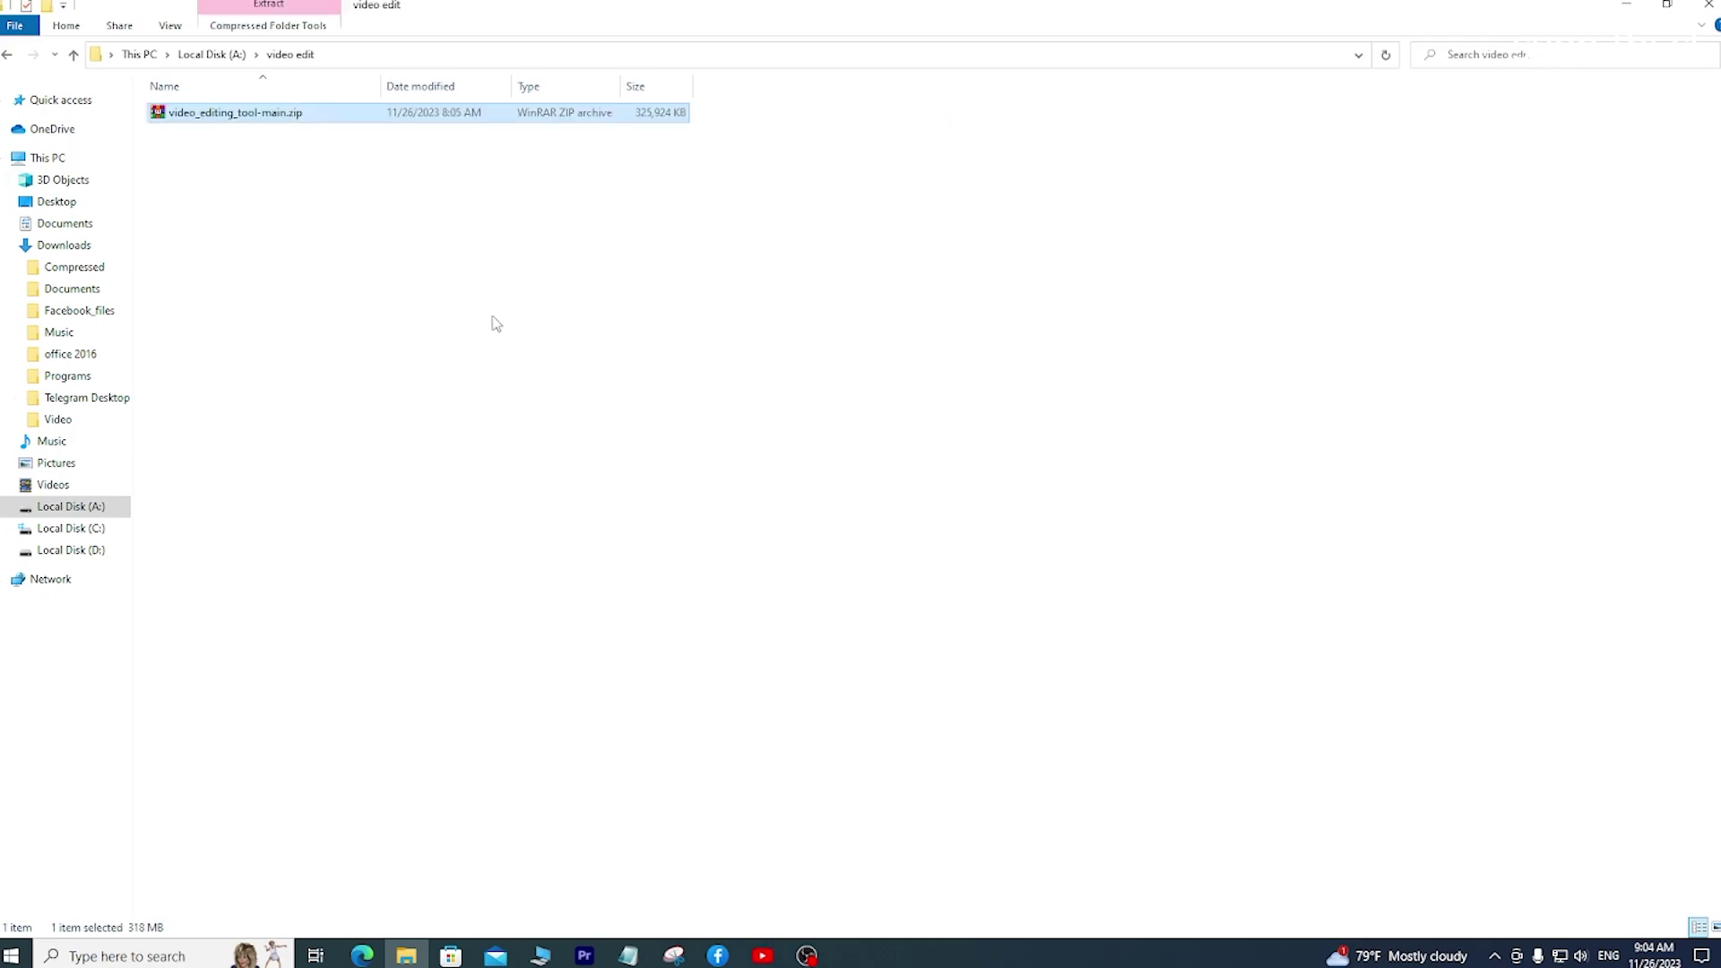
# Extract video_editing_tool-main.zip directly into the video edit folder and open the extracted video_editing_tool-main folder.
pyautogui.rightClick(320, 120)
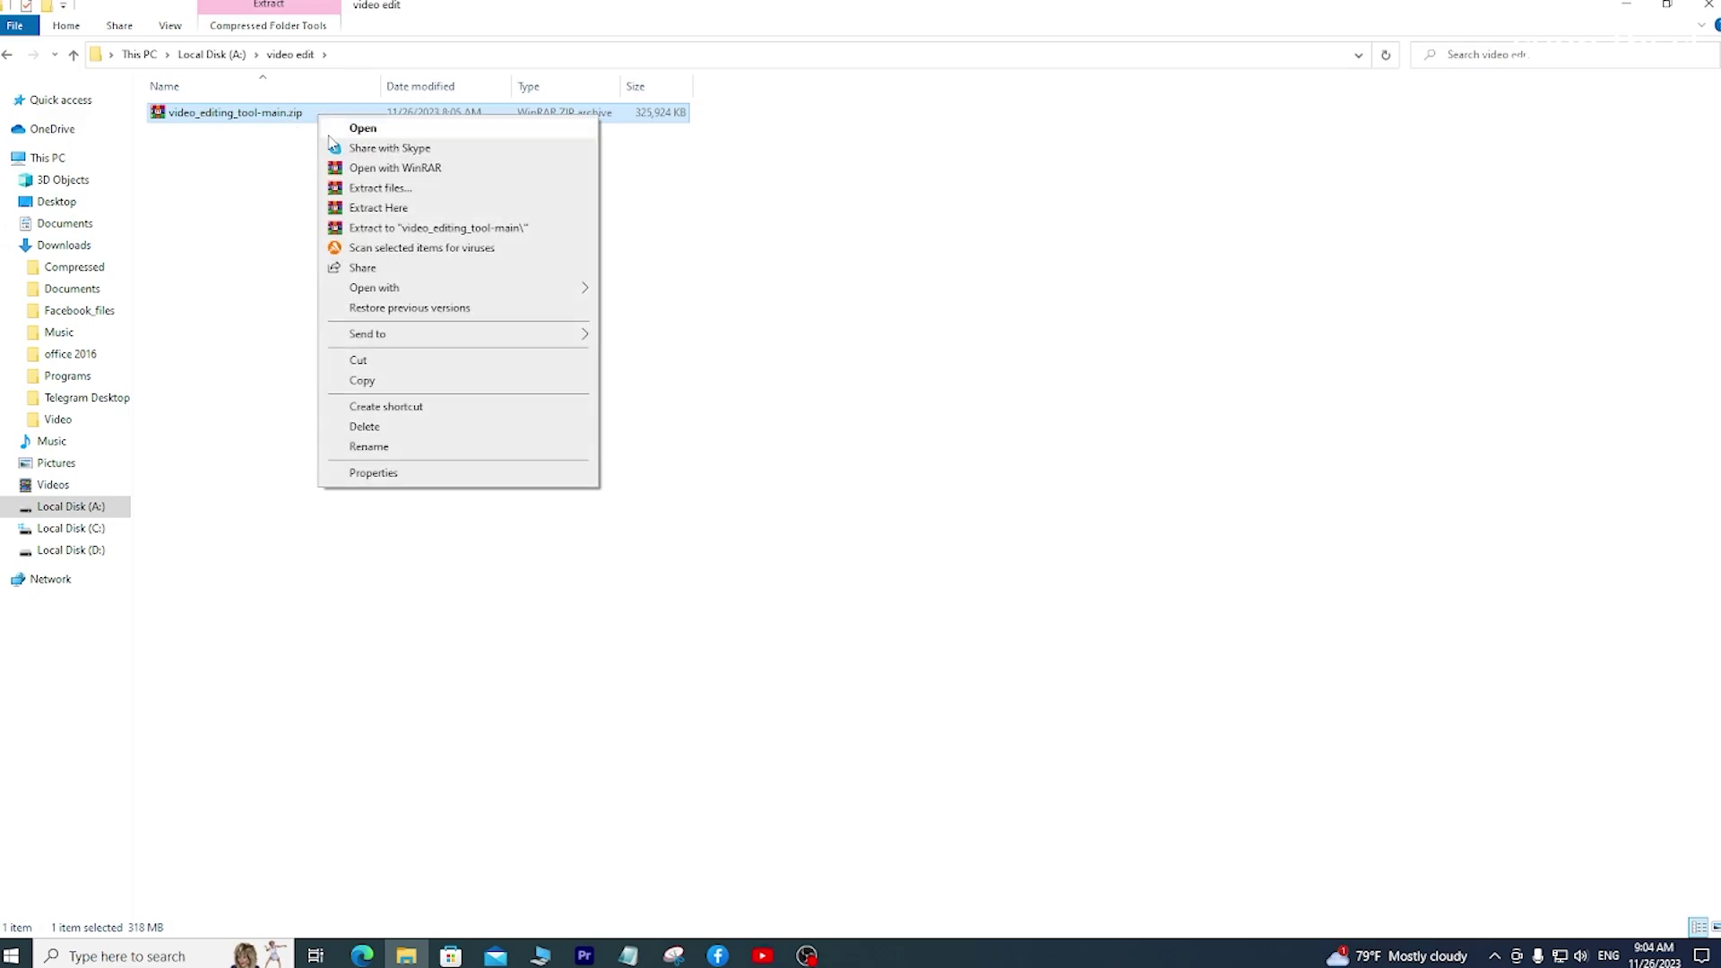
pyautogui.click(398, 215)
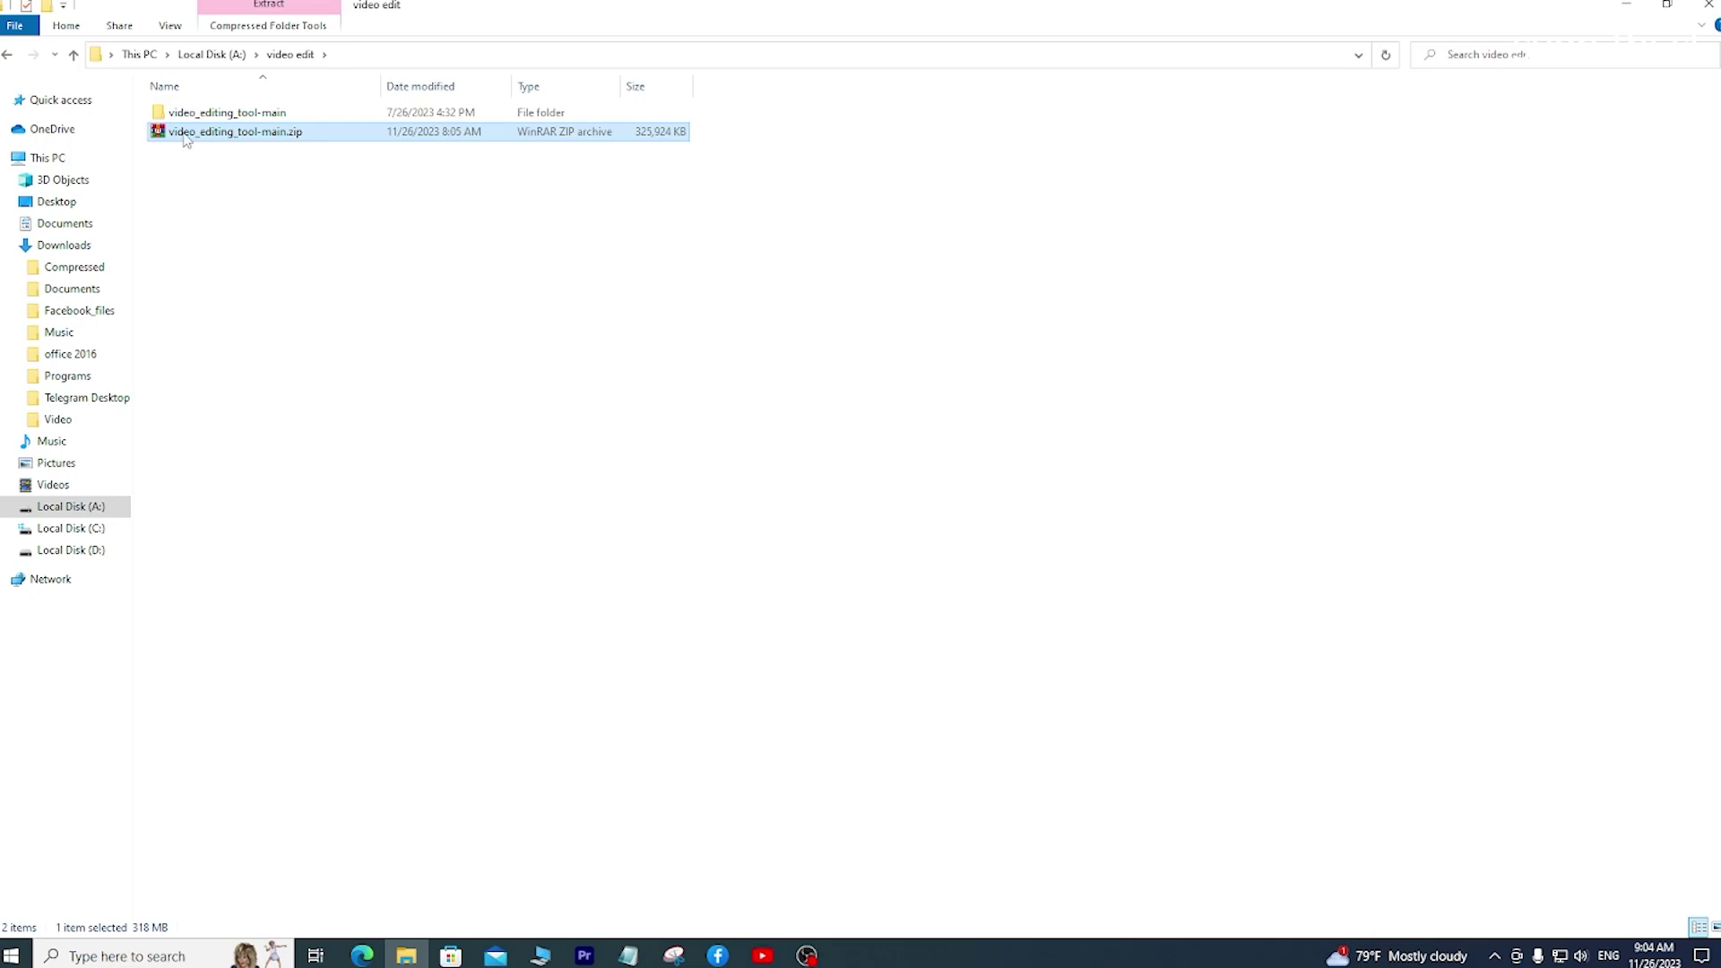
pyautogui.doubleClick(270, 114)
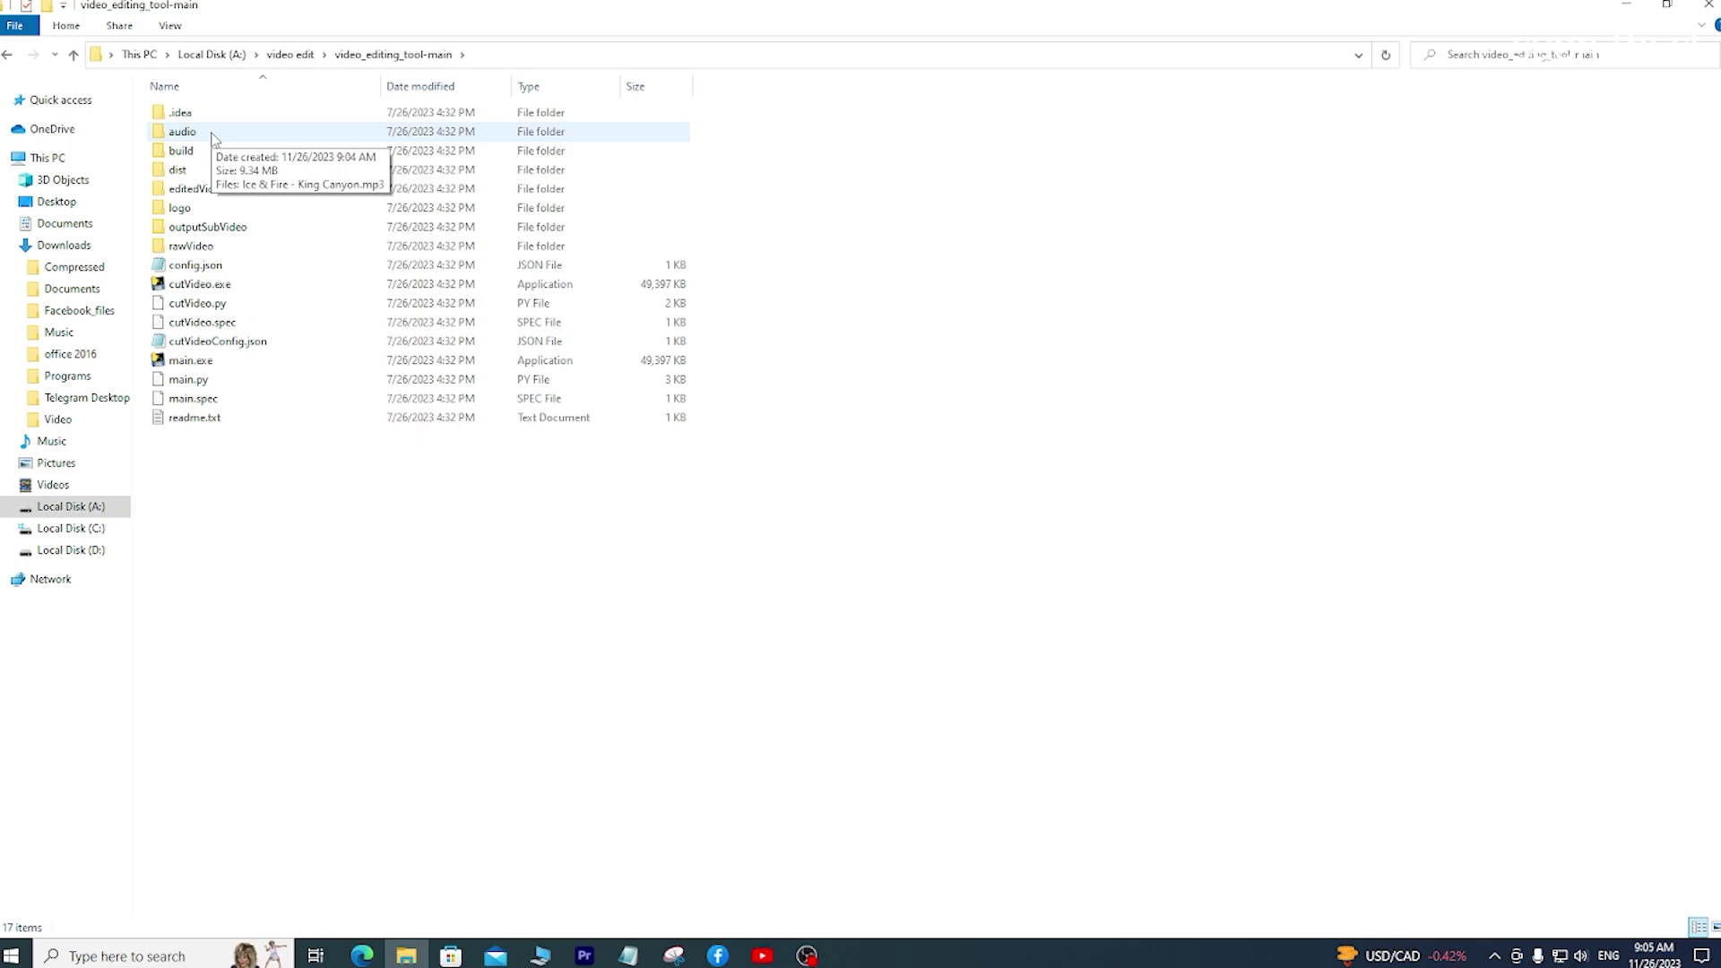
# Open the audio folder and restore its File Explorer window to a smaller size, moved aside to uncover the desktop icons.
pyautogui.doubleClick(250, 139)
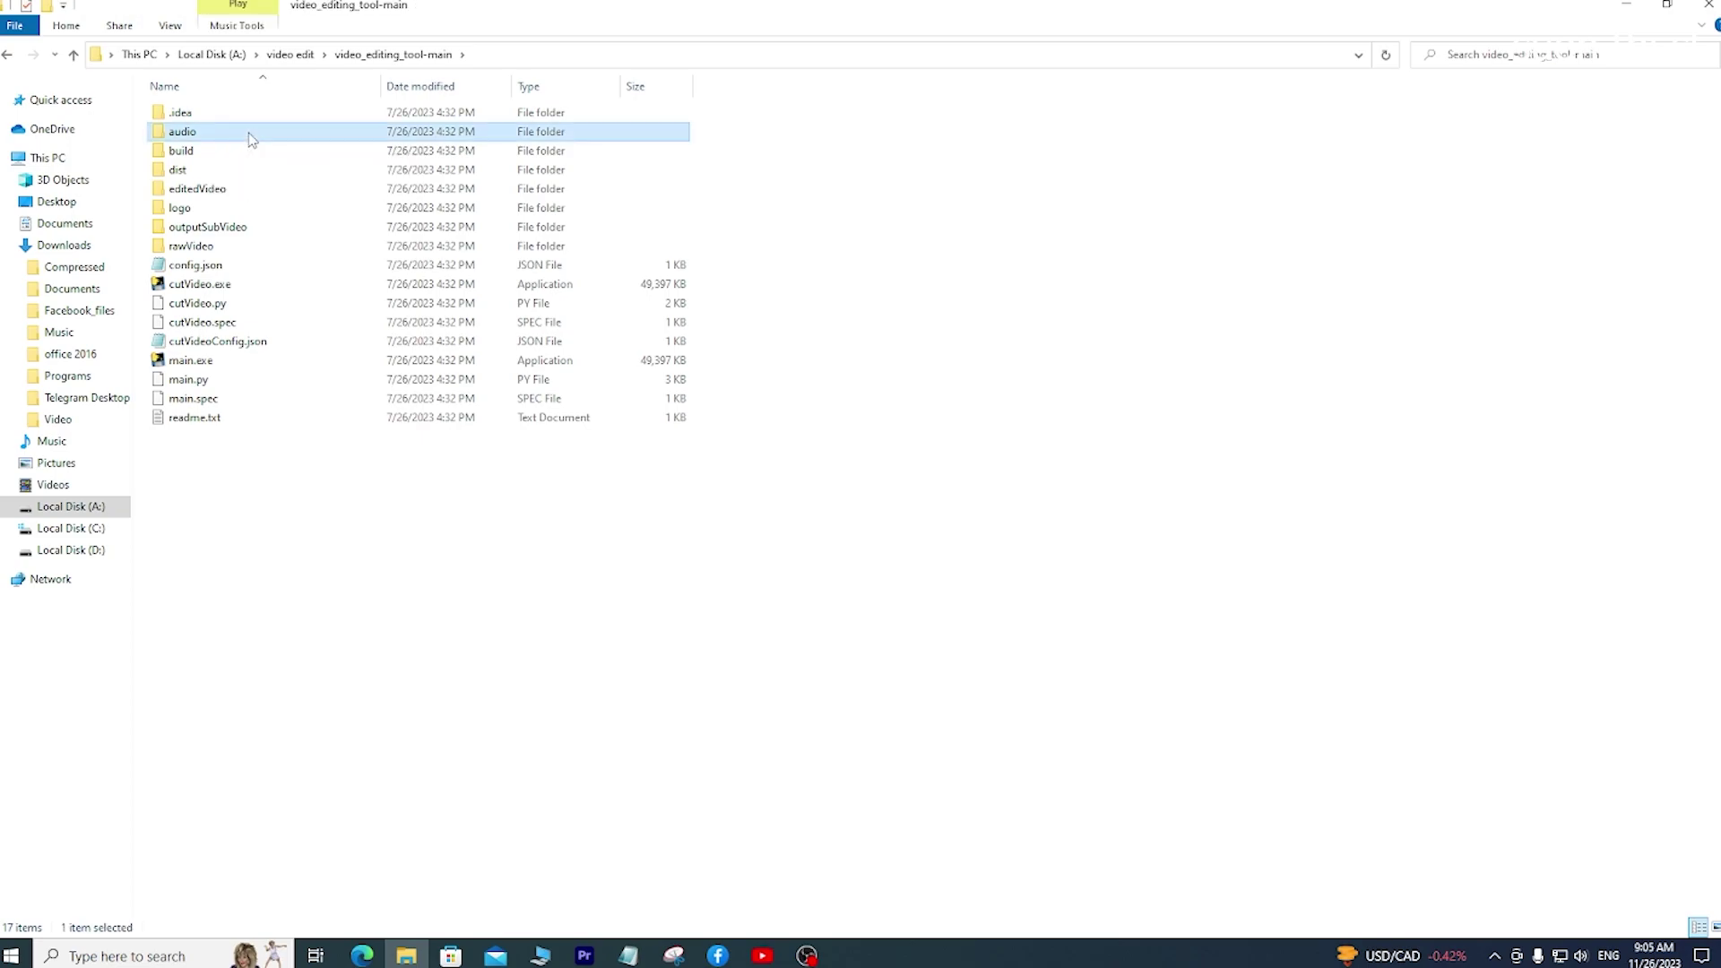
pyautogui.click(1671, 16)
pyautogui.moveTo(945, 184); pyautogui.dragTo(1392, 53)
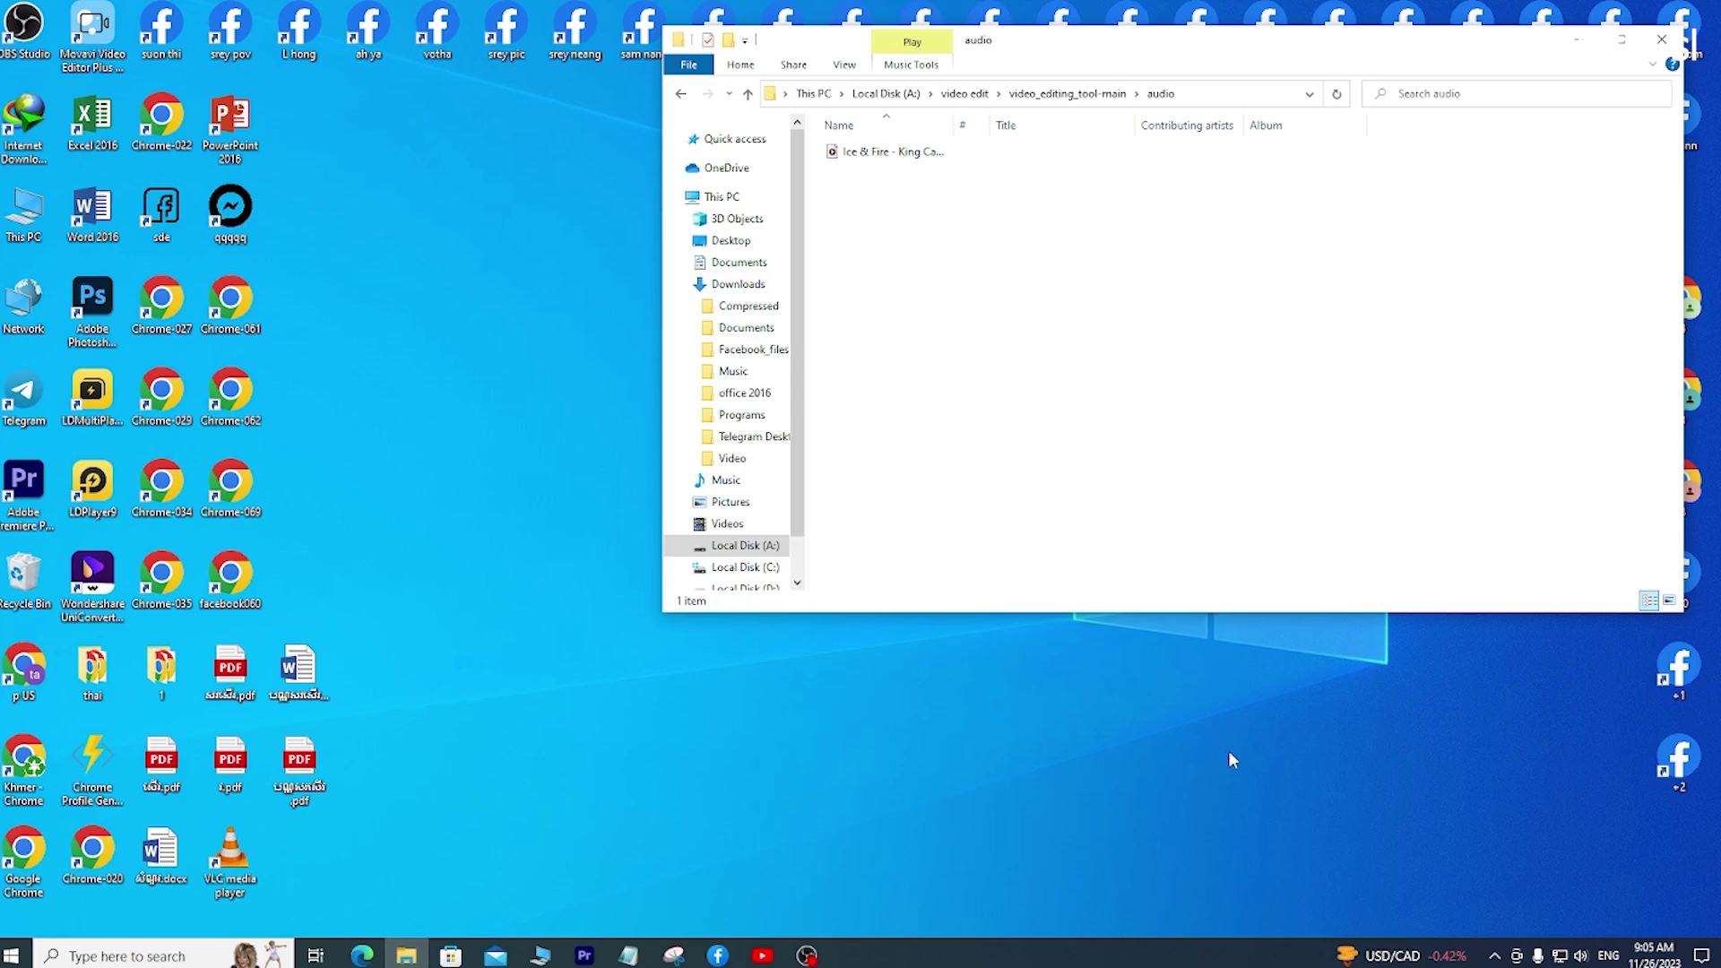
# Make the audio folder window taller and open This PC in a second File Explorer window, narrowed and placed beside it.
pyautogui.moveTo(1240, 614); pyautogui.dragTo(1261, 852)
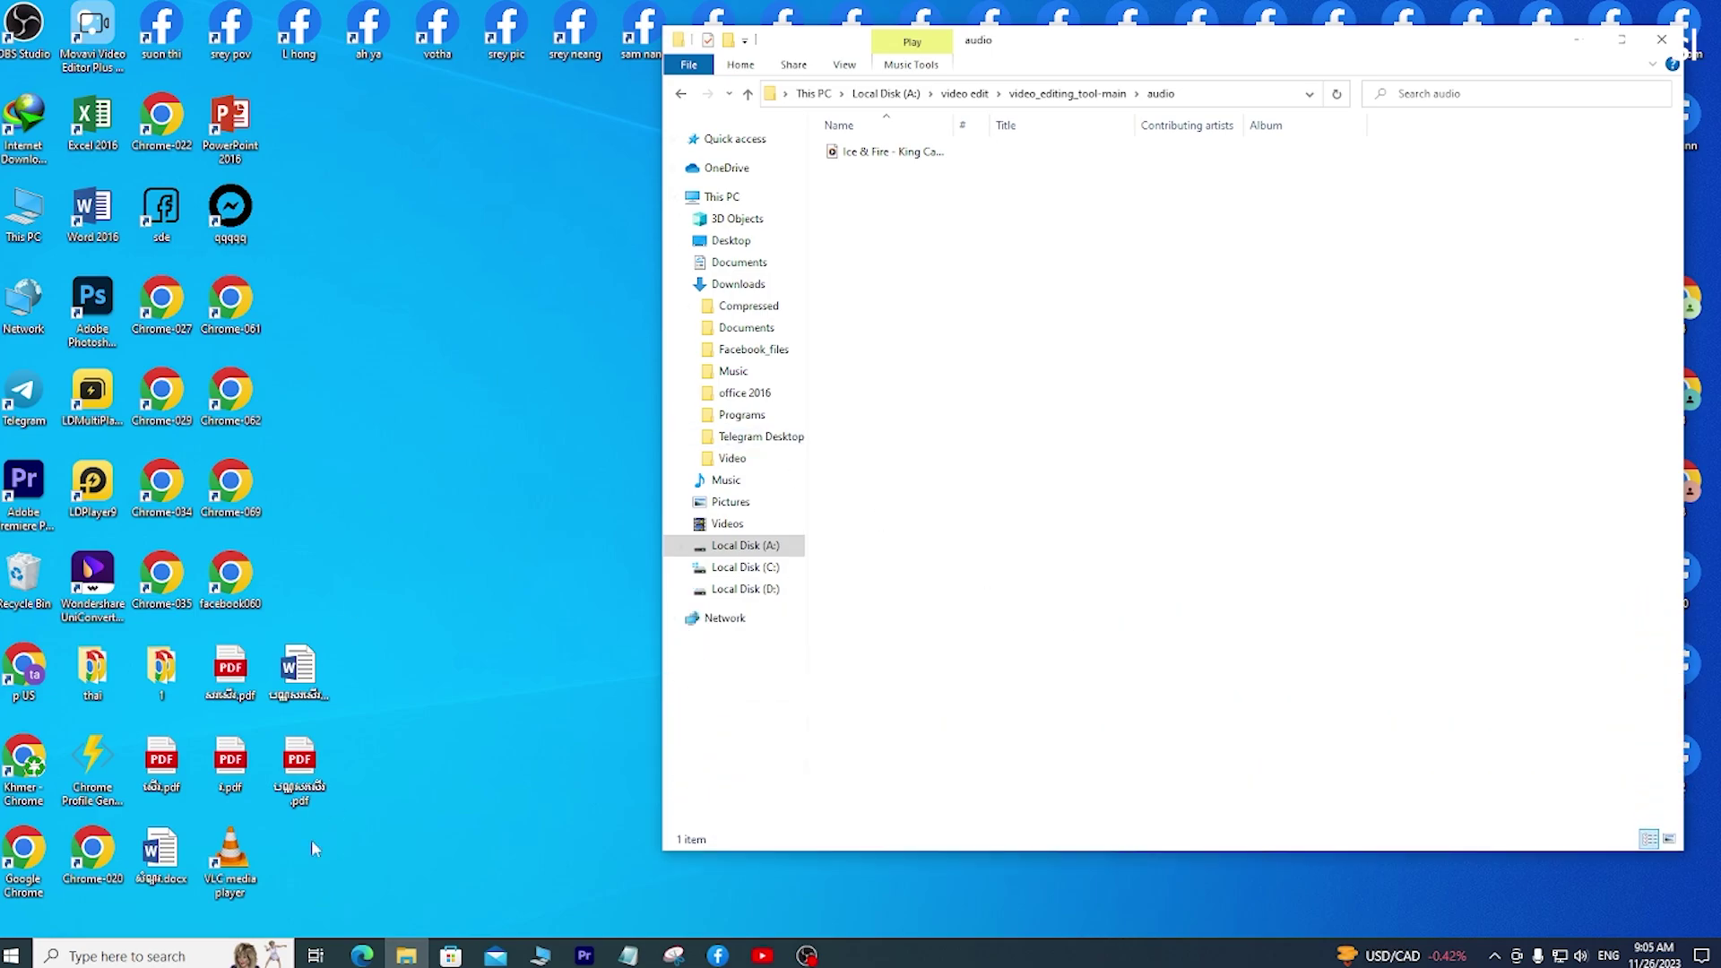
pyautogui.click(31, 206)
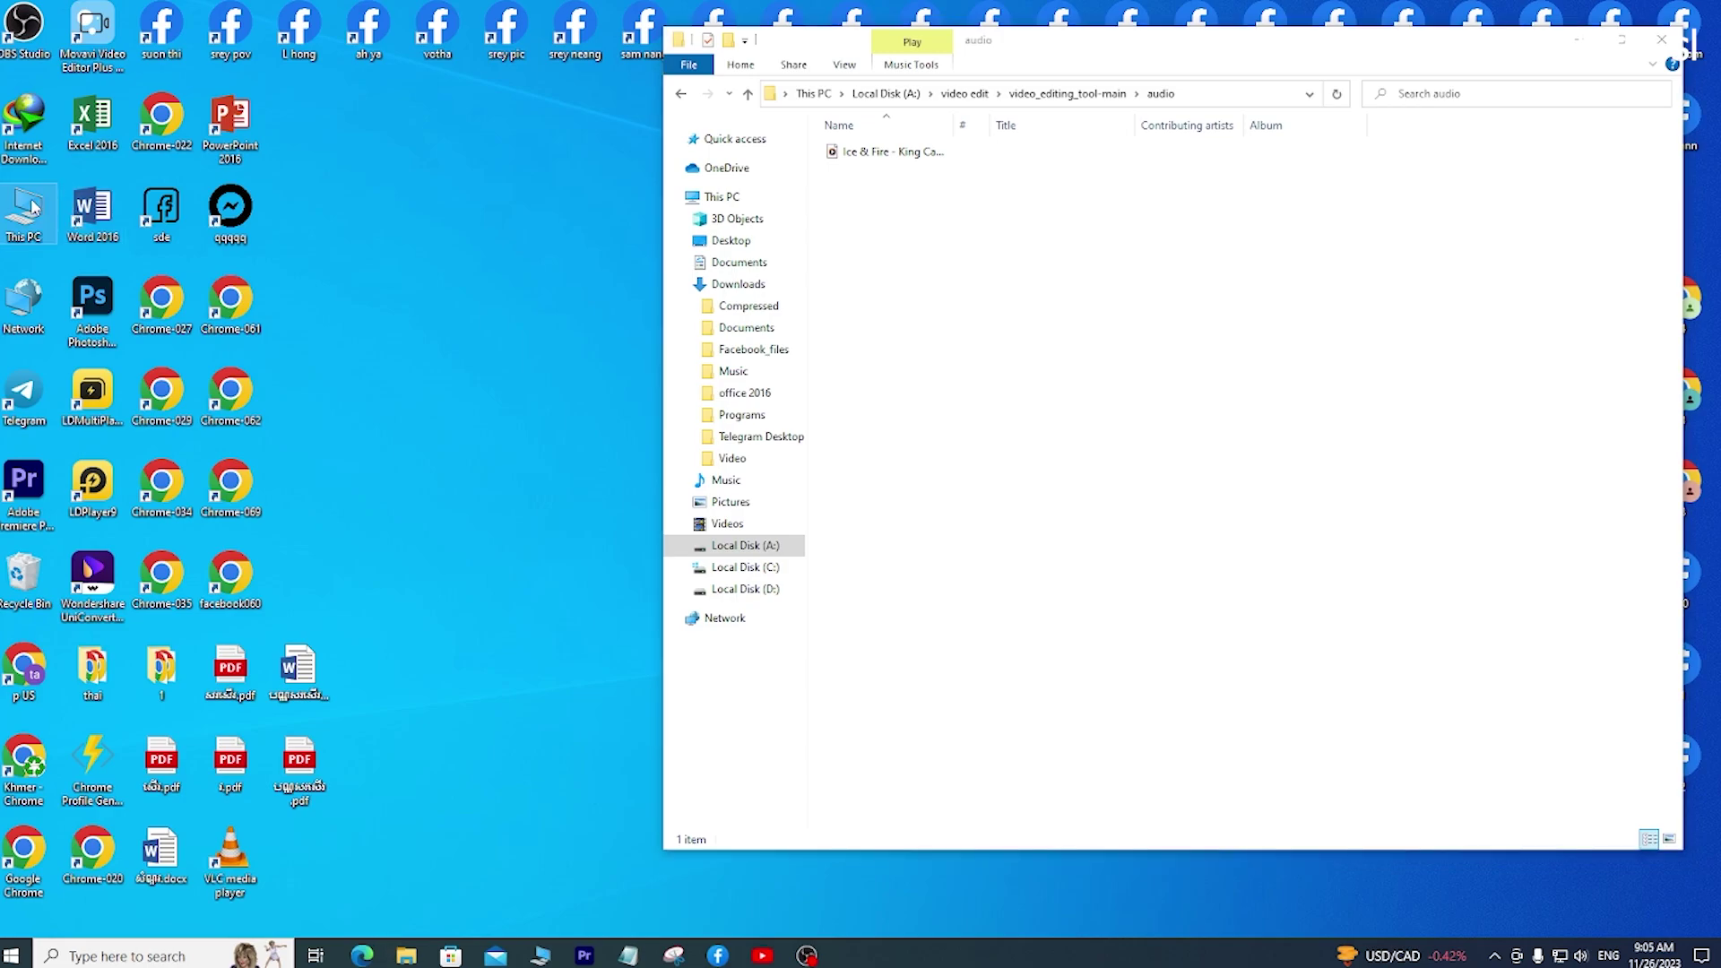
pyautogui.doubleClick(31, 211)
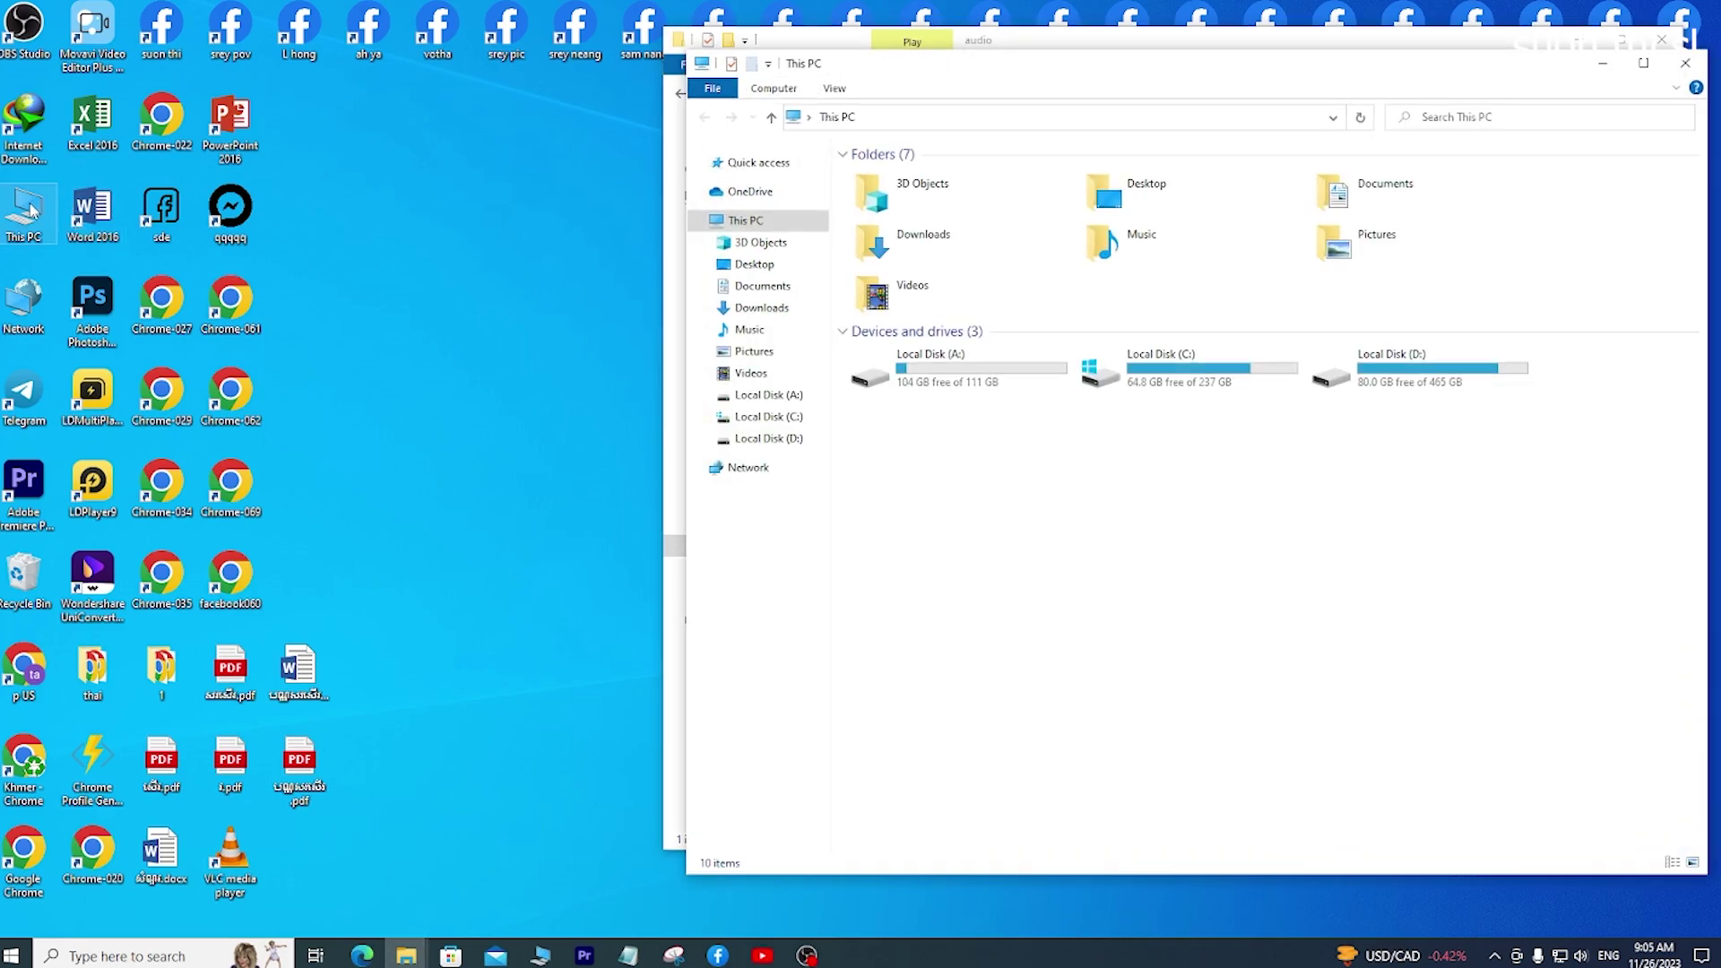
pyautogui.moveTo(1087, 72); pyautogui.dragTo(371, 58)
pyautogui.moveTo(997, 275); pyautogui.dragTo(583, 276)
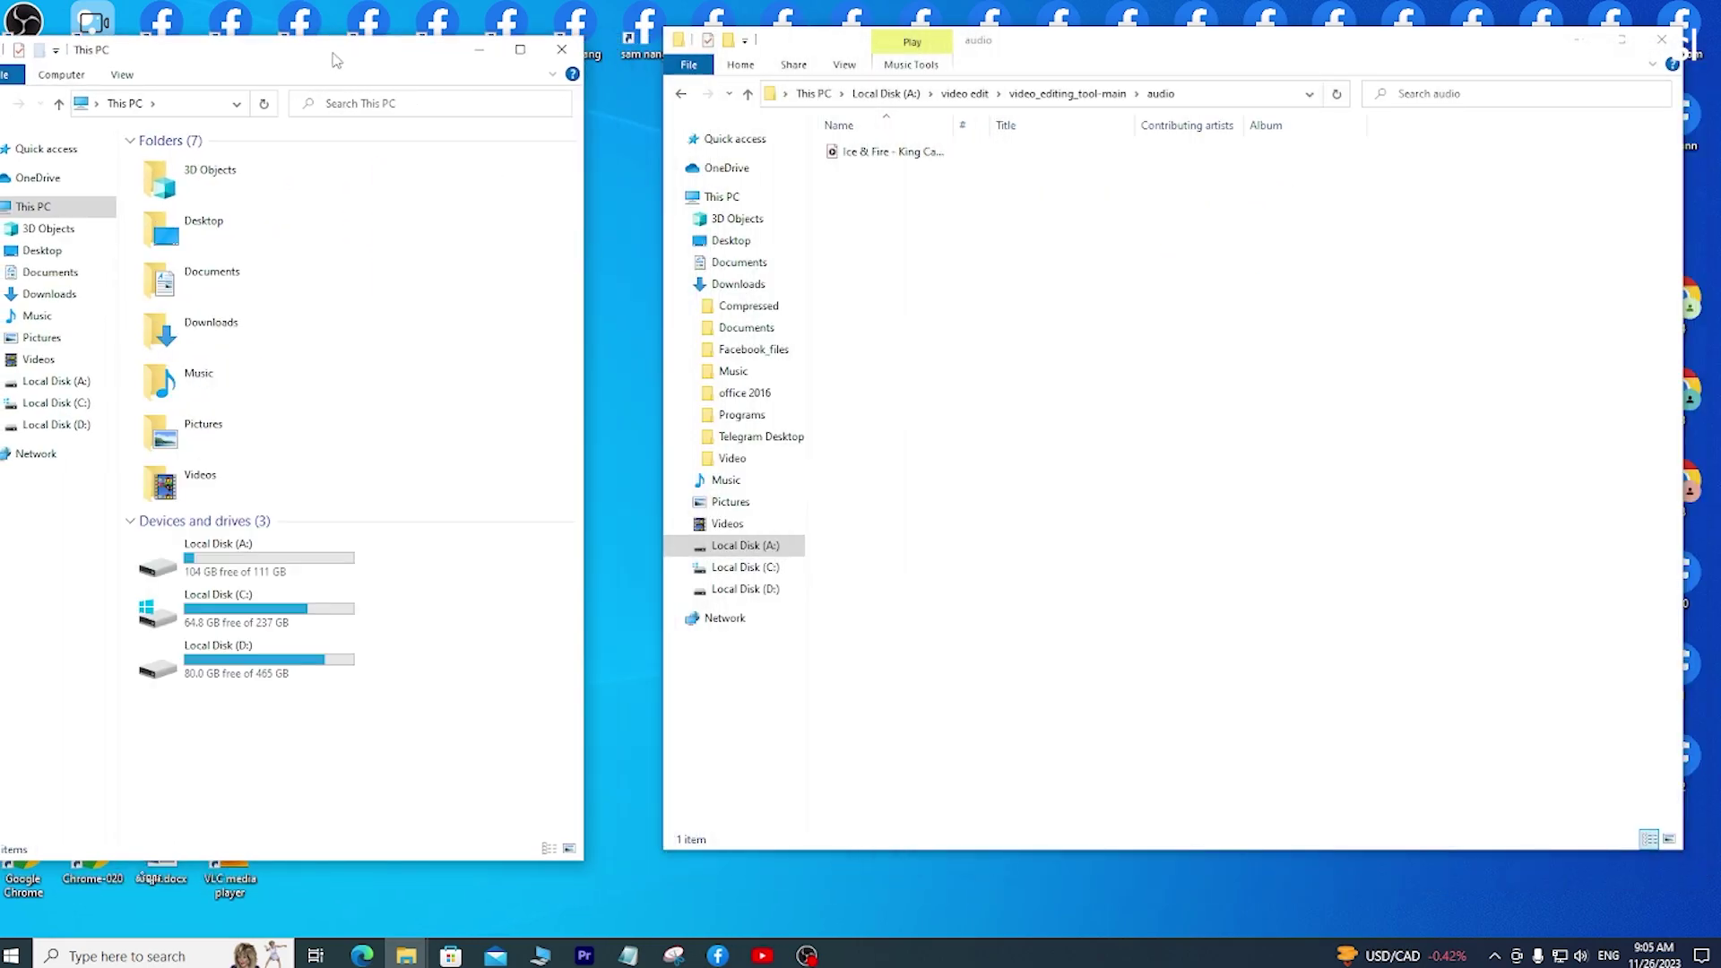
pyautogui.moveTo(337, 56); pyautogui.dragTo(404, 34)
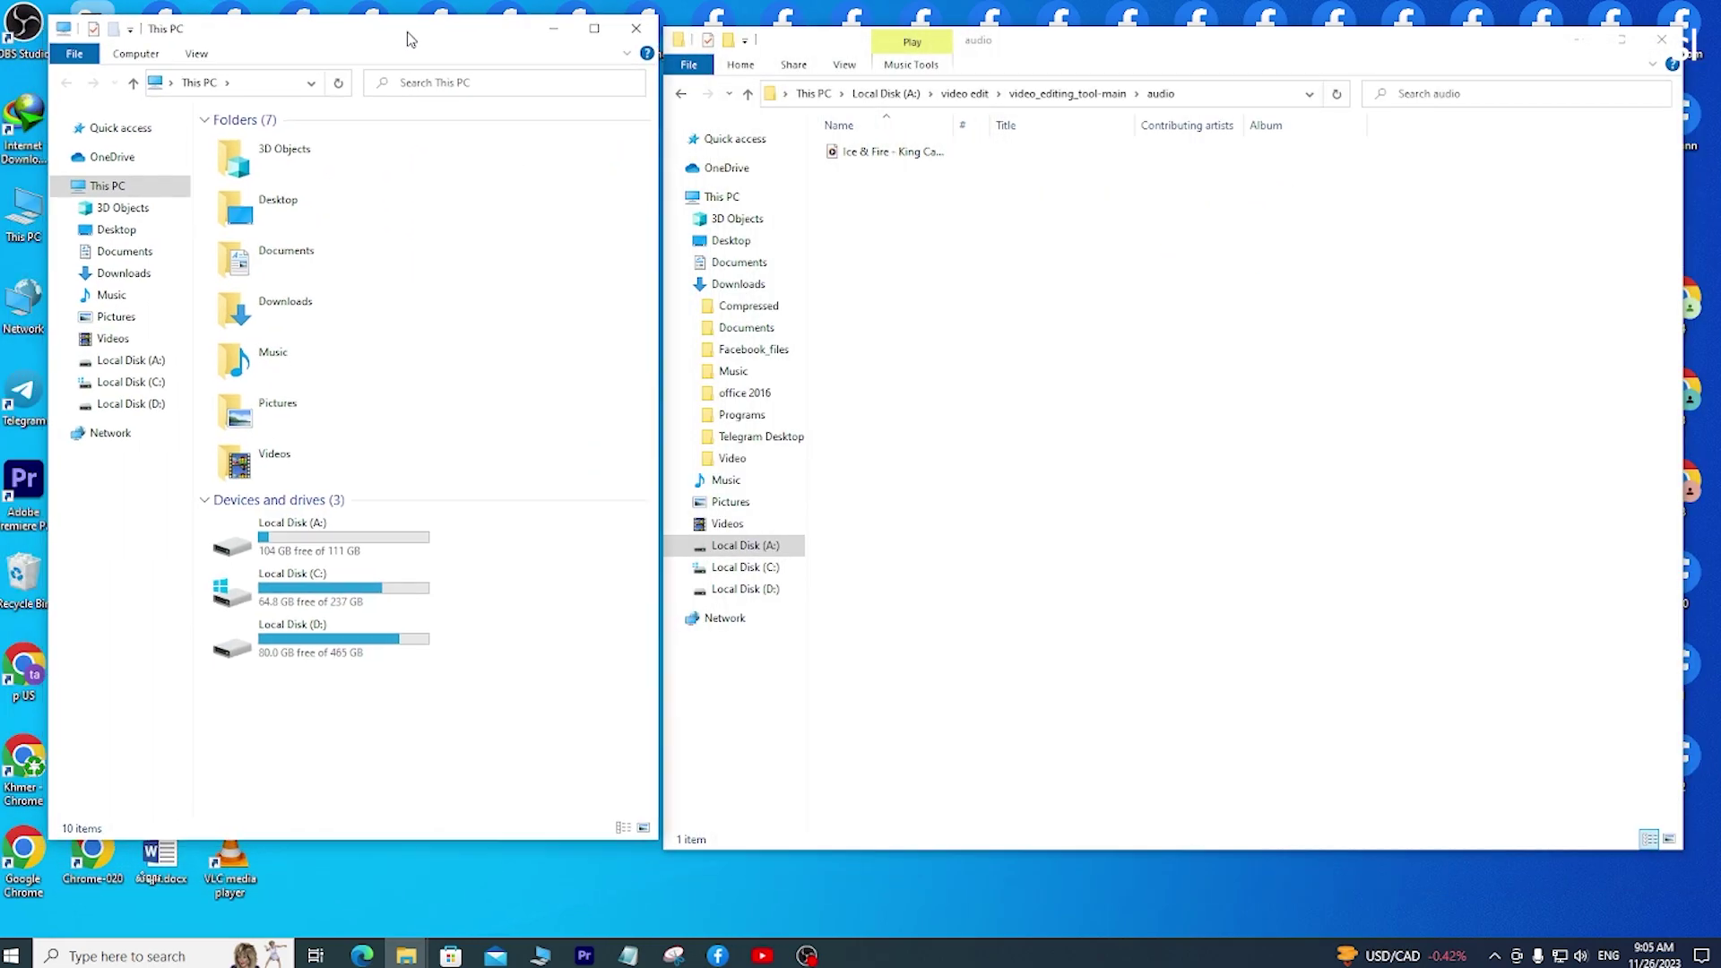
# Copy Golden-Hubcaps.wav from the Music folder inside Downloads.
pyautogui.click(116, 273)
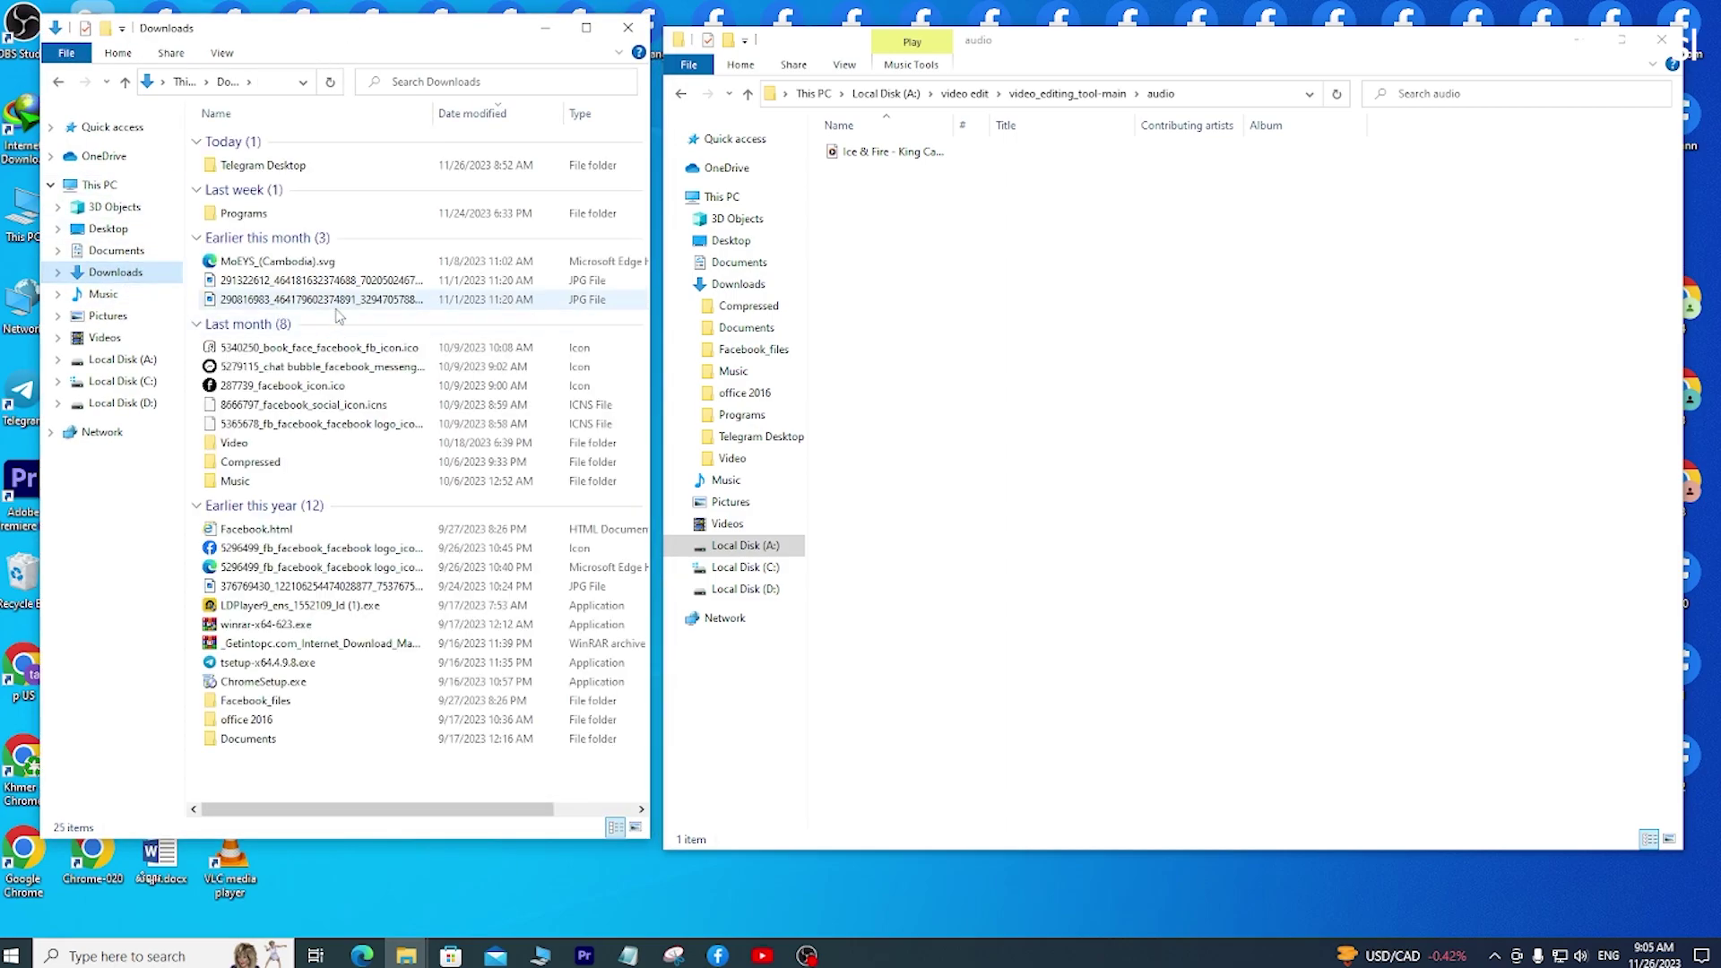
pyautogui.doubleClick(296, 482)
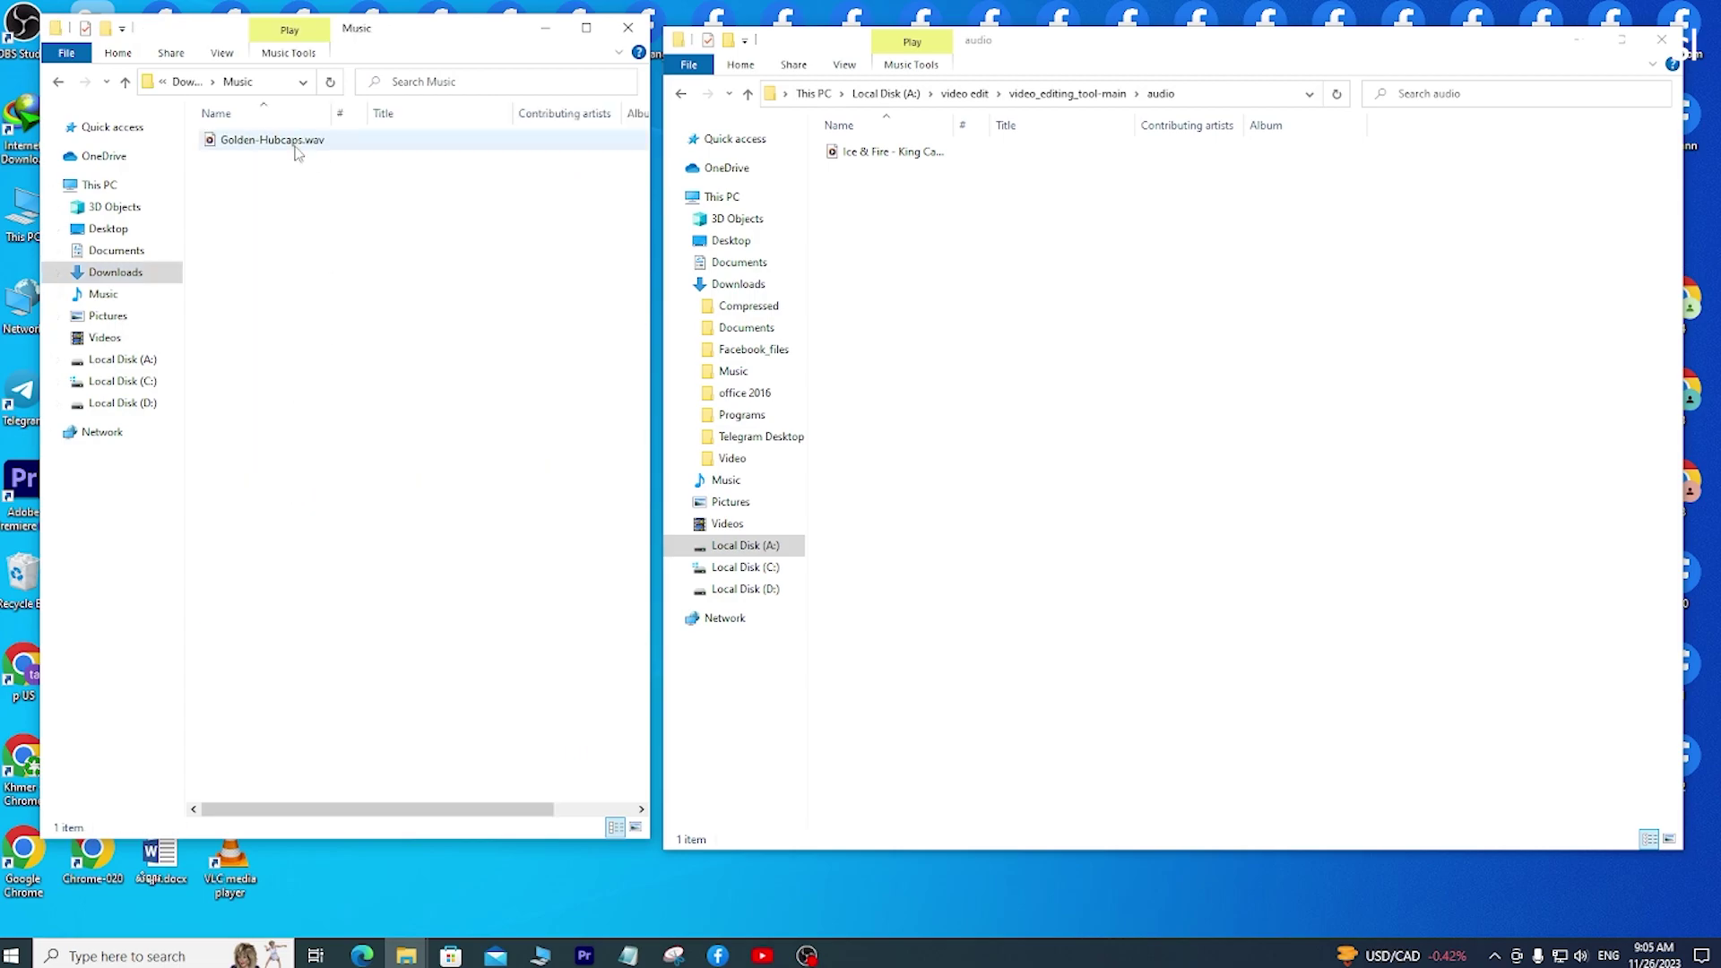
pyautogui.rightClick(303, 144)
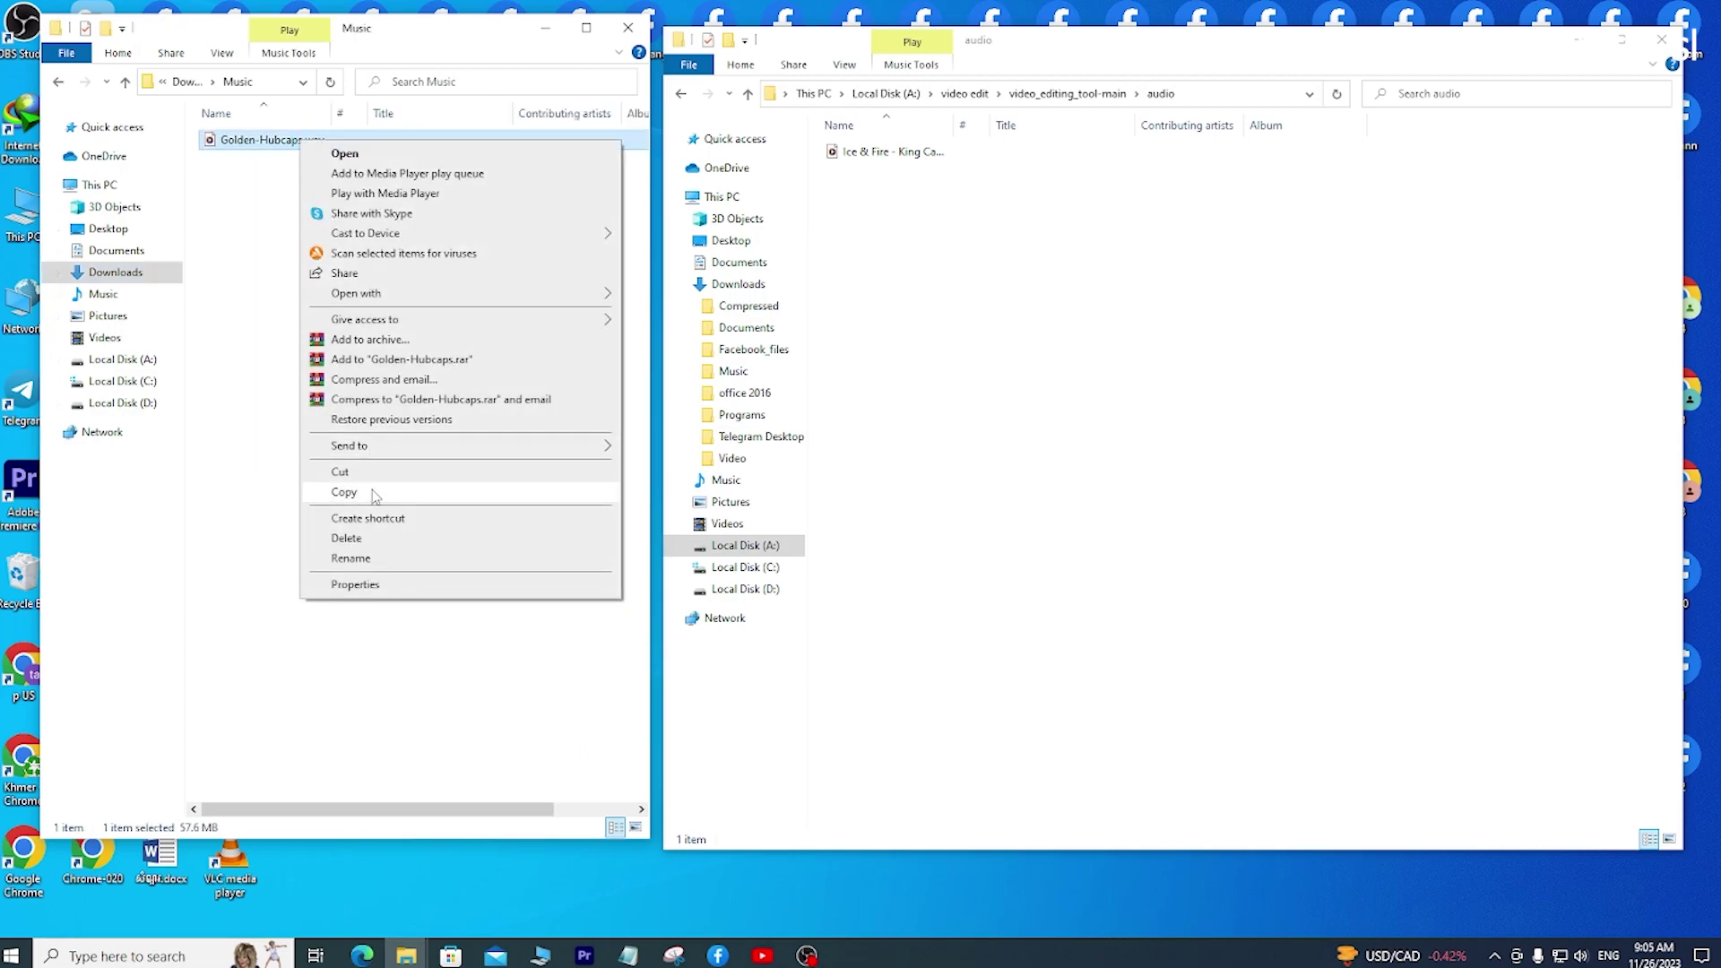
pyautogui.click(380, 492)
# Delete the Ice & Fire - King Canyon track from the audio folder and paste Golden-Hubcaps.wav in its place.
pyautogui.click(895, 184)
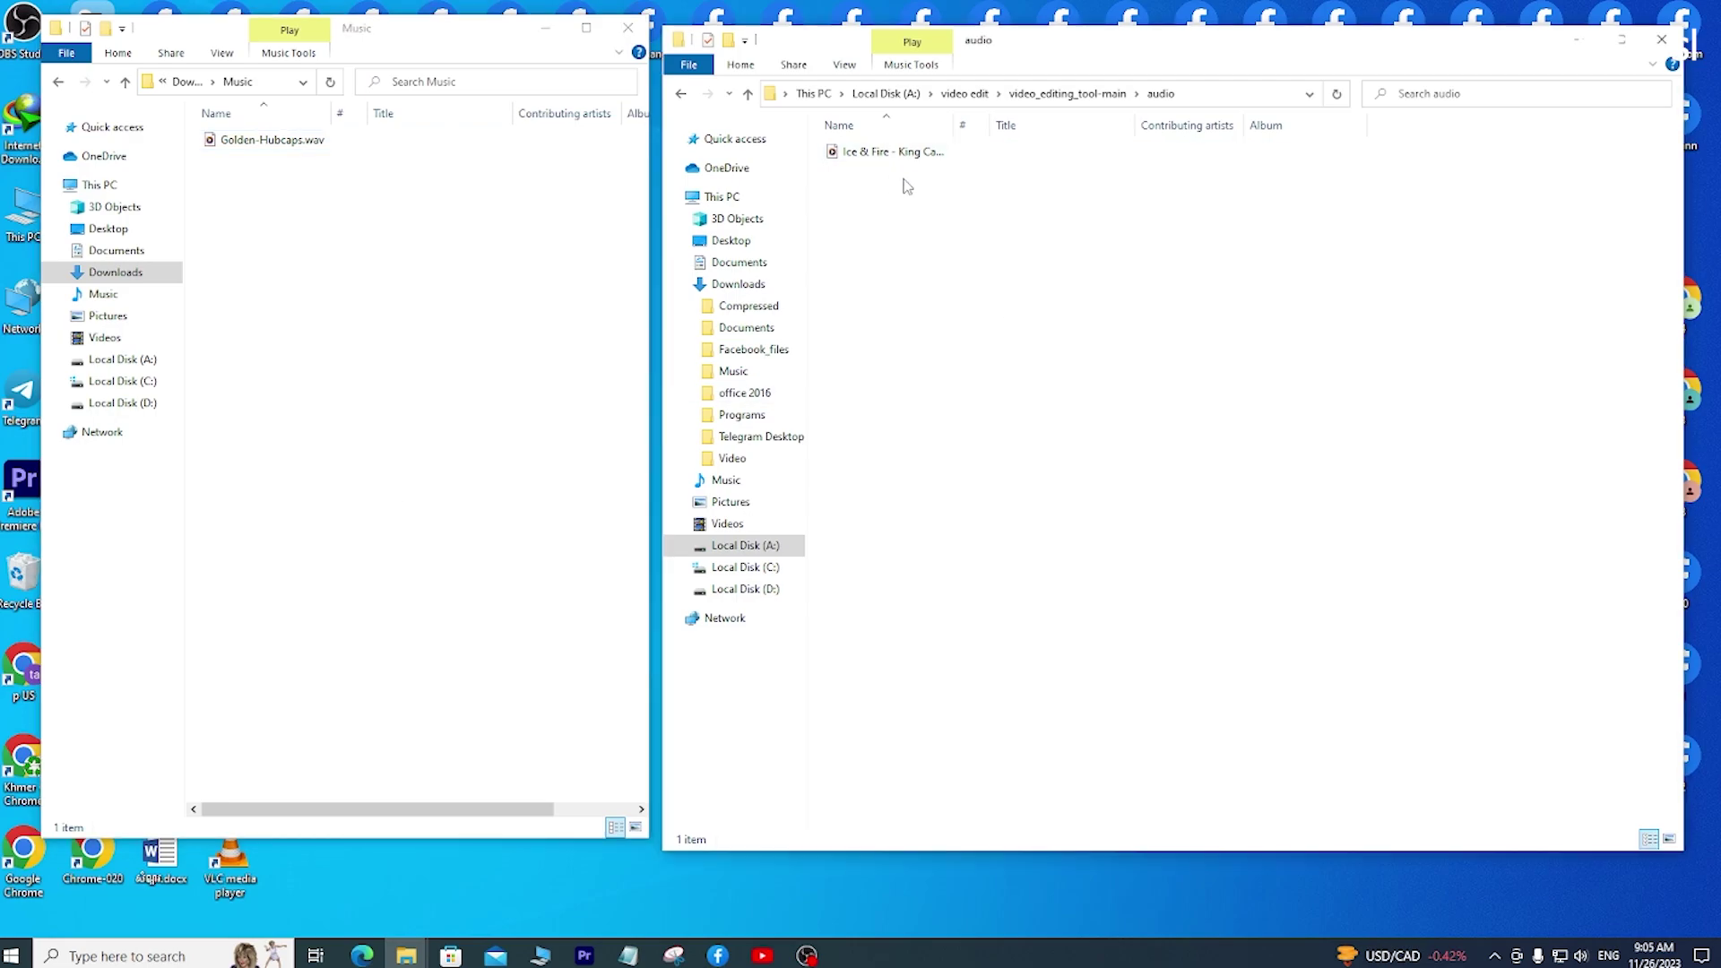
pyautogui.rightClick(926, 153)
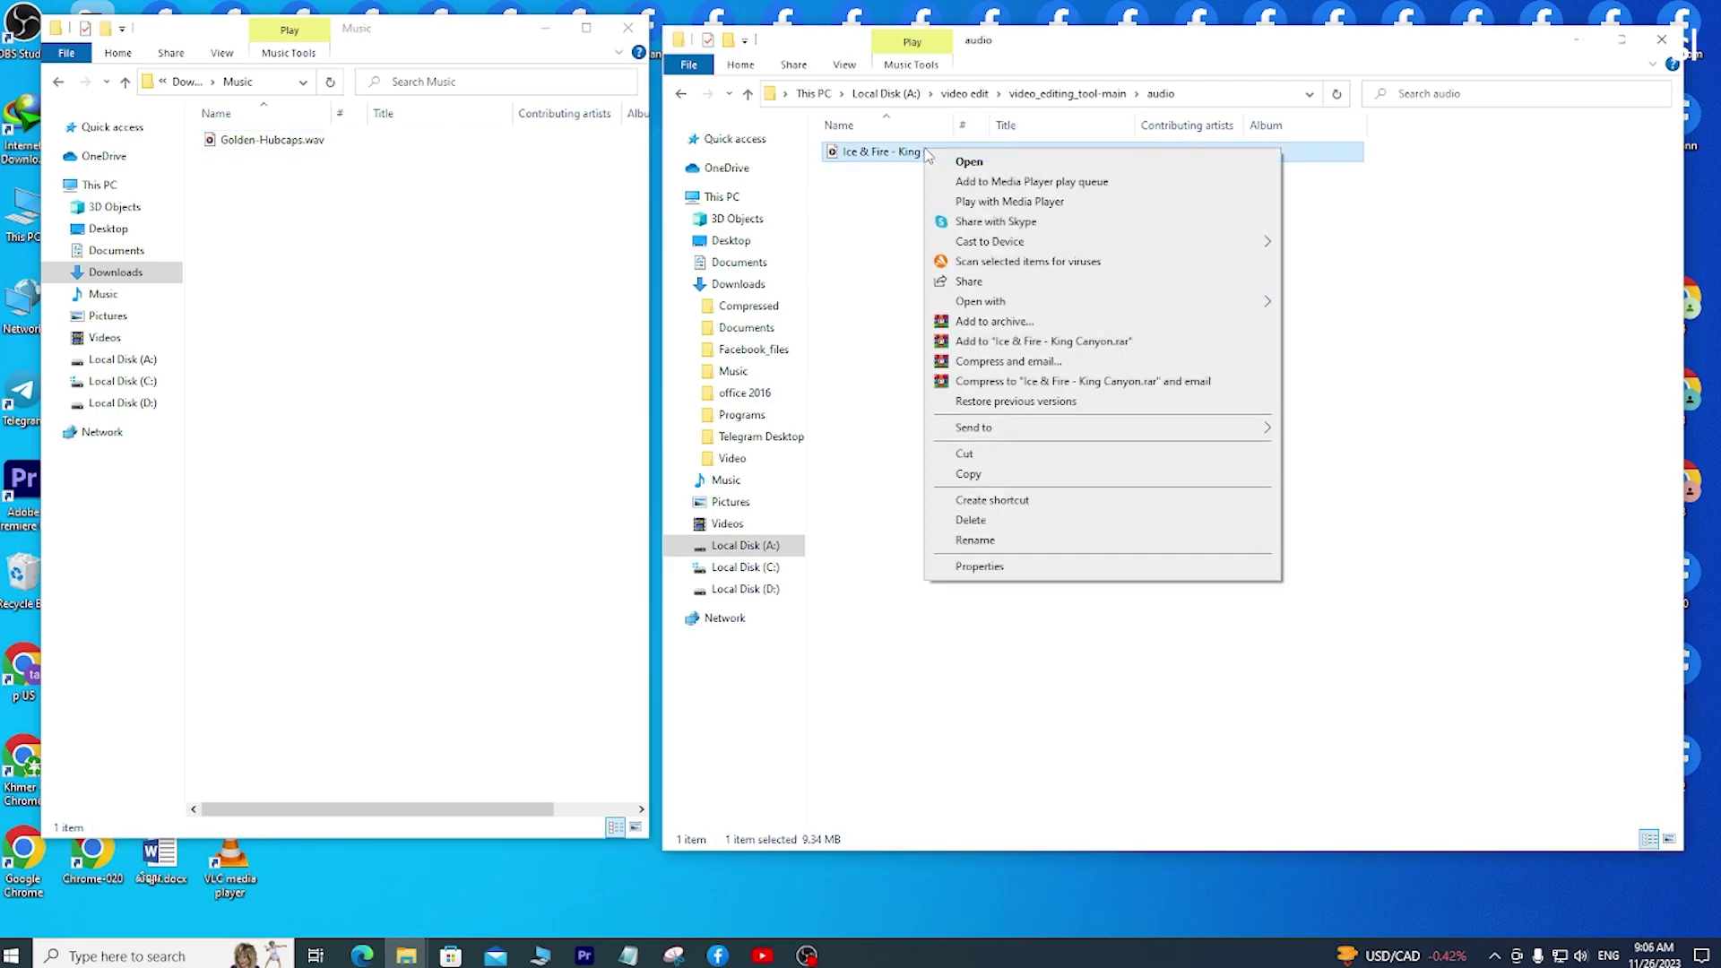
pyautogui.click(998, 517)
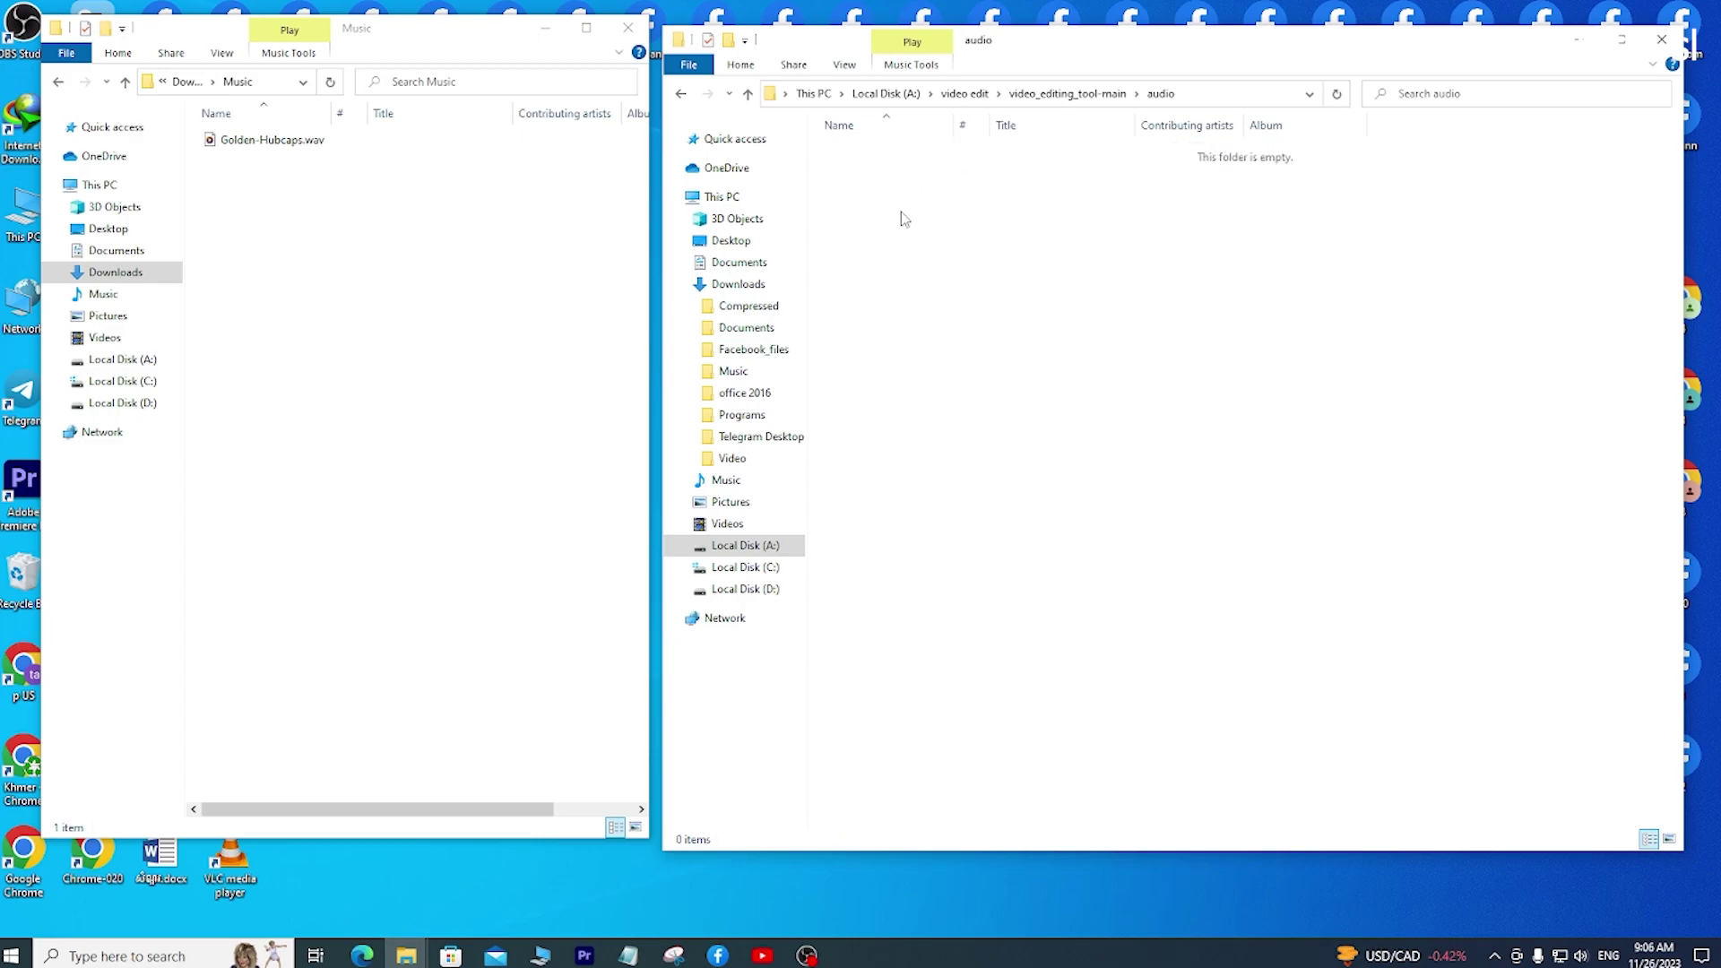
pyautogui.rightClick(931, 210)
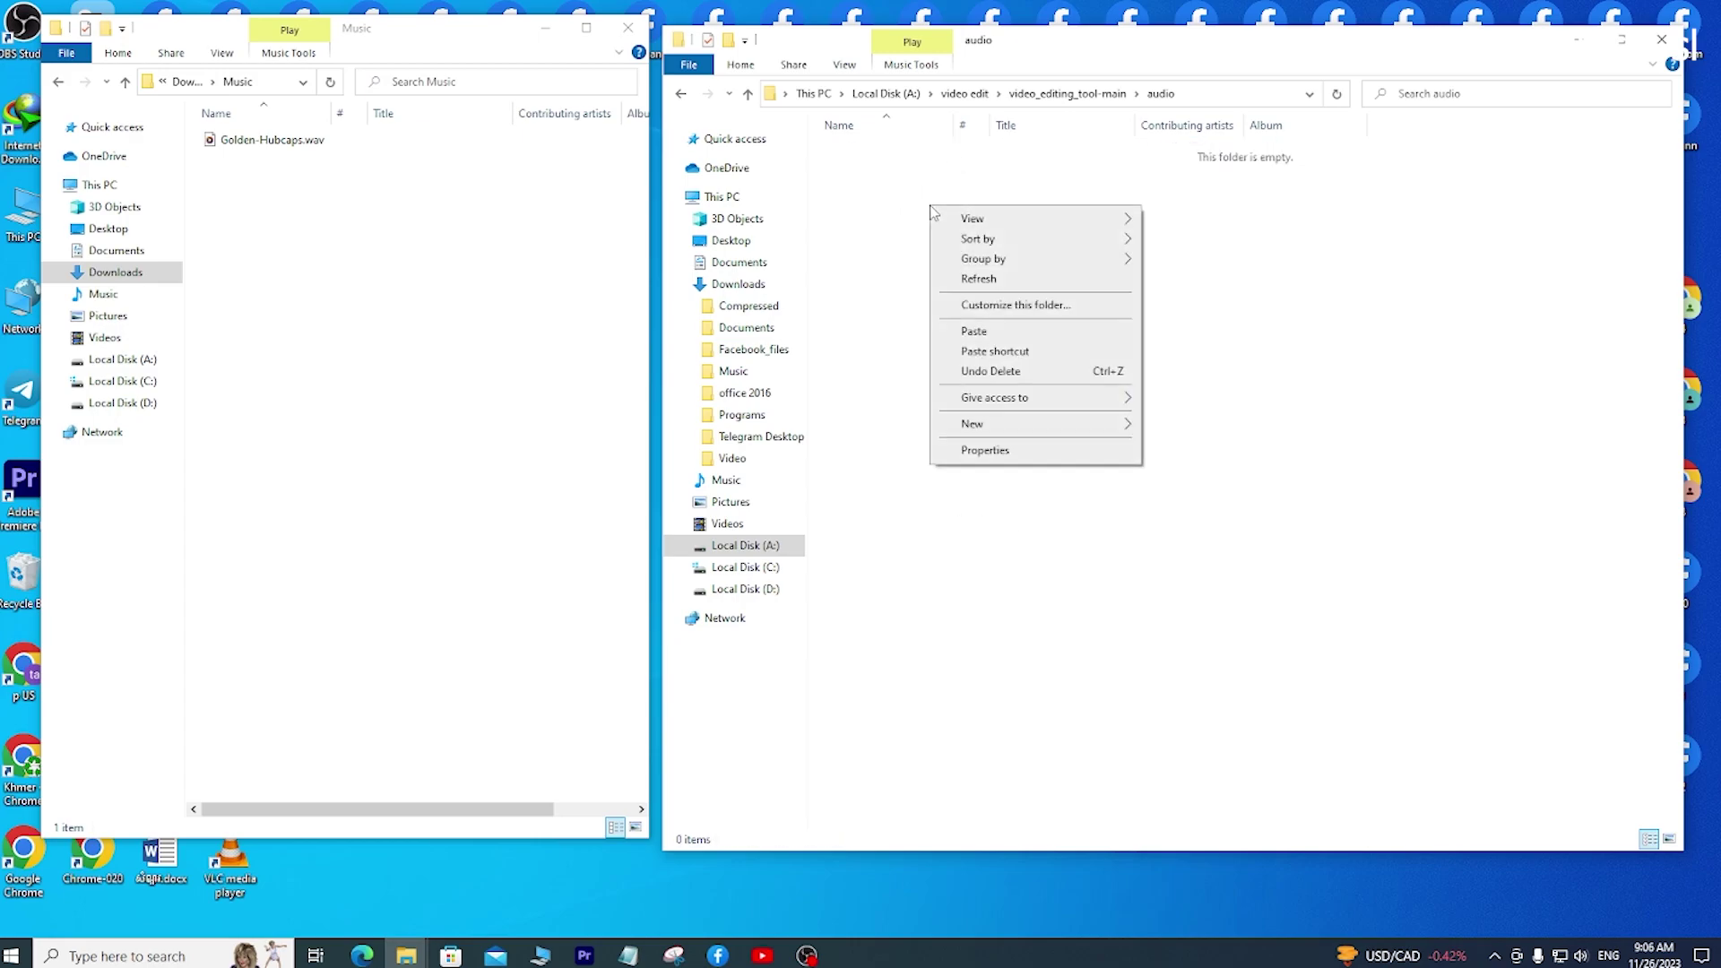
pyautogui.click(973, 331)
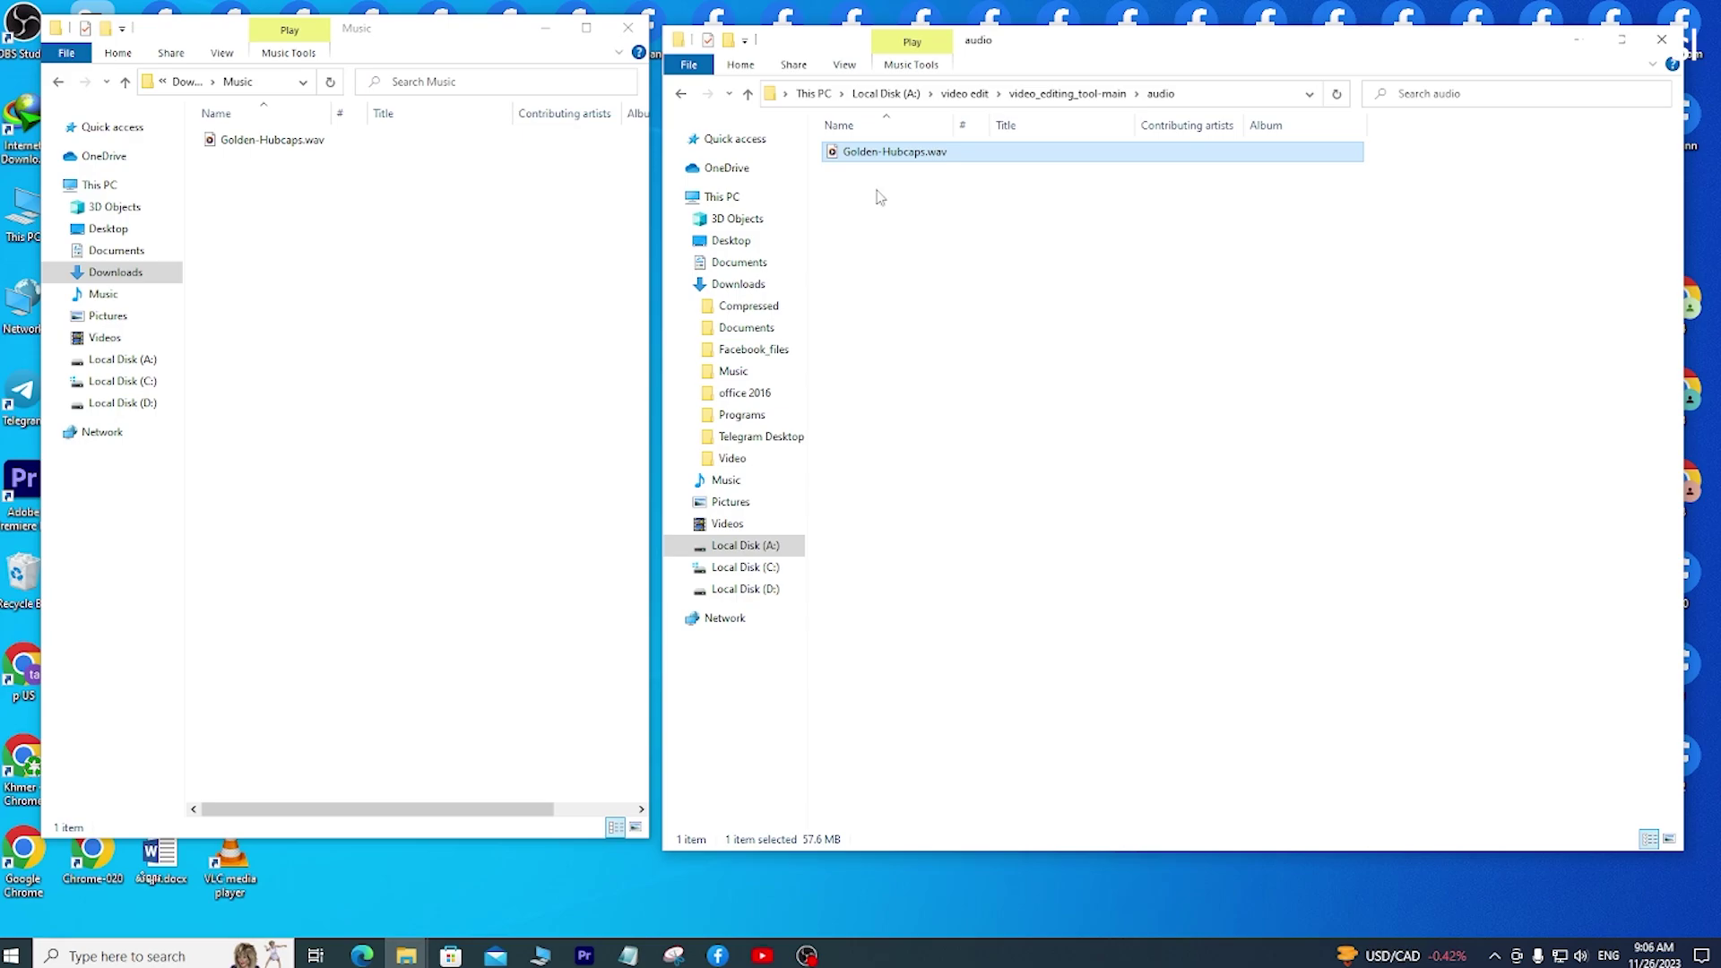
# Reopen video_editing_tool-main from the video edit folder, check the audio folder's contents and return to video_editing_tool-main.
pyautogui.doubleClick(681, 95)
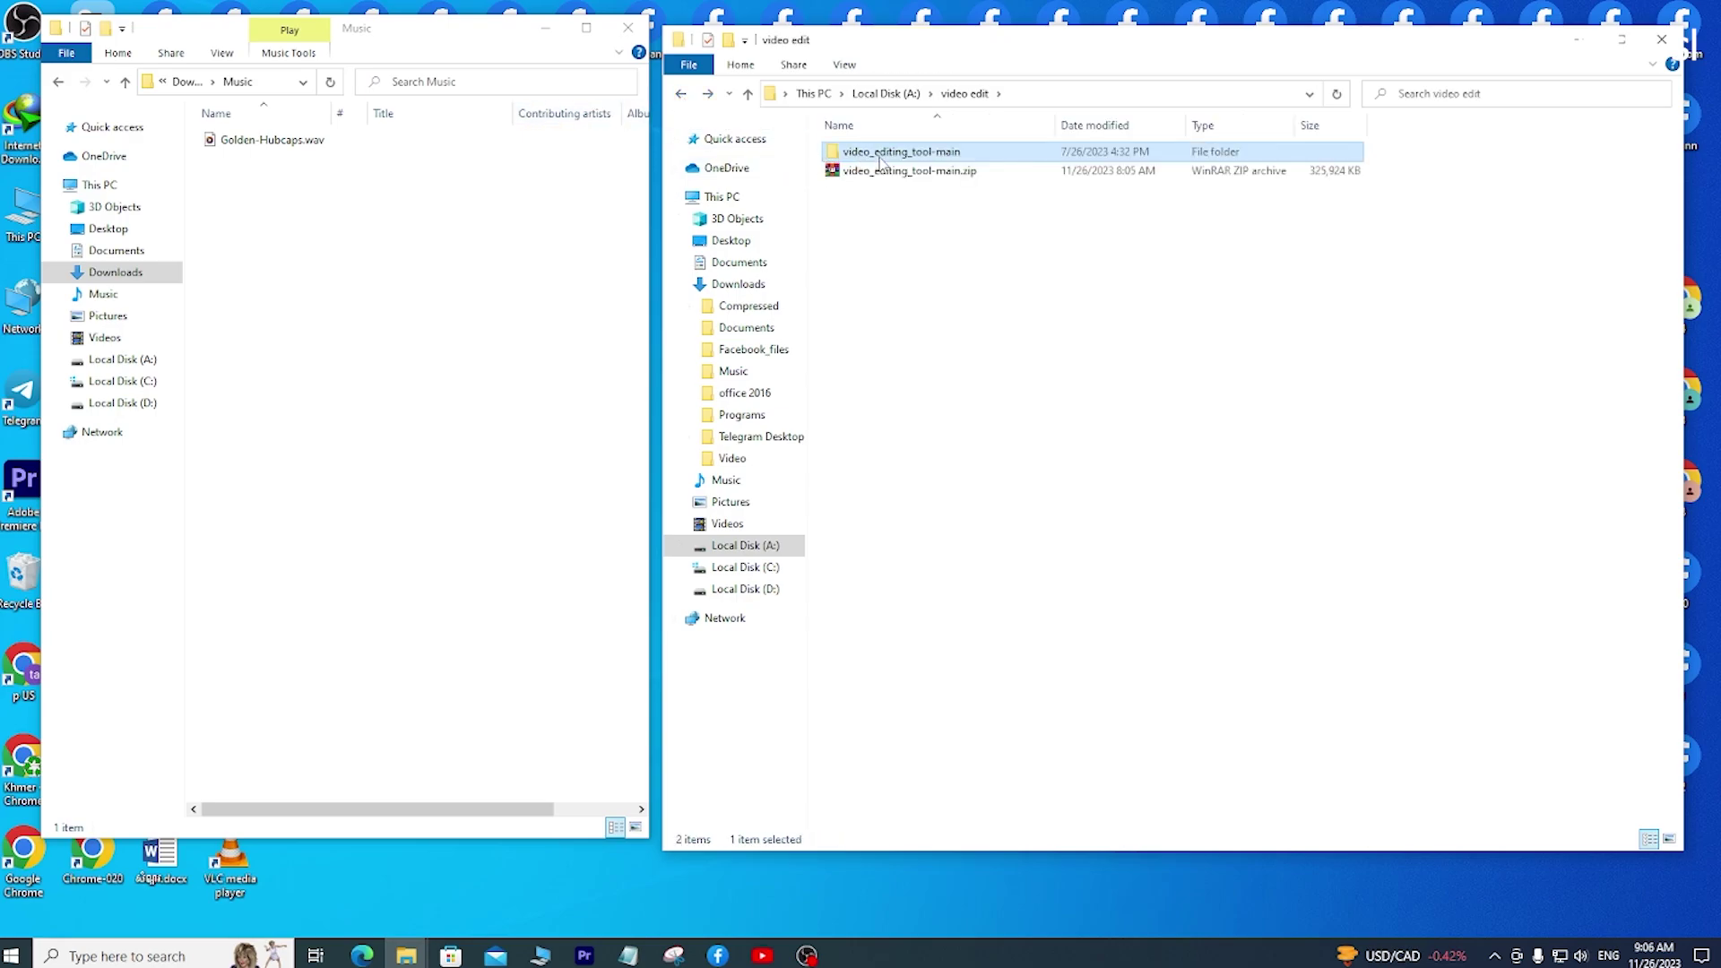
pyautogui.doubleClick(885, 153)
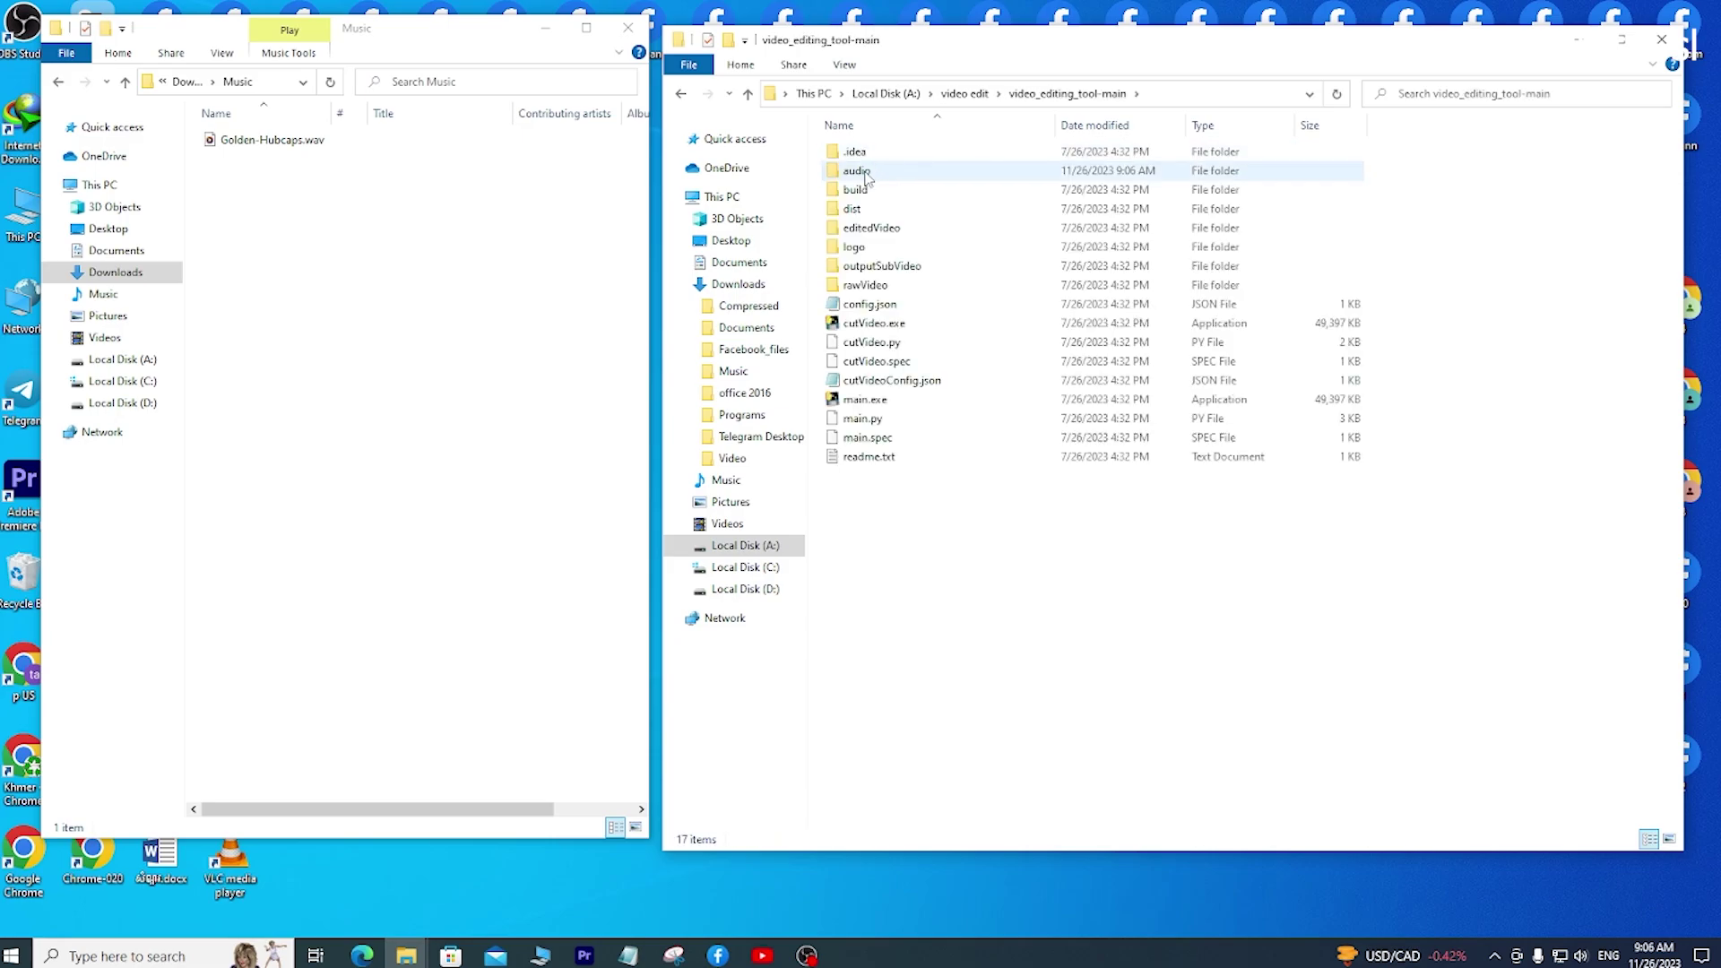
pyautogui.doubleClick(895, 170)
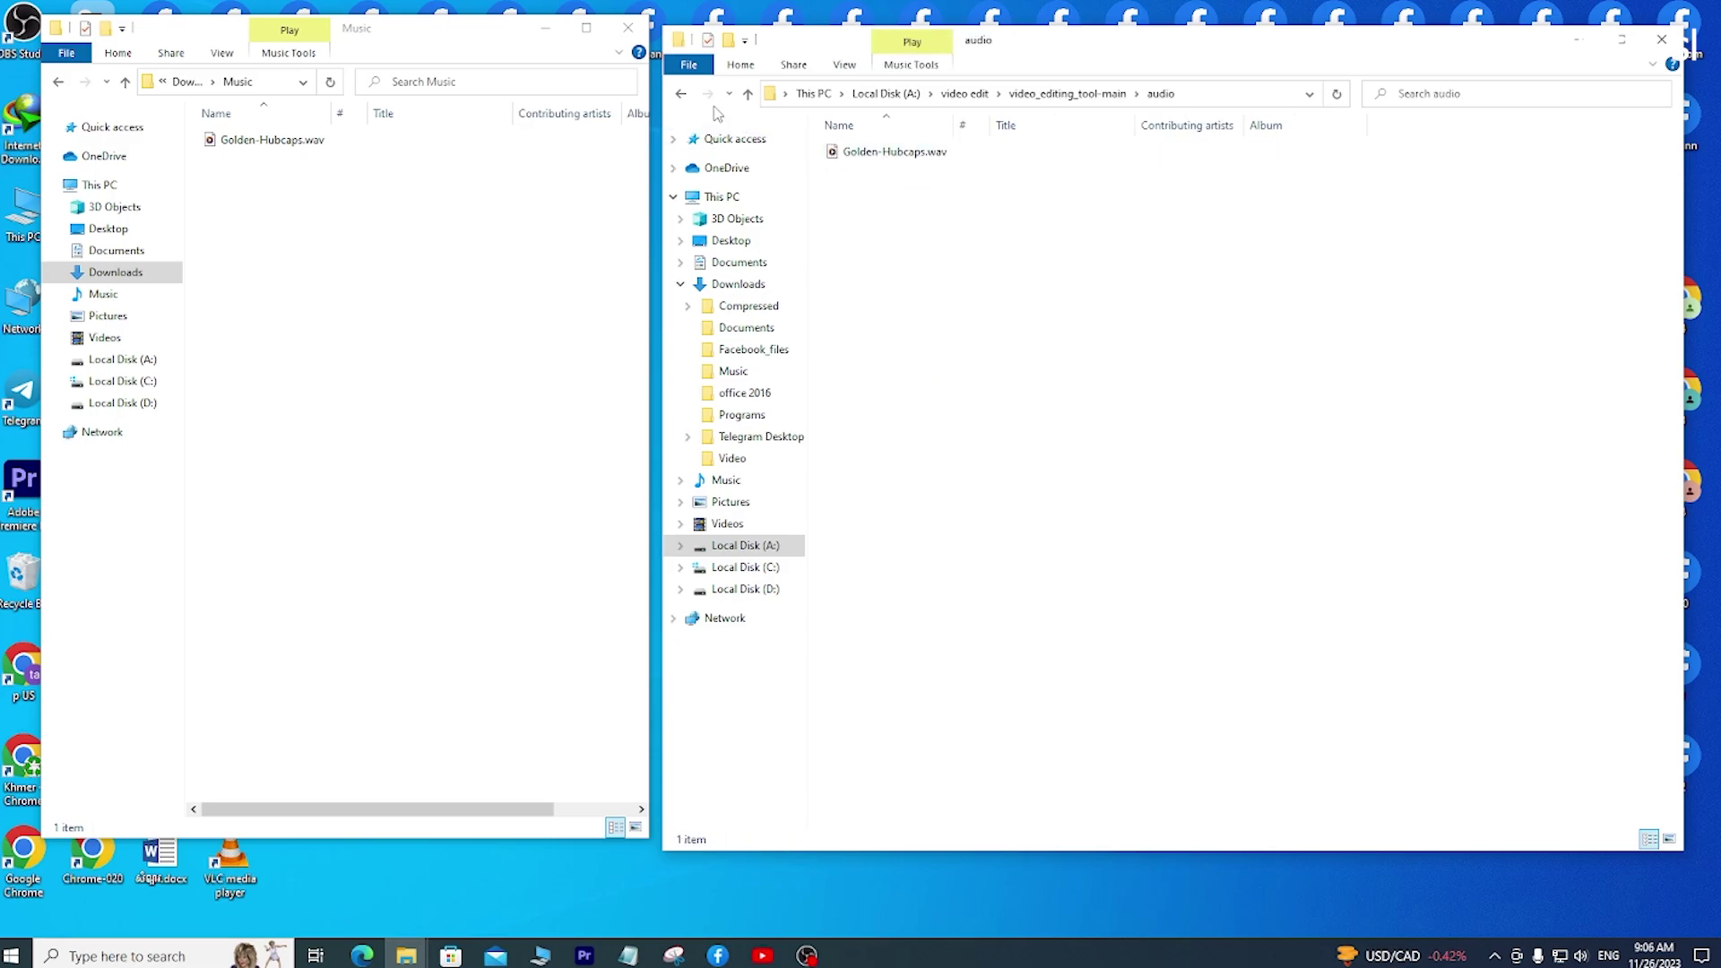
pyautogui.click(680, 94)
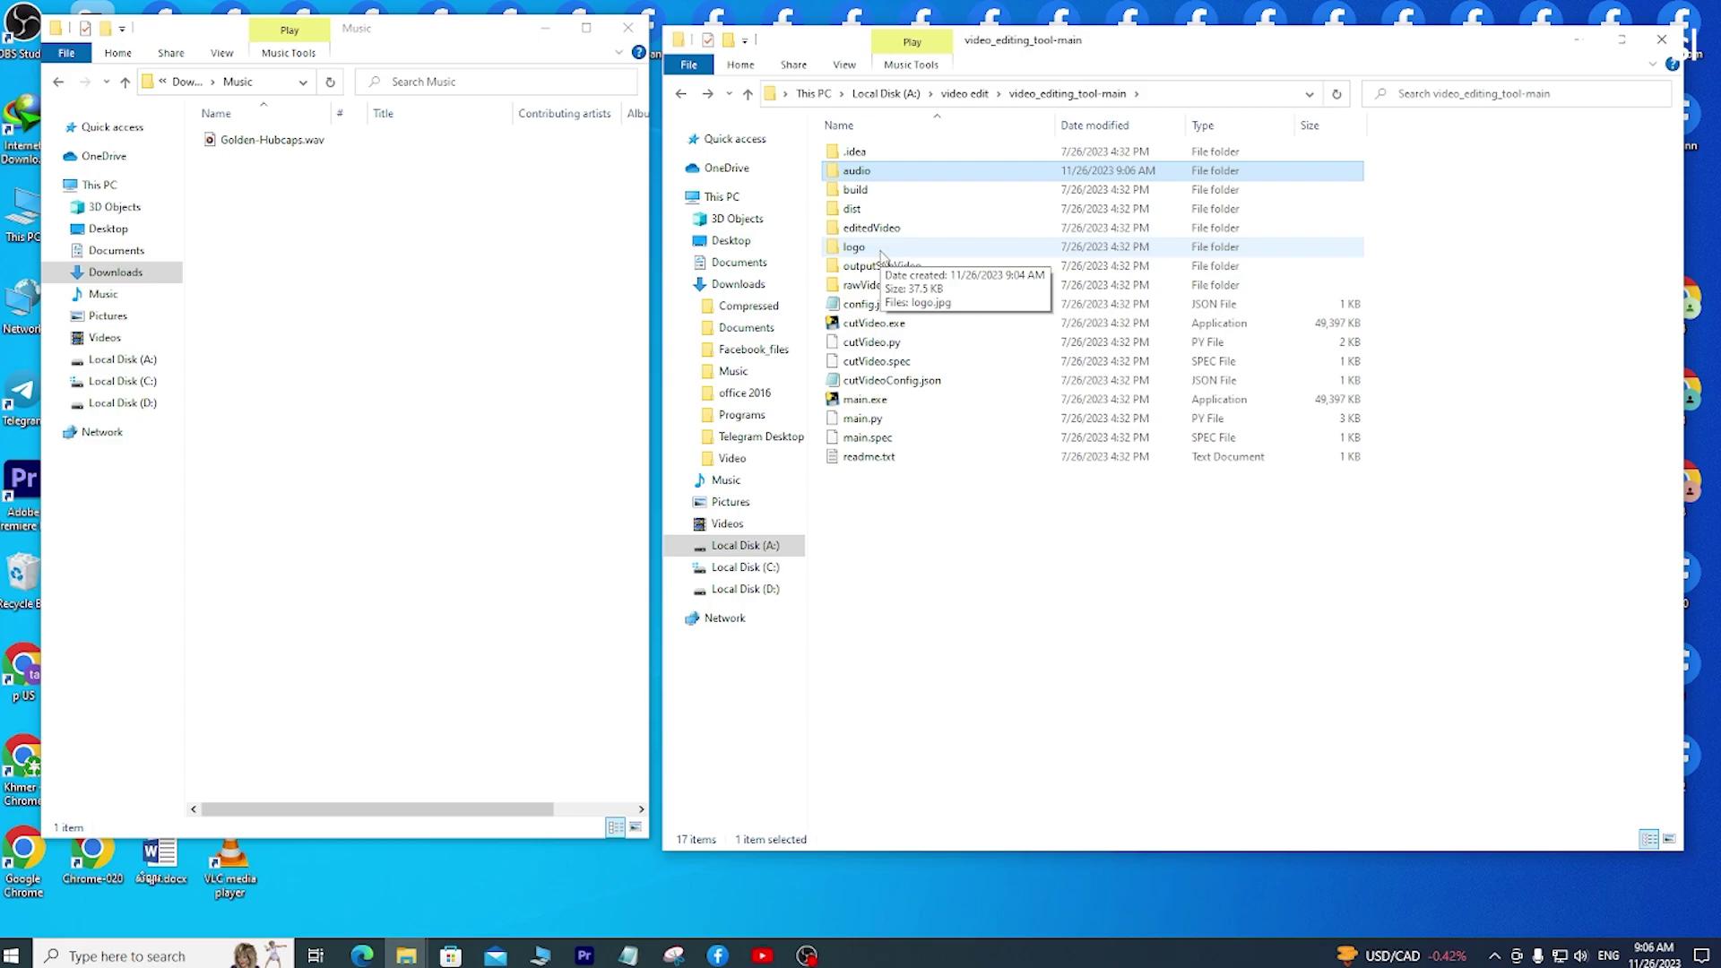
# Examine logo.jpg in the logo folder and return to video_editing_tool-main.
pyautogui.doubleClick(880, 255)
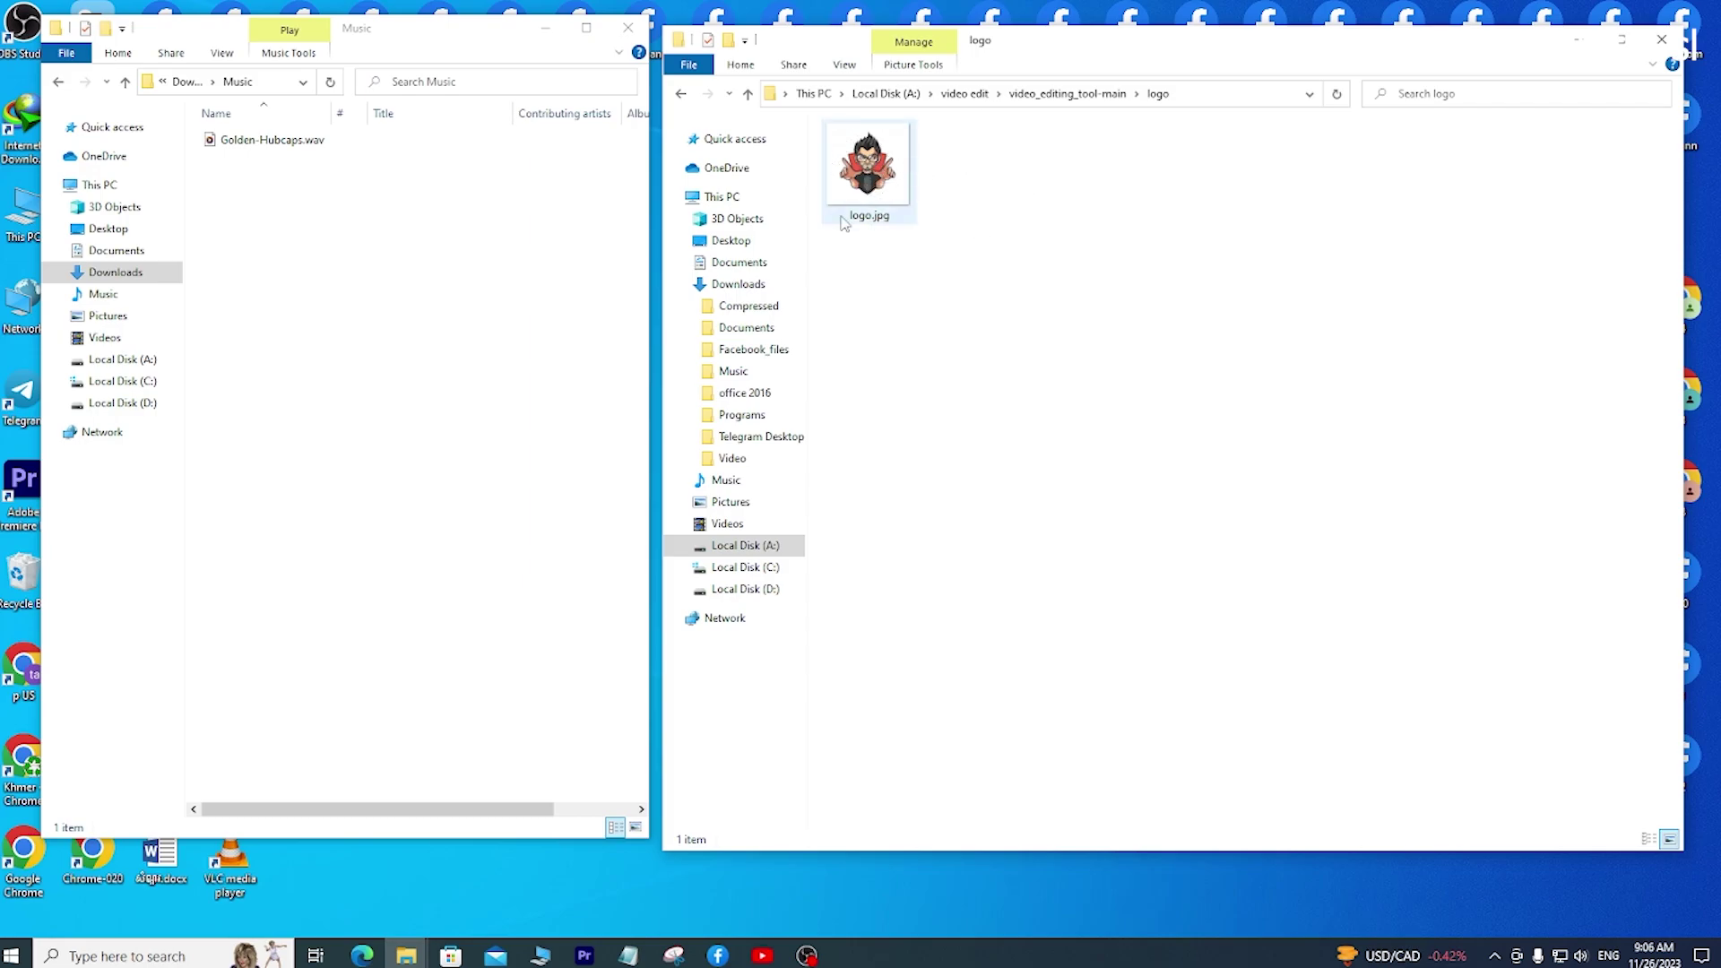
pyautogui.rightClick(875, 158)
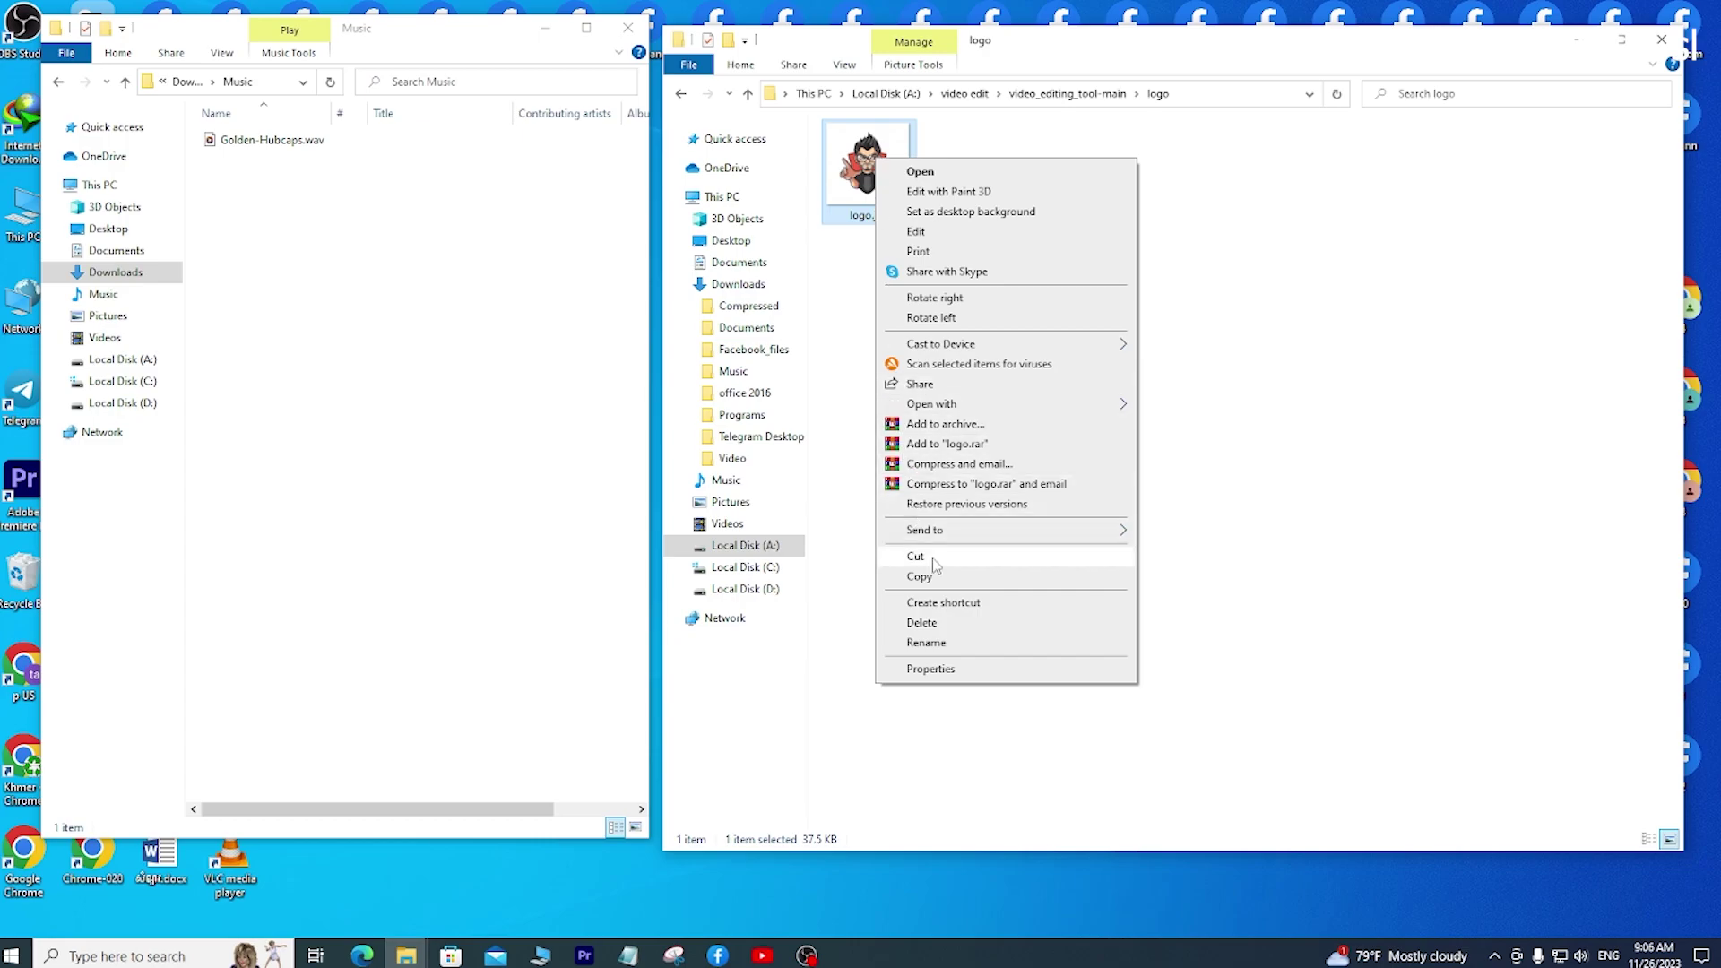
pyautogui.click(851, 244)
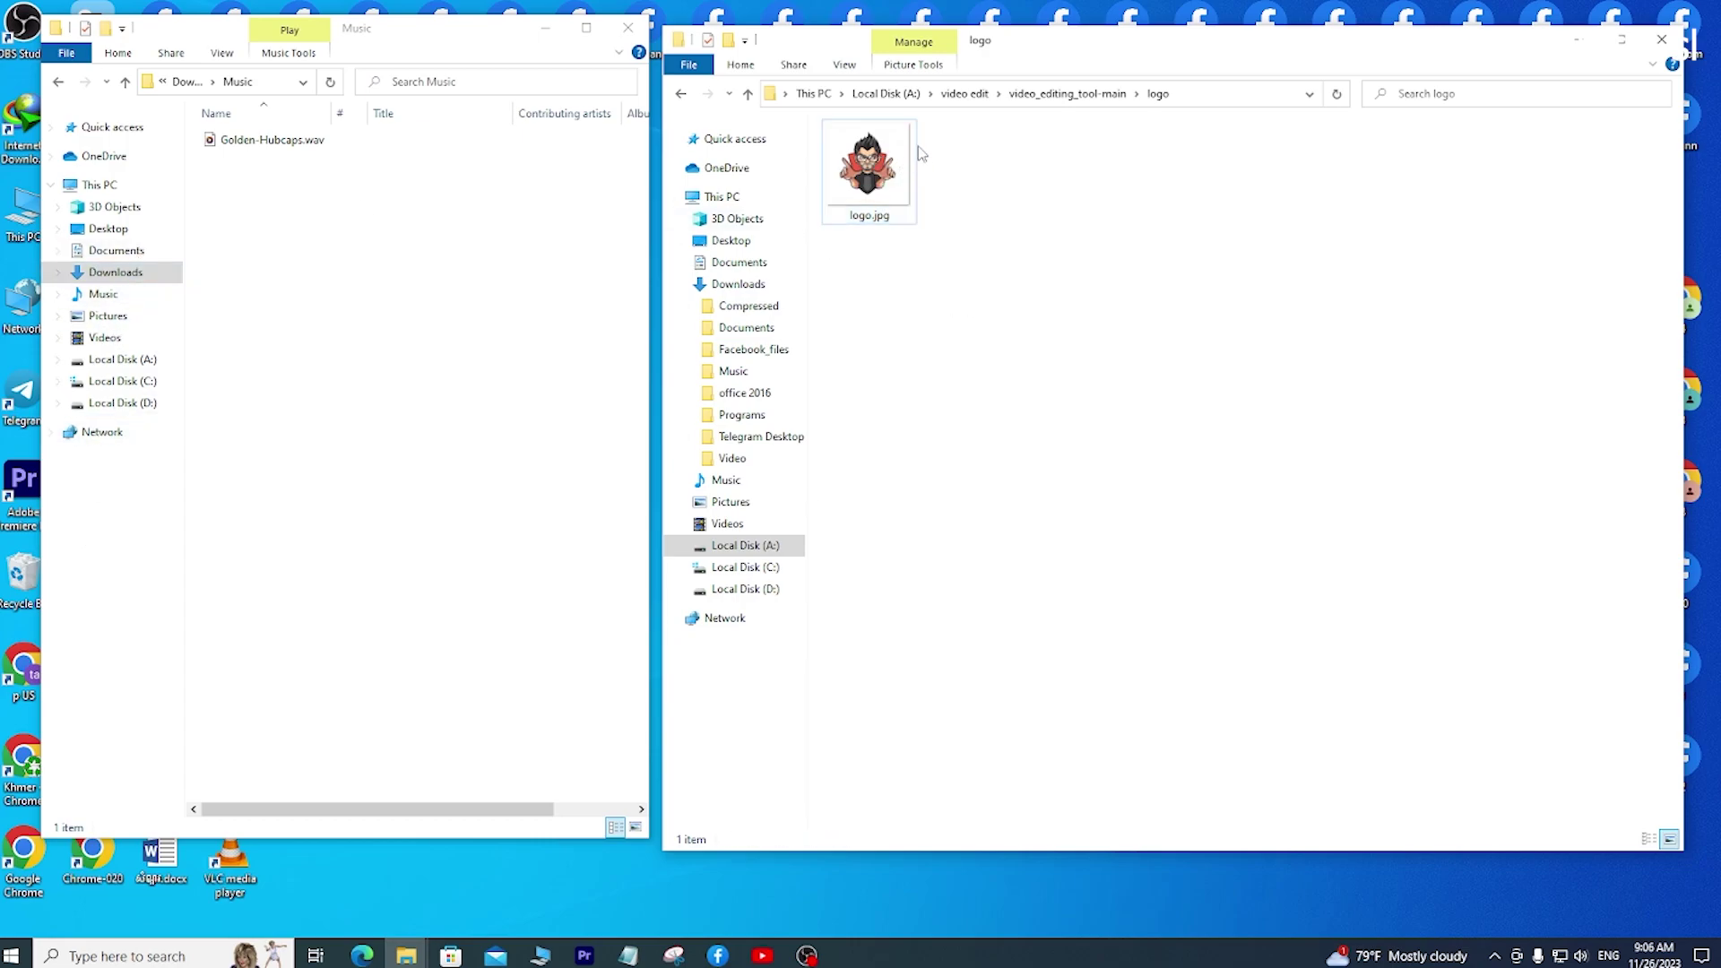
pyautogui.click(680, 95)
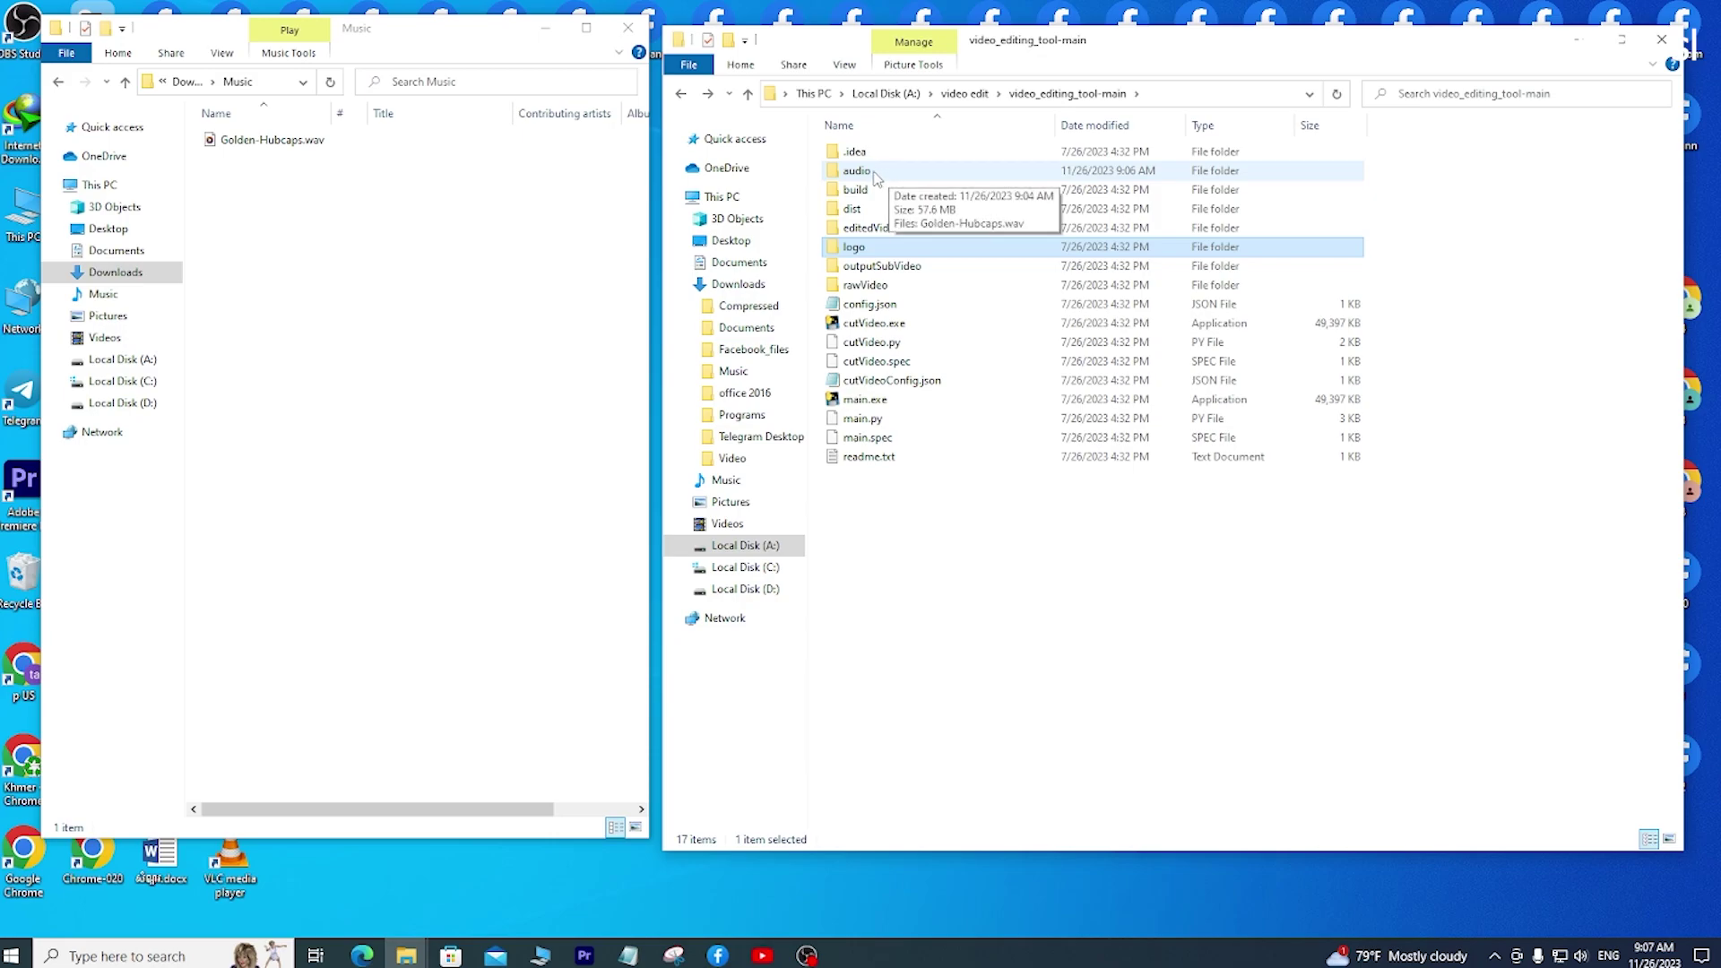
# Open the rawVideo folder and delete the sample video in it.
pyautogui.doubleClick(896, 285)
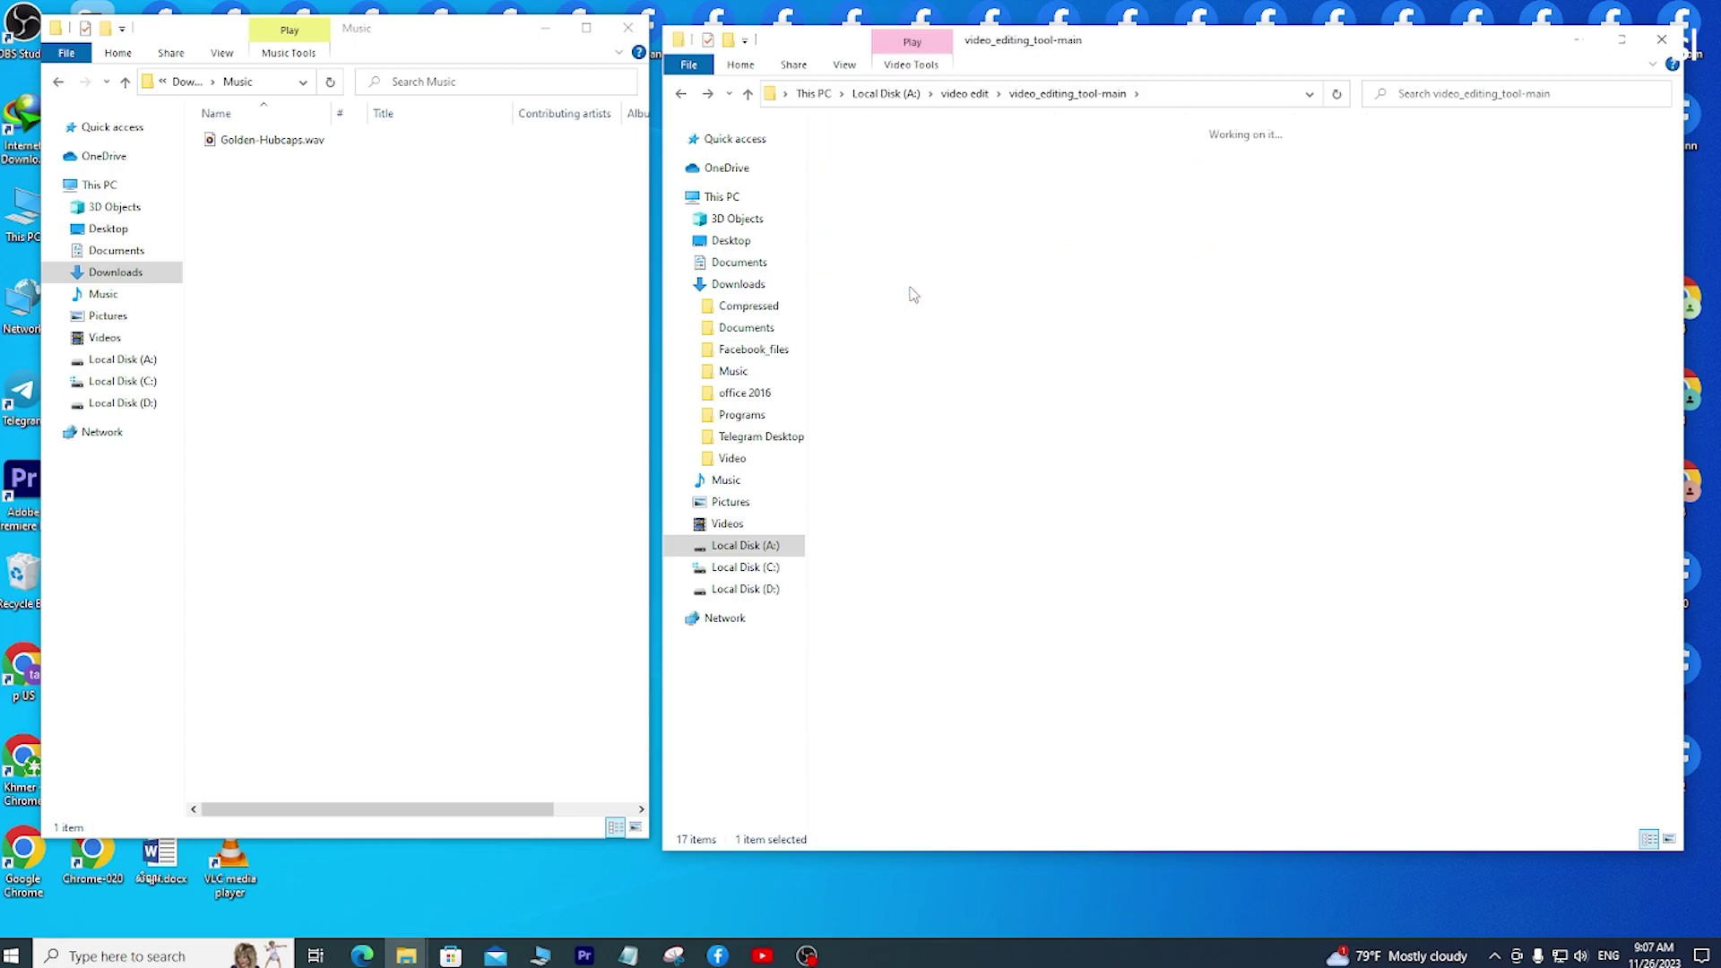
pyautogui.click(884, 207)
pyautogui.rightClick(884, 204)
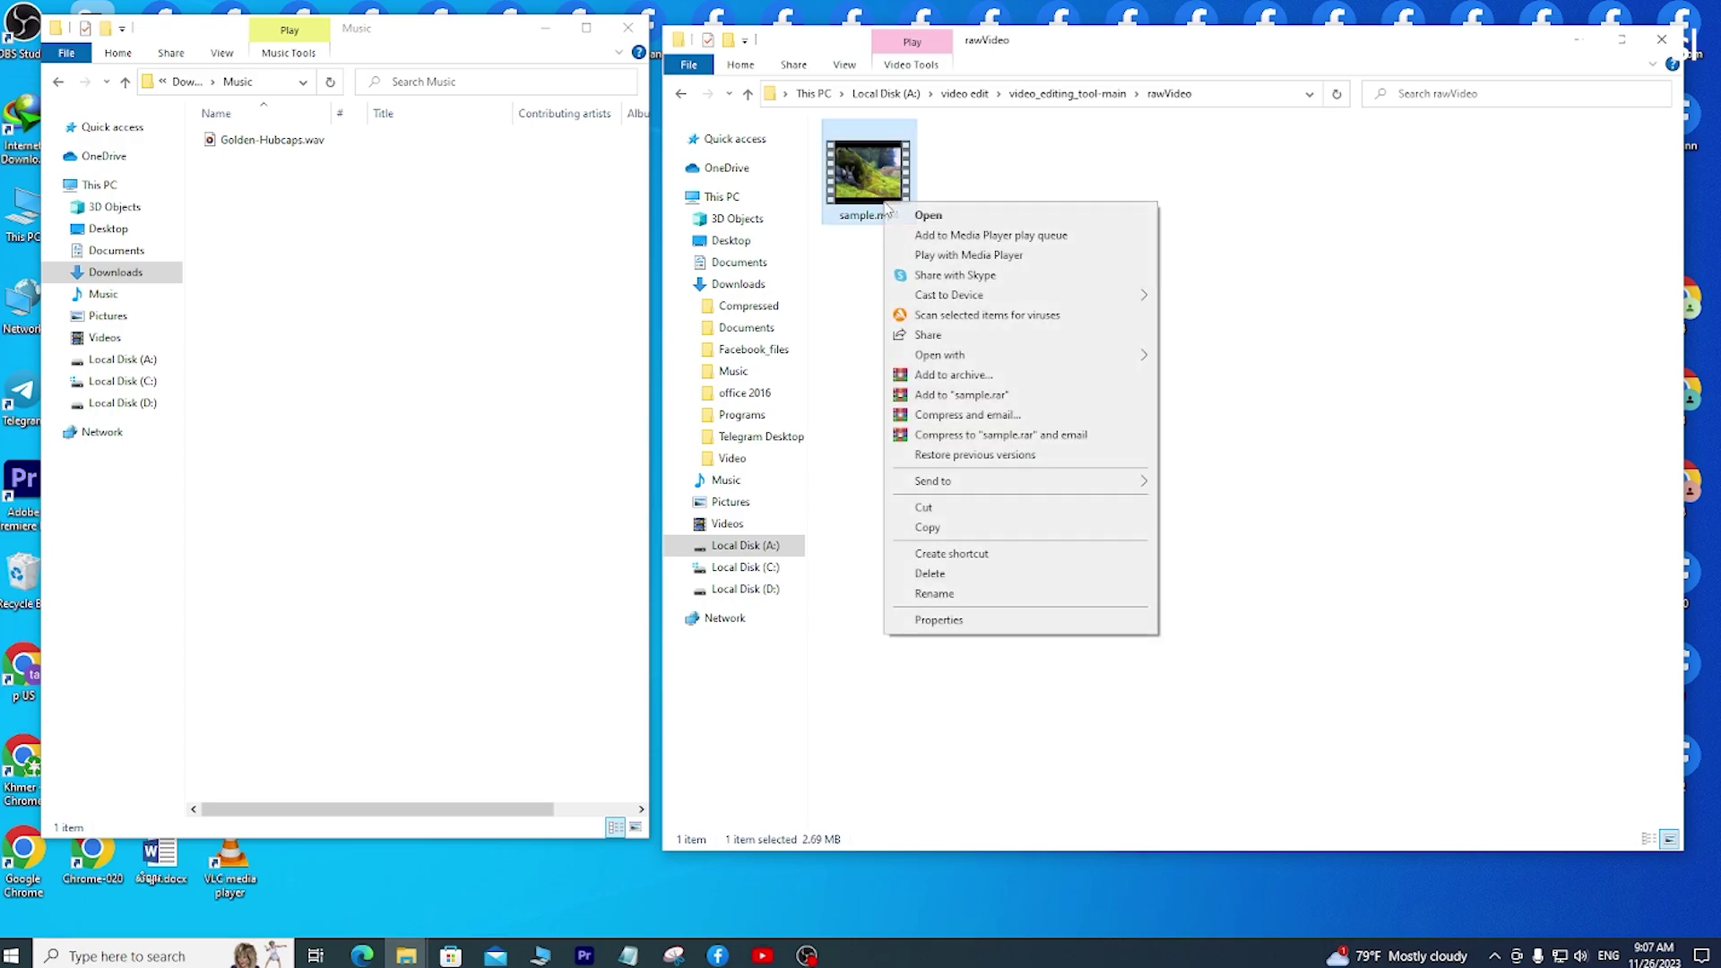
pyautogui.click(932, 573)
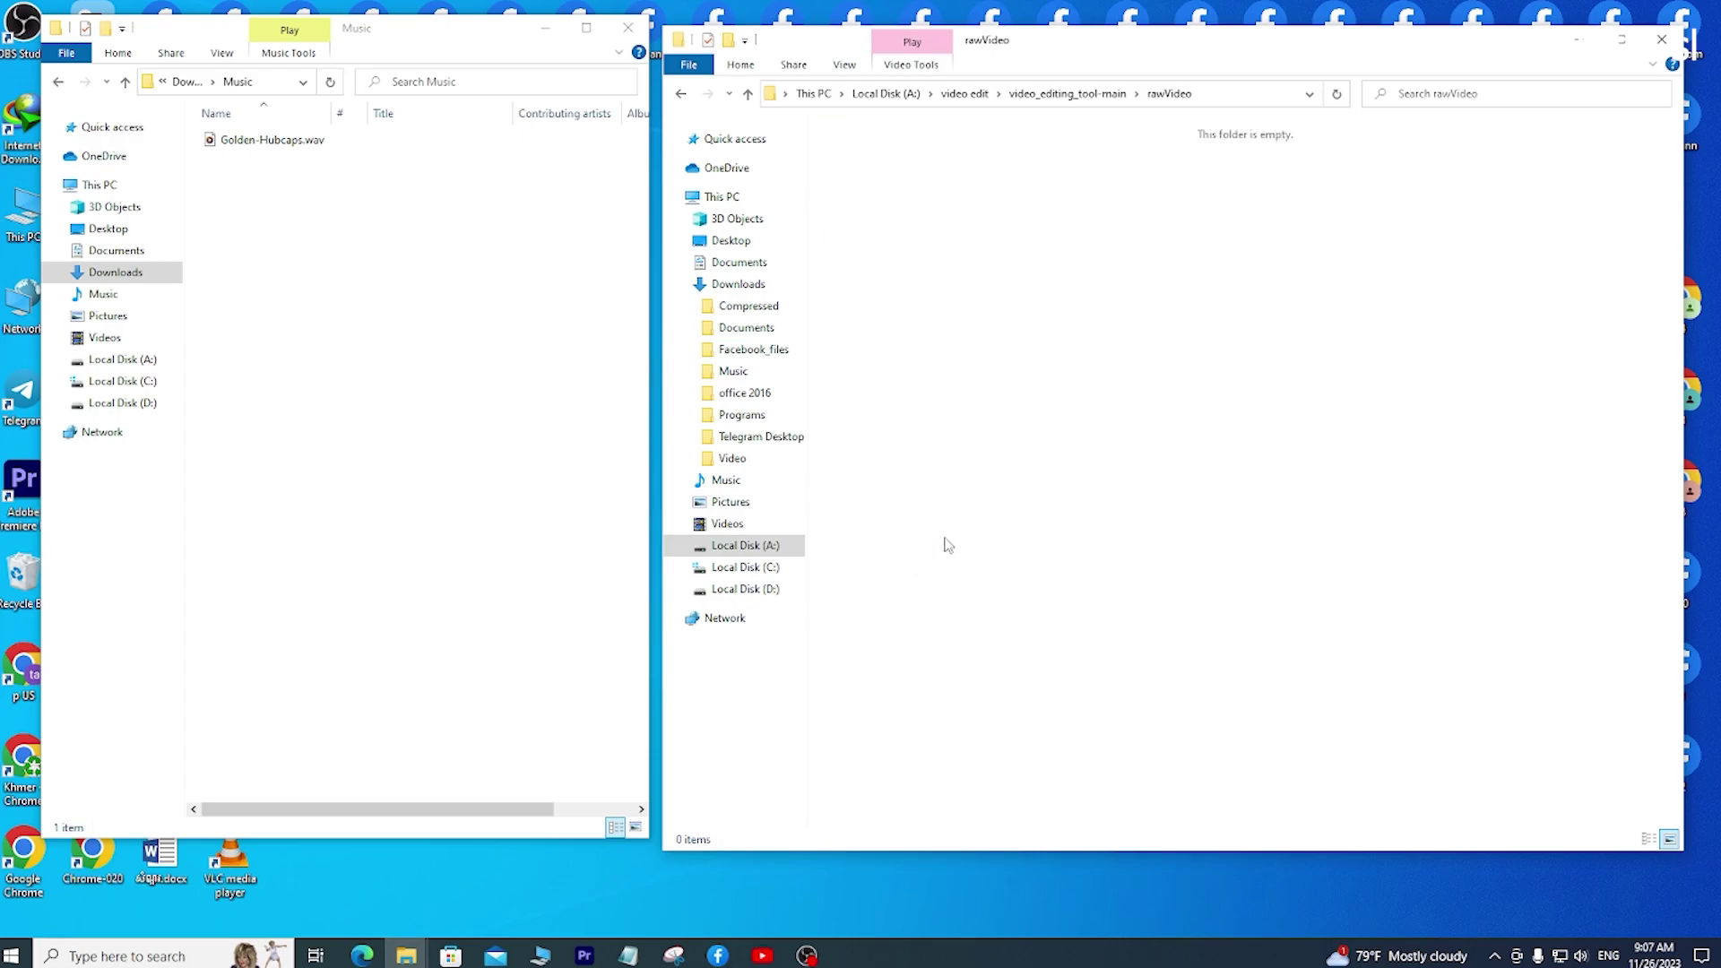
# Open the cat edit folder under Videos > animal on Local Disk (D:) in the second File Explorer window.
pyautogui.click(148, 403)
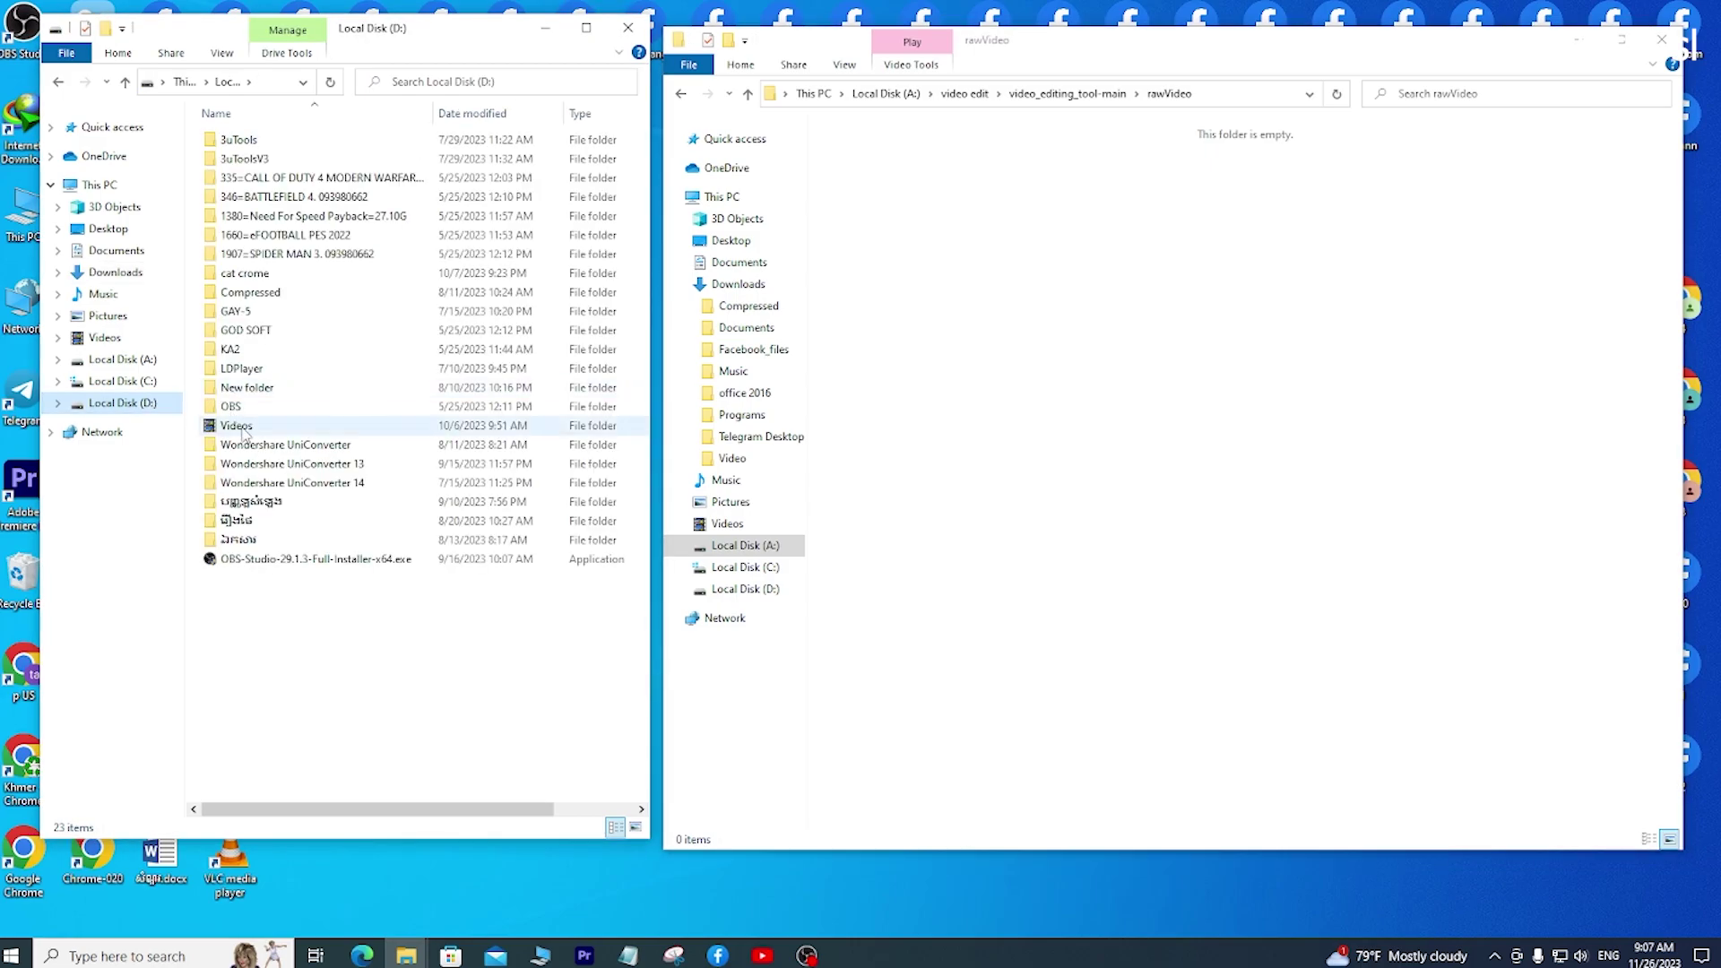
pyautogui.doubleClick(240, 427)
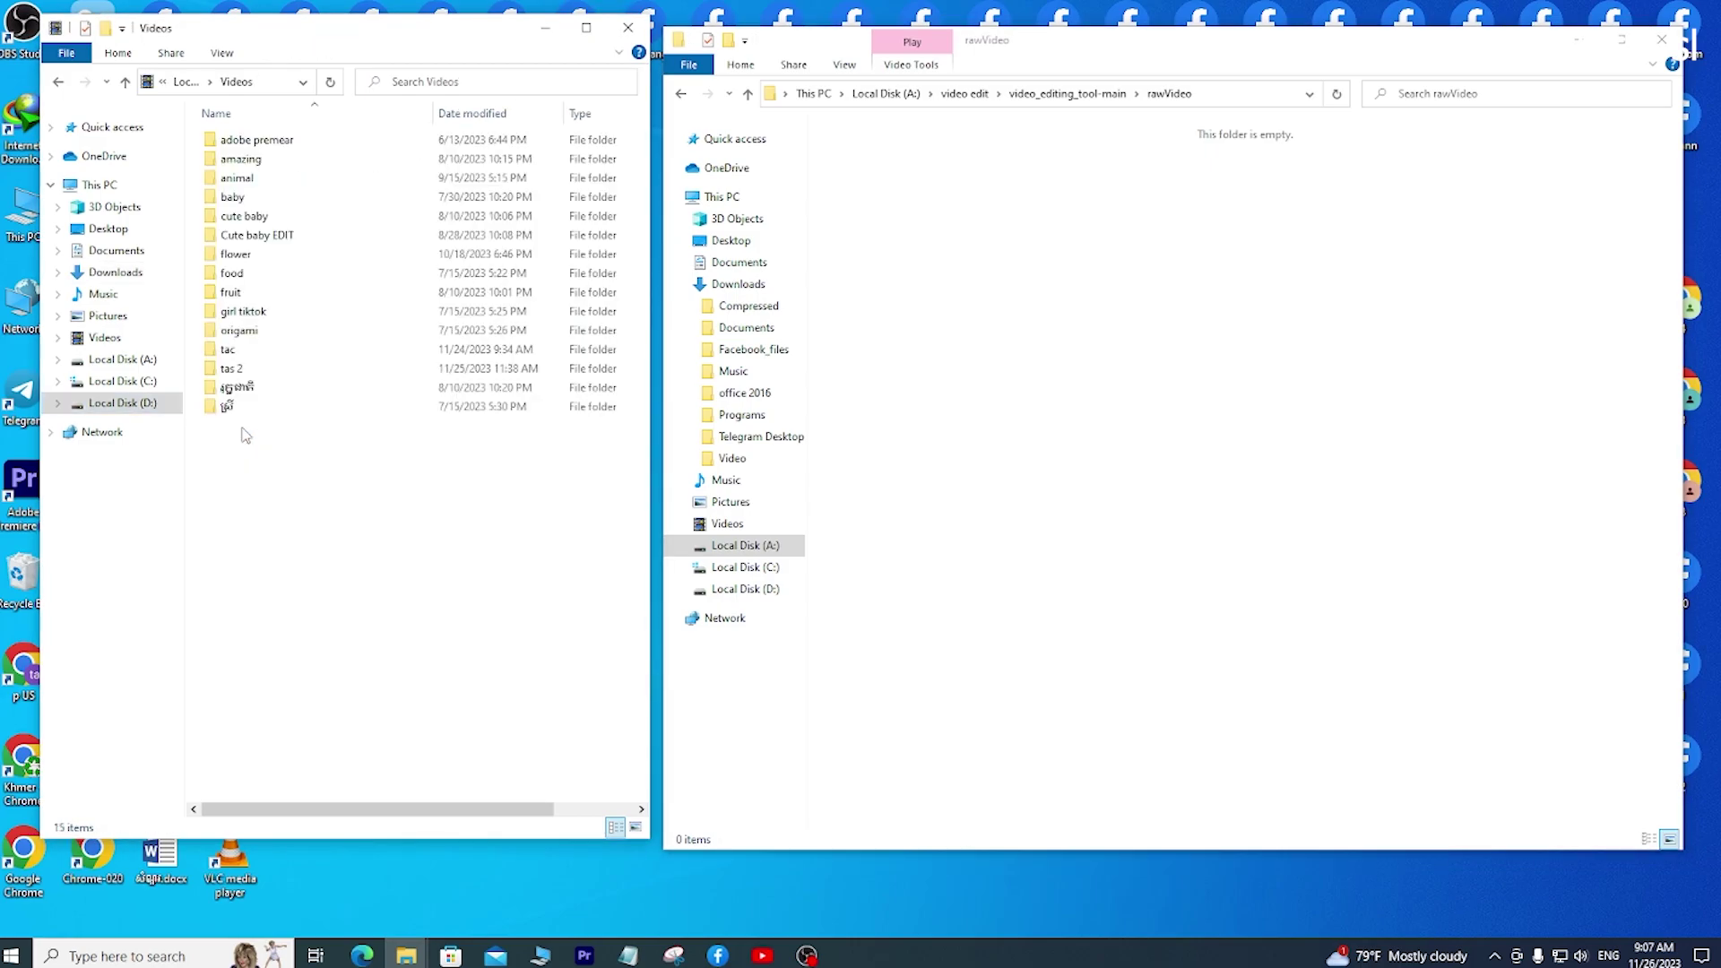
pyautogui.doubleClick(269, 178)
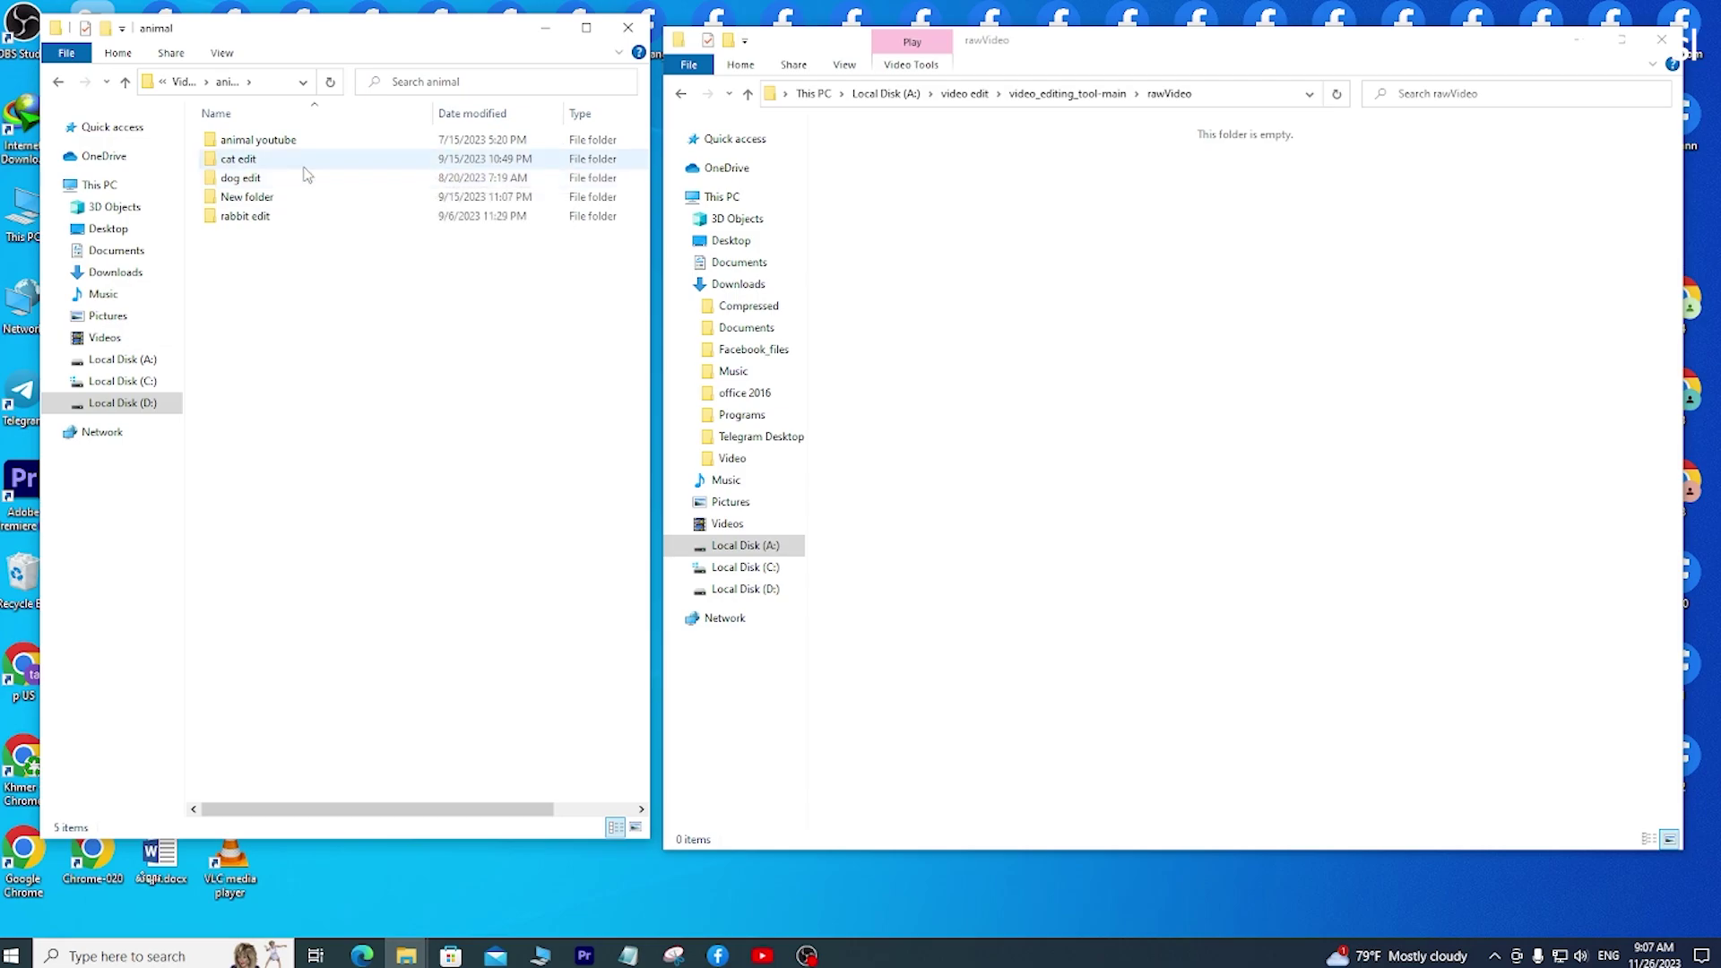
pyautogui.click(305, 166)
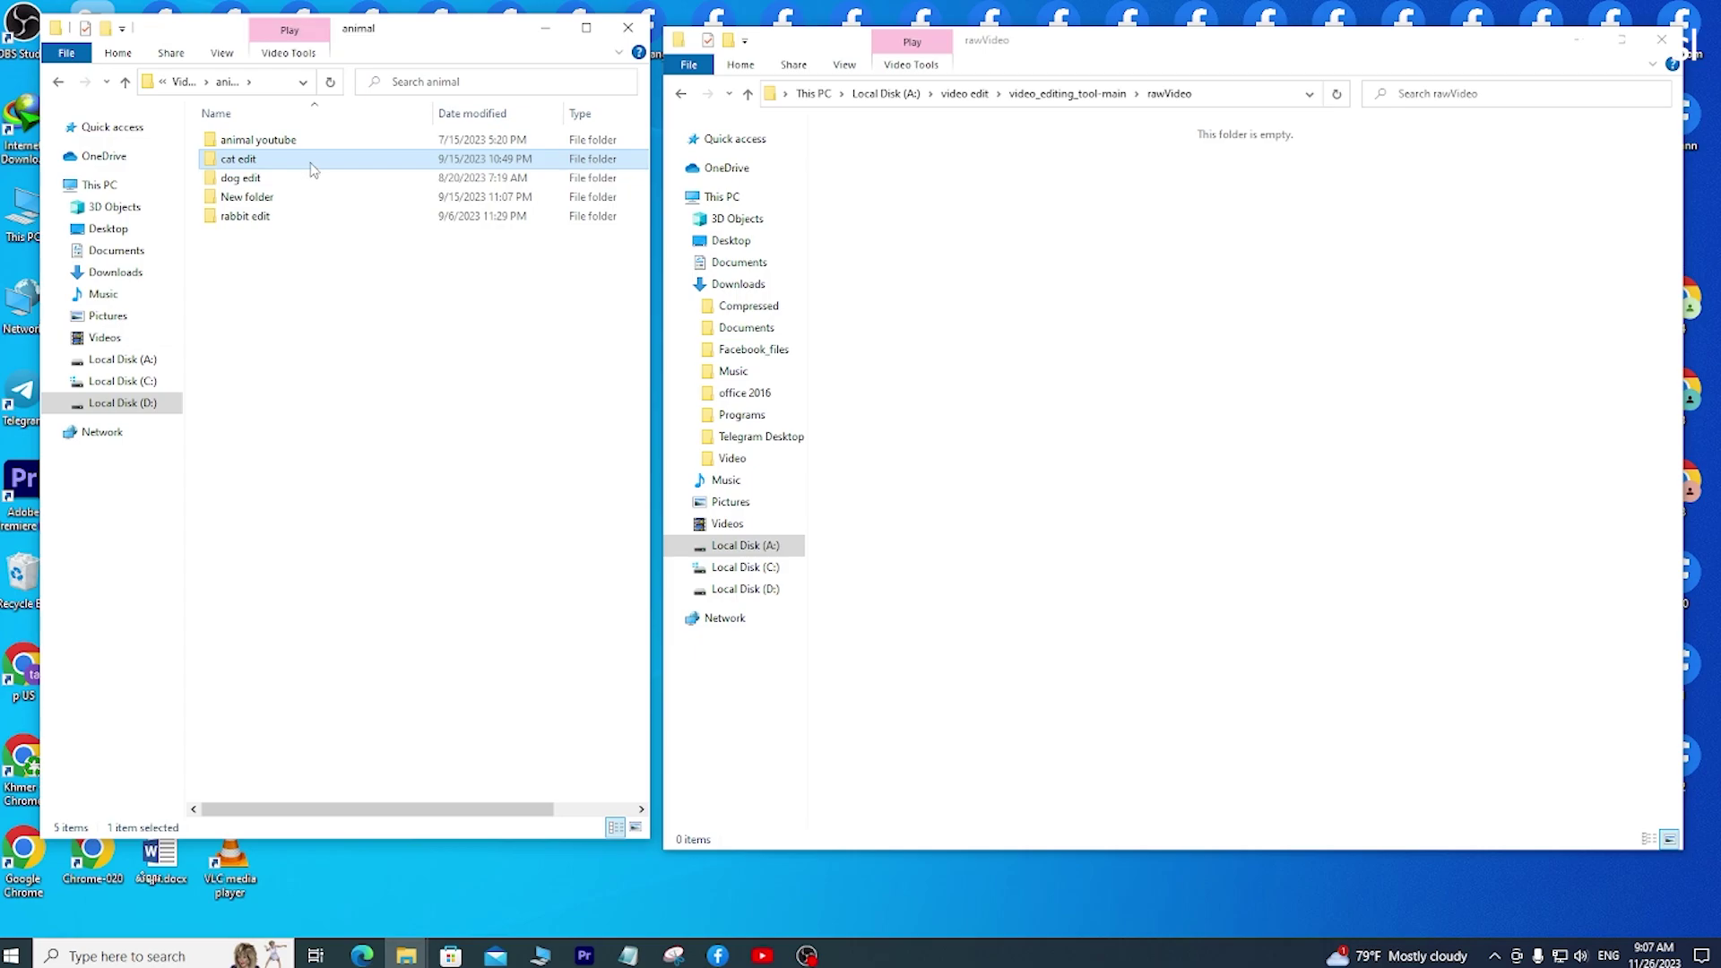
pyautogui.doubleClick(312, 170)
# Copy the first three MP4 videos of the cat edit folder into the rawVideo folder.
pyautogui.moveTo(312, 132); pyautogui.dragTo(567, 244)
pyautogui.moveTo(593, 242); pyautogui.dragTo(591, 239)
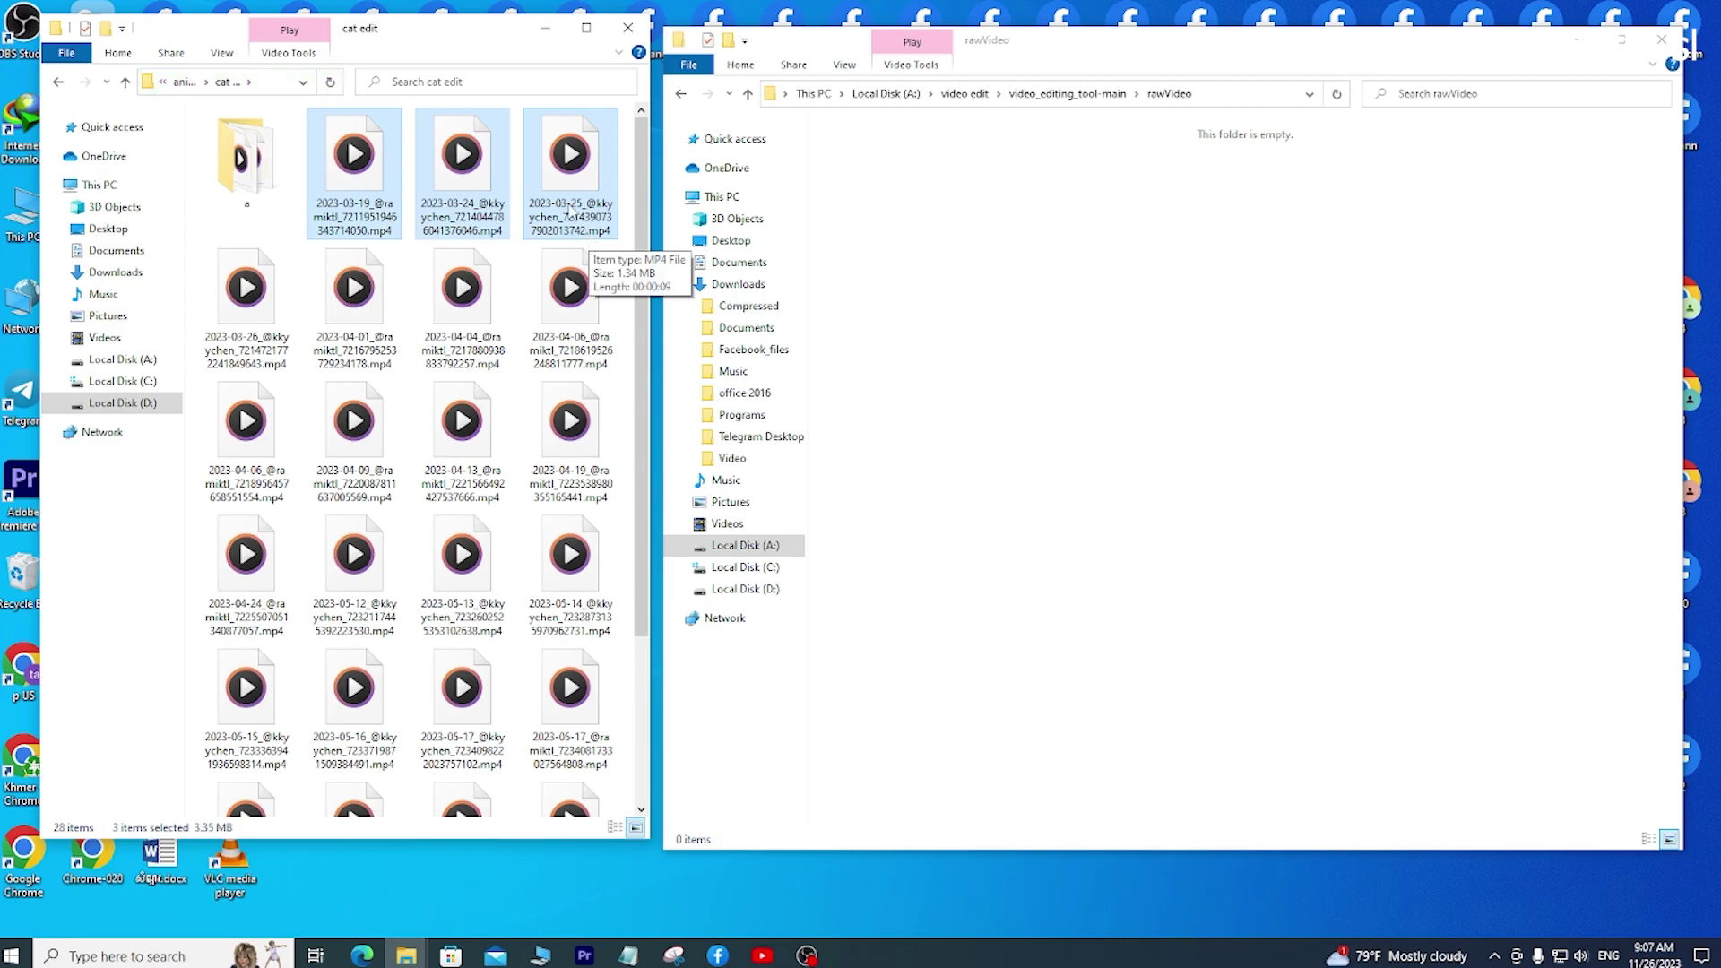
pyautogui.rightClick(545, 176)
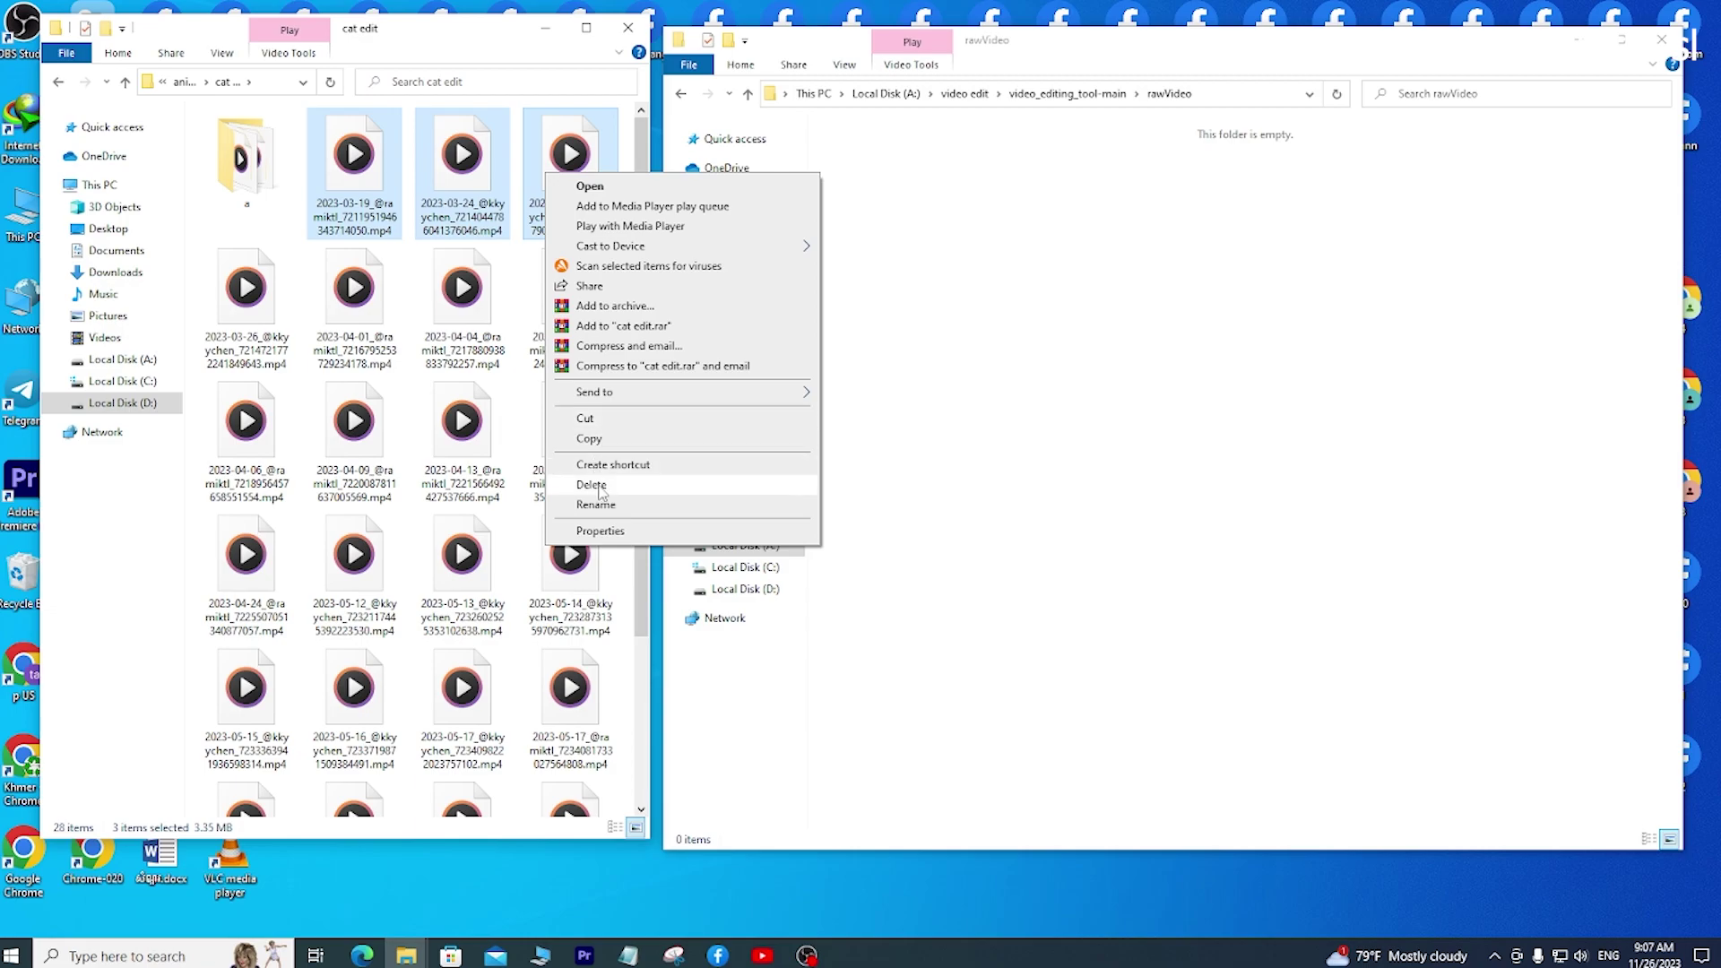
pyautogui.click(601, 439)
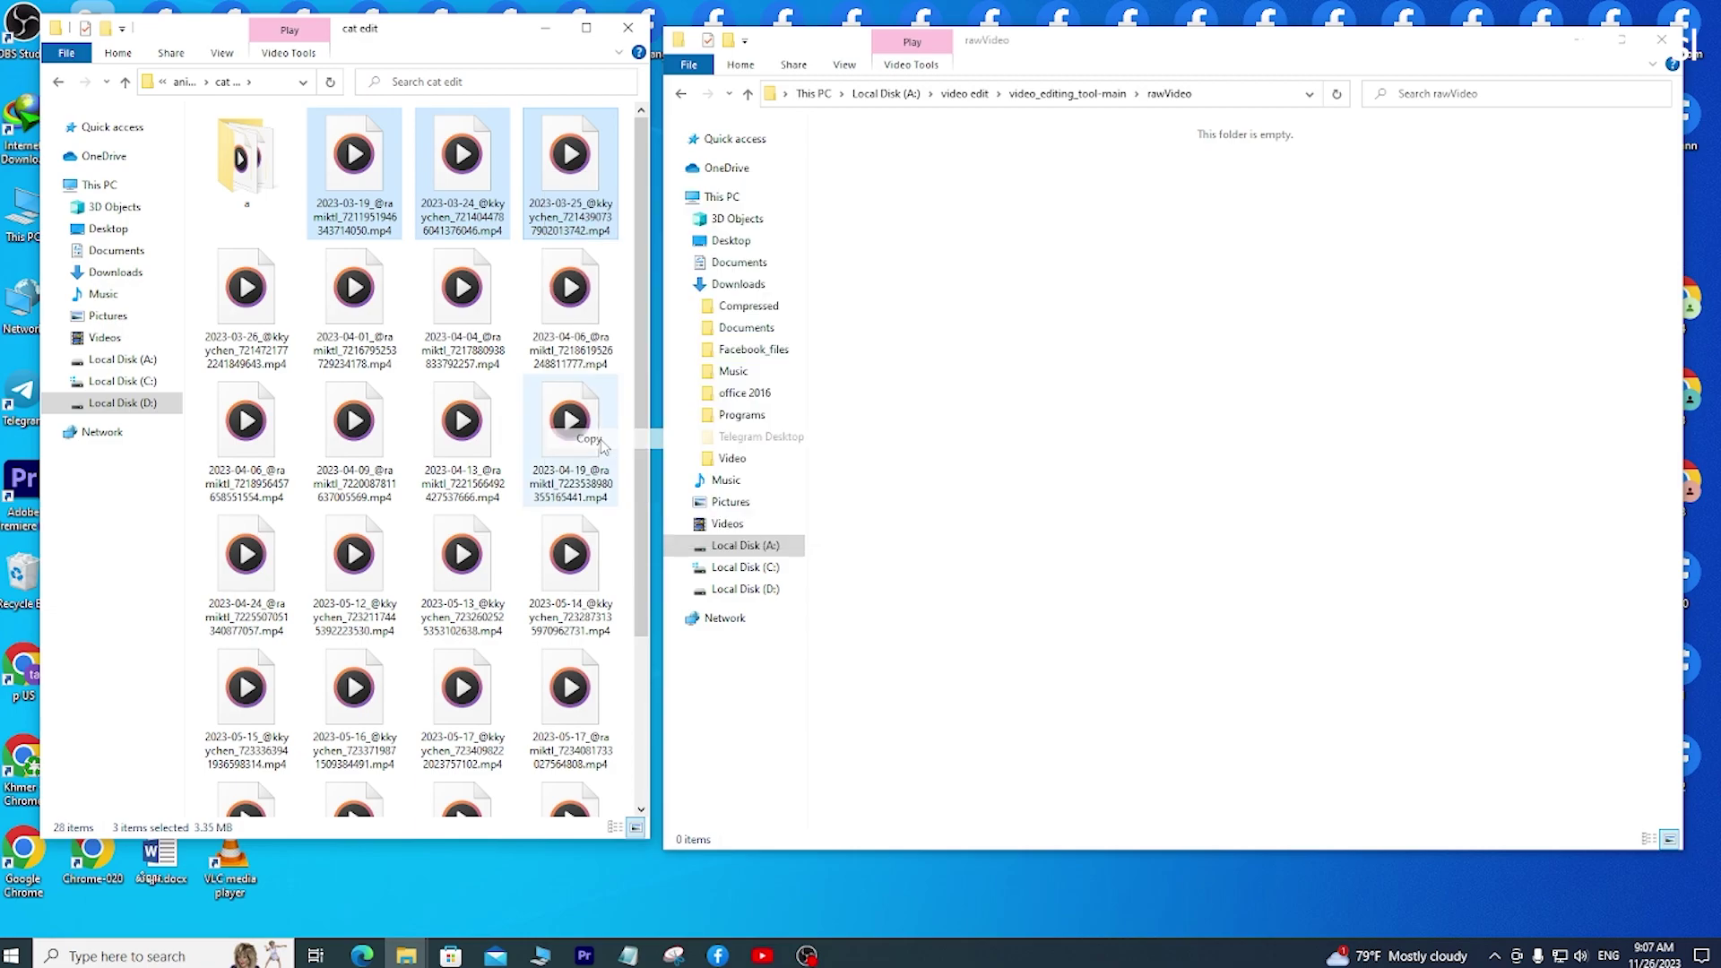
pyautogui.rightClick(1001, 206)
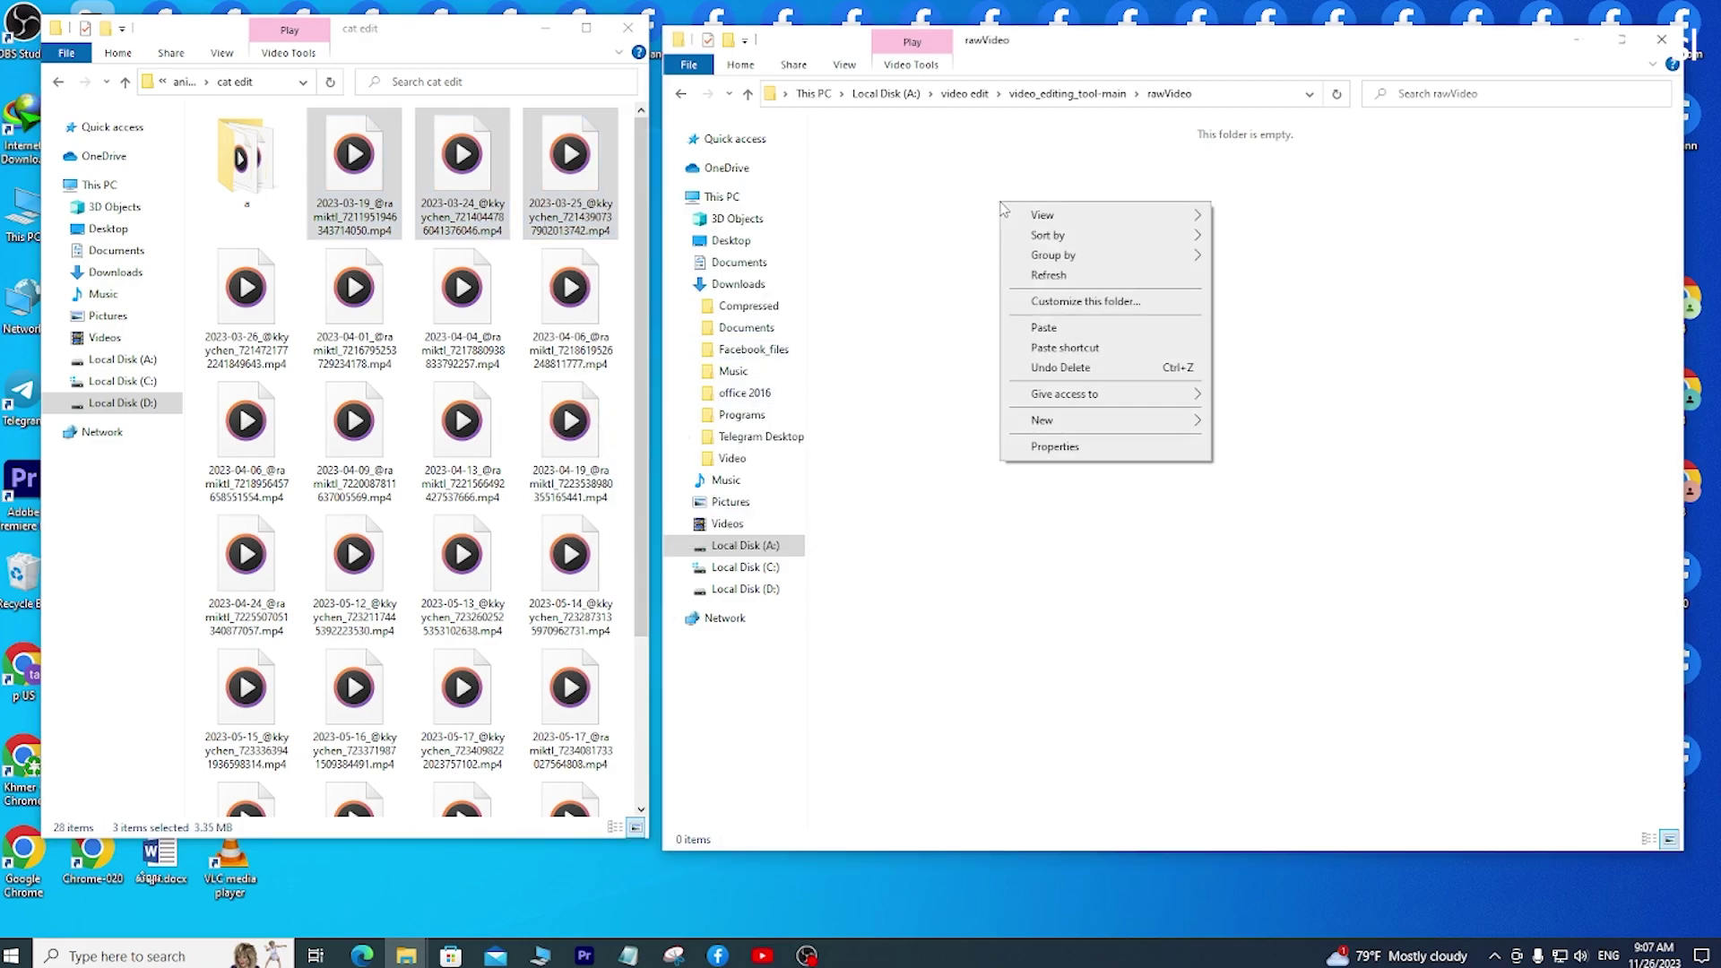
pyautogui.click(982, 198)
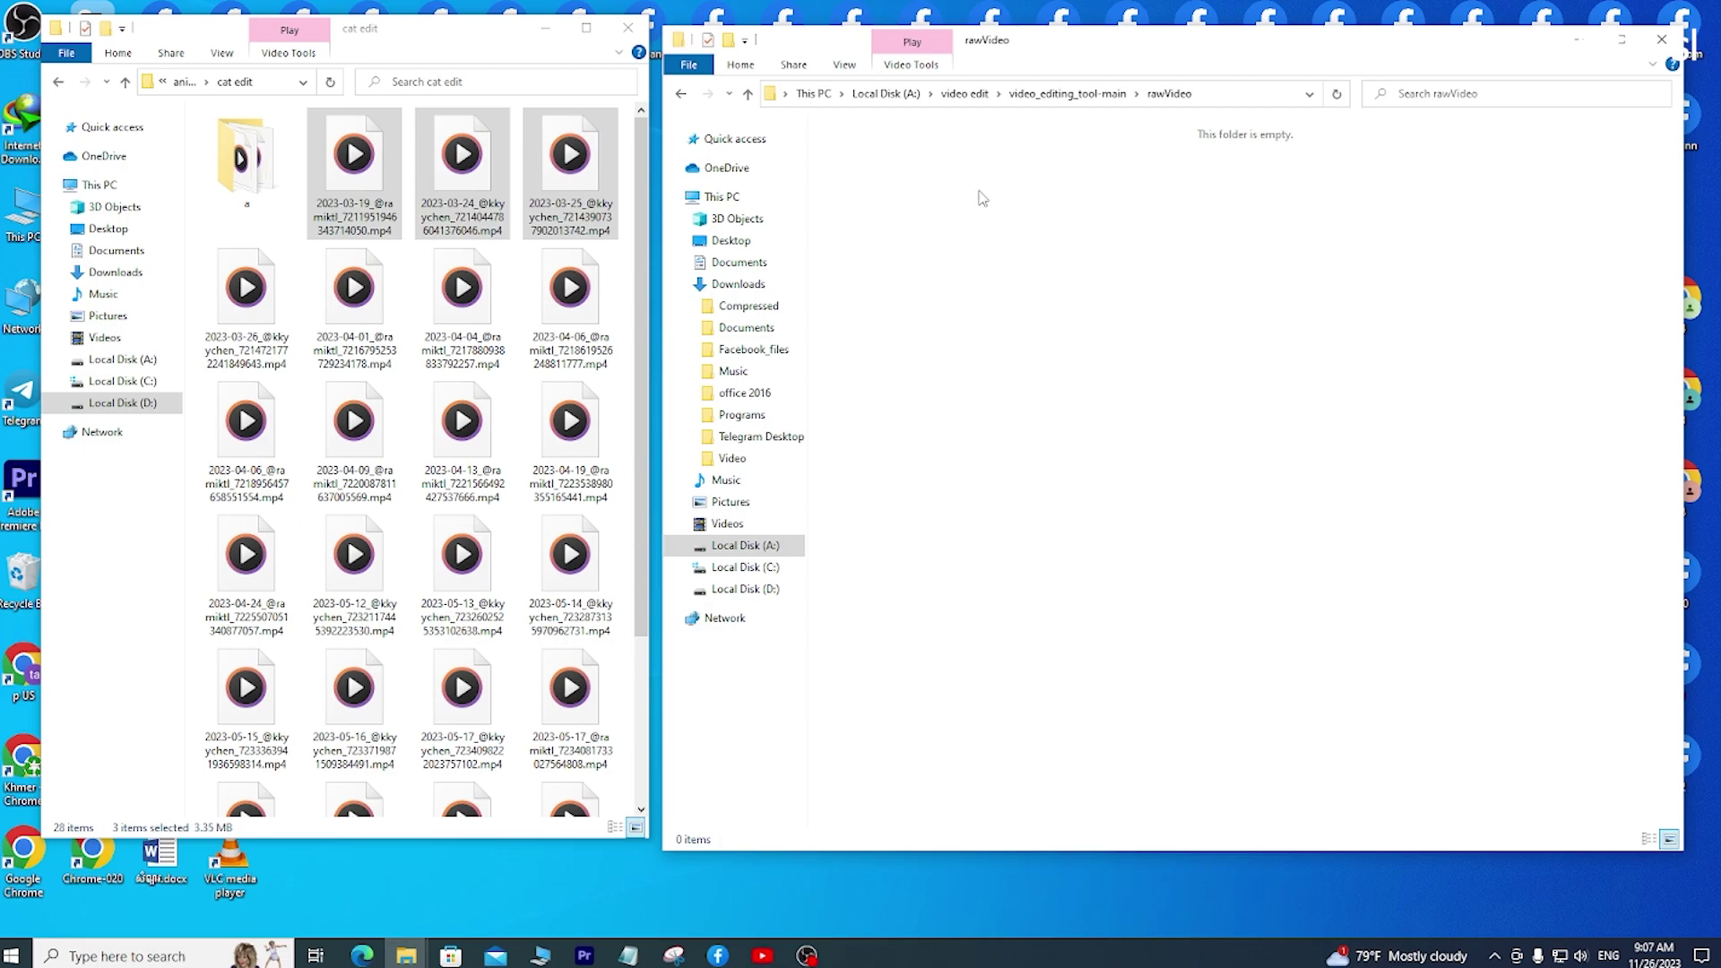
pyautogui.rightClick(983, 198)
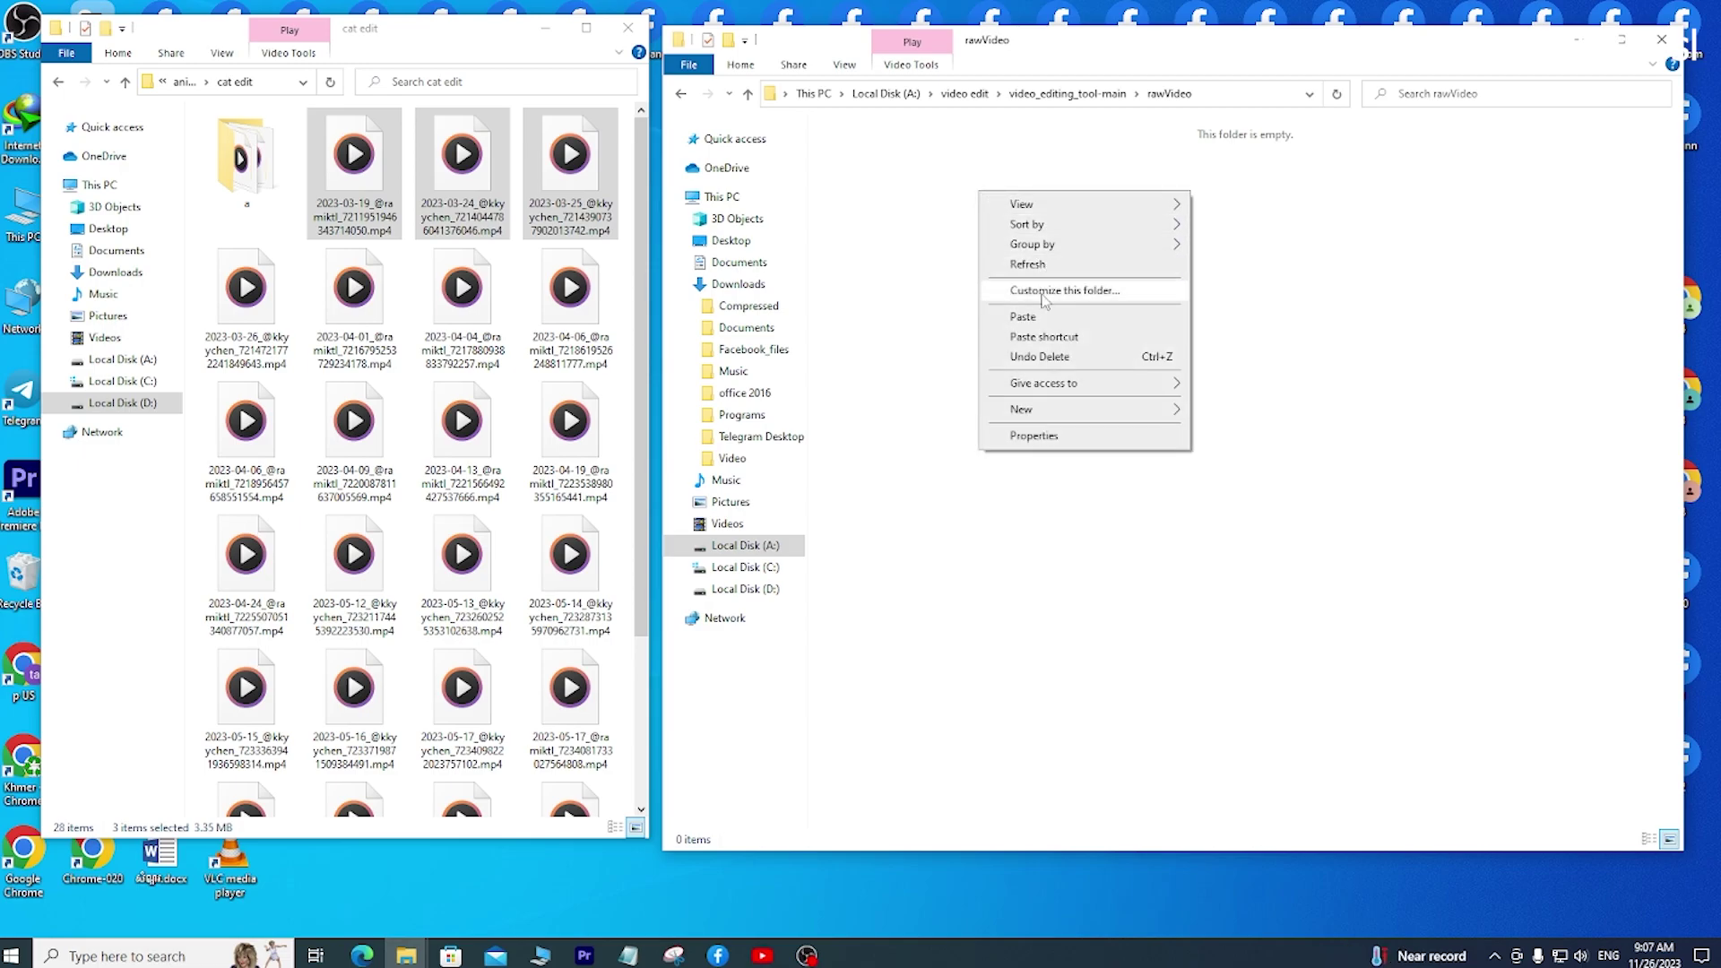
pyautogui.click(1051, 319)
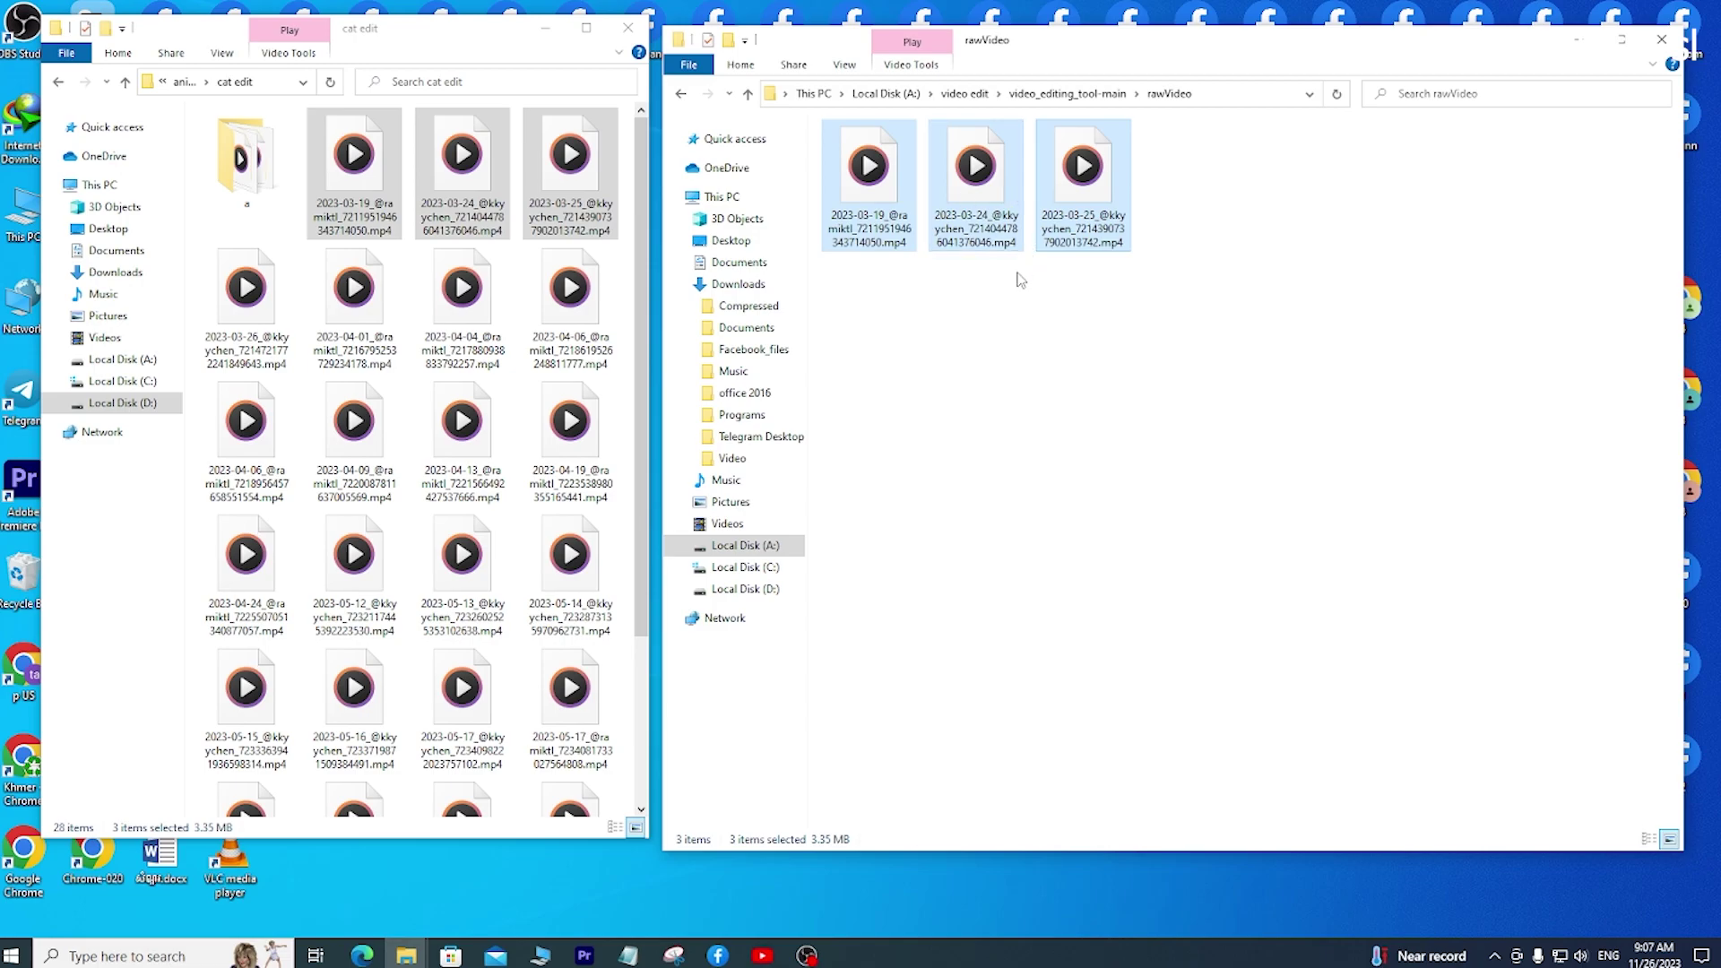
# Reopen the rawVideo folder to check the copied videos and return to video_editing_tool-main.
pyautogui.click(681, 93)
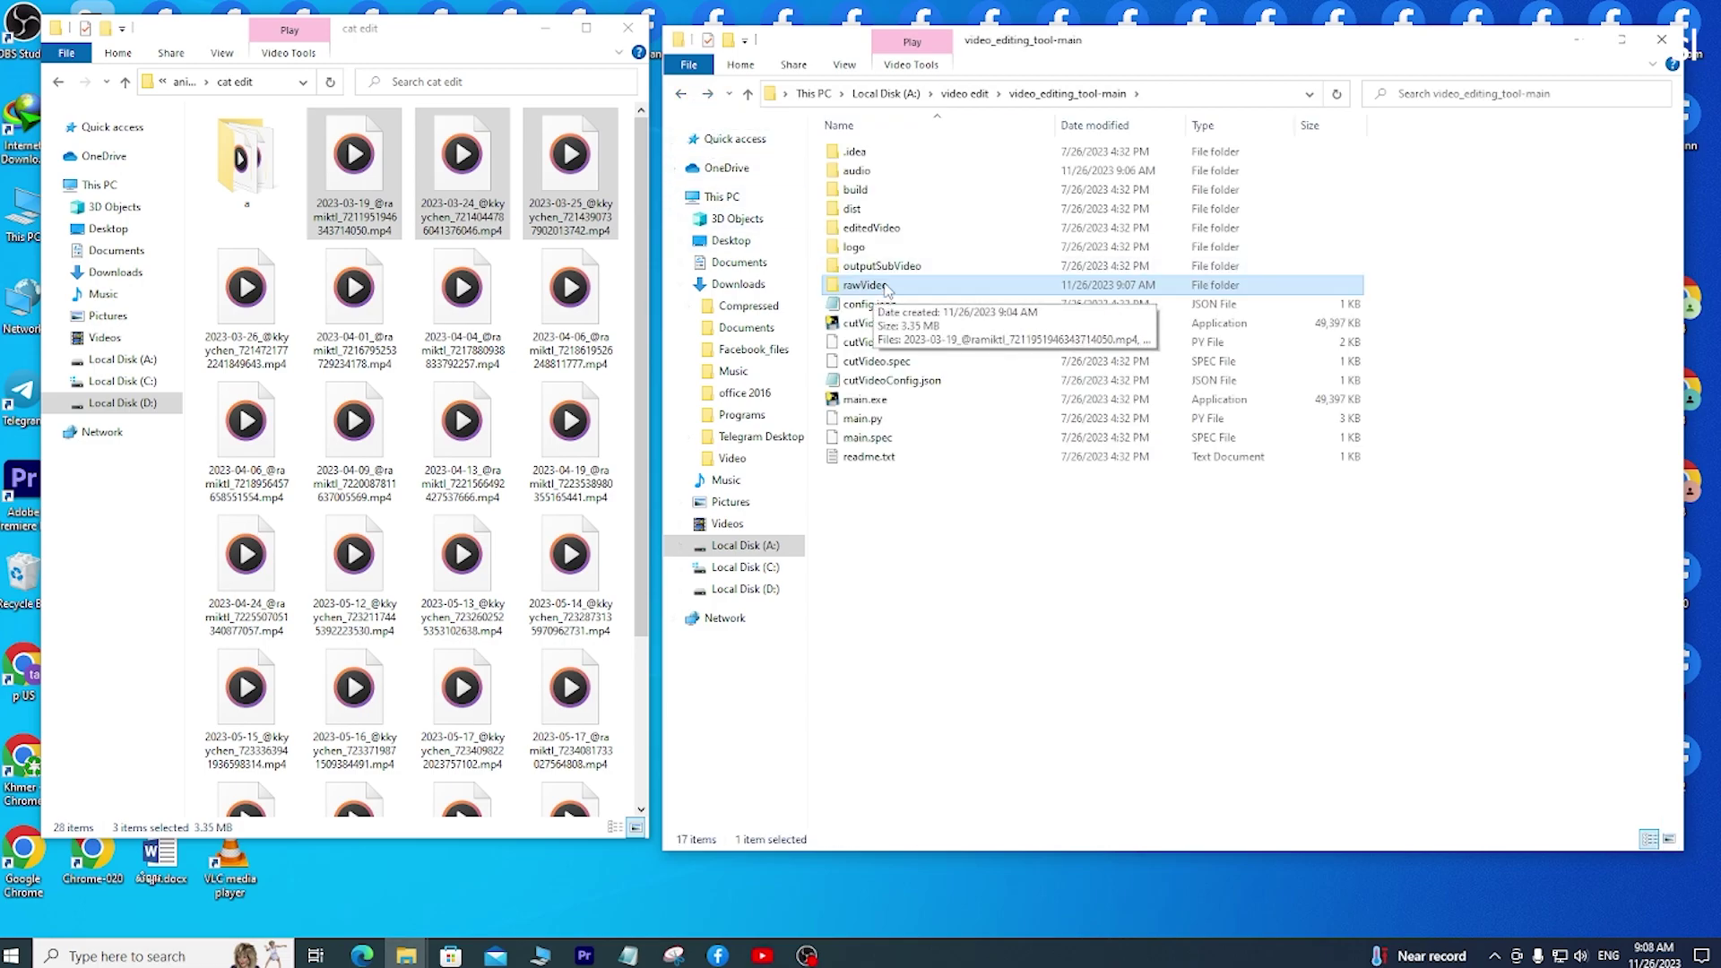
pyautogui.doubleClick(885, 284)
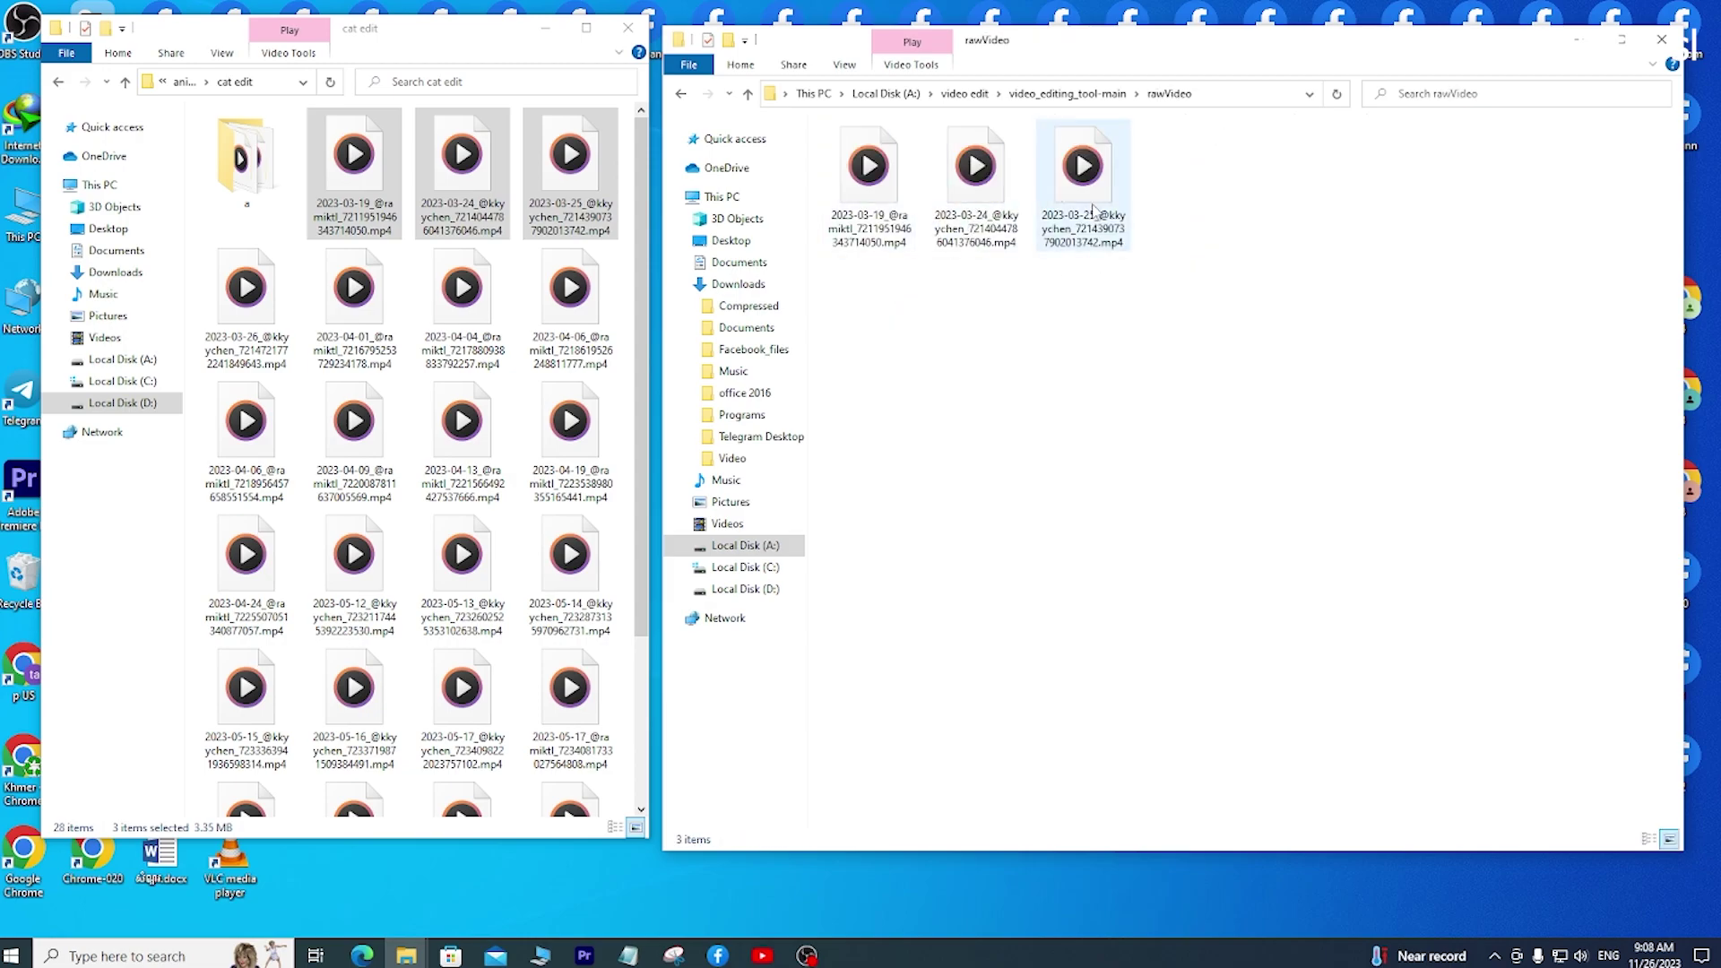
pyautogui.click(681, 95)
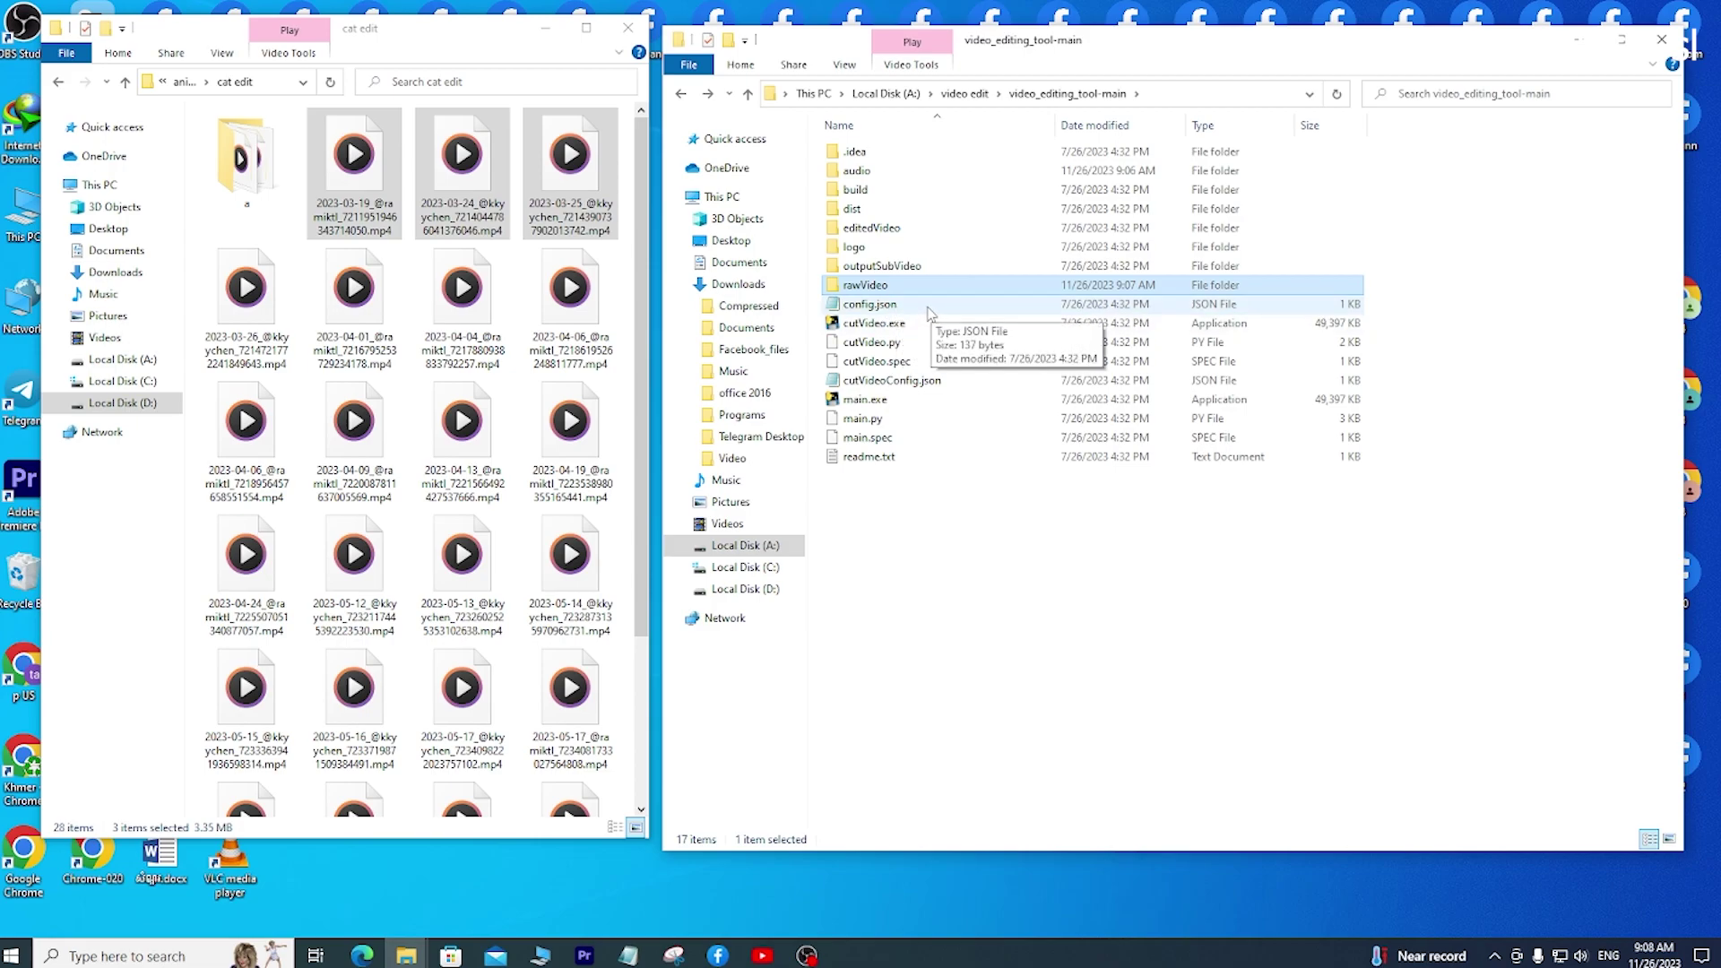
pyautogui.click(927, 308)
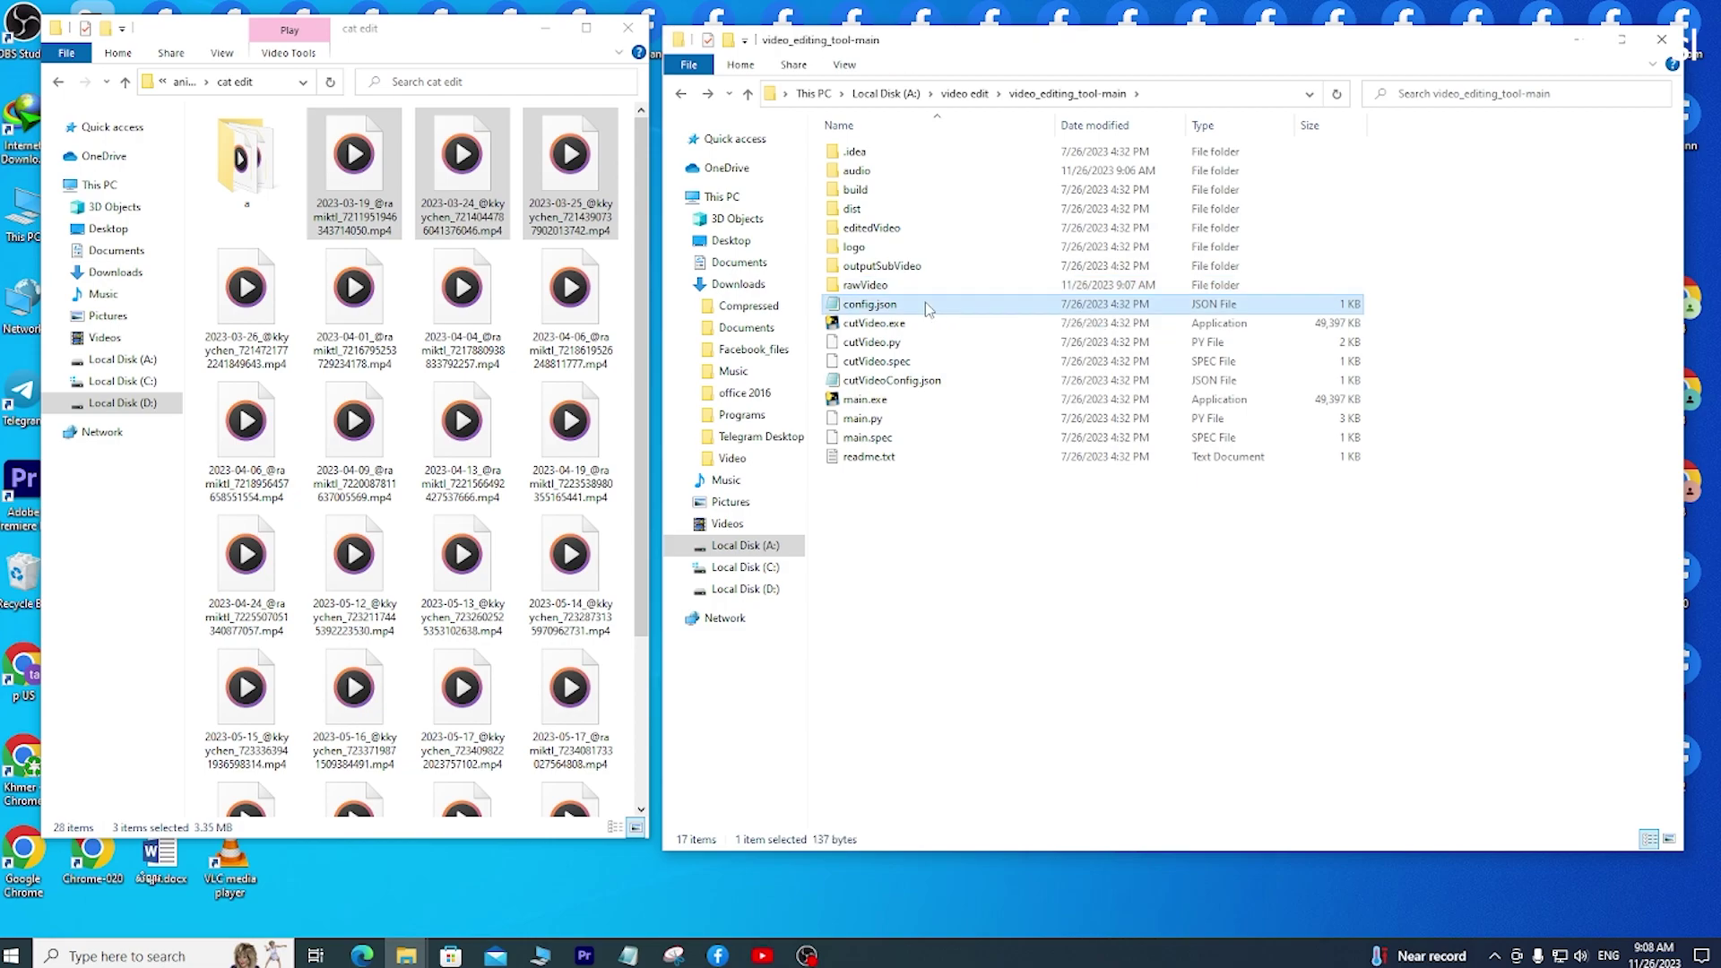
pyautogui.rightClick(927, 308)
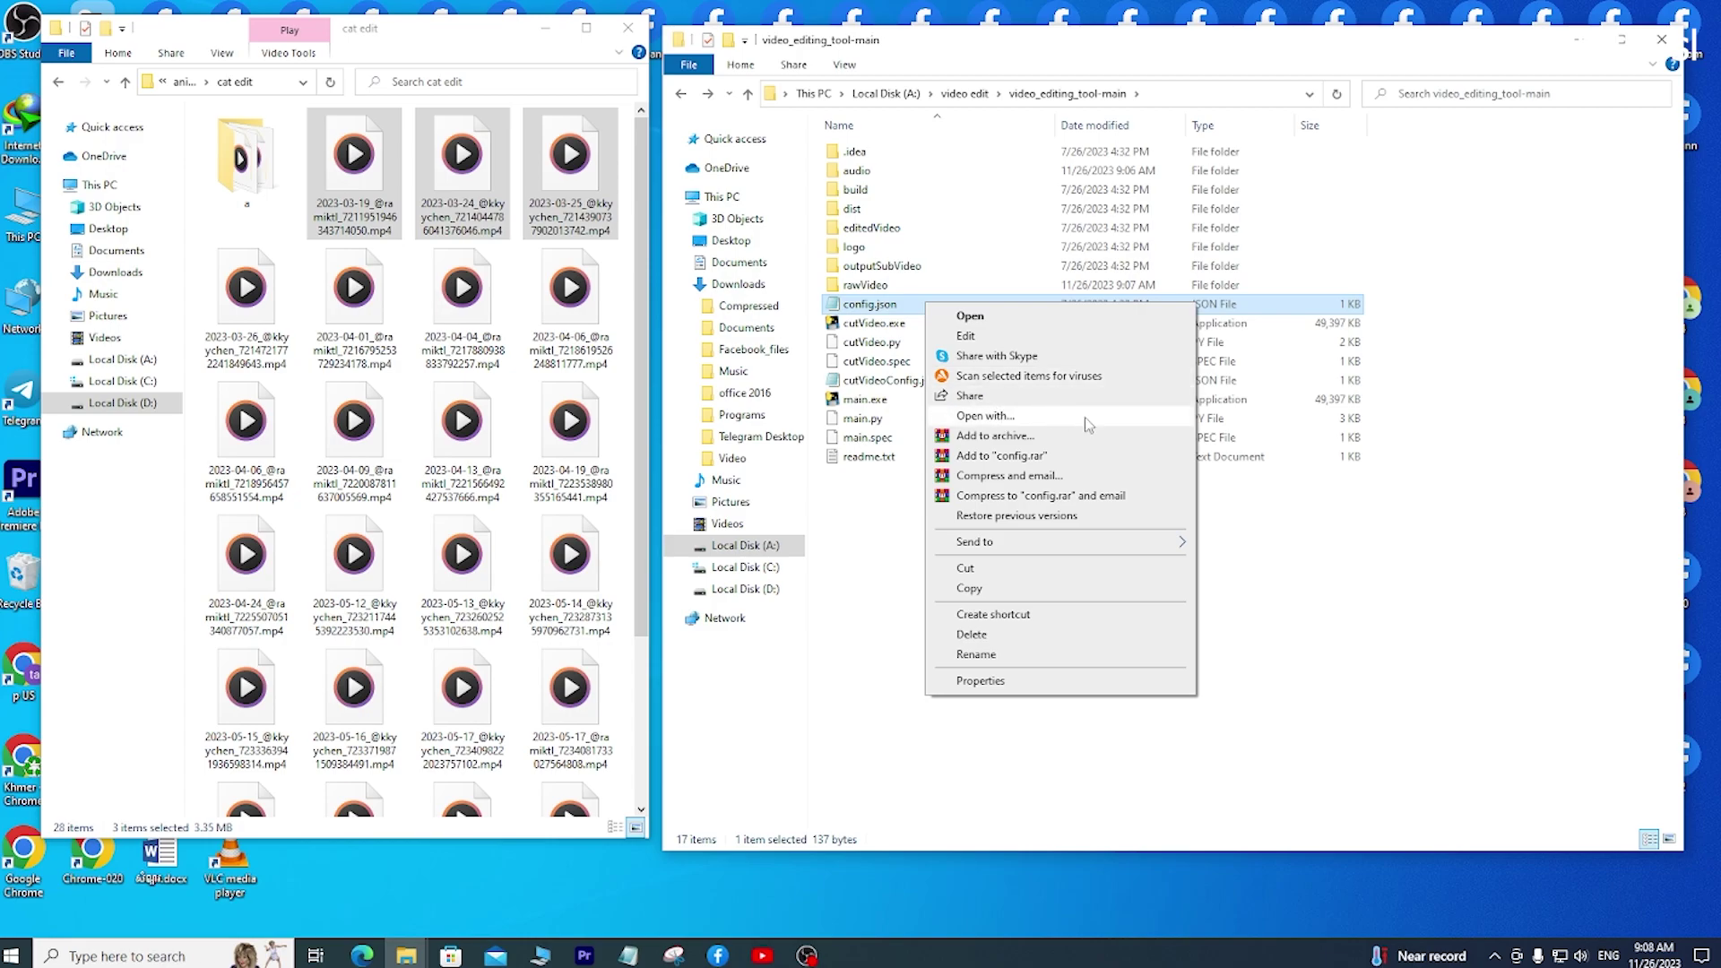
pyautogui.click(1142, 420)
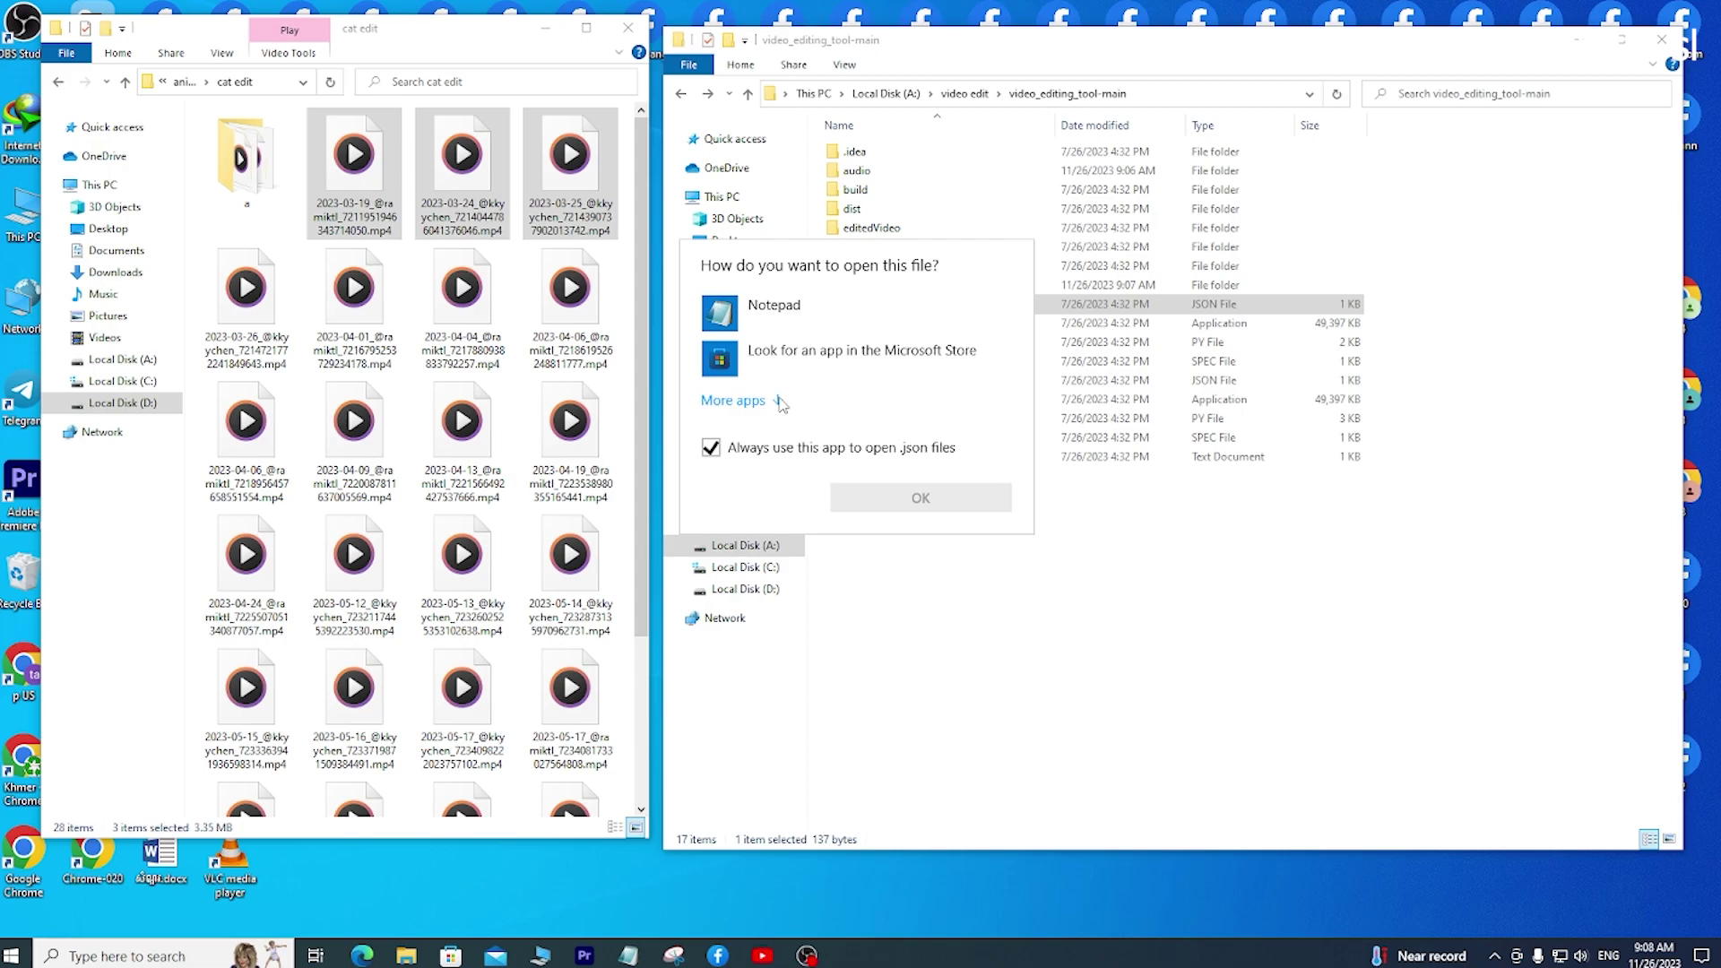
pyautogui.click(733, 400)
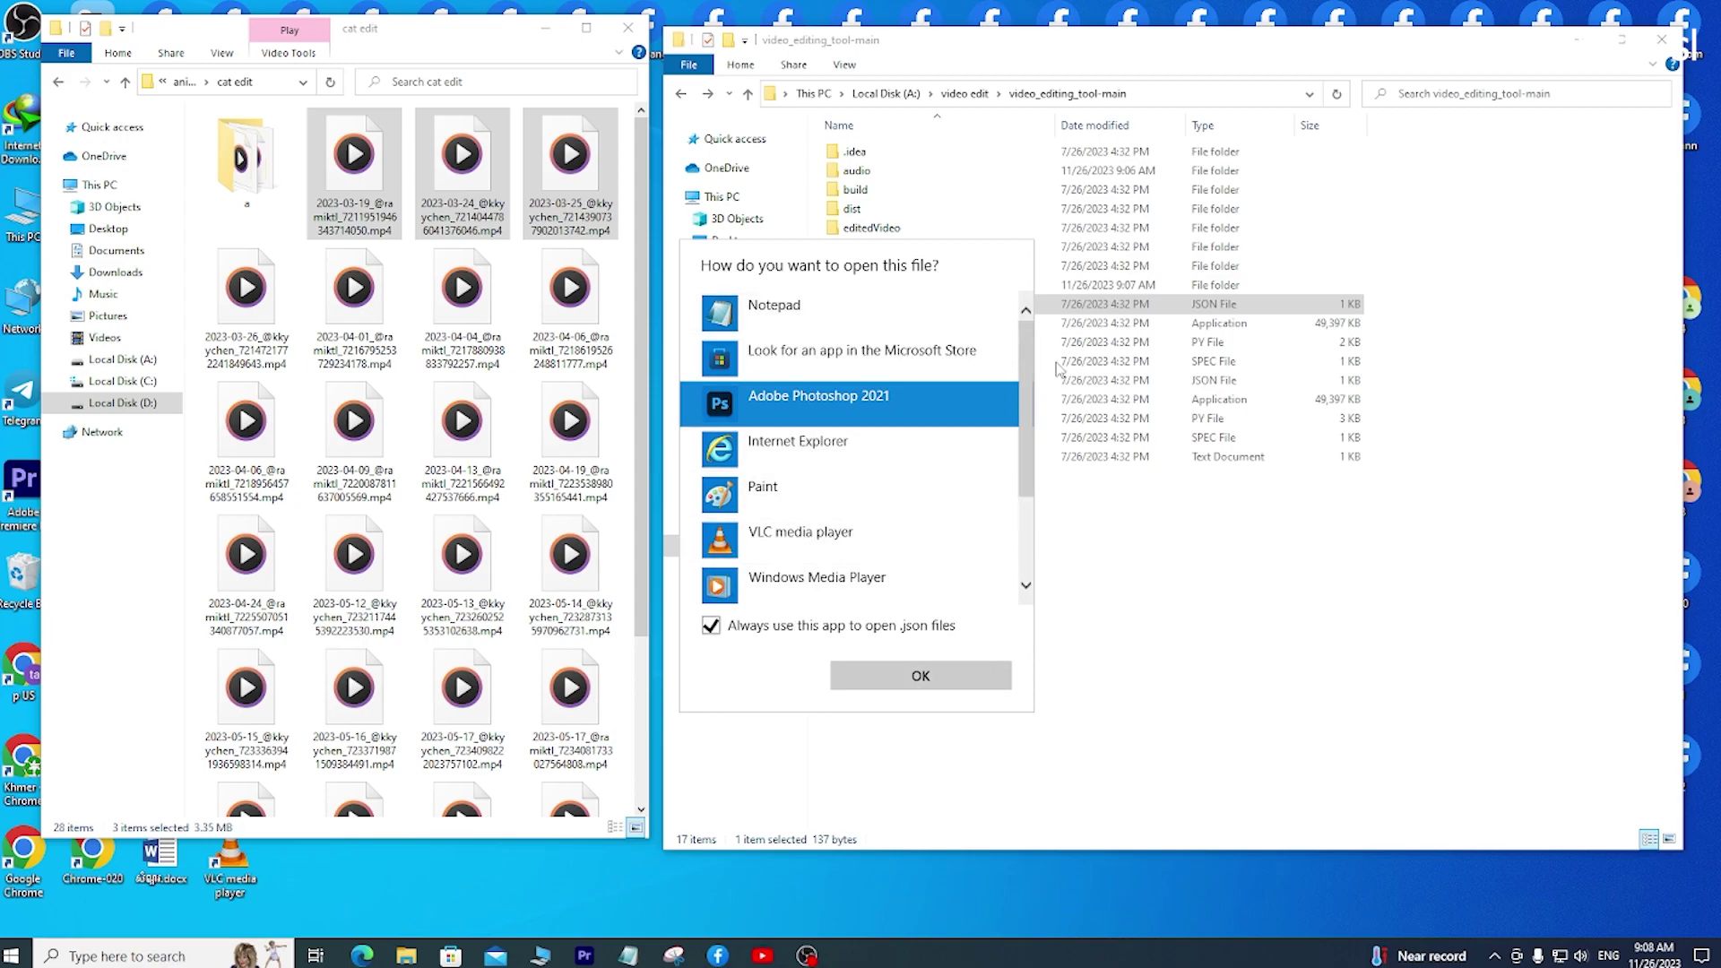
pyautogui.click(993, 214)
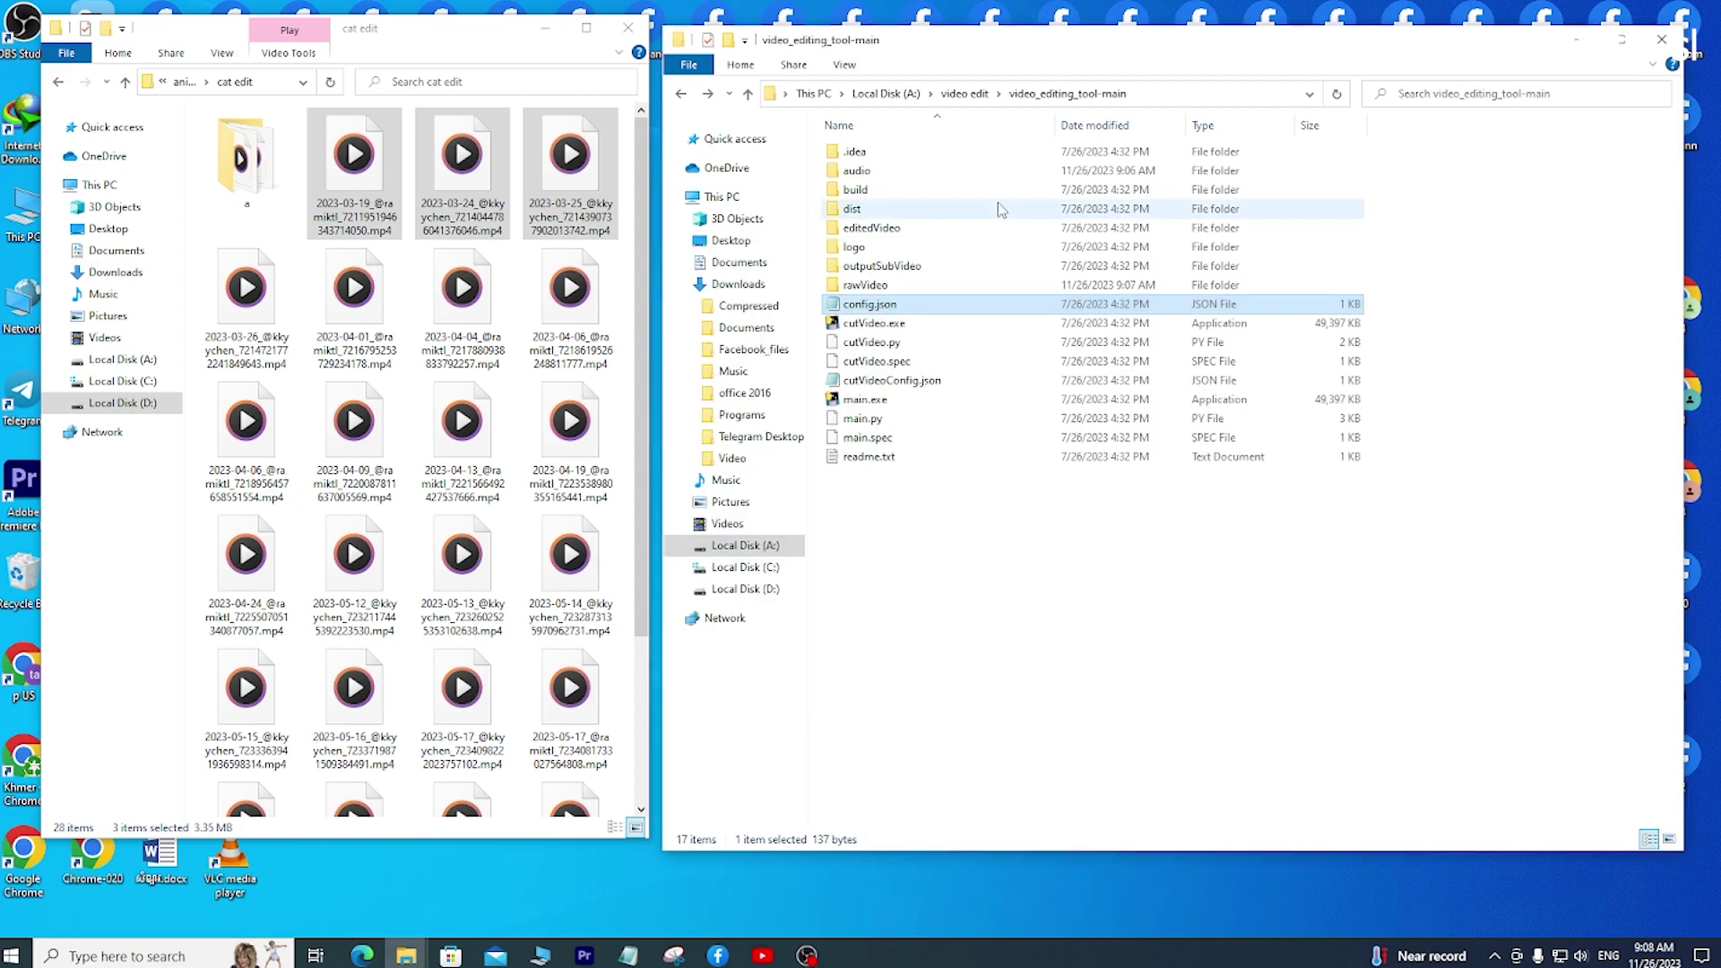
# Open config.json in Notepad and set colorEffect to 0.8 and speed to 1.2.
pyautogui.doubleClick(953, 303)
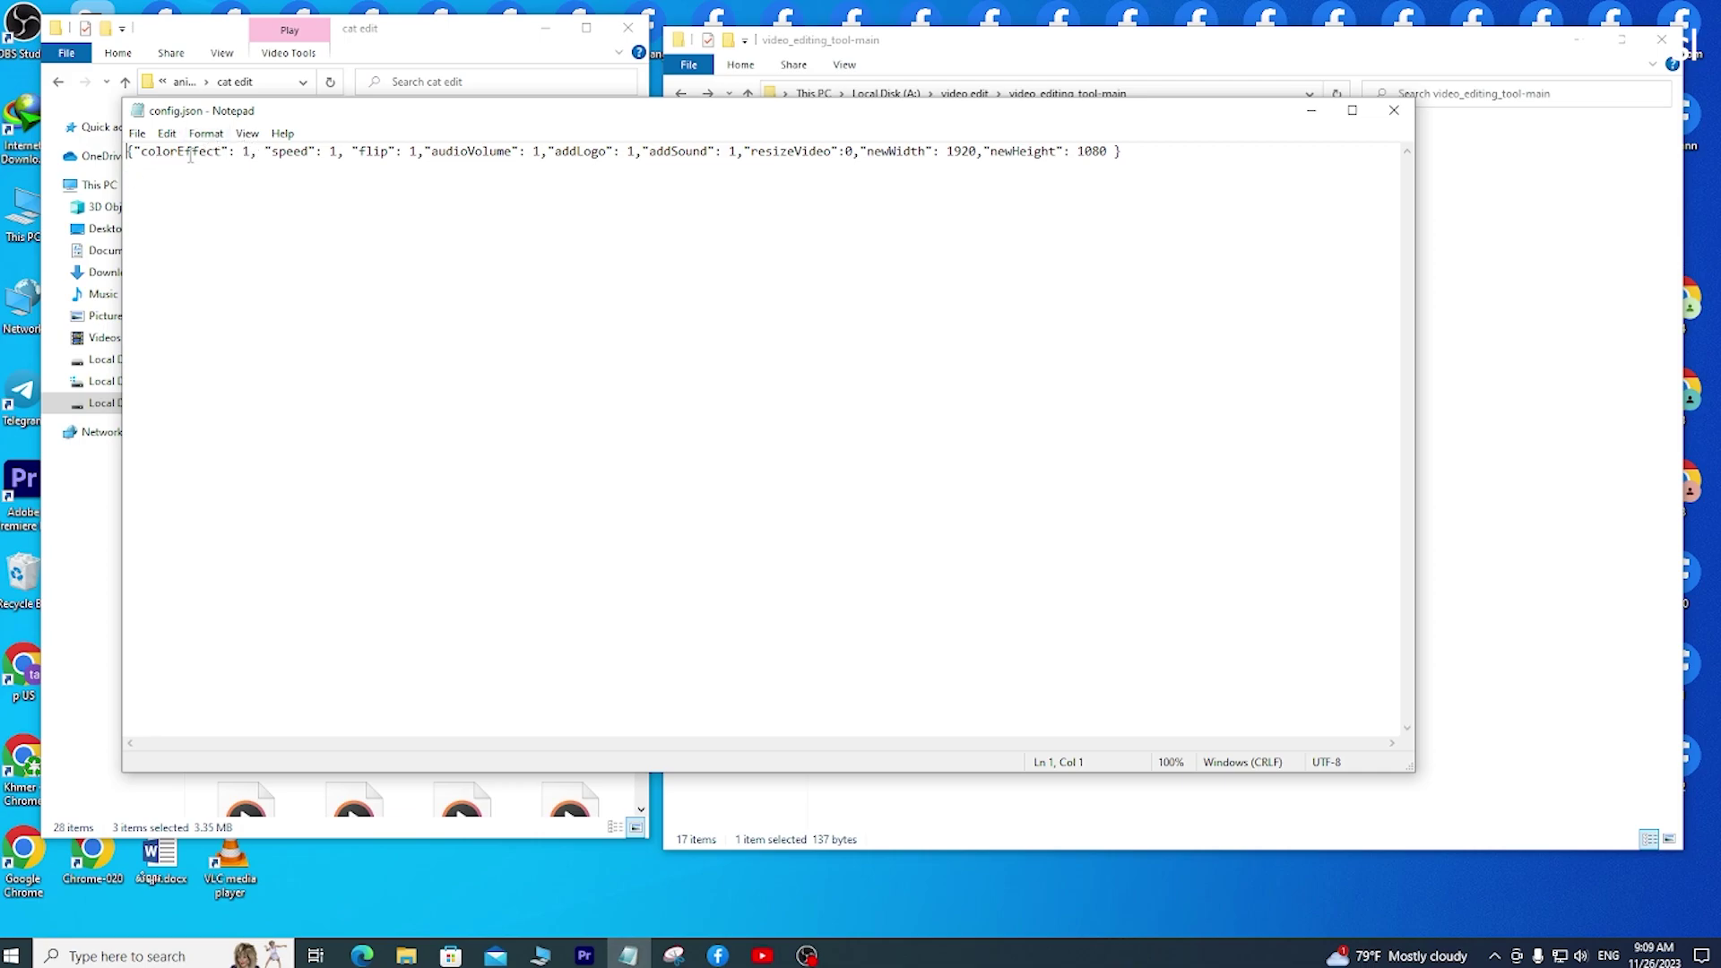
pyautogui.doubleClick(252, 154)
pyautogui.click(252, 154)
pyautogui.press('BackSpace')
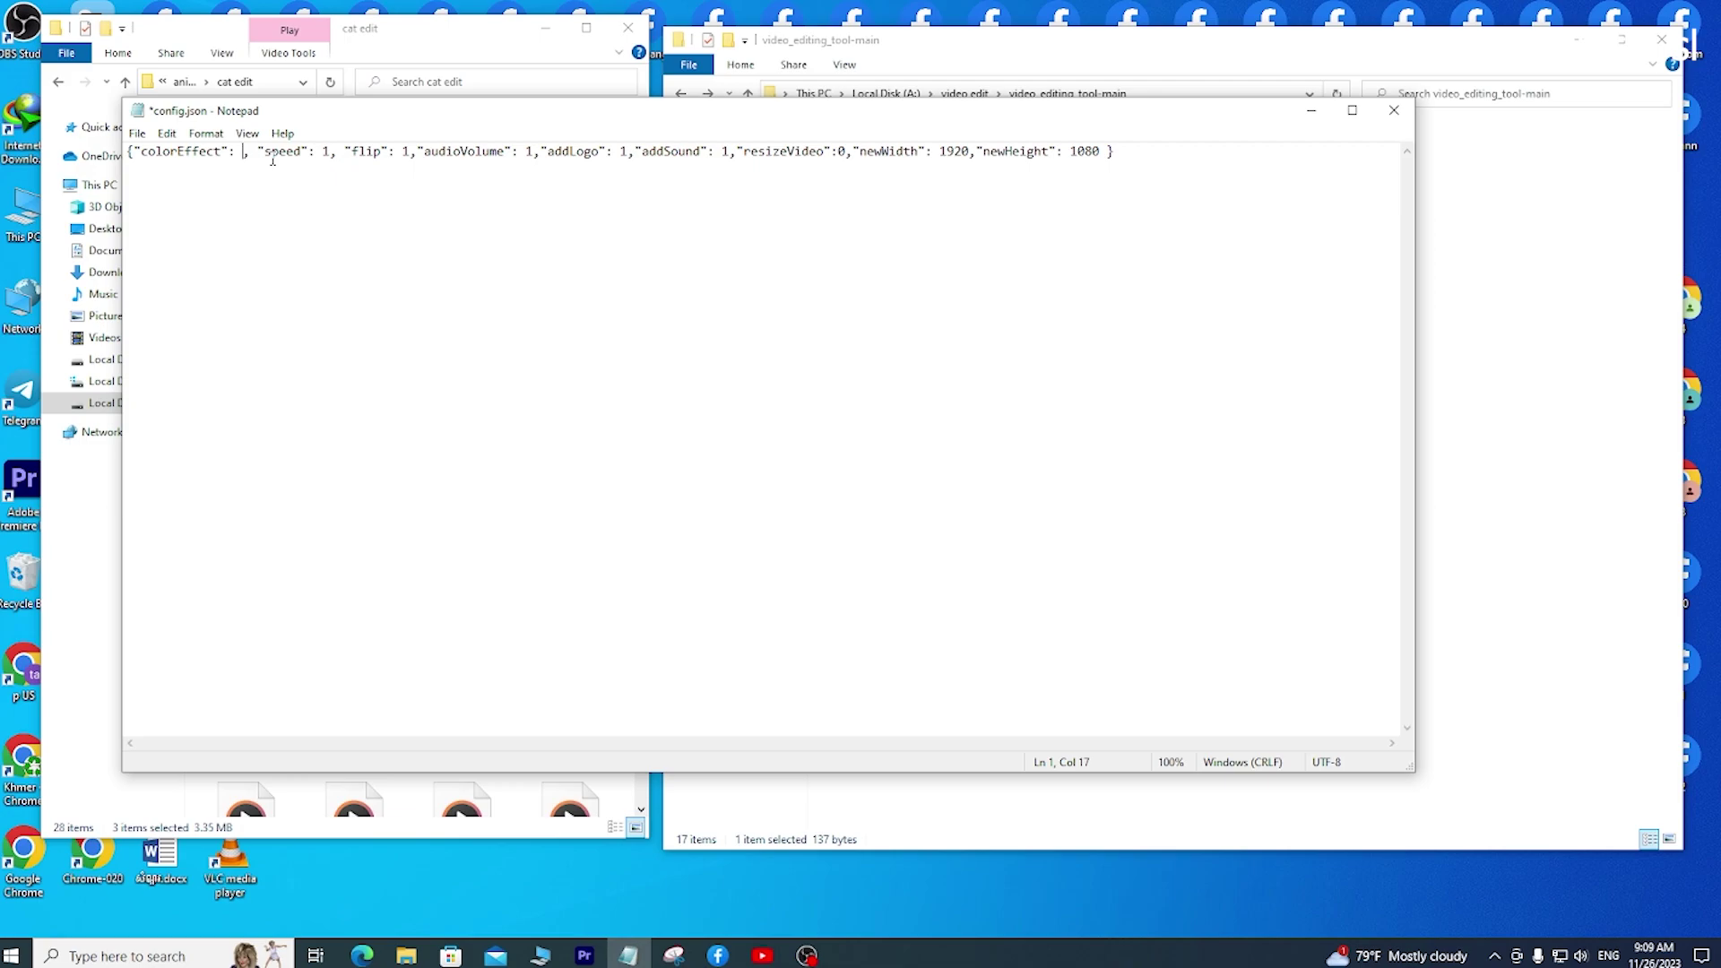
pyautogui.write('-')
pyautogui.press('BackSpace')
pyautogui.write('0.')
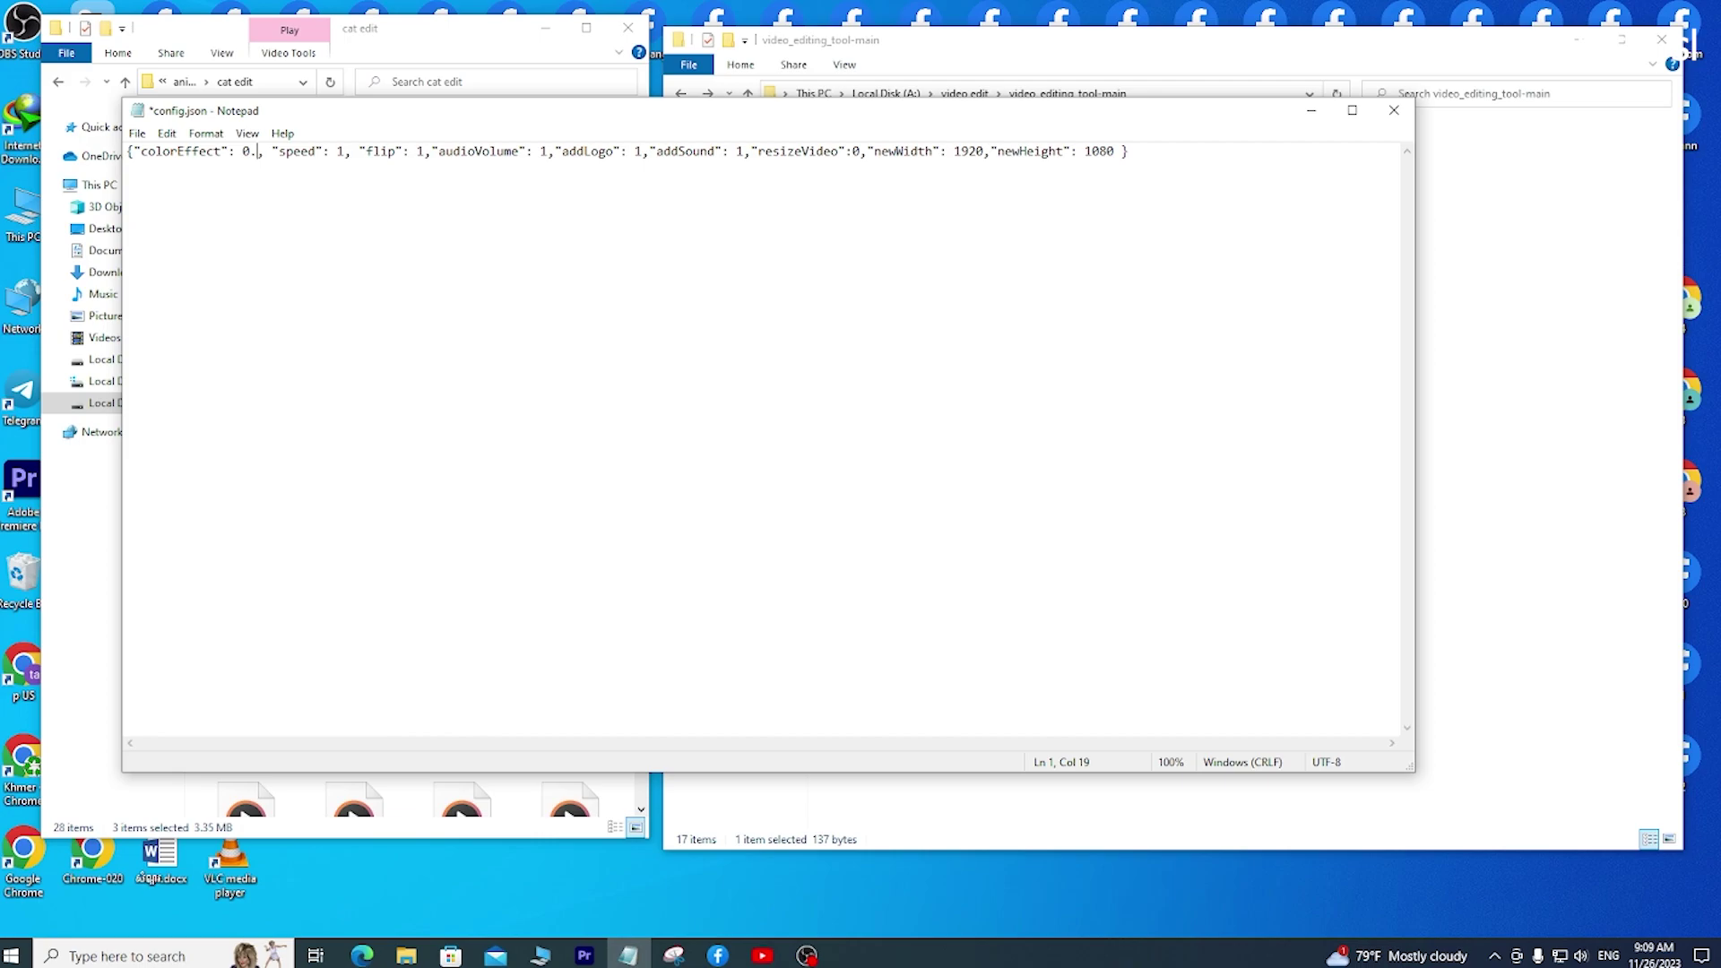
pyautogui.write('8')
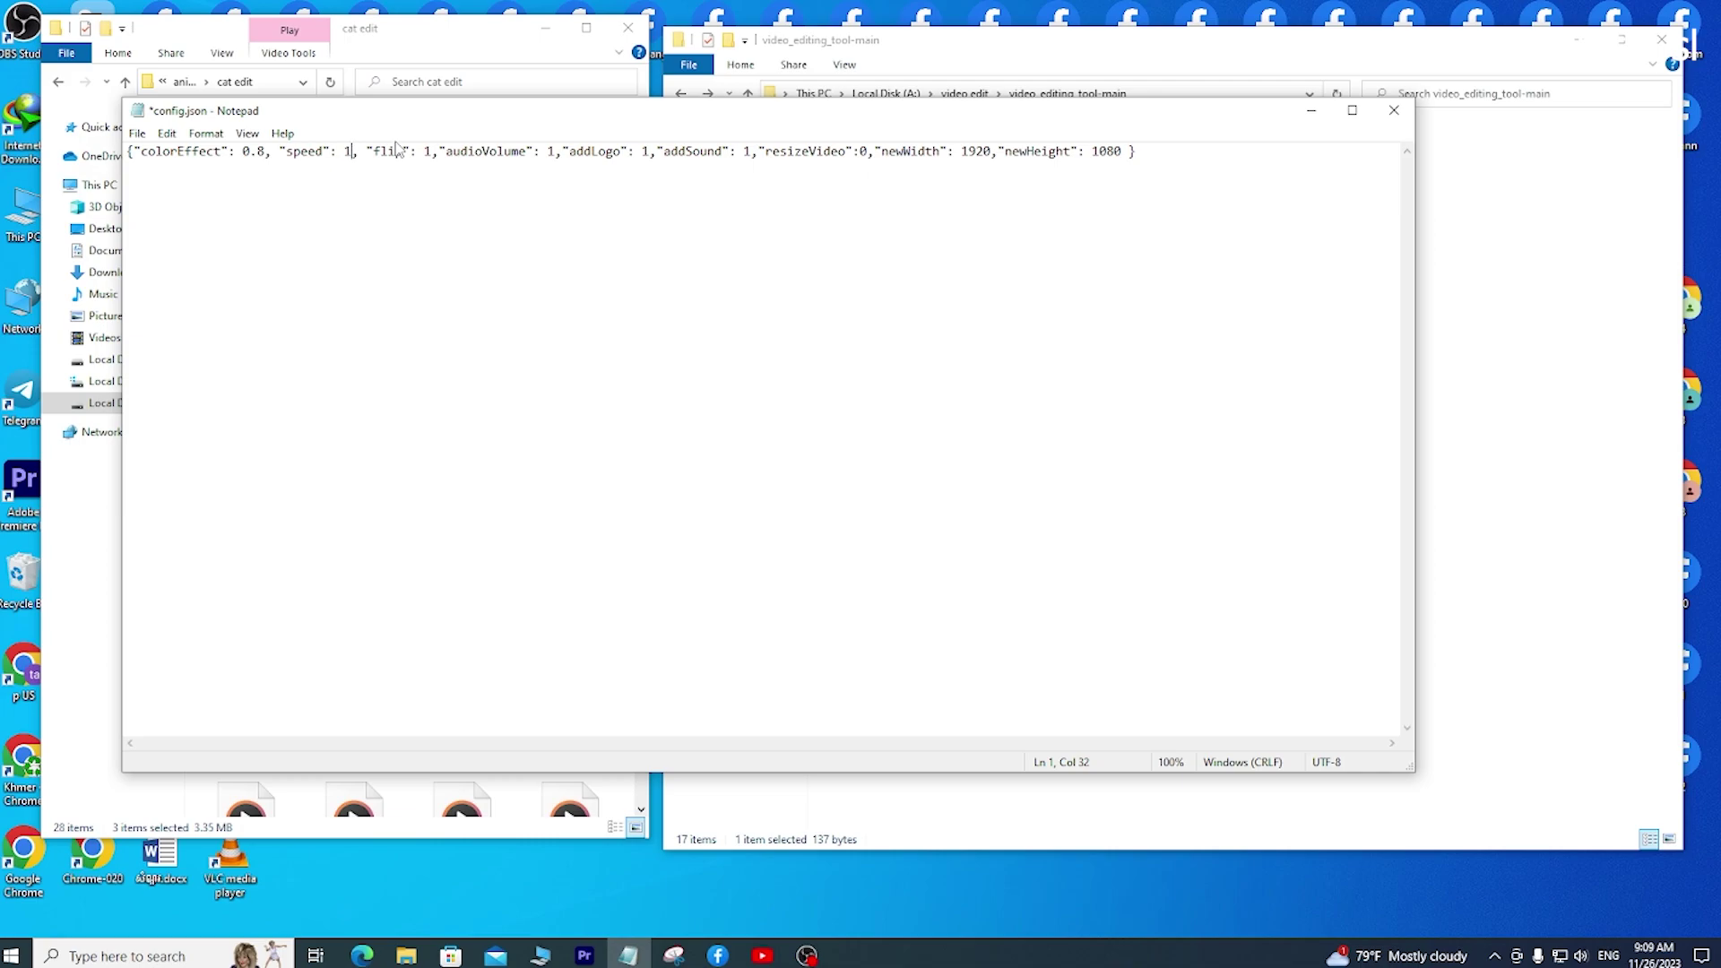
pyautogui.write('.')
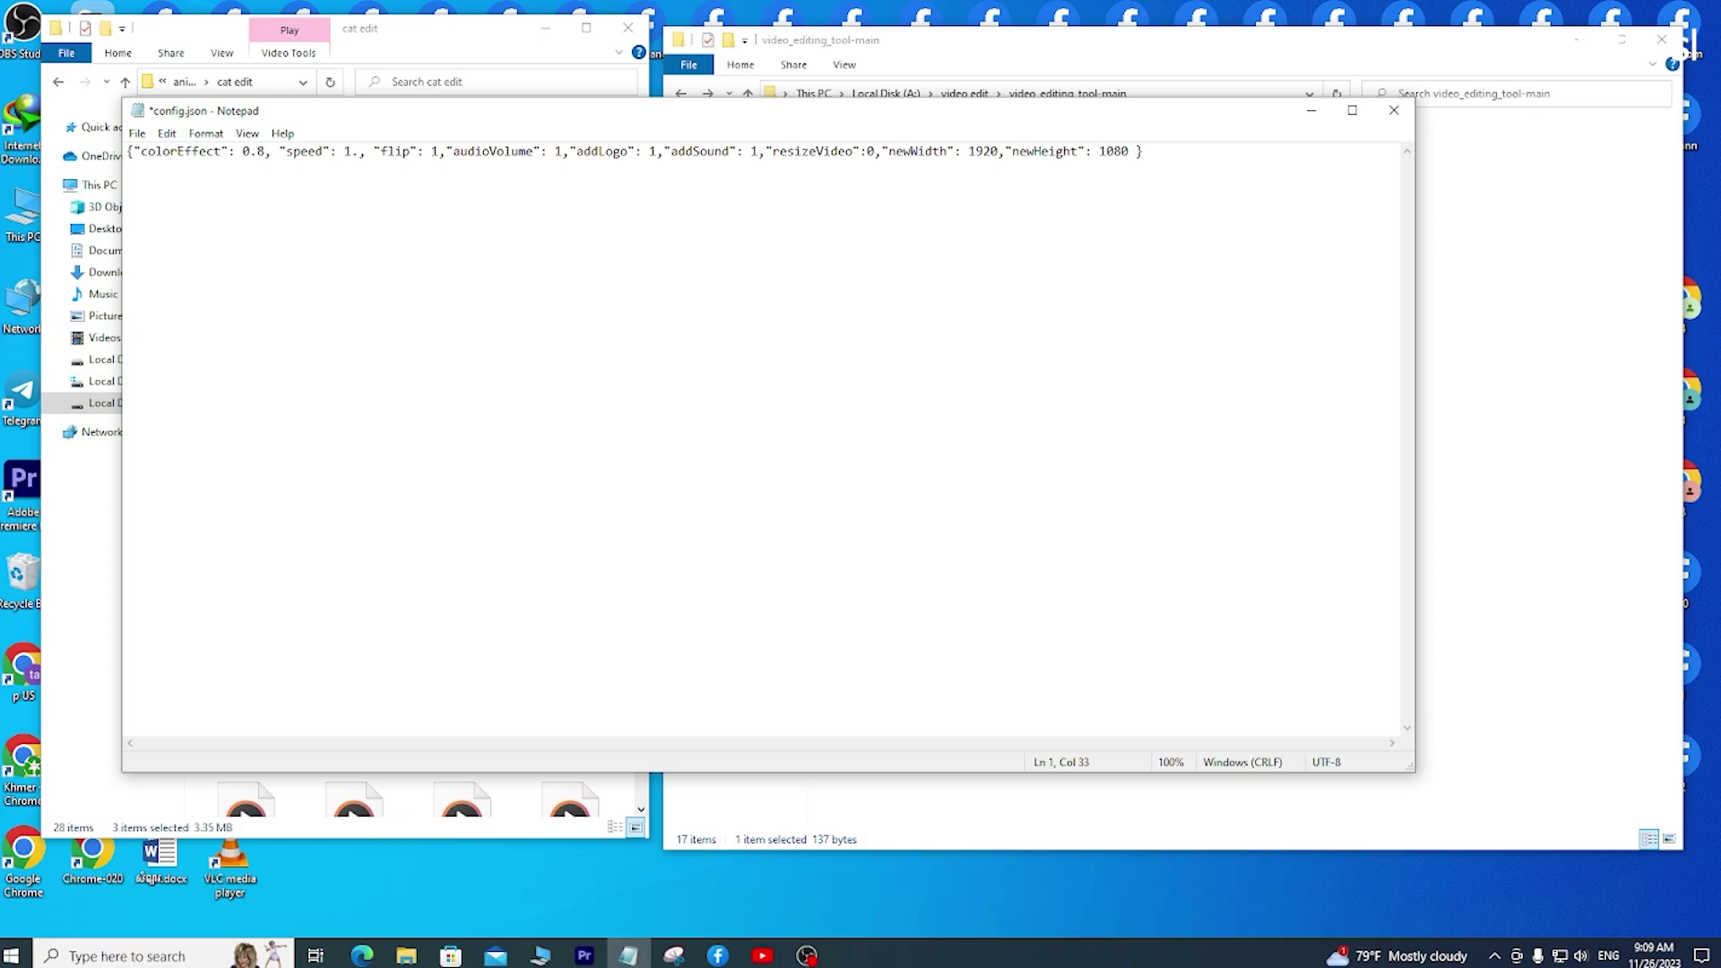
pyautogui.write('2')
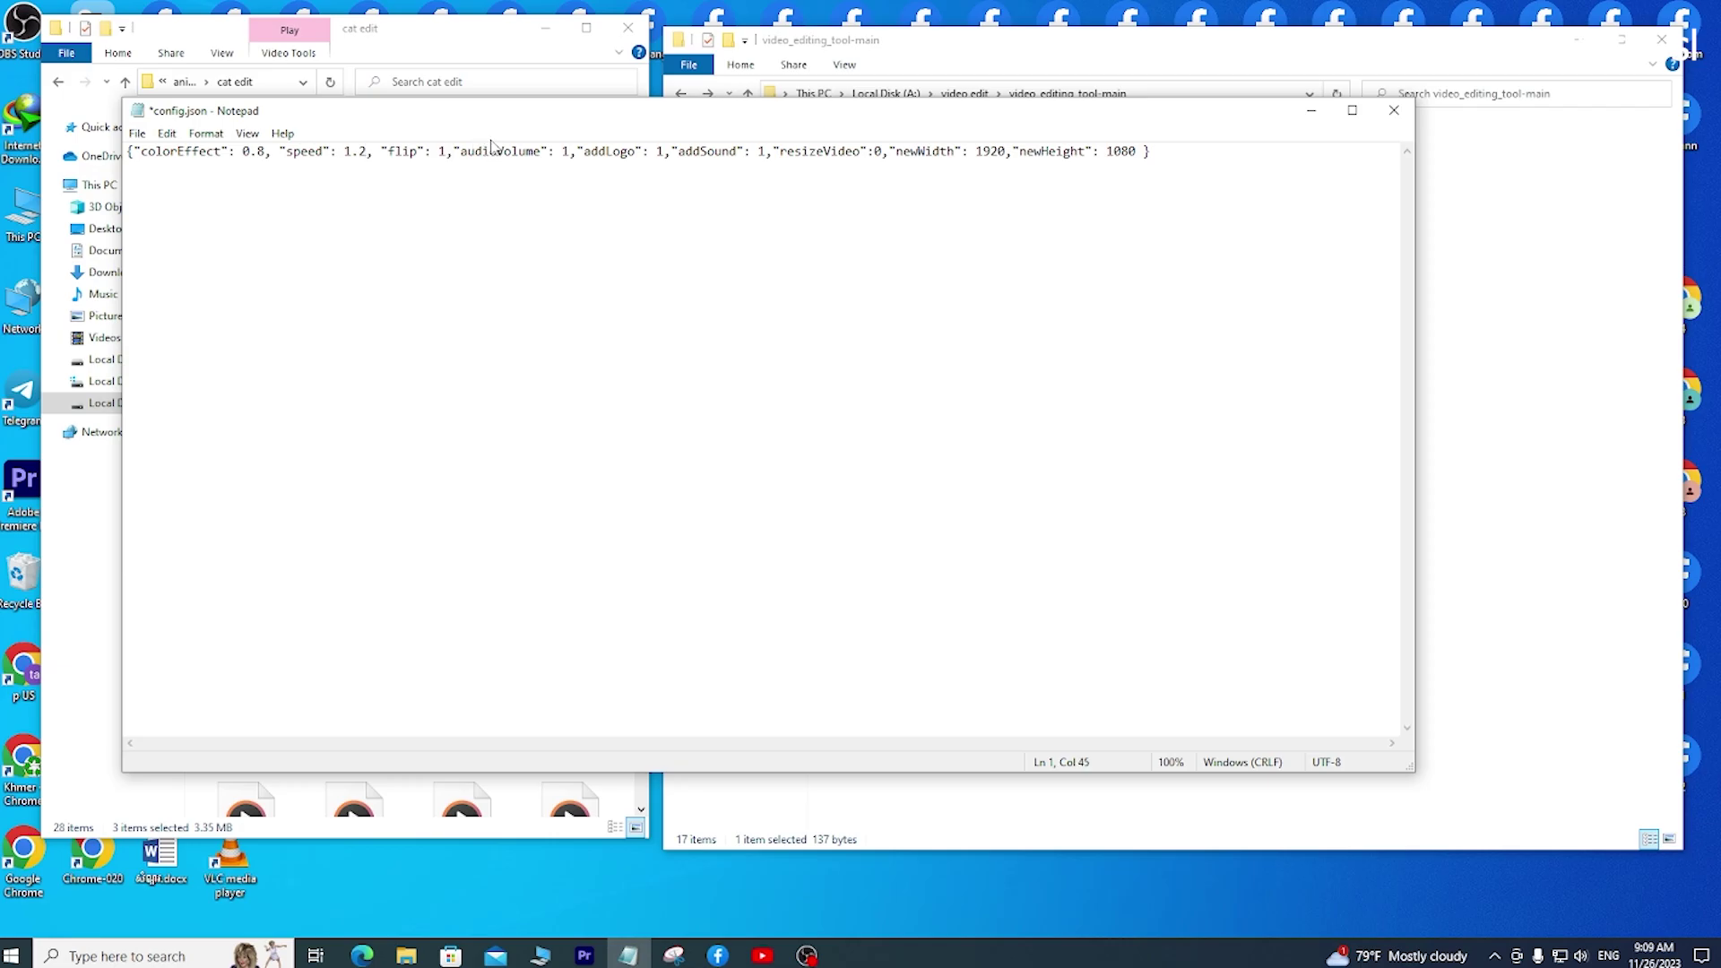
# Try the value 0 for flip in config.json and set it back to 1.
pyautogui.press('BackSpace')
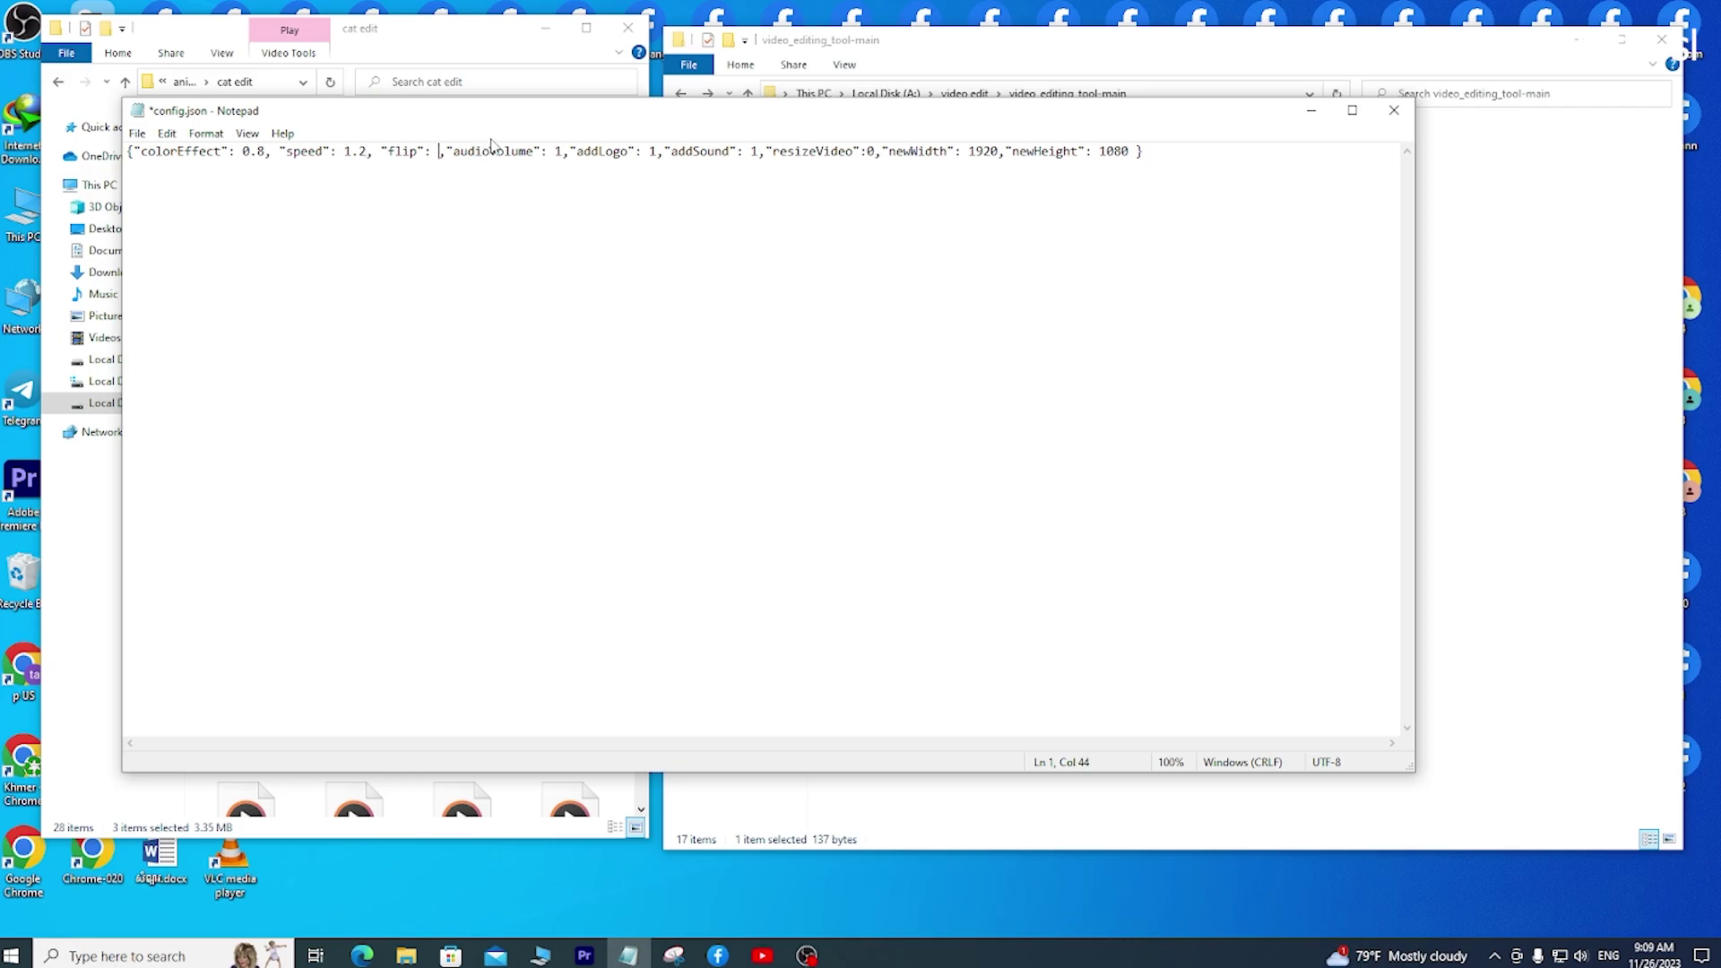
pyautogui.write('0')
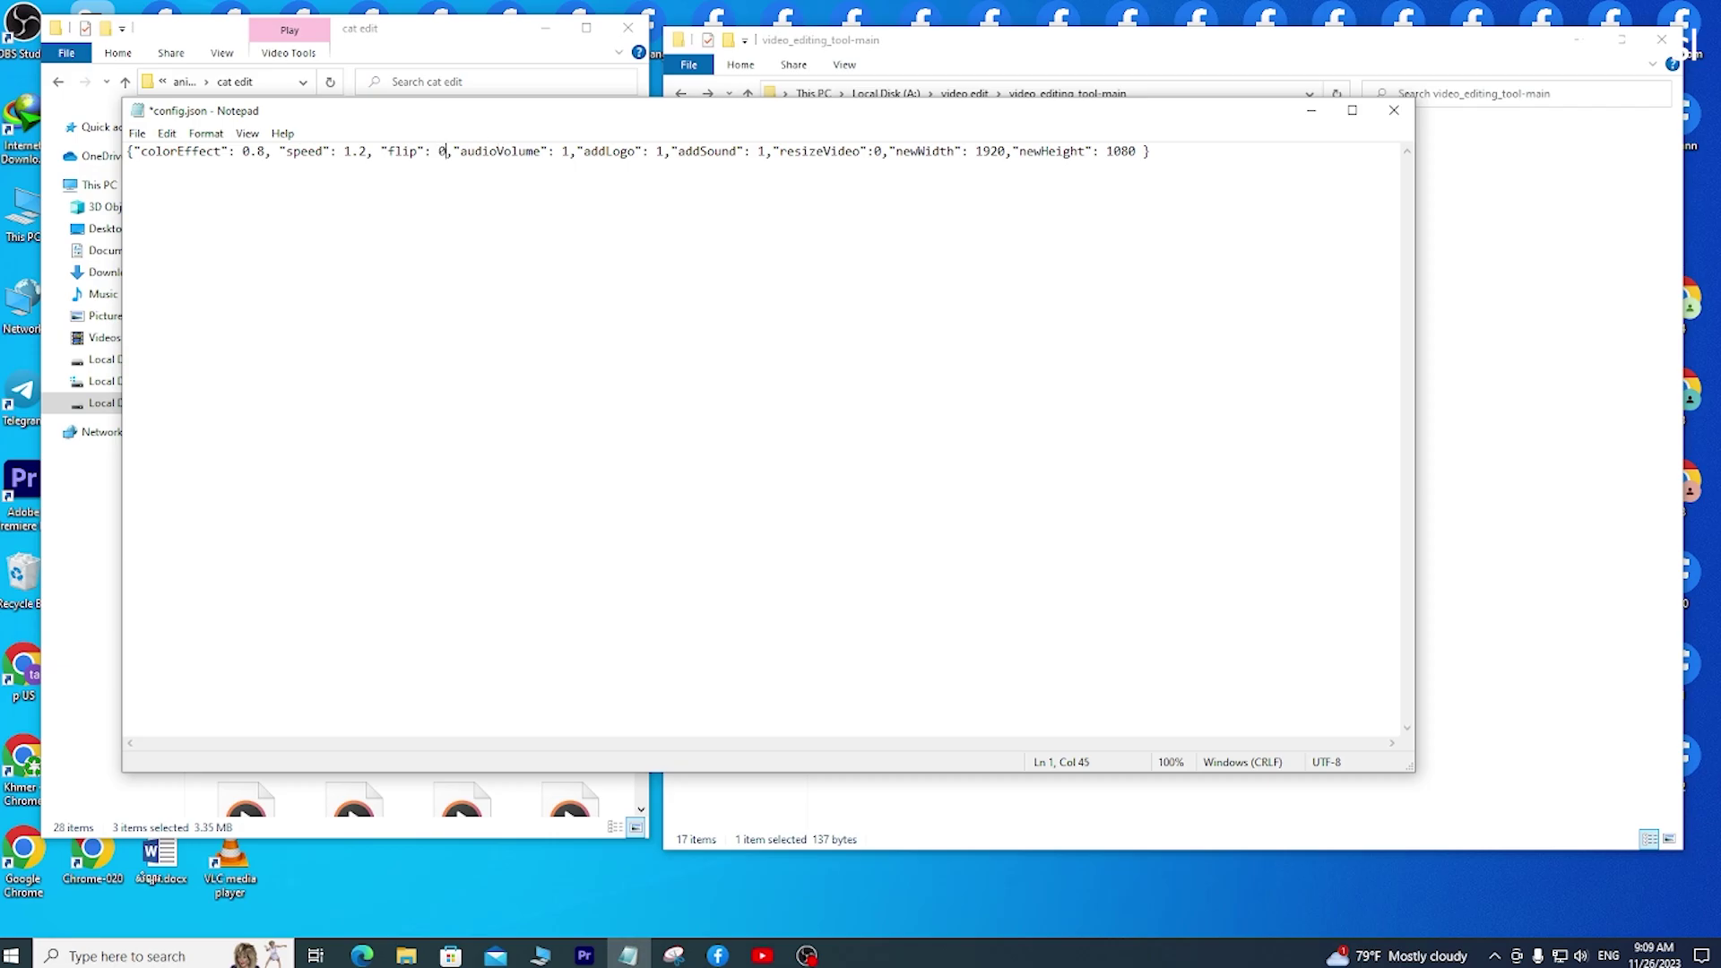
pyautogui.press('BackSpace')
pyautogui.write('1')
# Set audioVolume to 0.7 in config.json.
pyautogui.doubleClick(566, 150)
pyautogui.click(566, 151)
pyautogui.press('BackSpace')
pyautogui.write('0.')
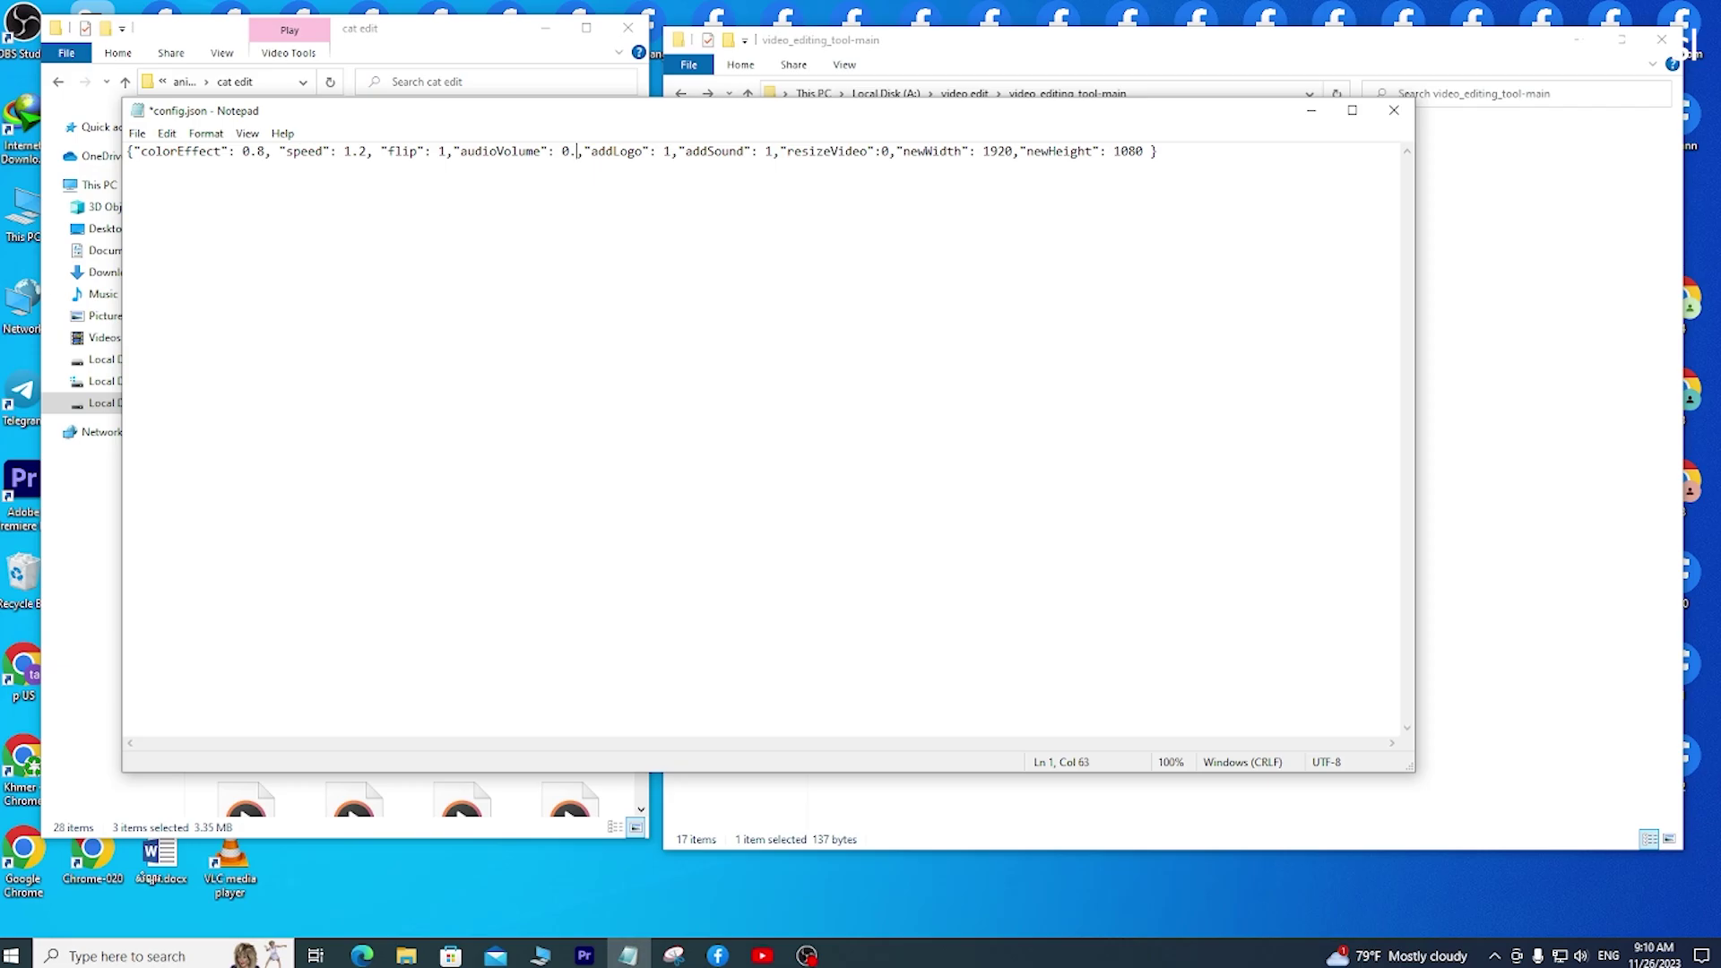
pyautogui.write('7')
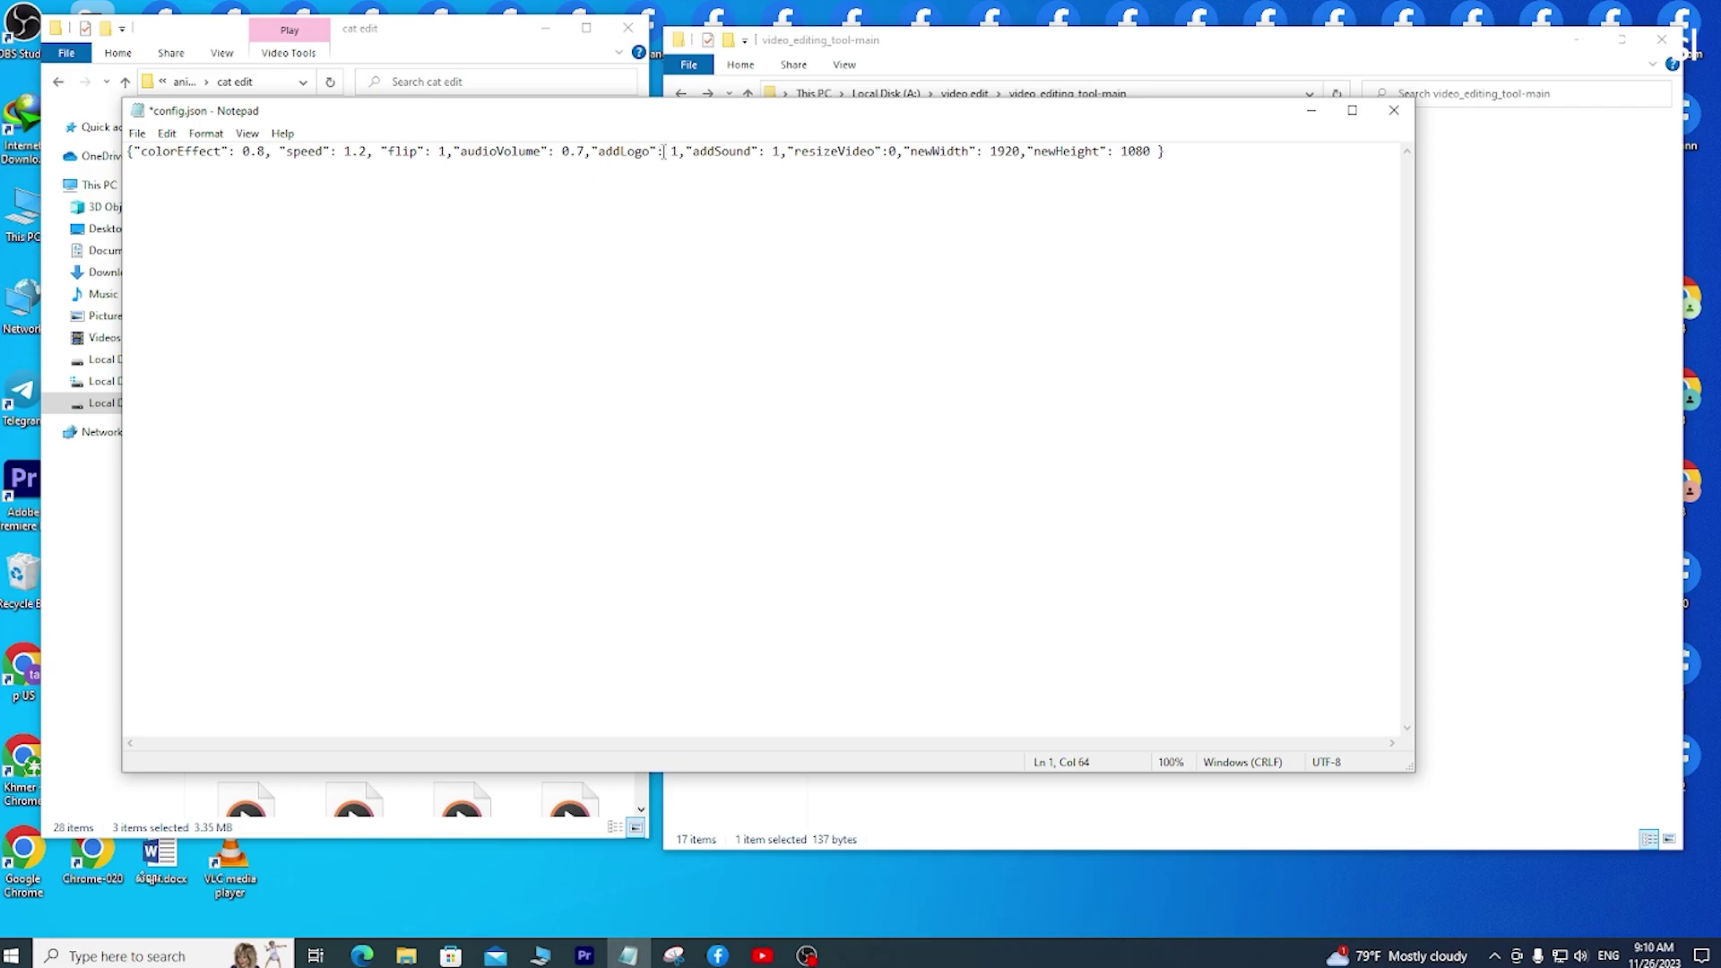
pyautogui.doubleClick(676, 150)
pyautogui.click(677, 151)
# Maximize the config.json window and set resizeVideo to 1.
pyautogui.doubleClick(739, 110)
pyautogui.click(743, 108)
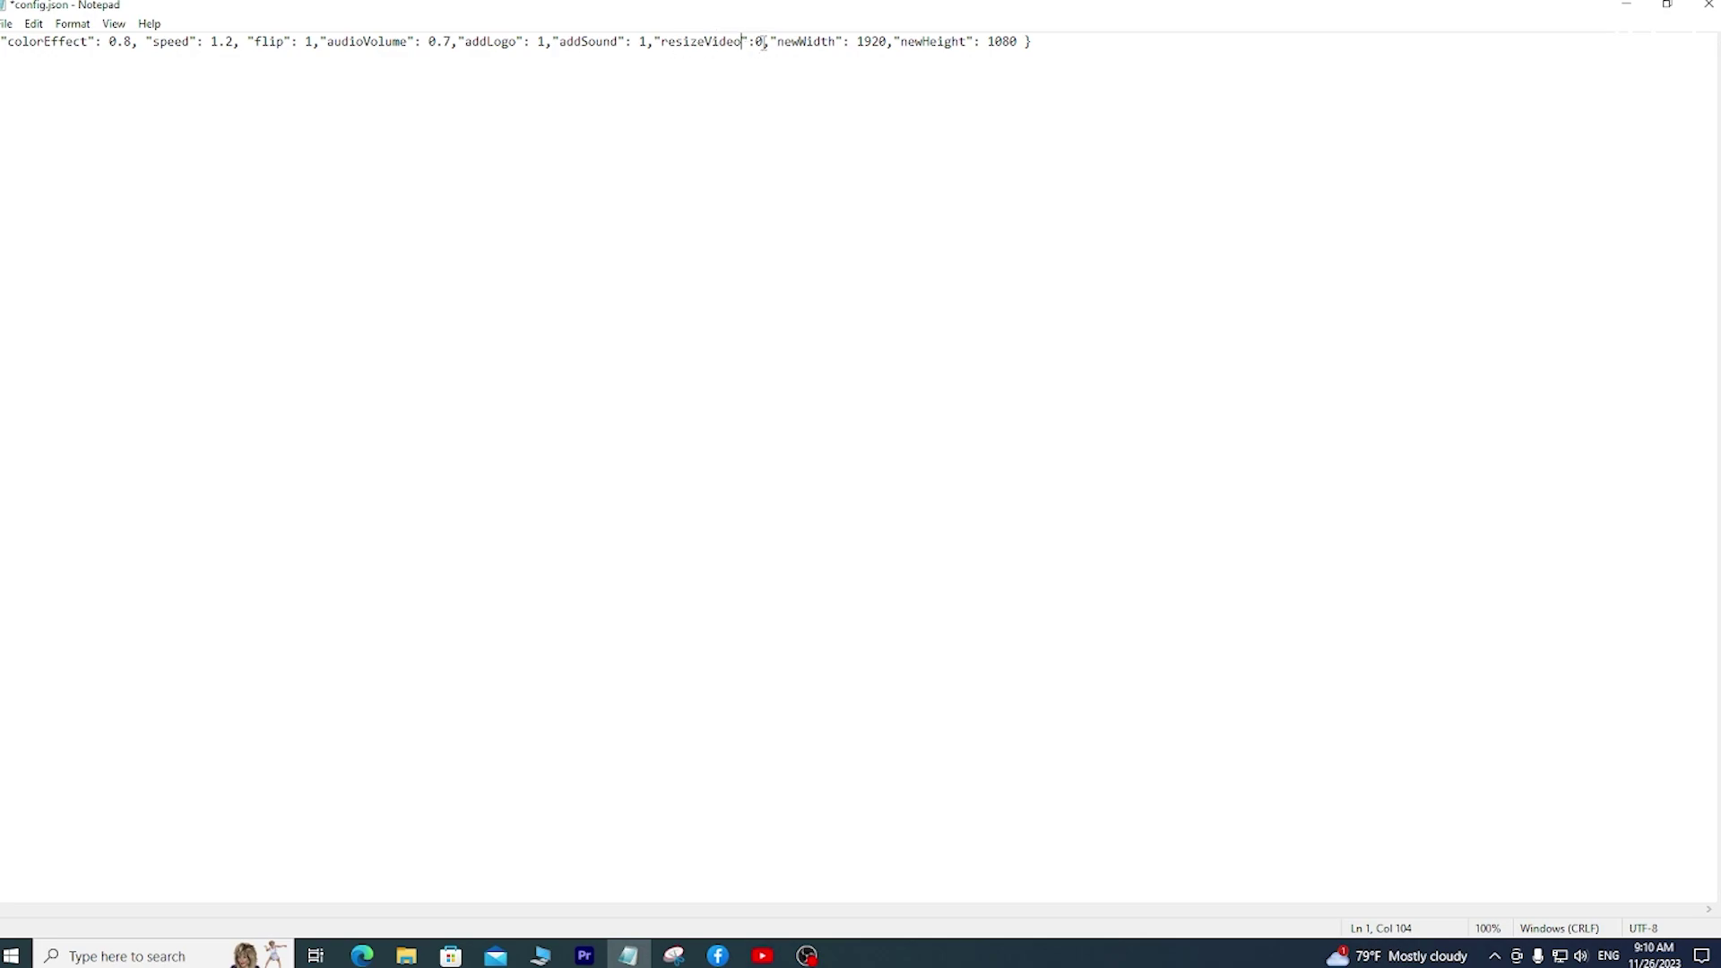
pyautogui.press('BackSpace')
pyautogui.write('1')
pyautogui.press('BackSpace')
pyautogui.write('0')
pyautogui.press('BackSpace')
pyautogui.write('1')
# Save the edited config.json and close Notepad.
pyautogui.hotkey('ctrl', 's')
pyautogui.rightClick(728, 163)
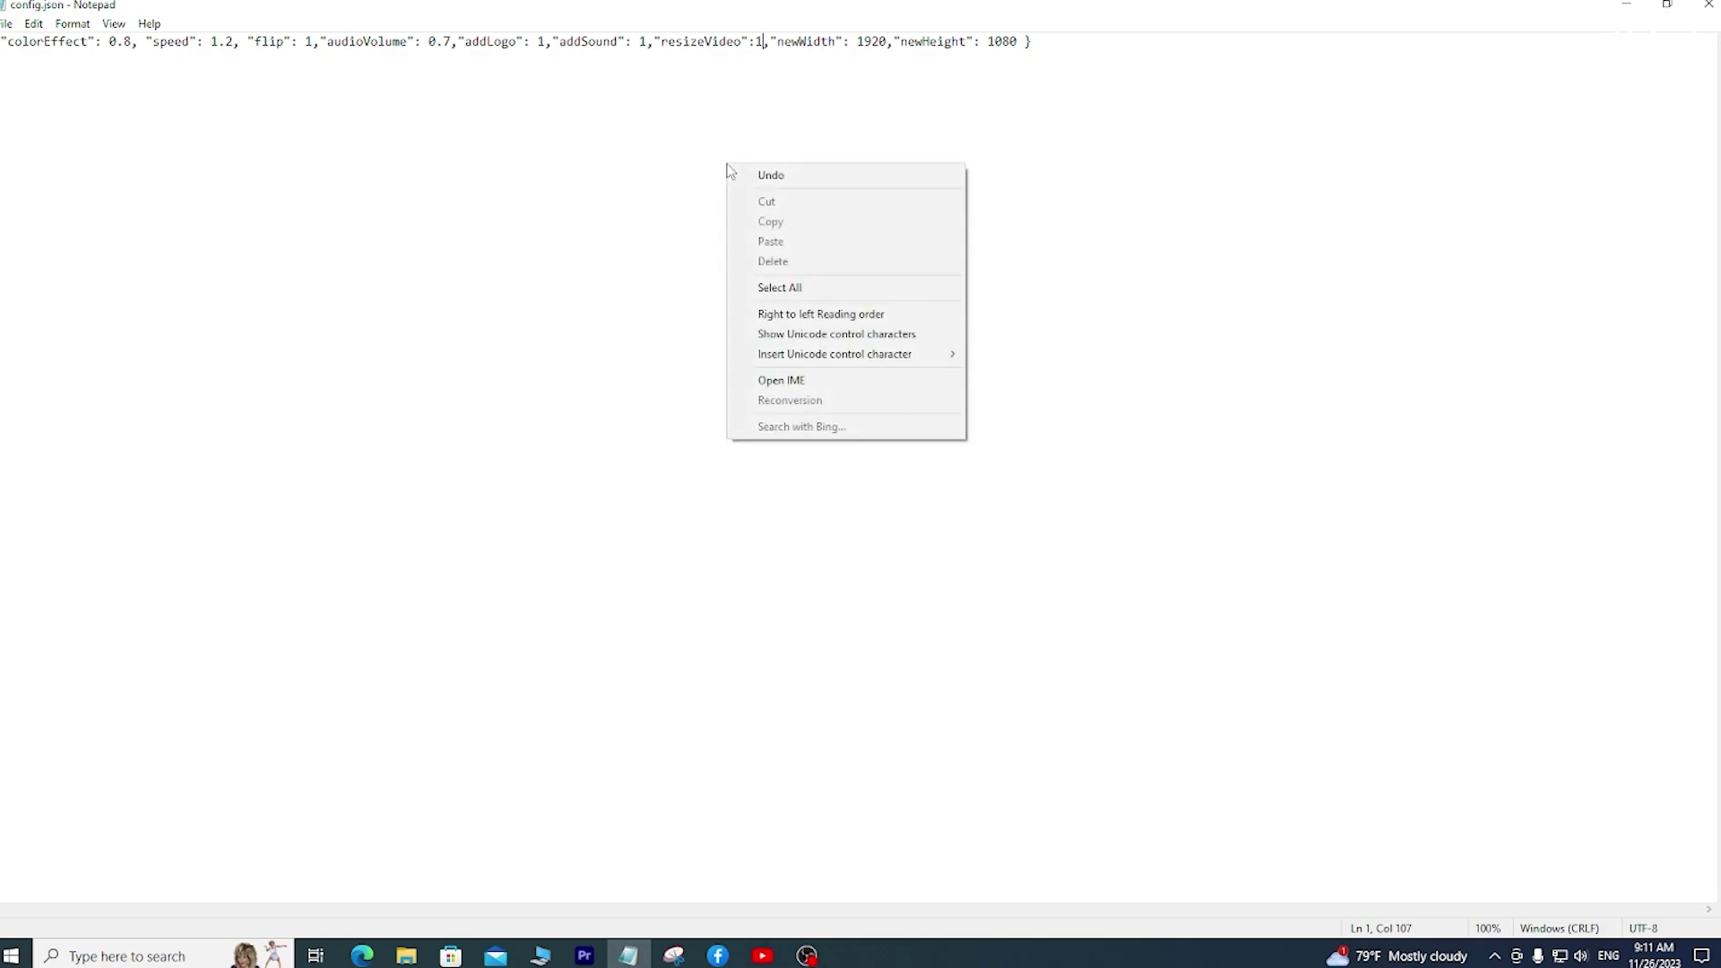
pyautogui.click(663, 268)
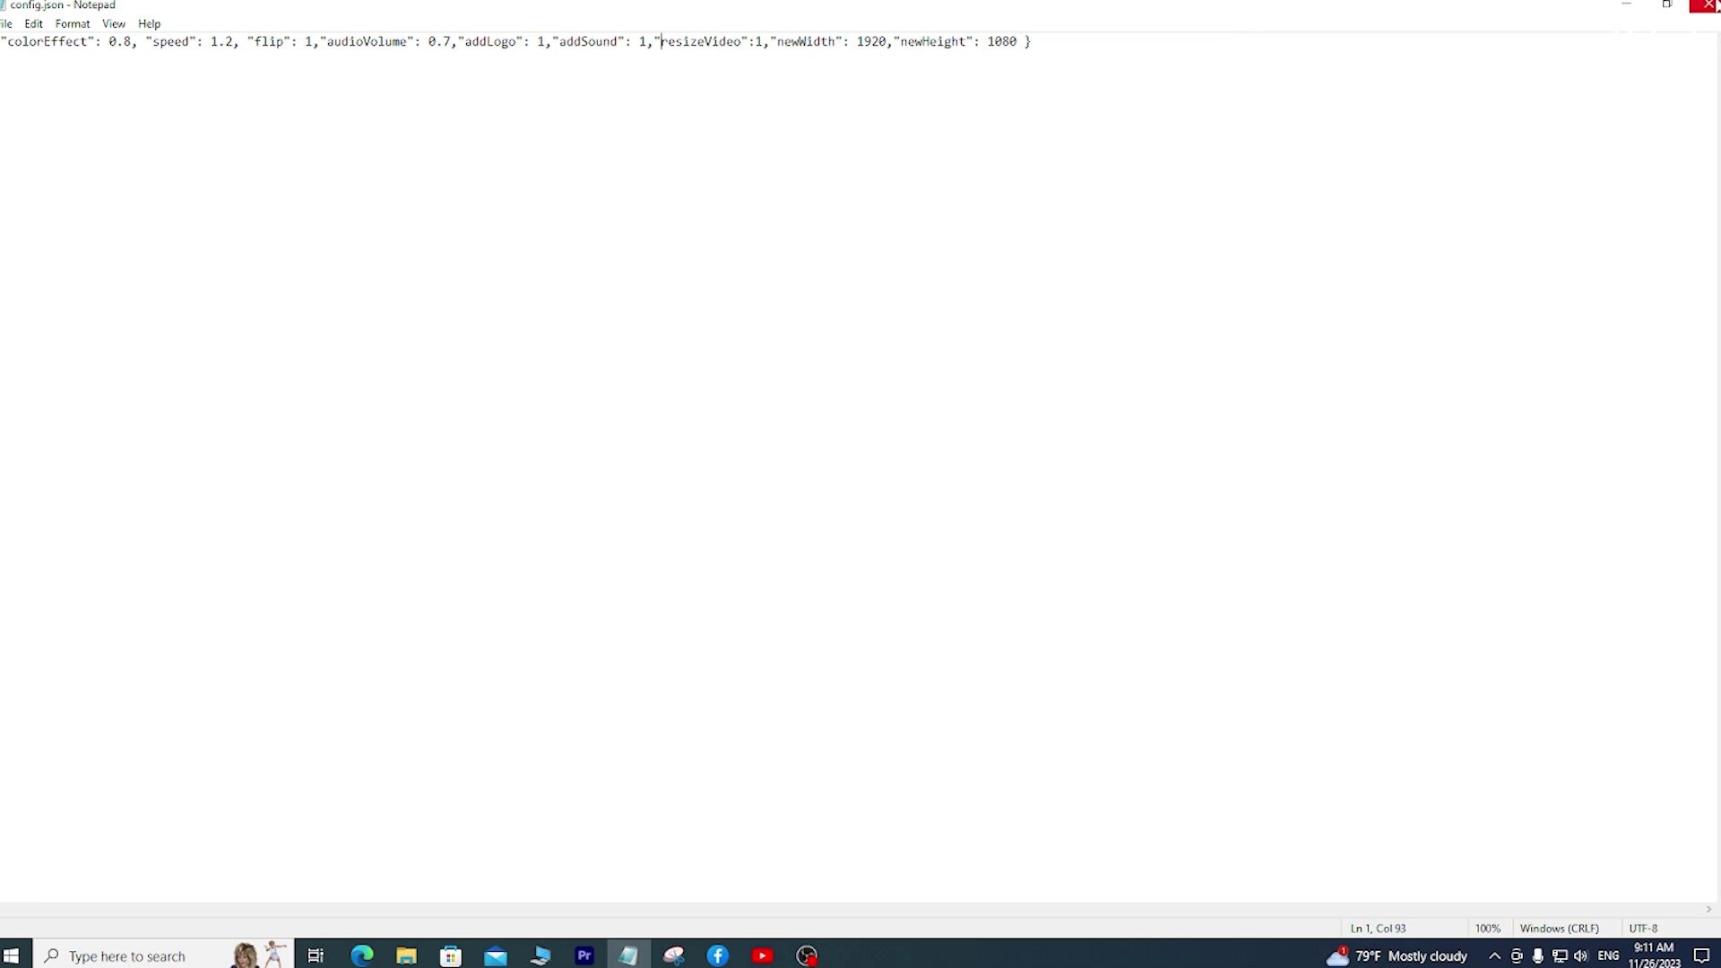
pyautogui.click(1710, 6)
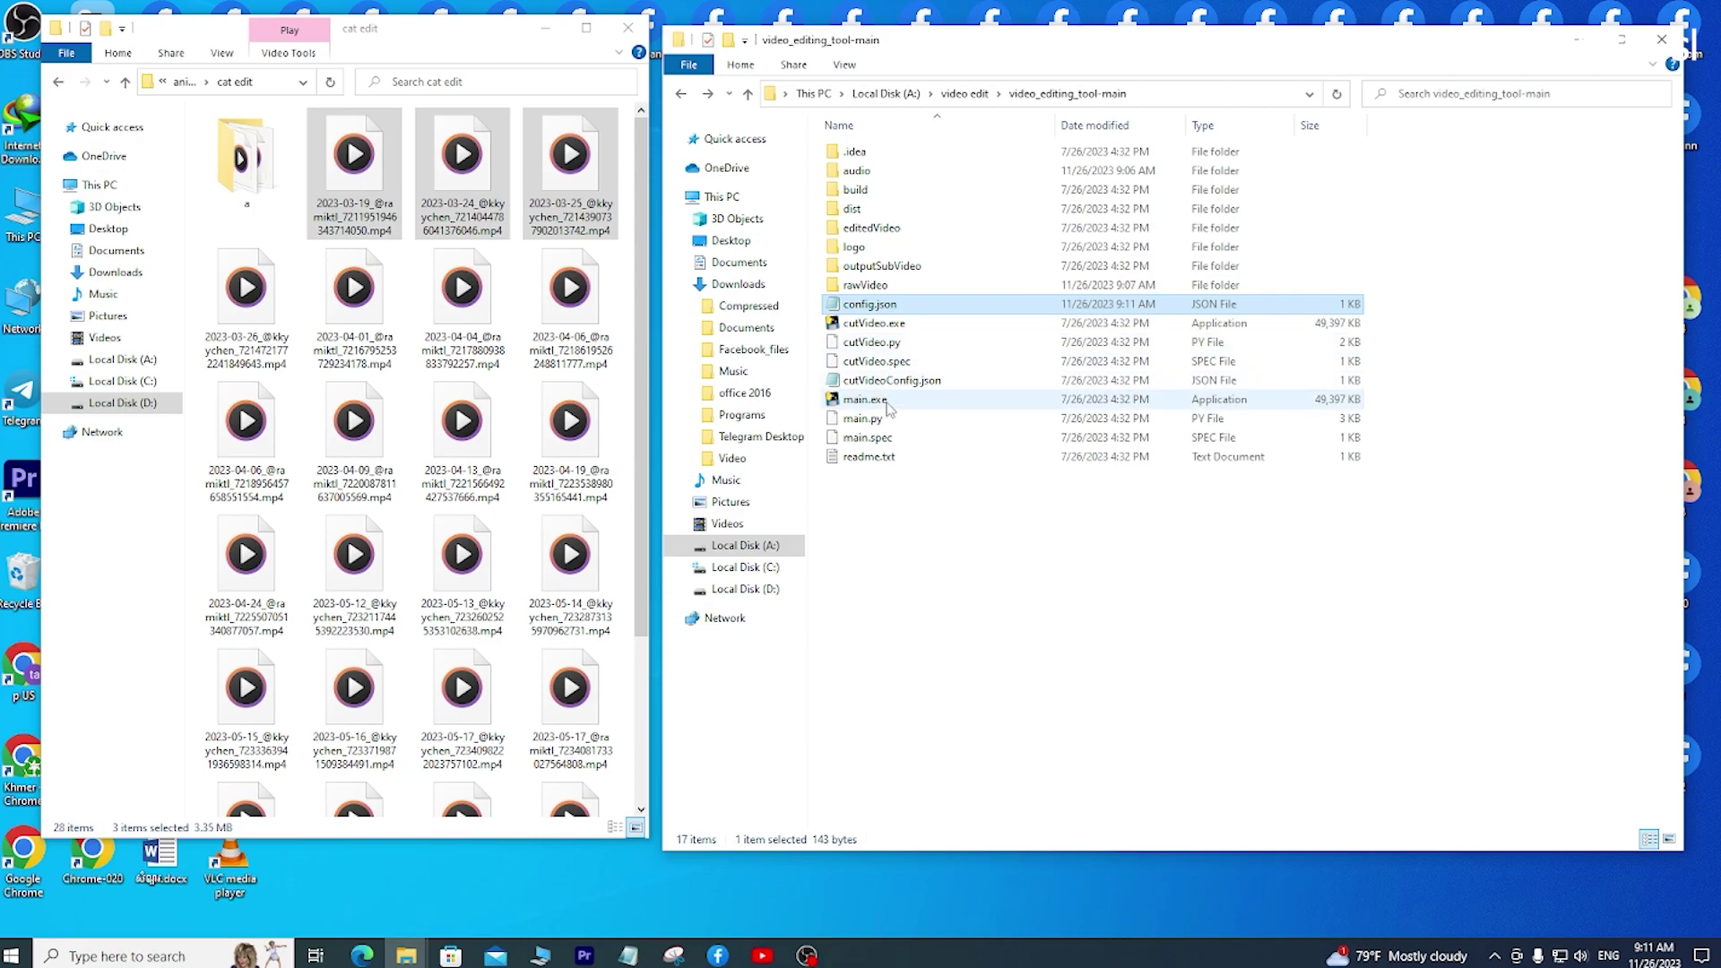
# Run main.exe to process the raw videos, moving its console window to keep the progress and folder in view.
pyautogui.click(889, 408)
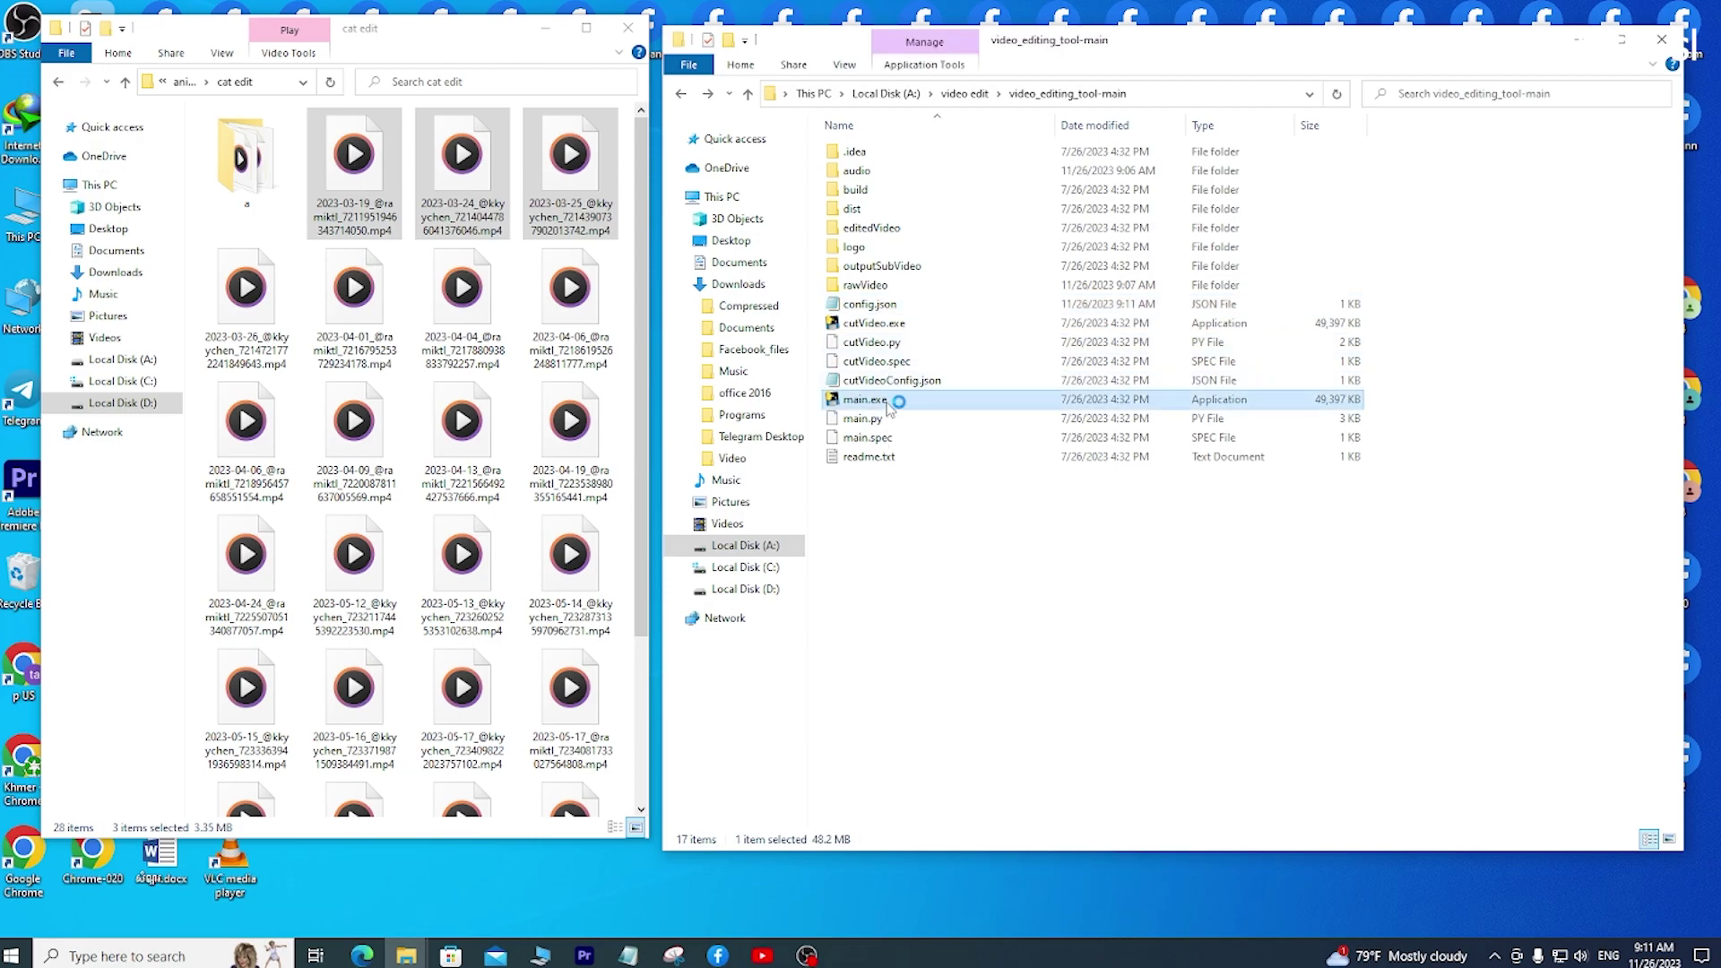
pyautogui.moveTo(668, 136); pyautogui.dragTo(833, 103)
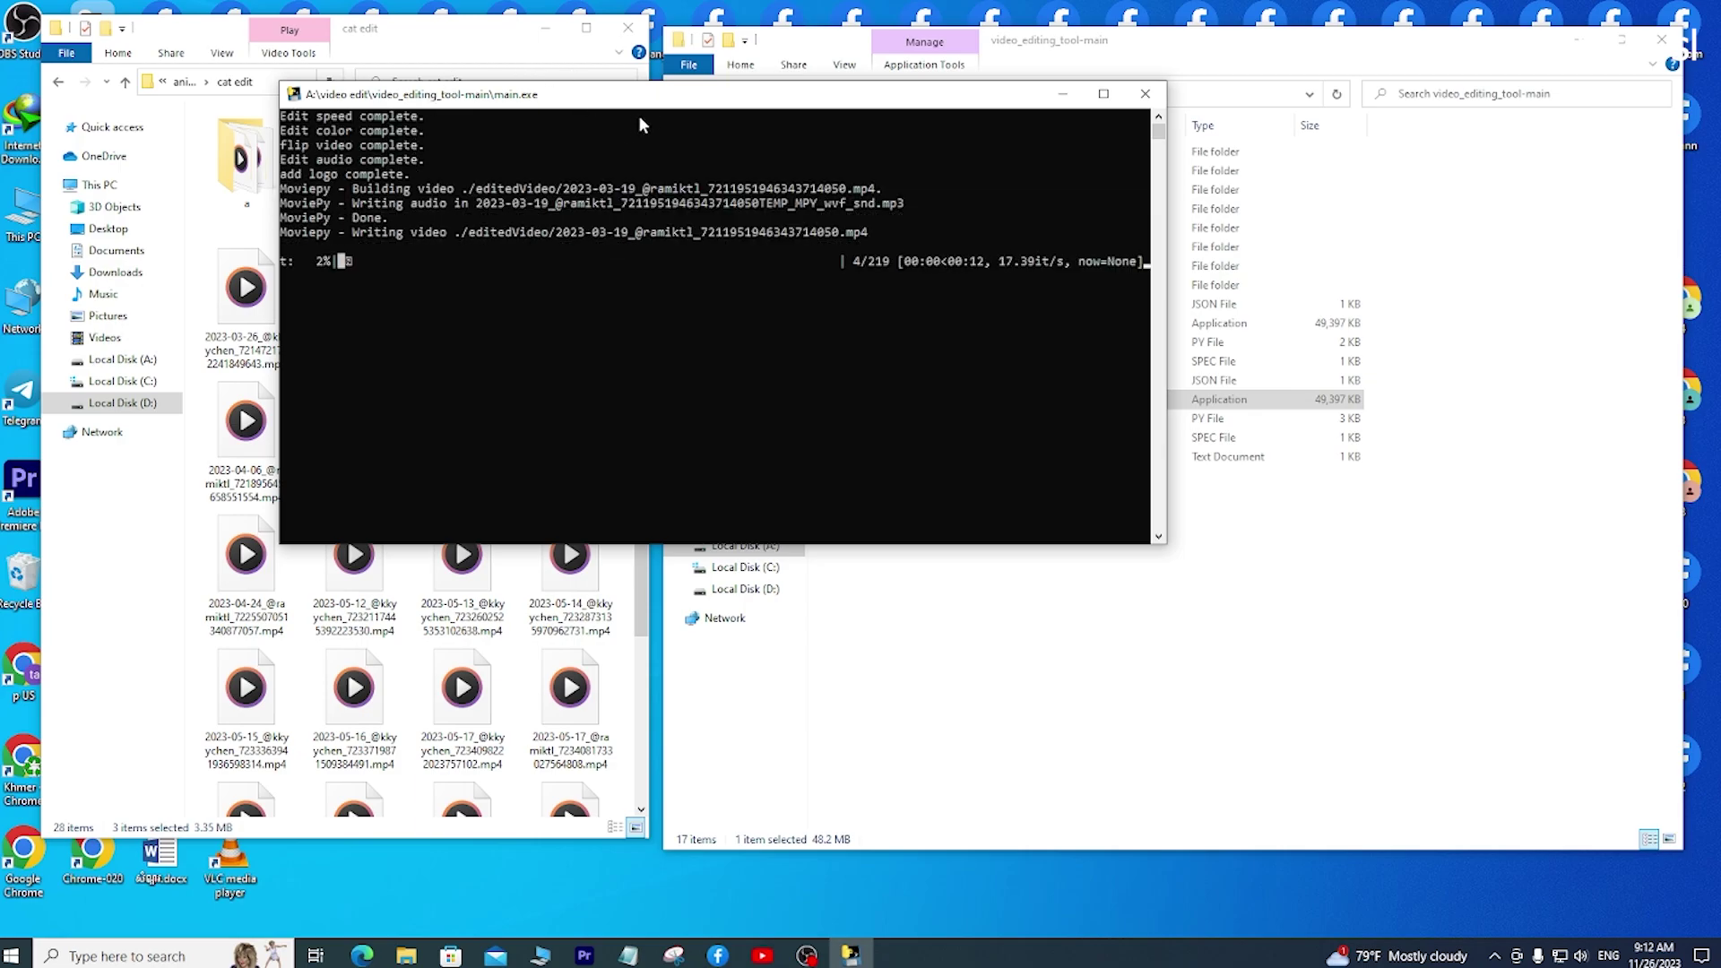
pyautogui.moveTo(659, 103); pyautogui.dragTo(737, 459)
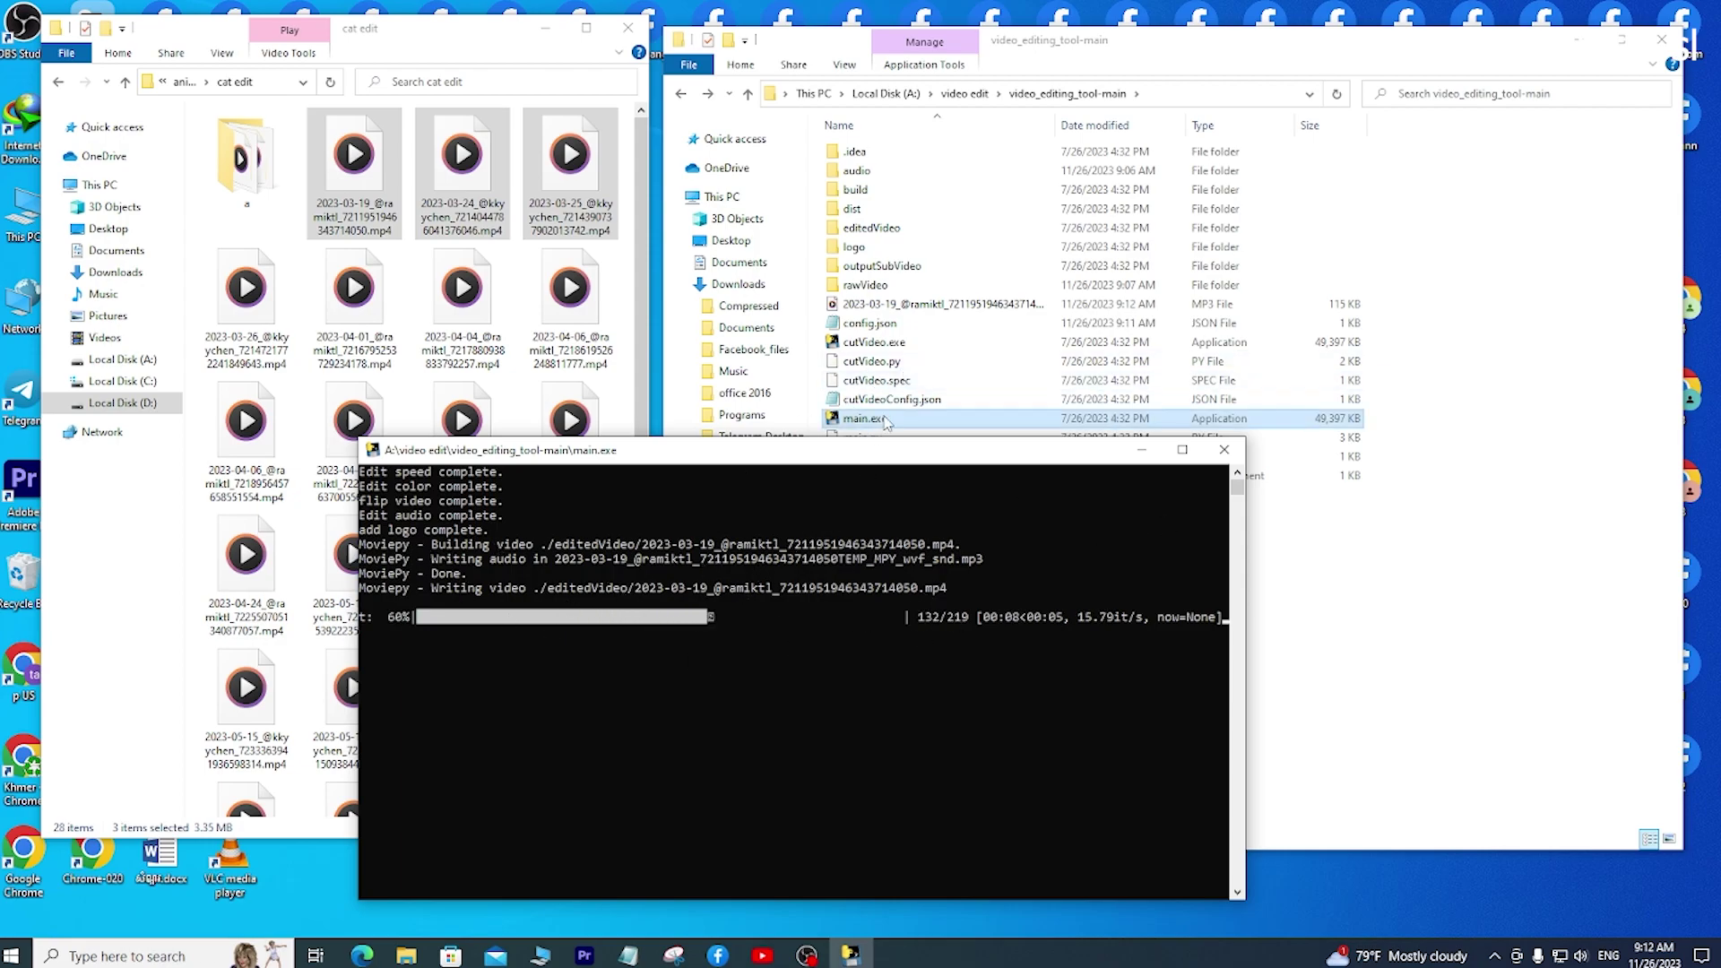
pyautogui.moveTo(866, 453); pyautogui.dragTo(763, 144)
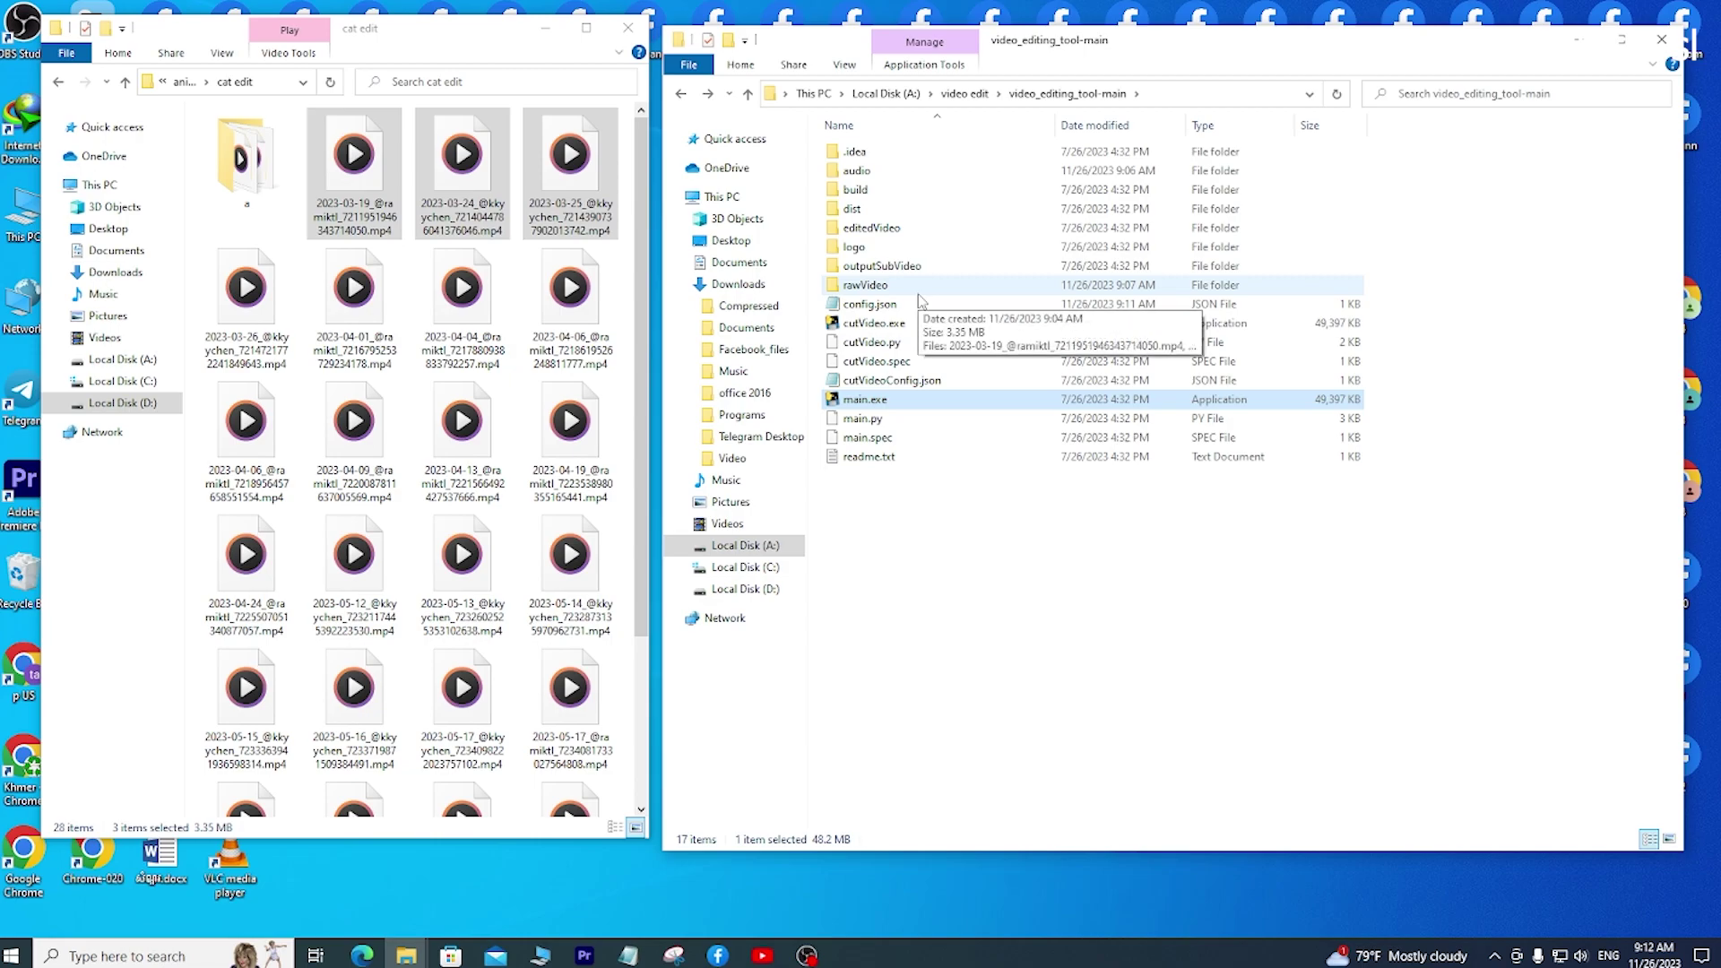
# Open the editedVideo folder and delete the three sample videos in it.
pyautogui.doubleClick(903, 235)
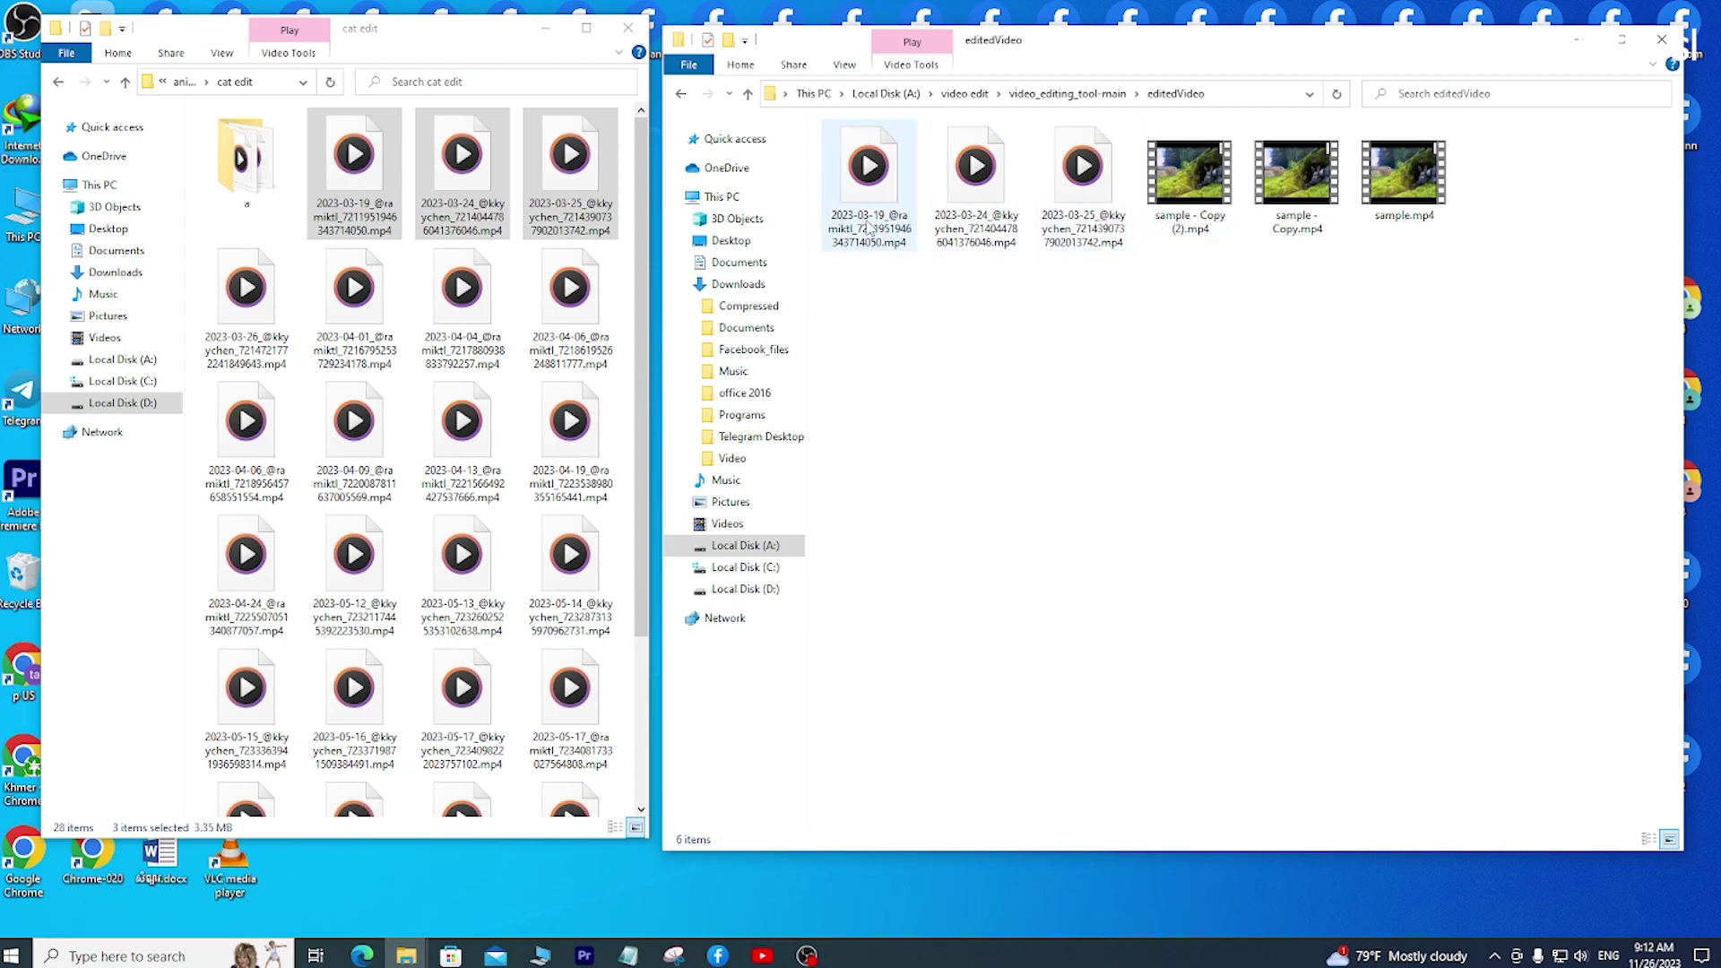
pyautogui.moveTo(1212, 268); pyautogui.dragTo(1448, 135)
pyautogui.rightClick(1439, 188)
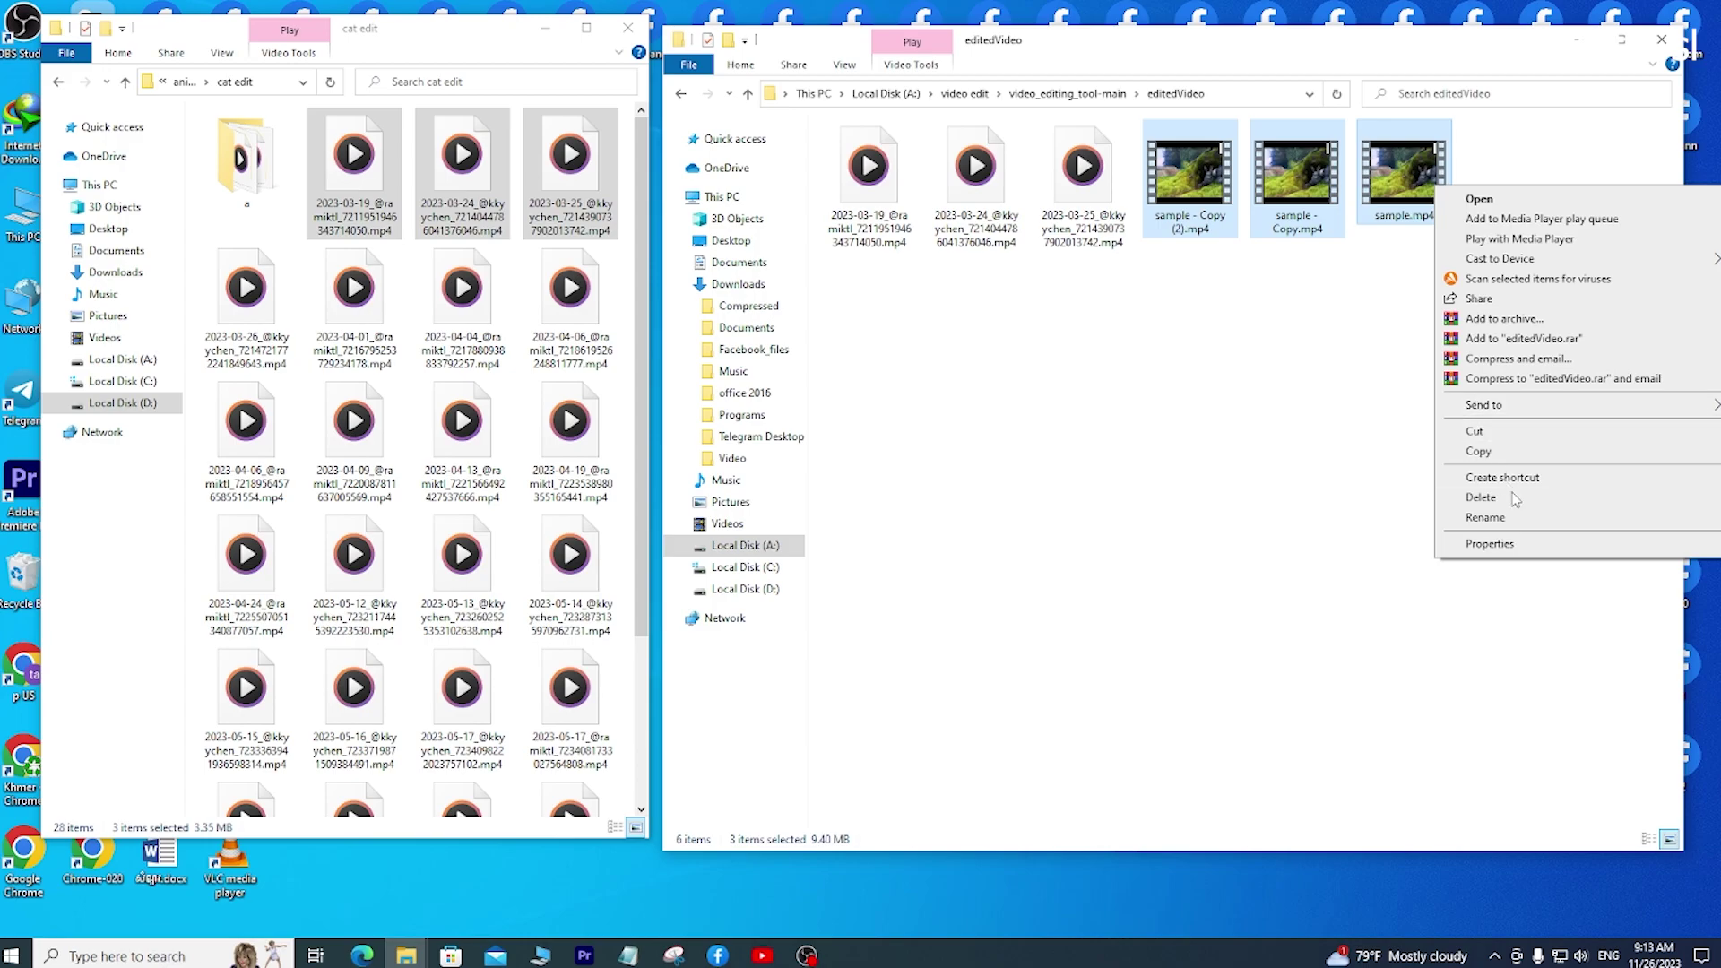
pyautogui.click(1480, 498)
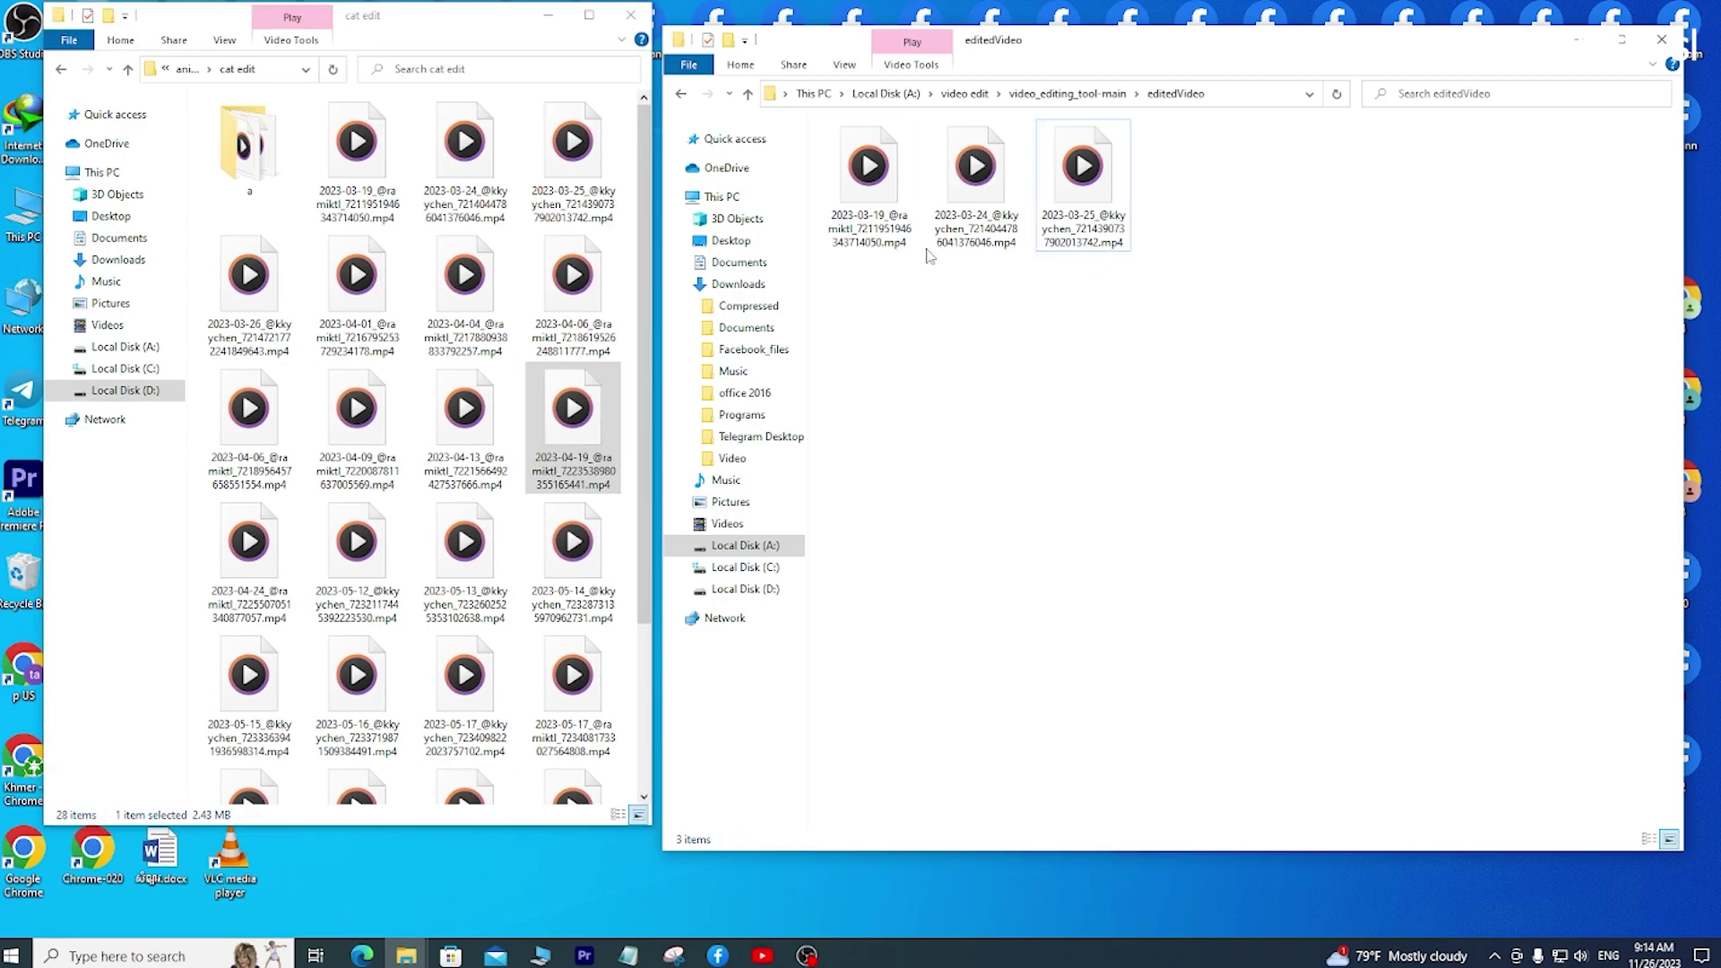
# Open the first edited MP4 in VLC media player and replay it from the beginning.
pyautogui.click(856, 180)
pyautogui.rightClick(856, 179)
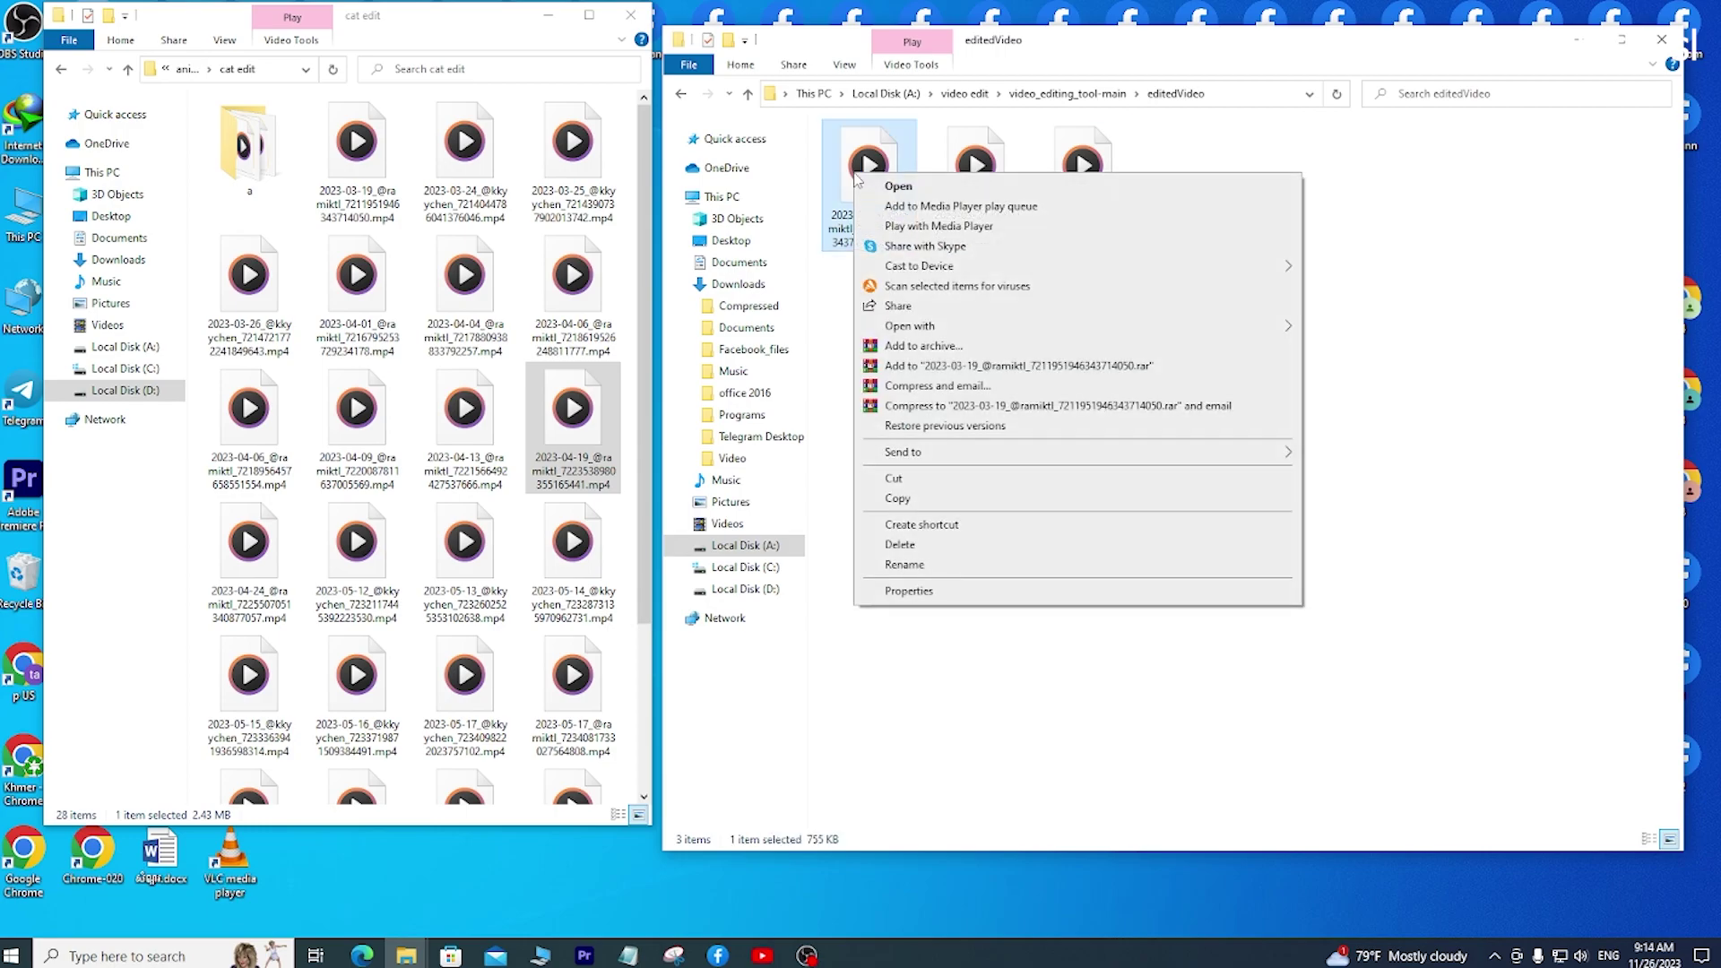
pyautogui.moveTo(968, 326)
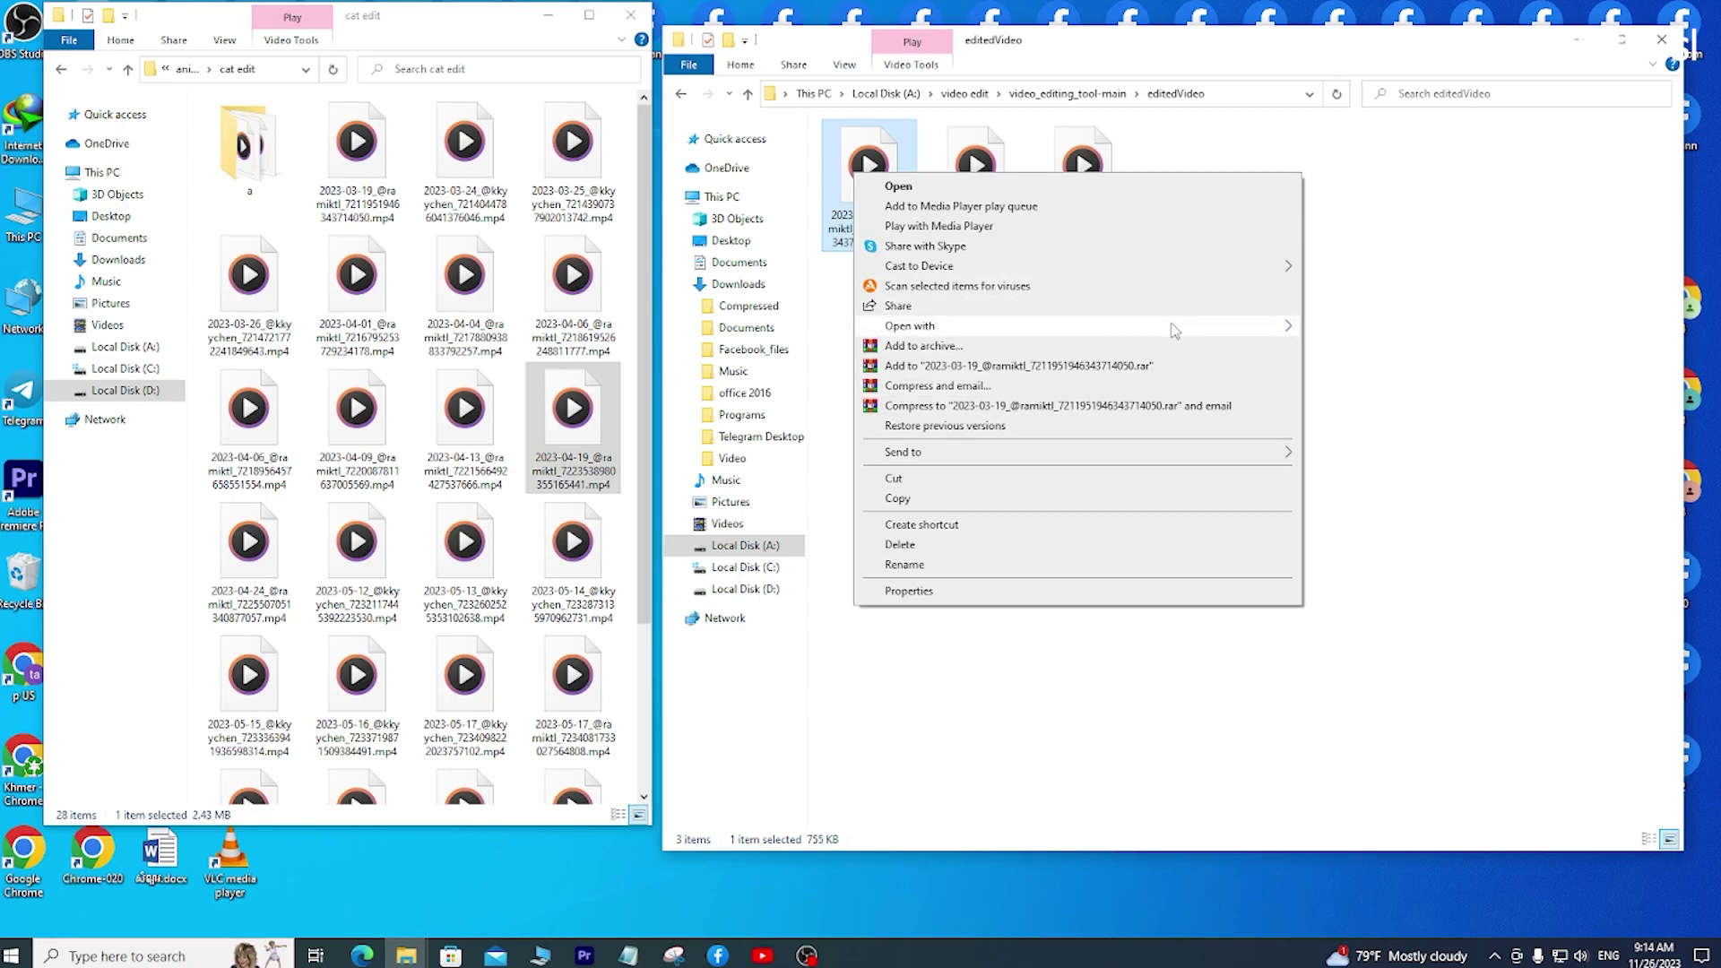
pyautogui.moveTo(1174, 331)
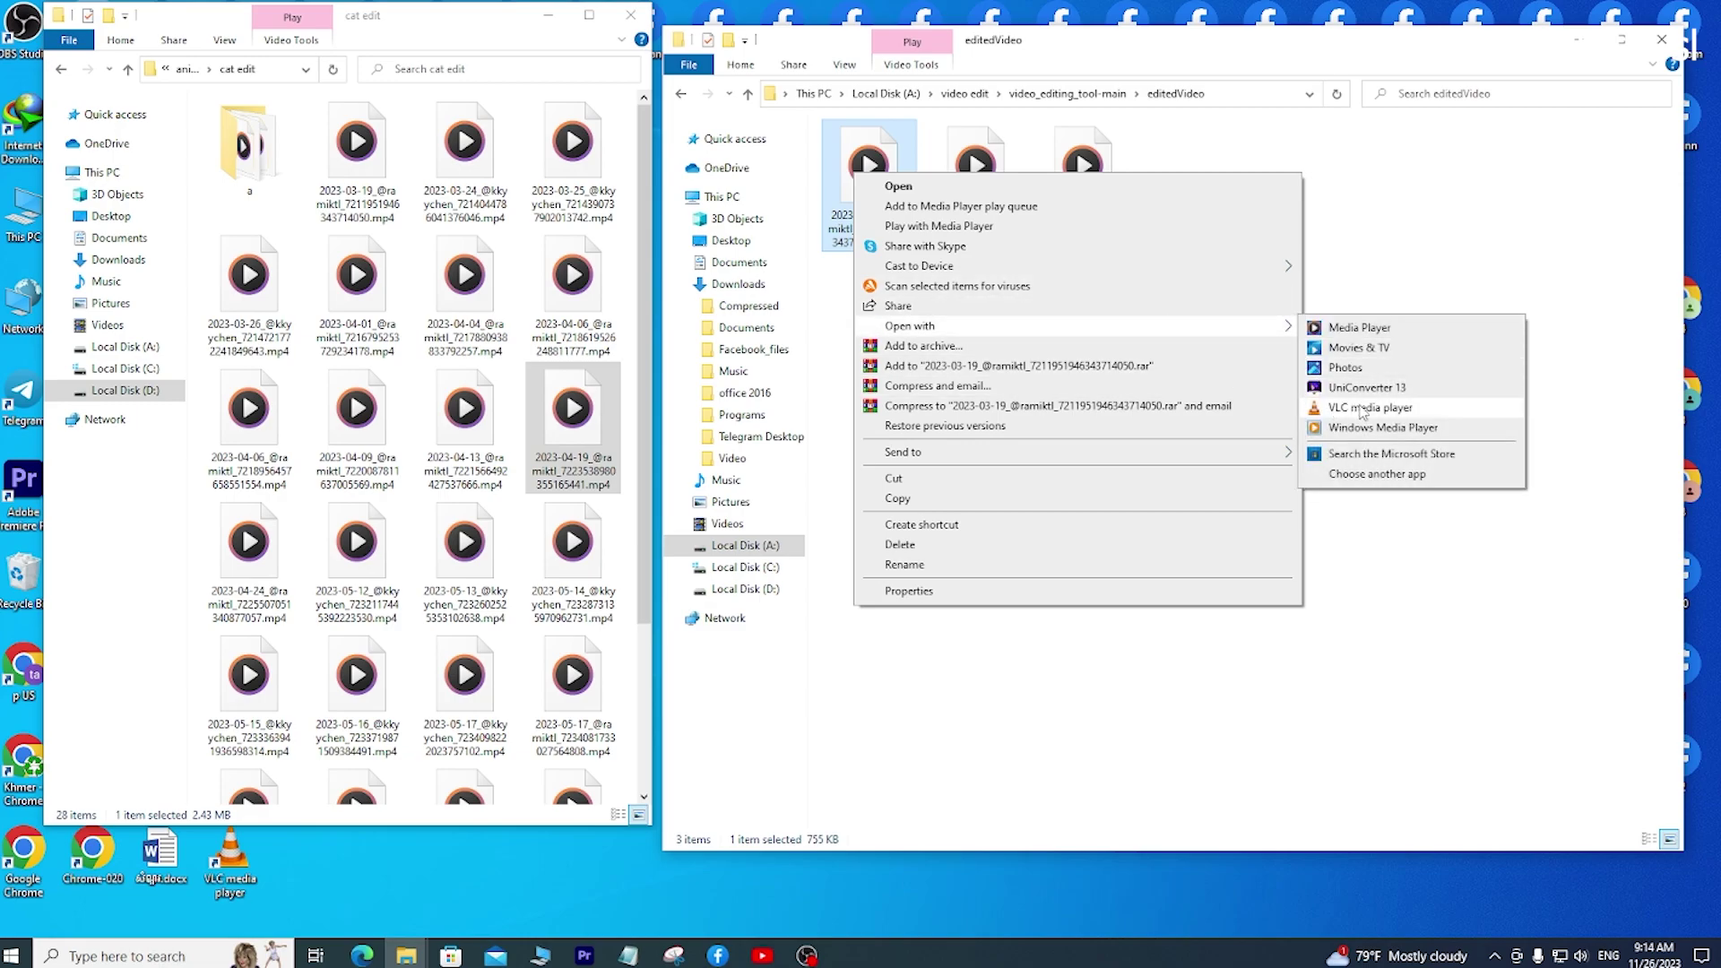
pyautogui.click(1376, 409)
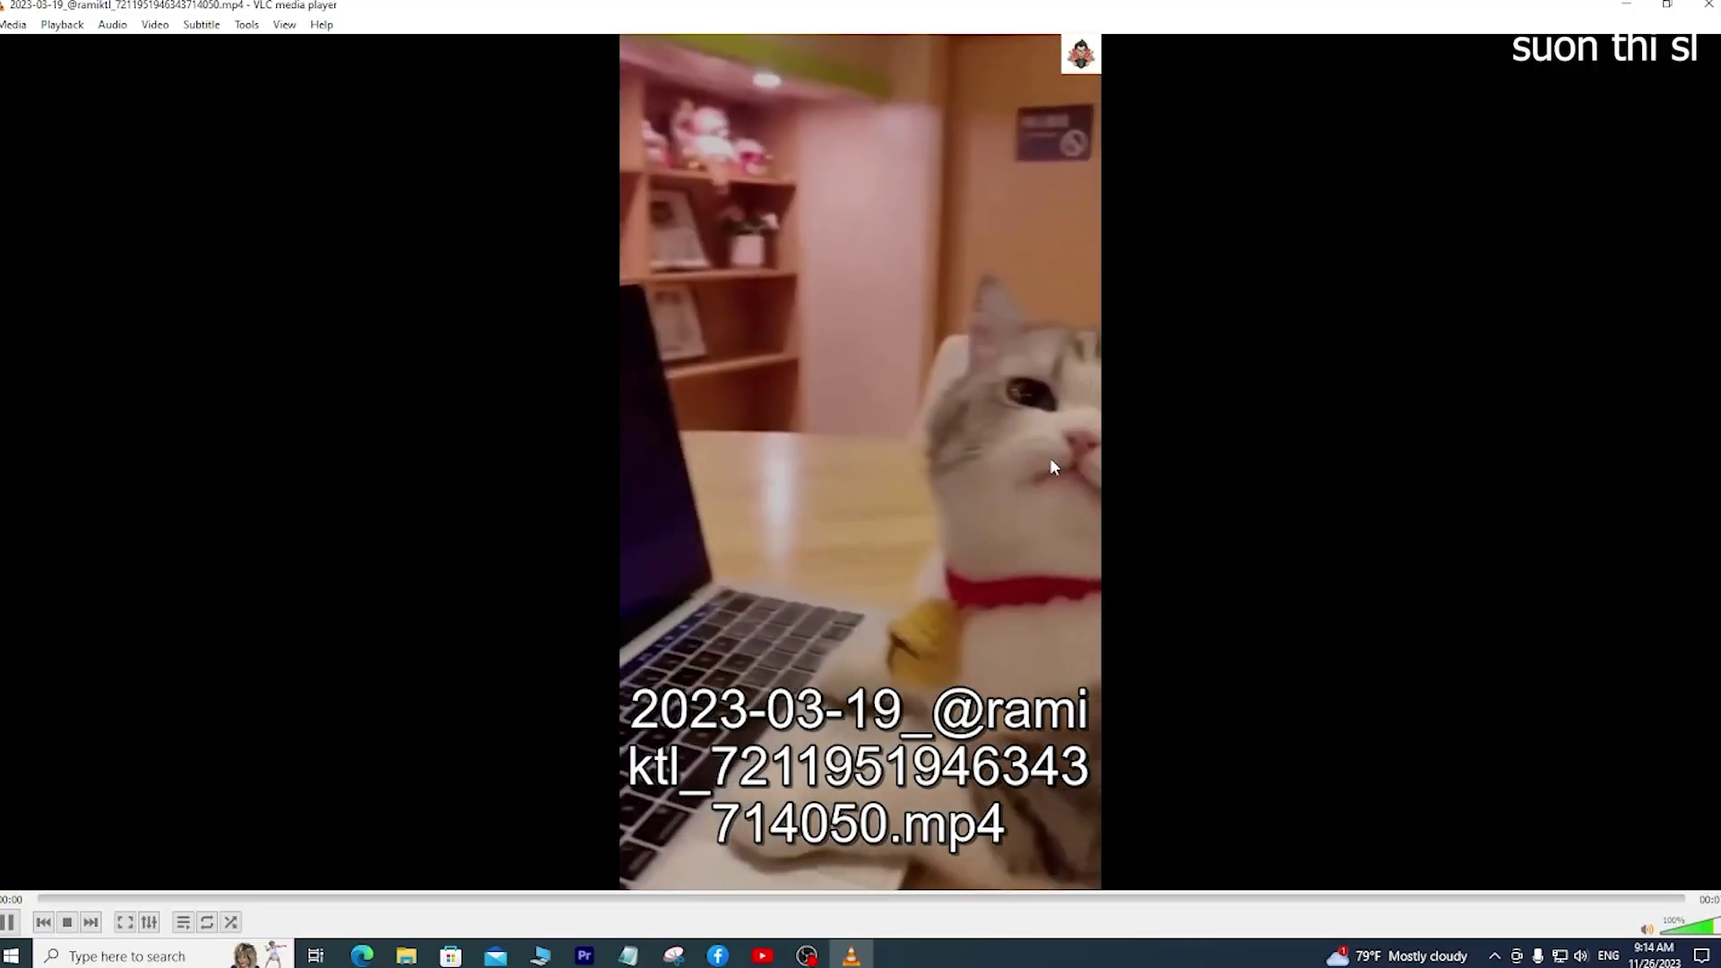
pyautogui.click(69, 924)
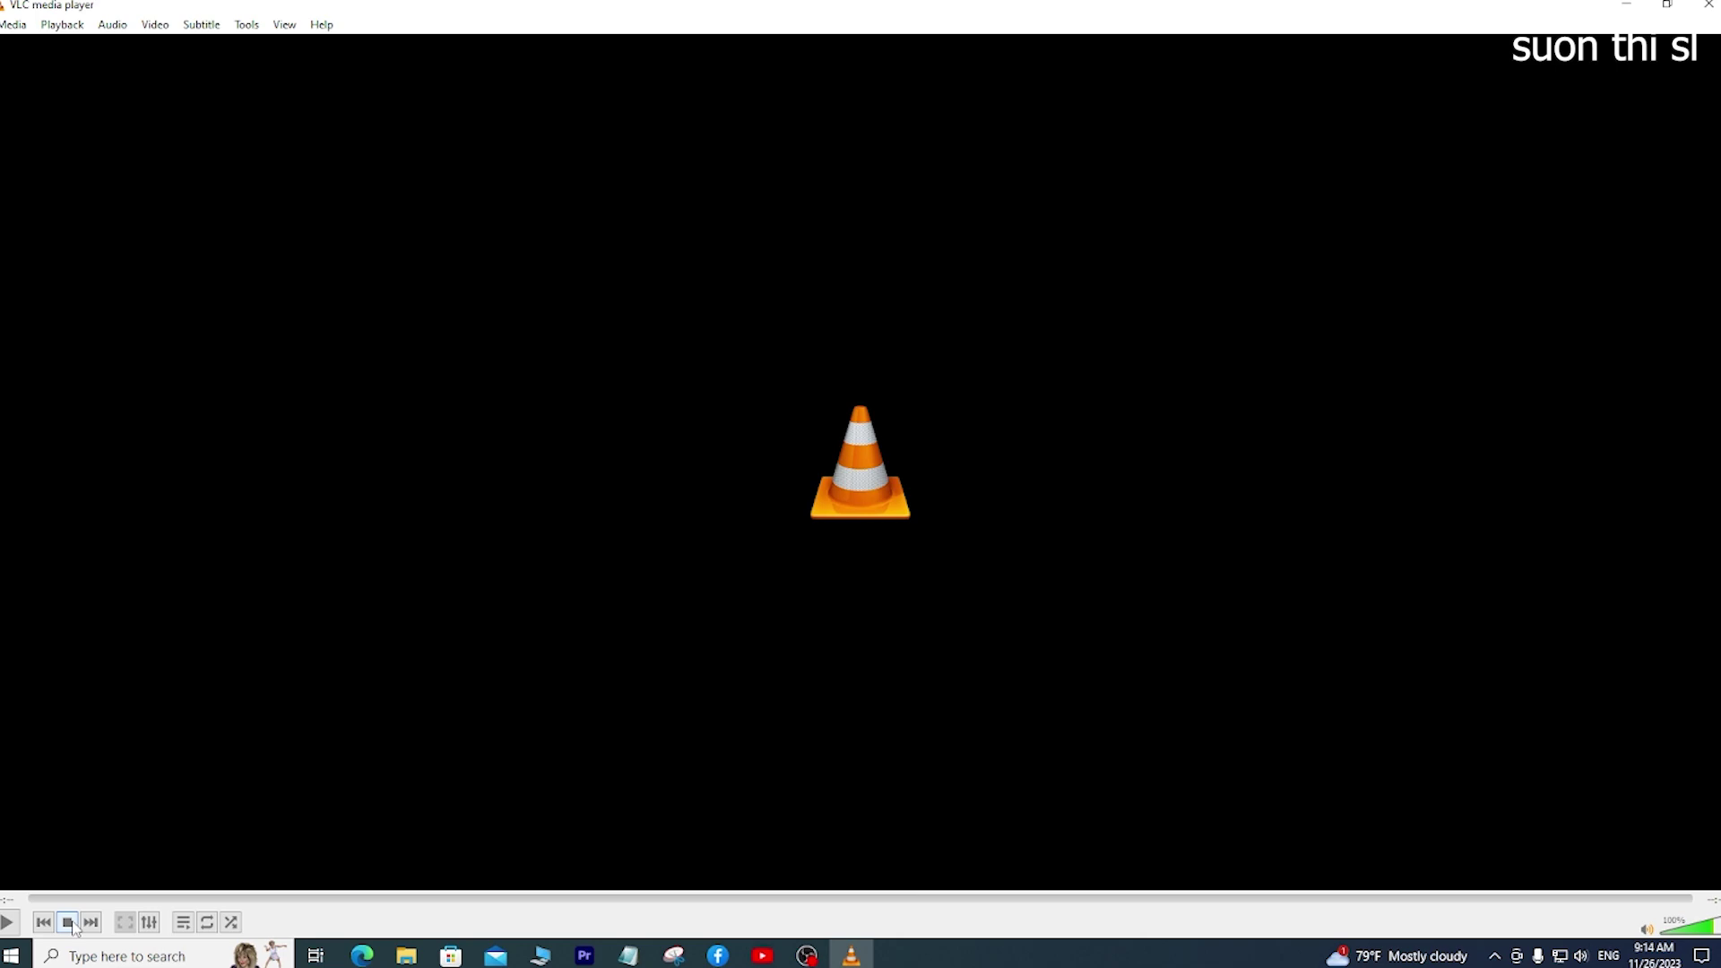
pyautogui.click(6, 925)
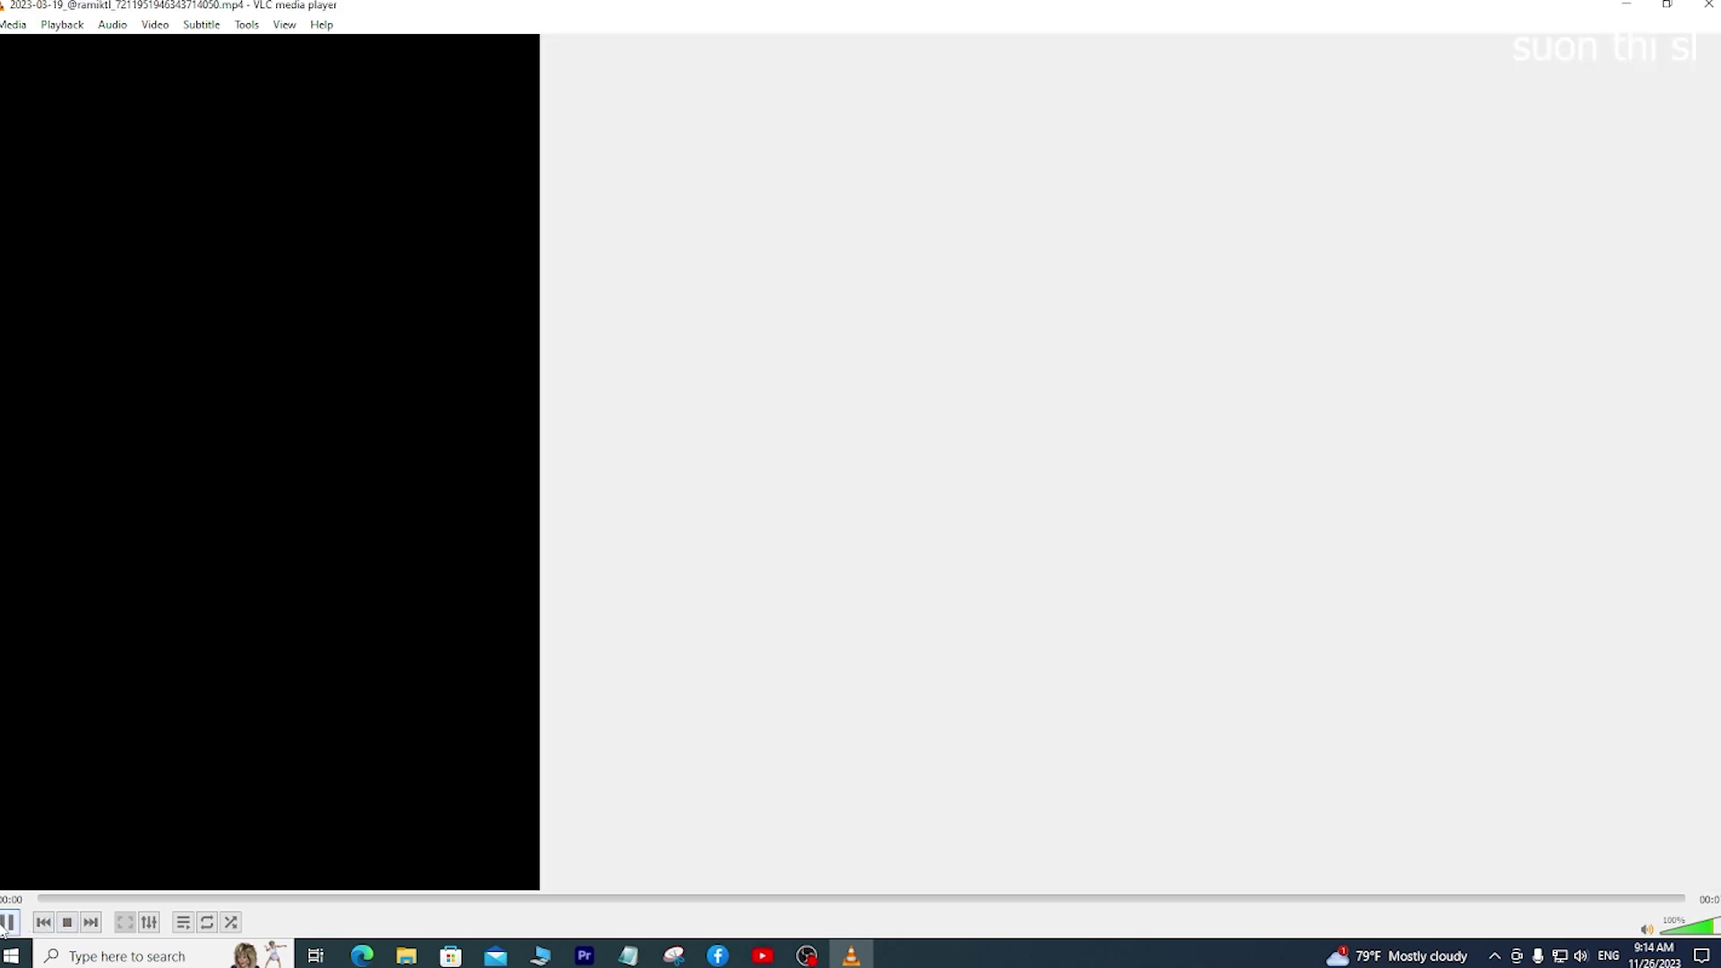
# Close the edited video, play the matching original from the rawVideo folder in VLC media player for comparison, and close it.
pyautogui.click(7, 923)
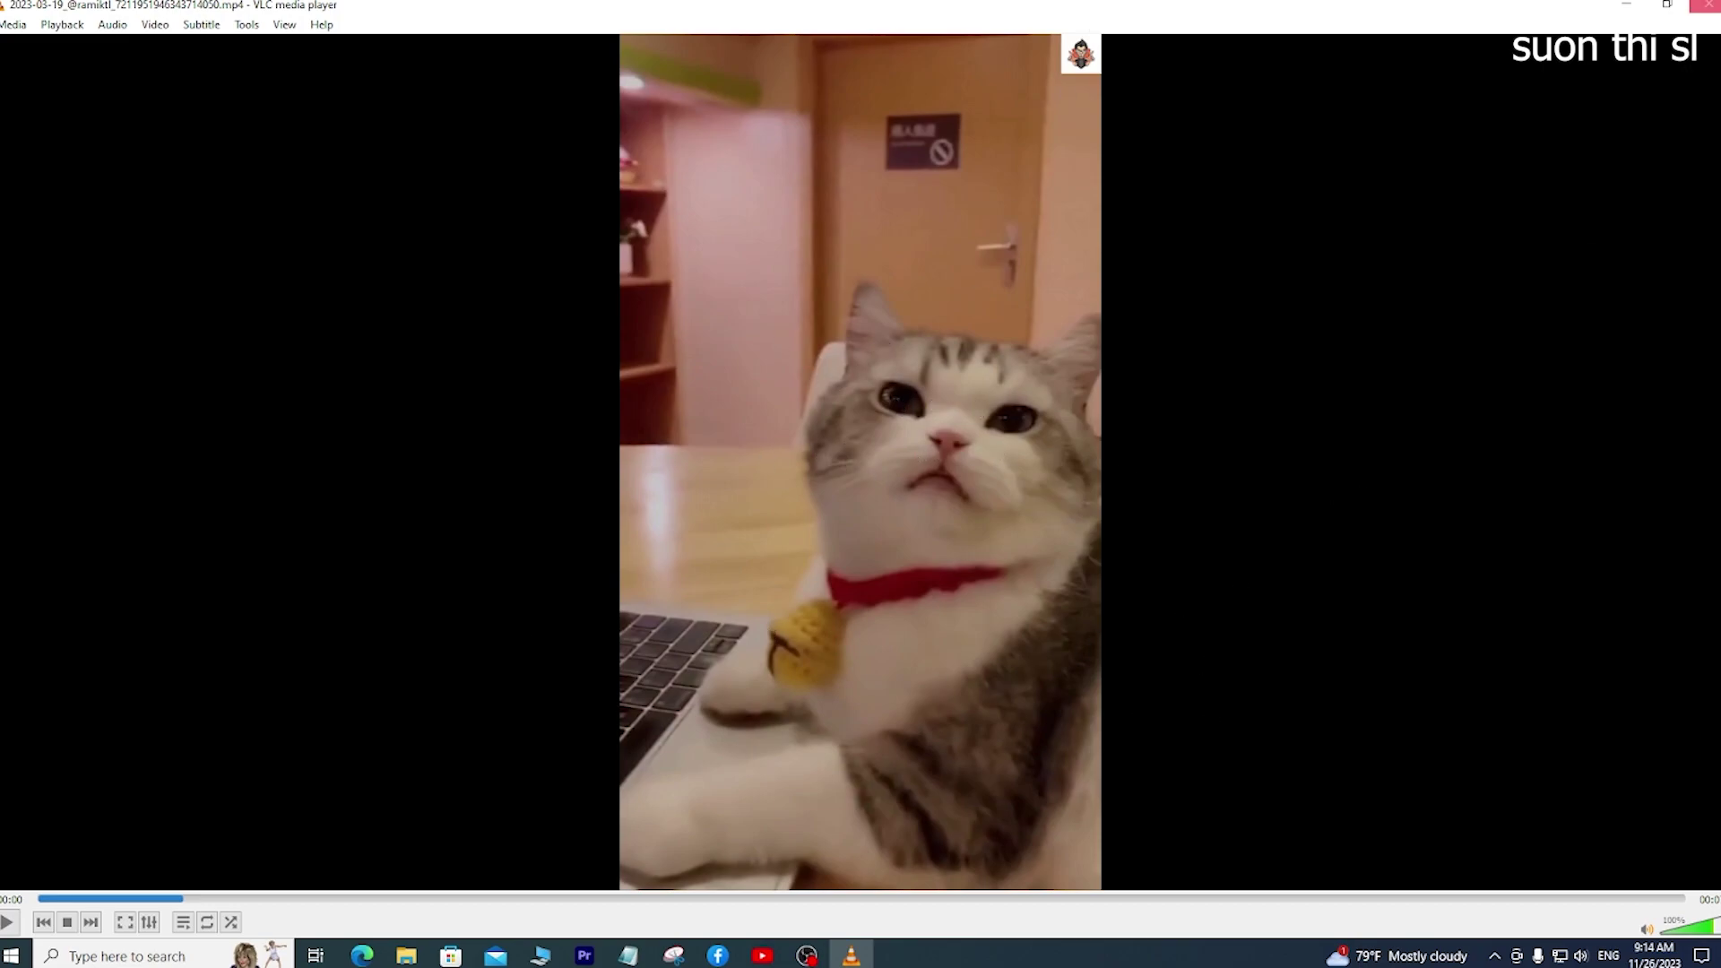
pyautogui.click(1708, 5)
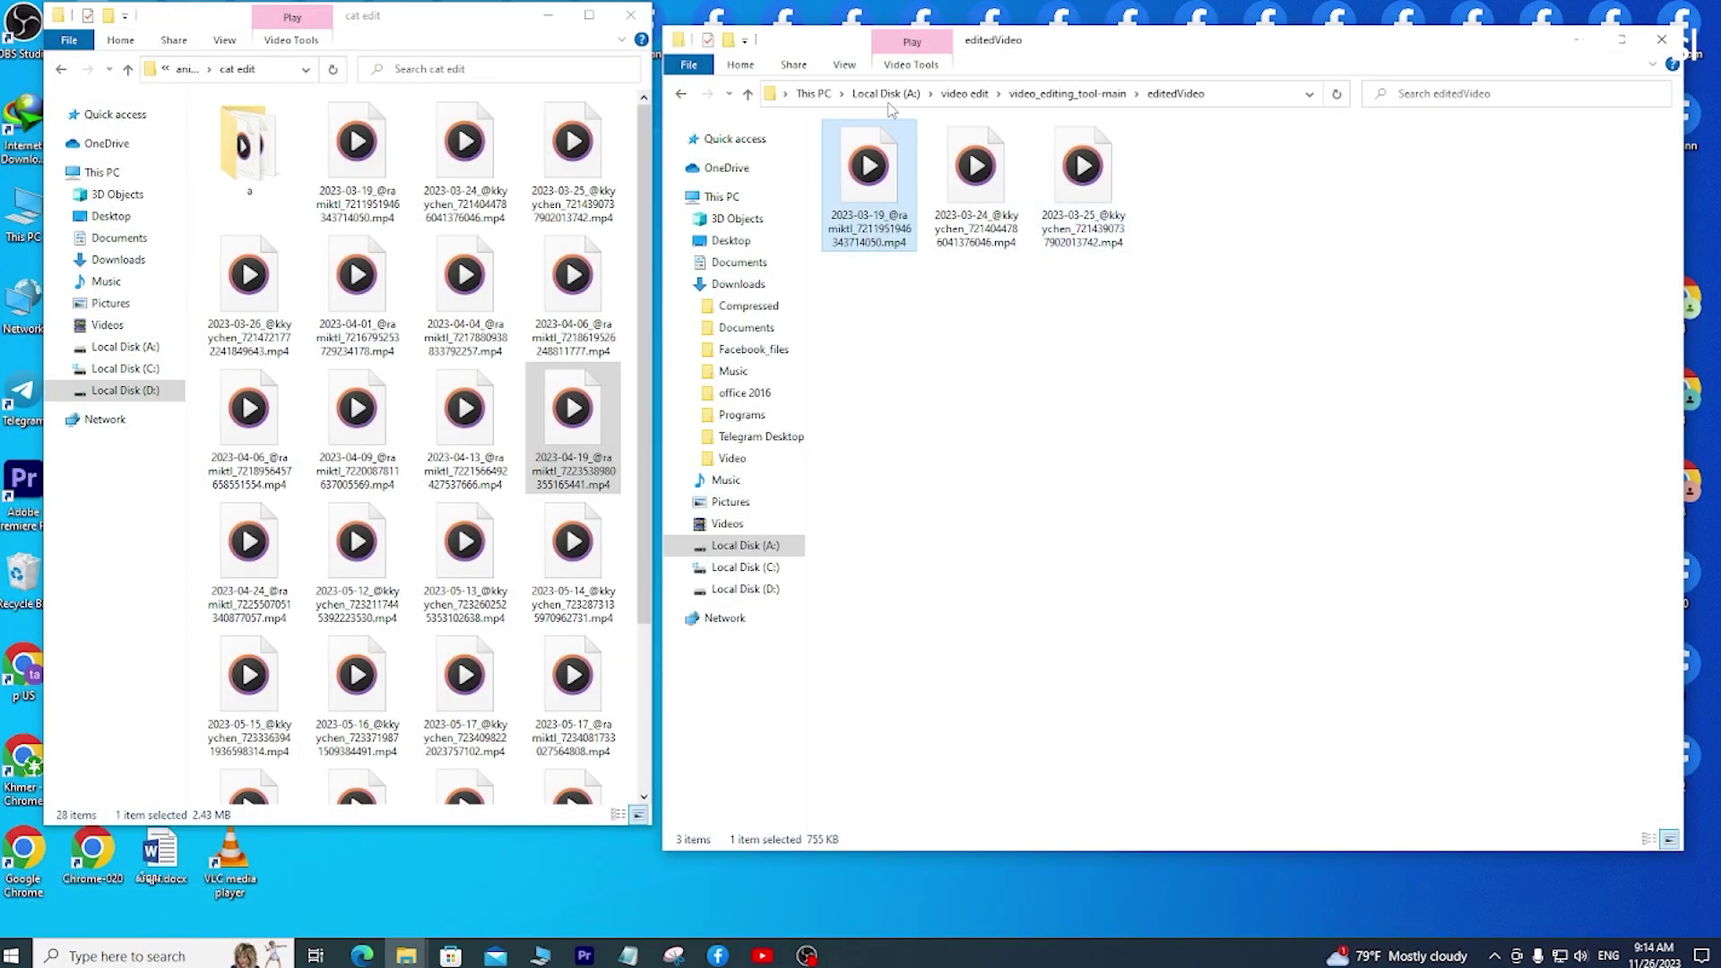
pyautogui.click(681, 94)
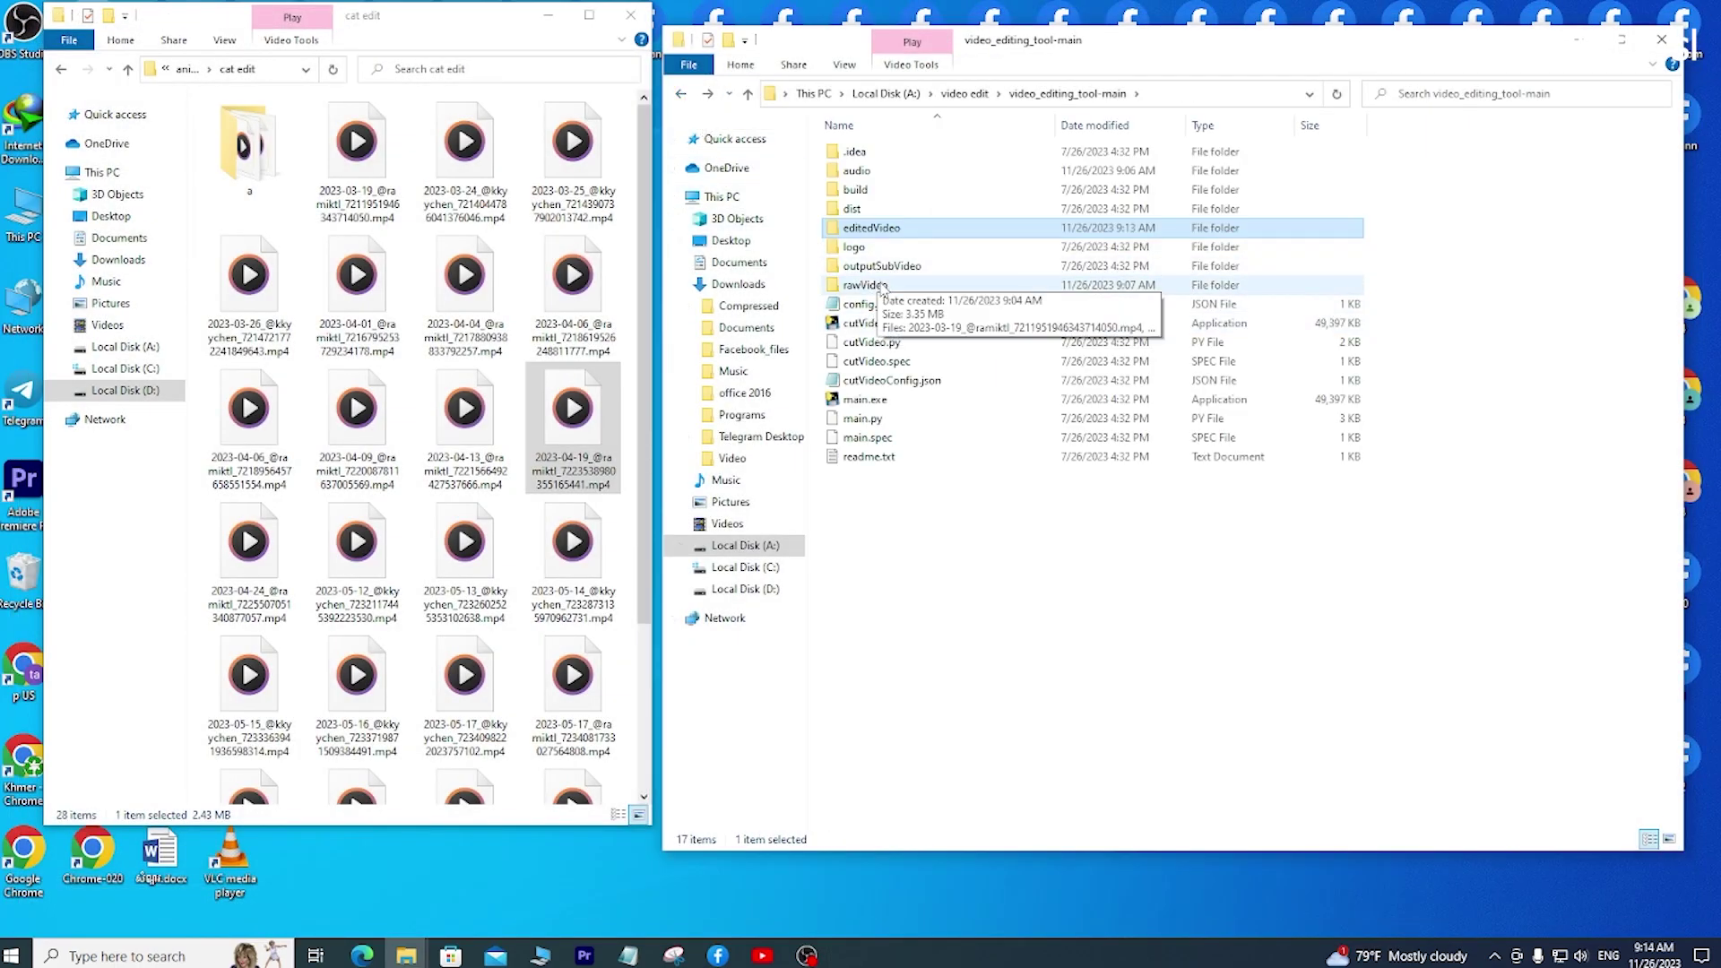
pyautogui.doubleClick(874, 285)
pyautogui.rightClick(878, 213)
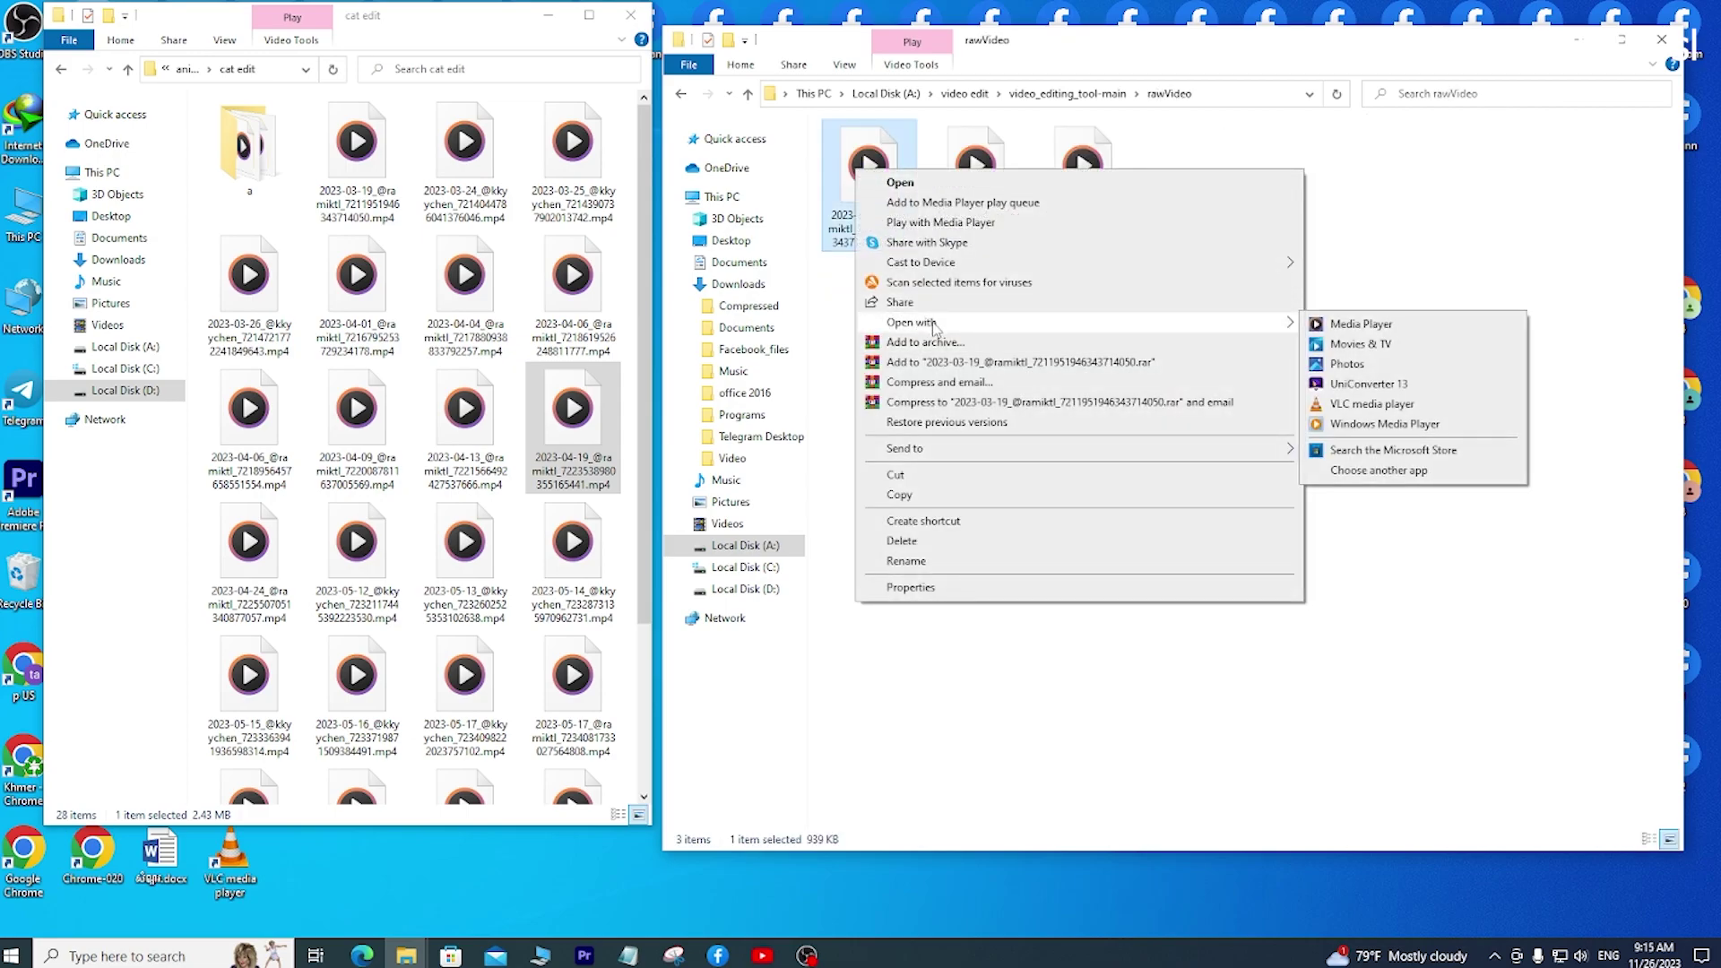
pyautogui.click(1335, 408)
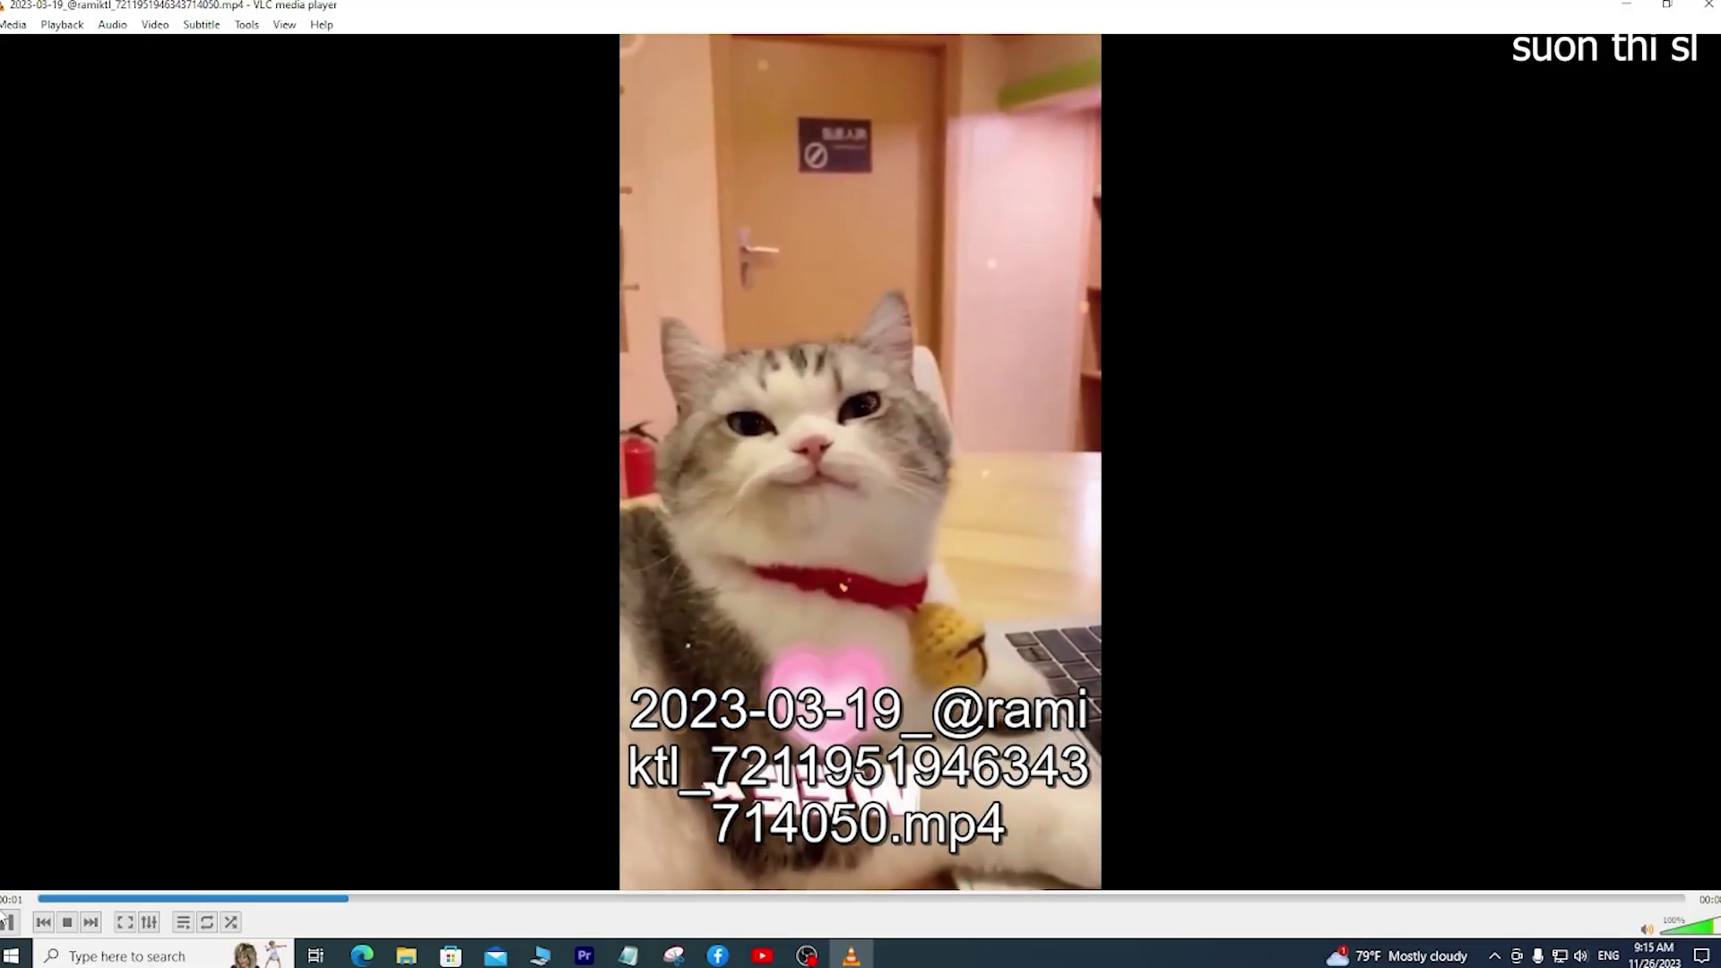
pyautogui.click(7, 923)
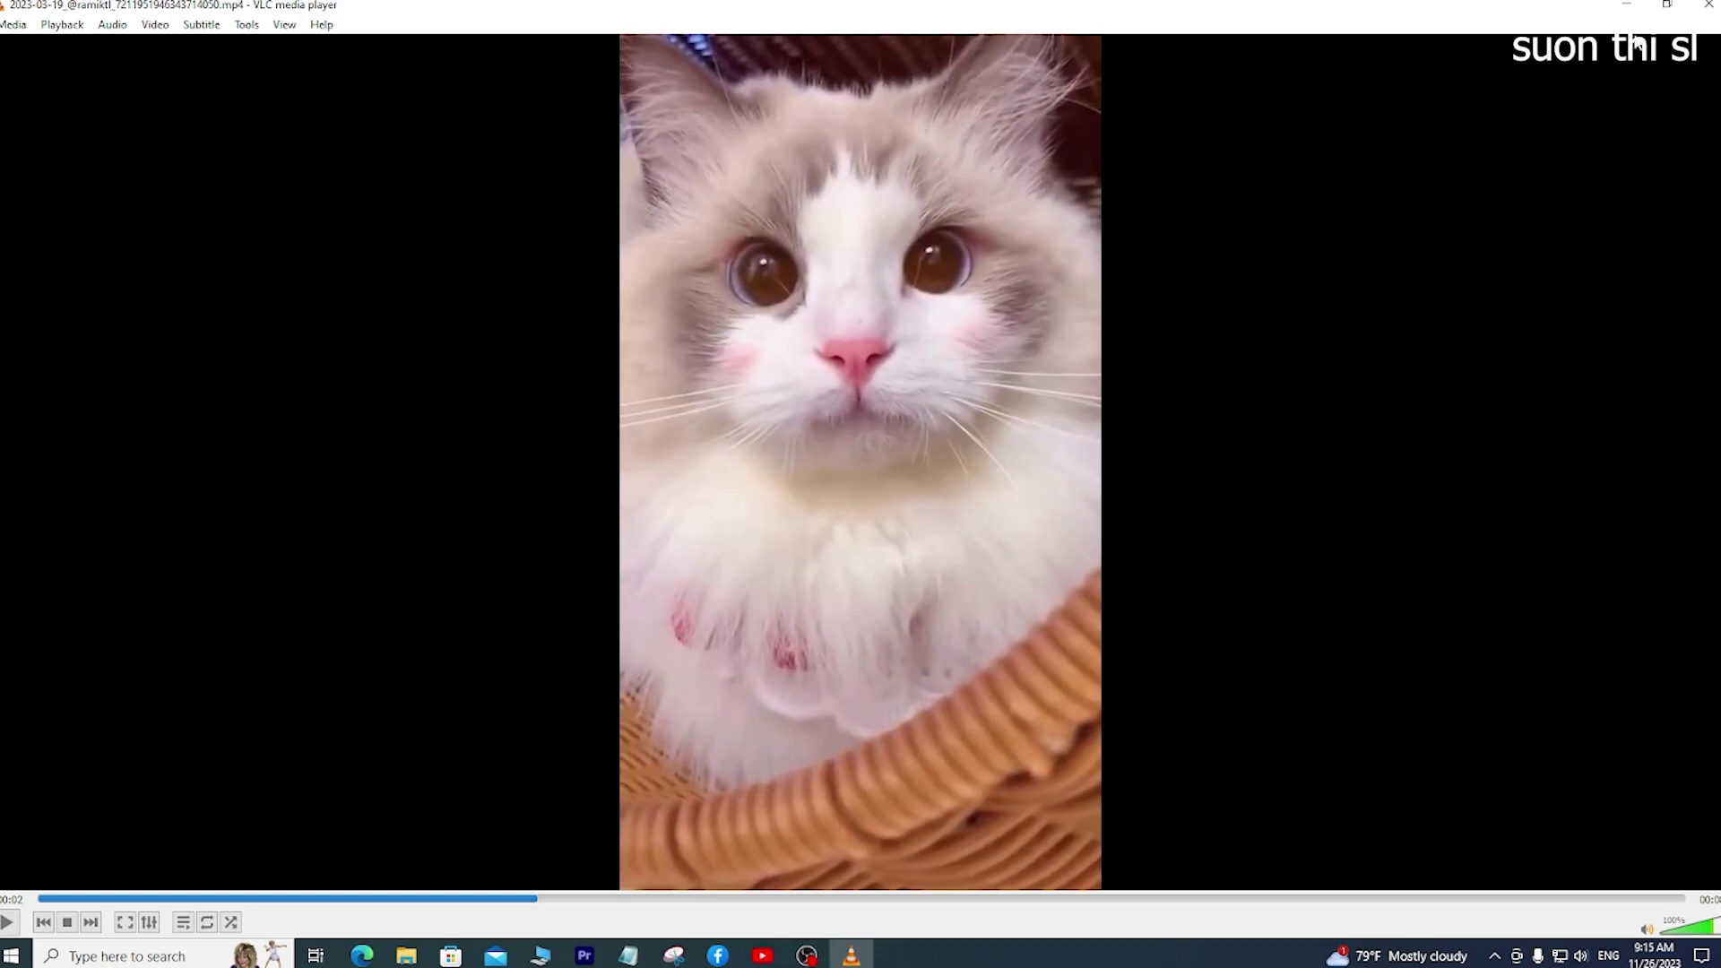
pyautogui.click(1707, 5)
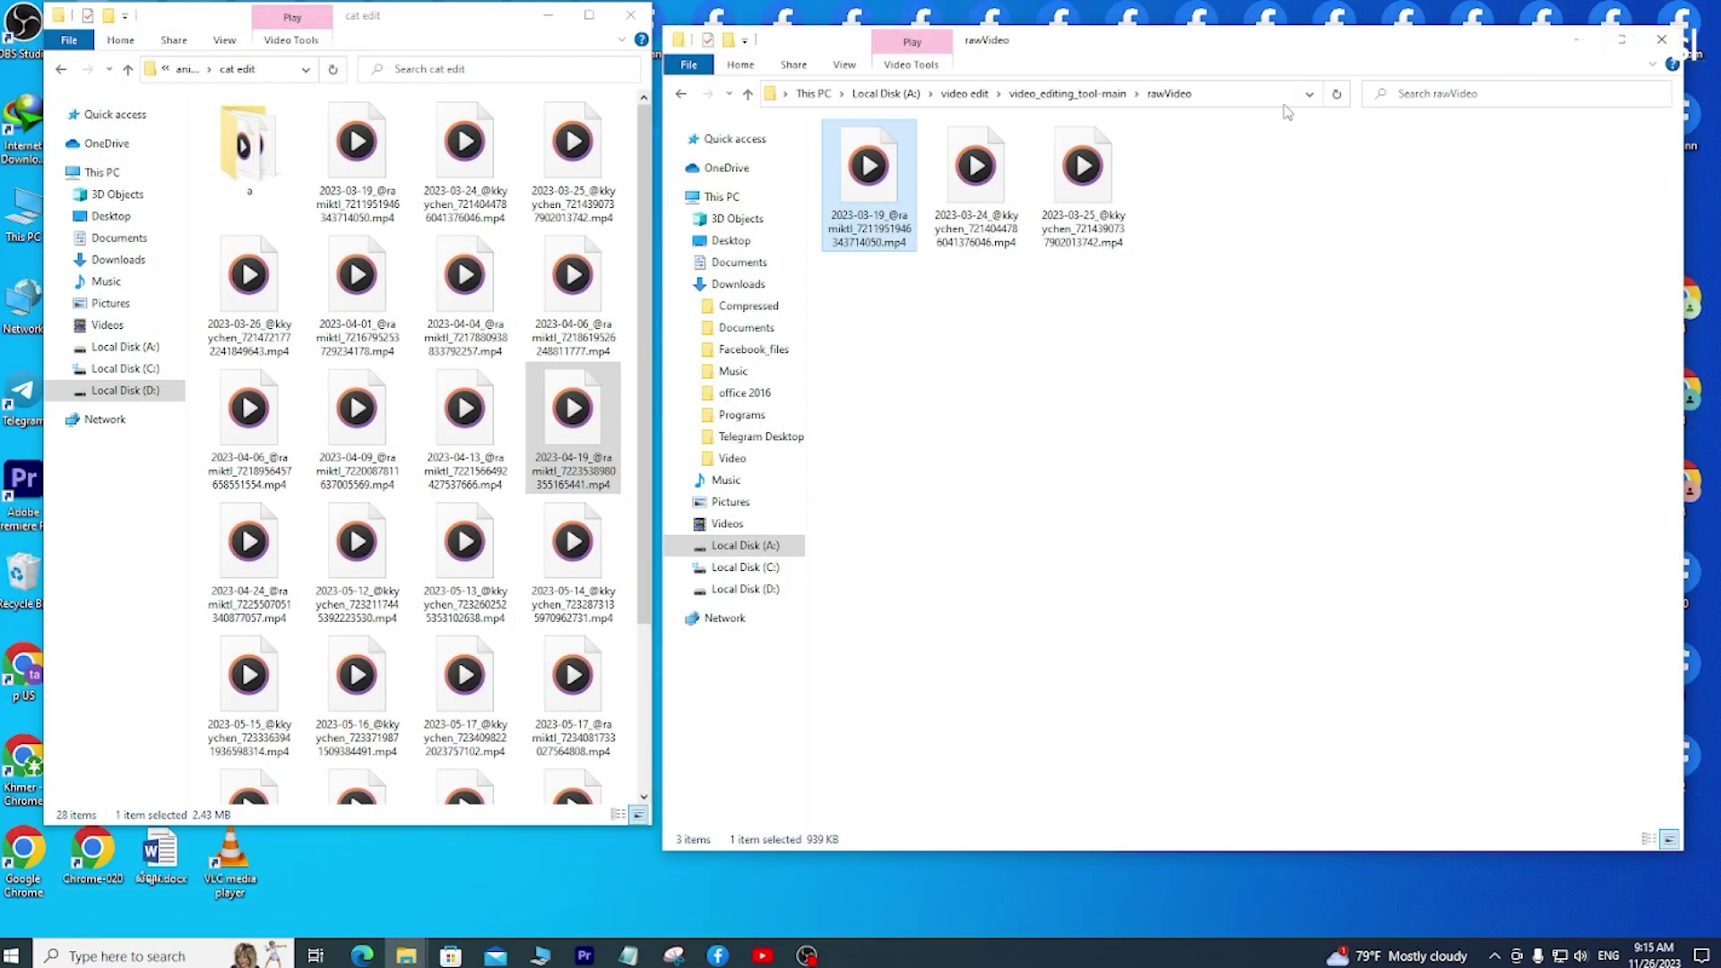
pyautogui.moveTo(1306, 50); pyautogui.dragTo(1152, 52)
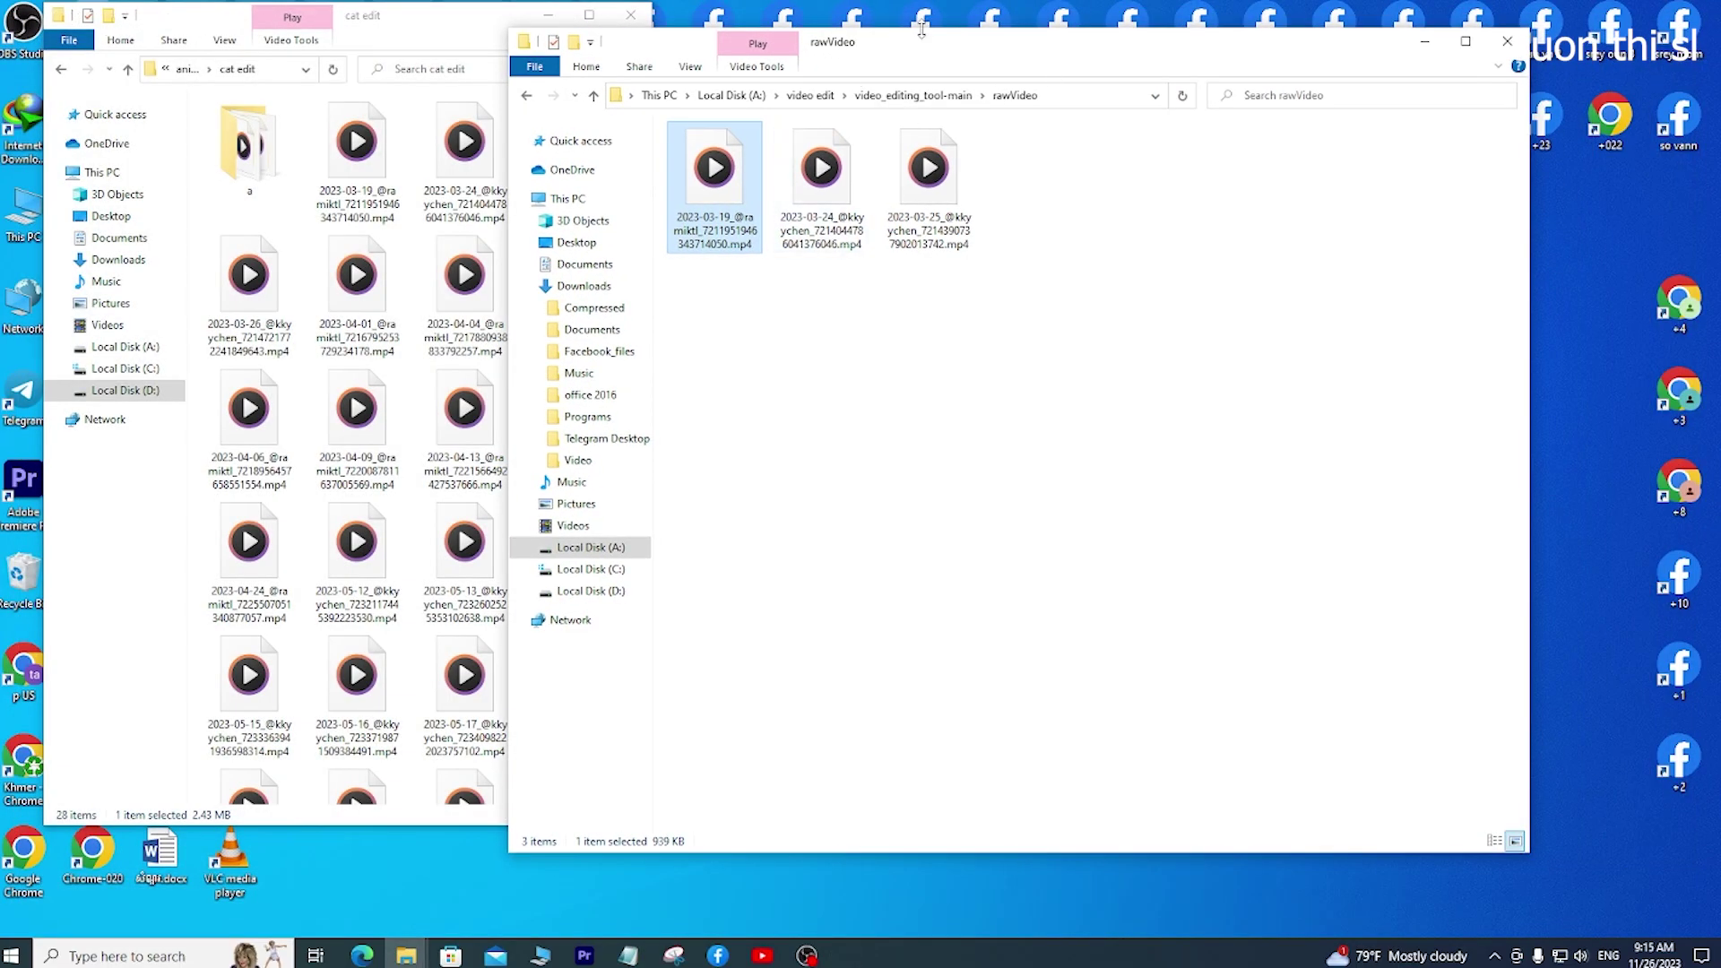
pyautogui.moveTo(1067, 49); pyautogui.dragTo(1228, 37)
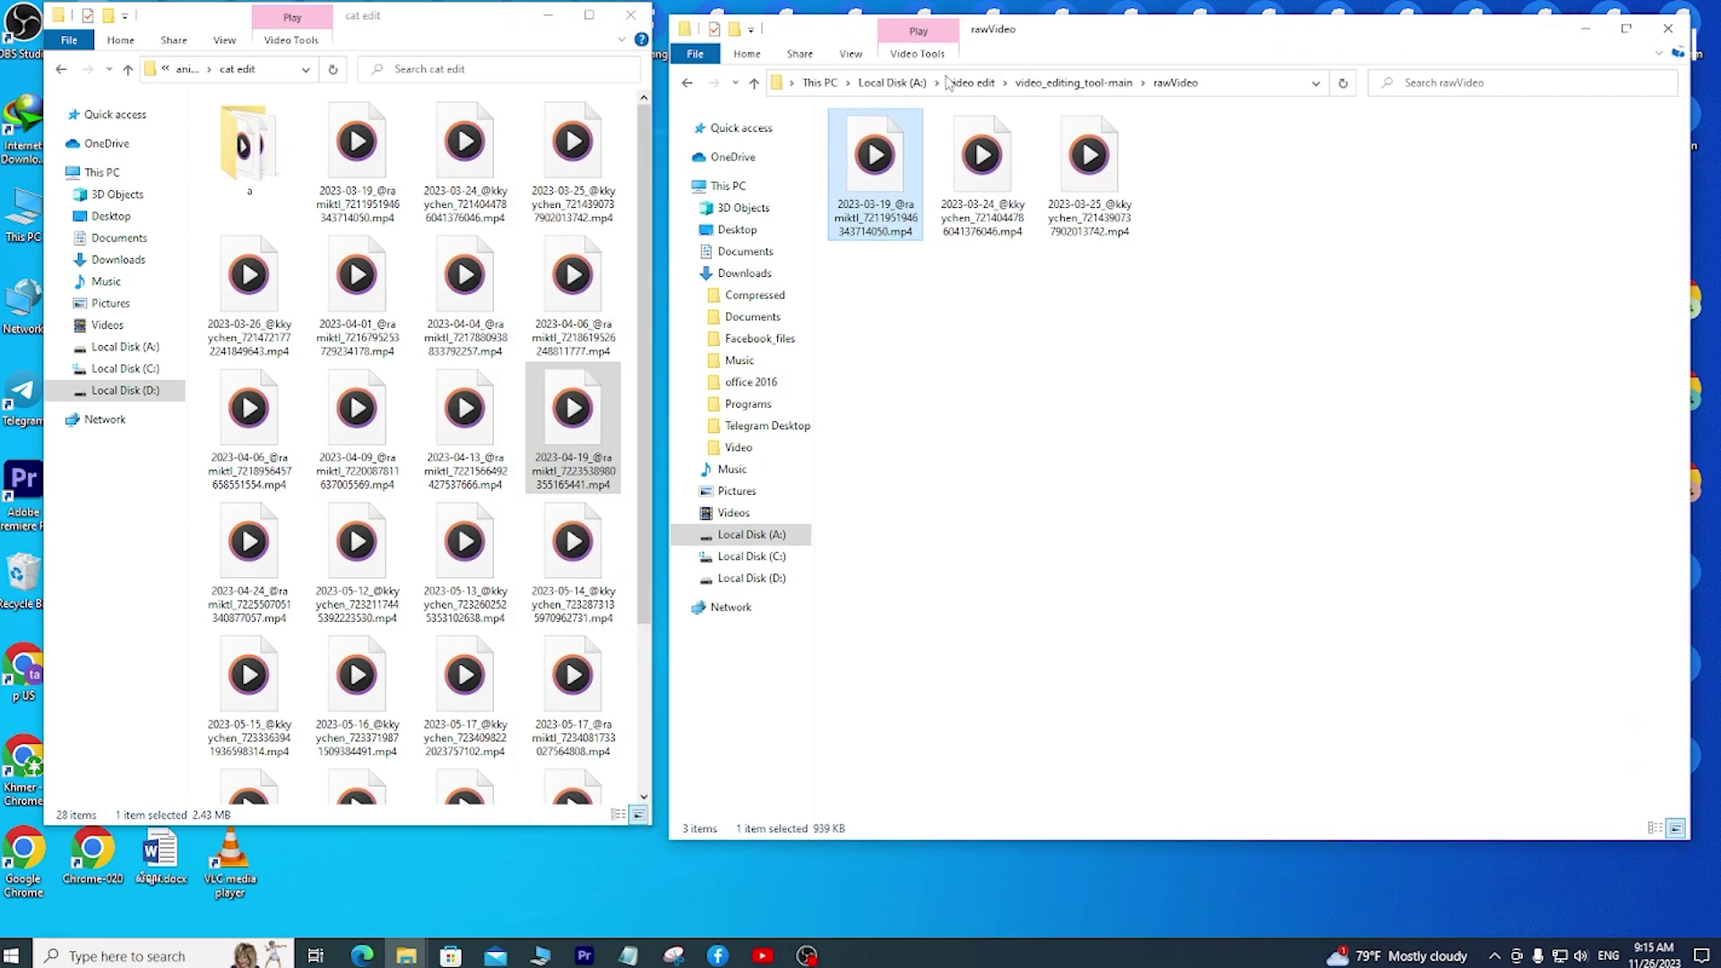
# Return to the video_editing_tool-main folder and copy the DIY Flower Pot Decorative Showpiece video from the Video folder in Downloads.
pyautogui.click(688, 82)
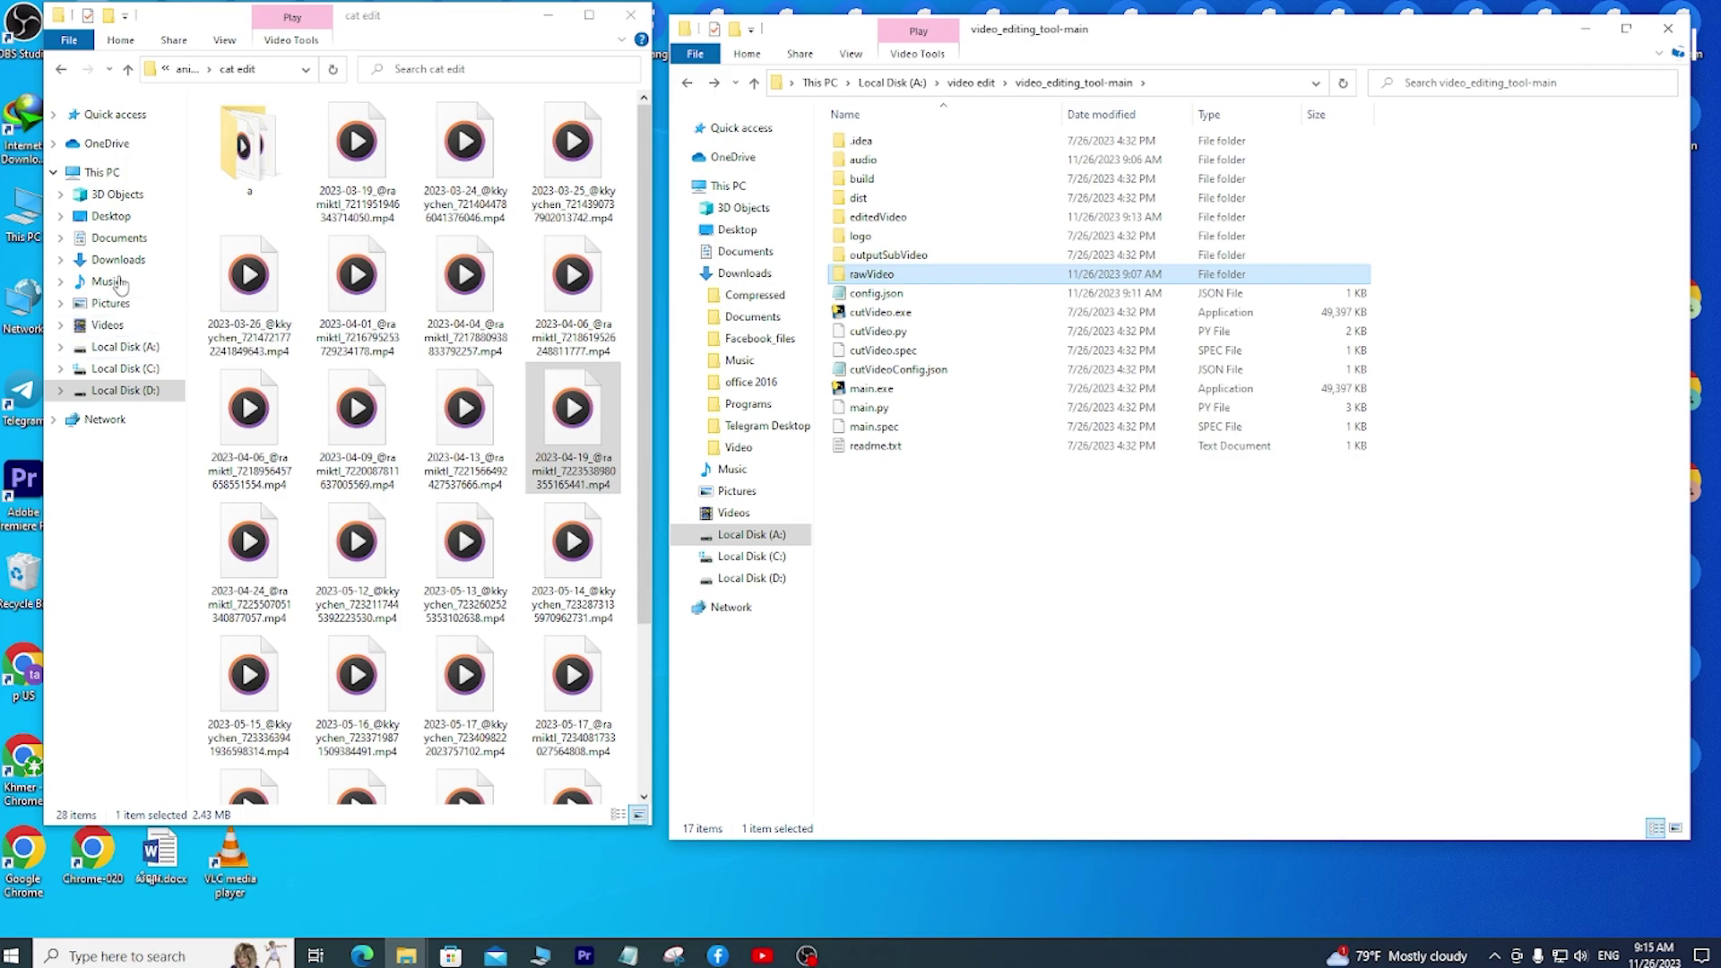
pyautogui.click(122, 260)
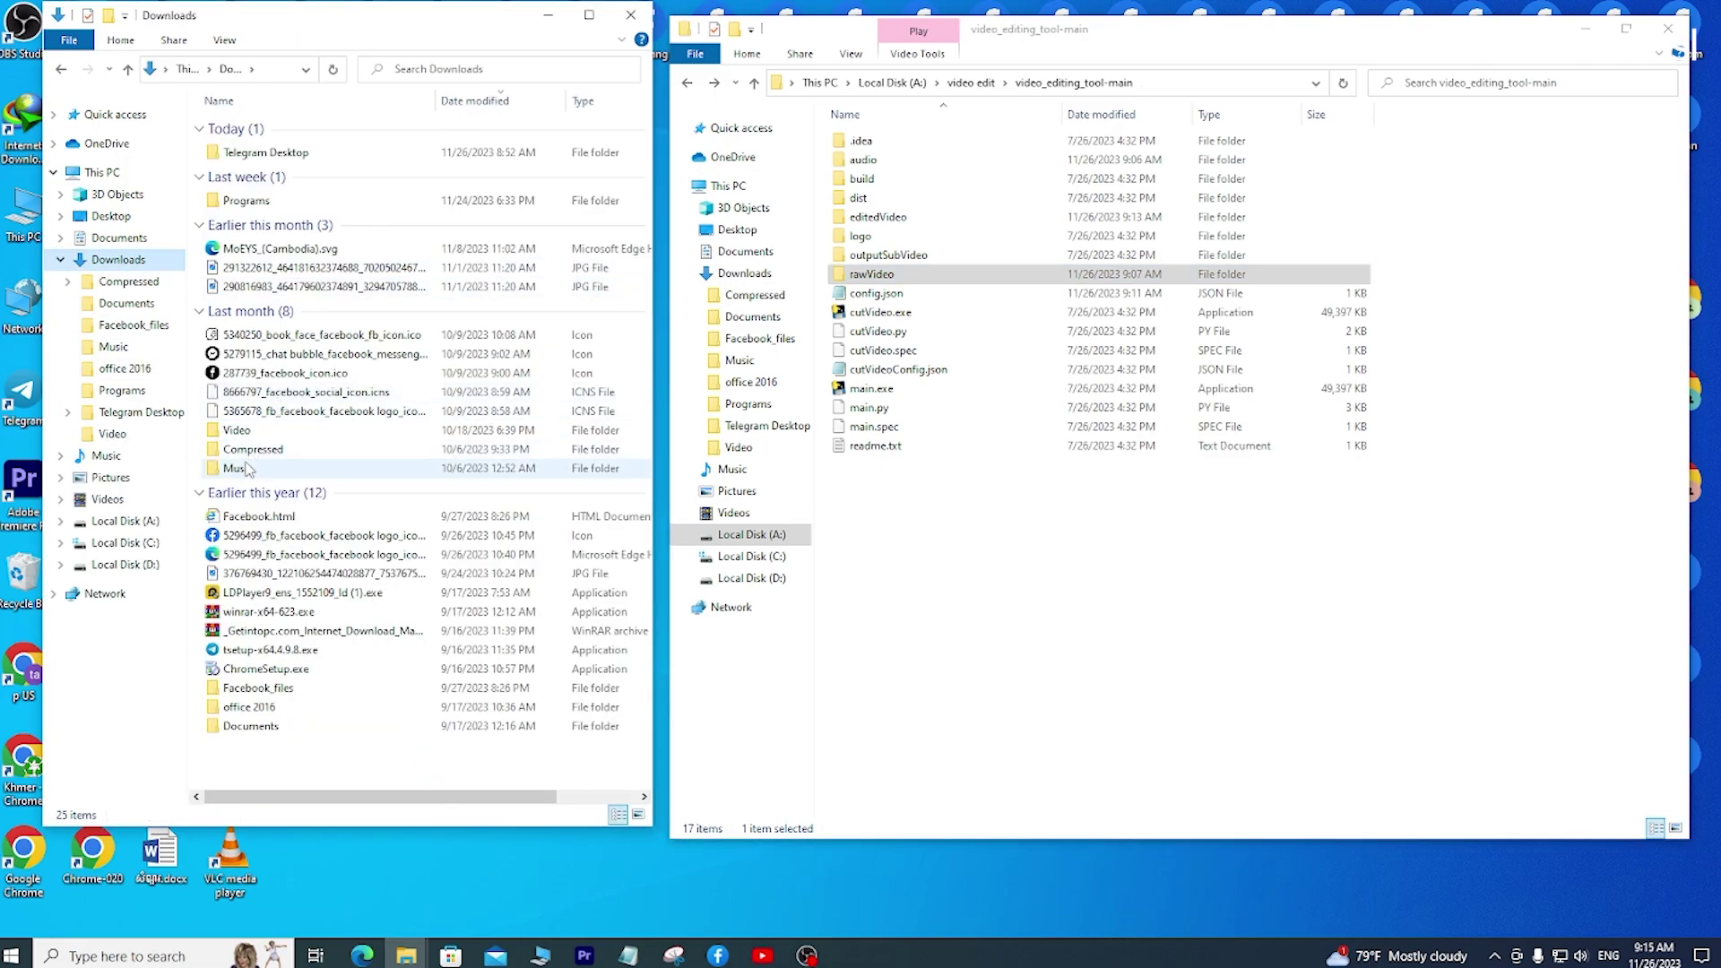
pyautogui.doubleClick(274, 433)
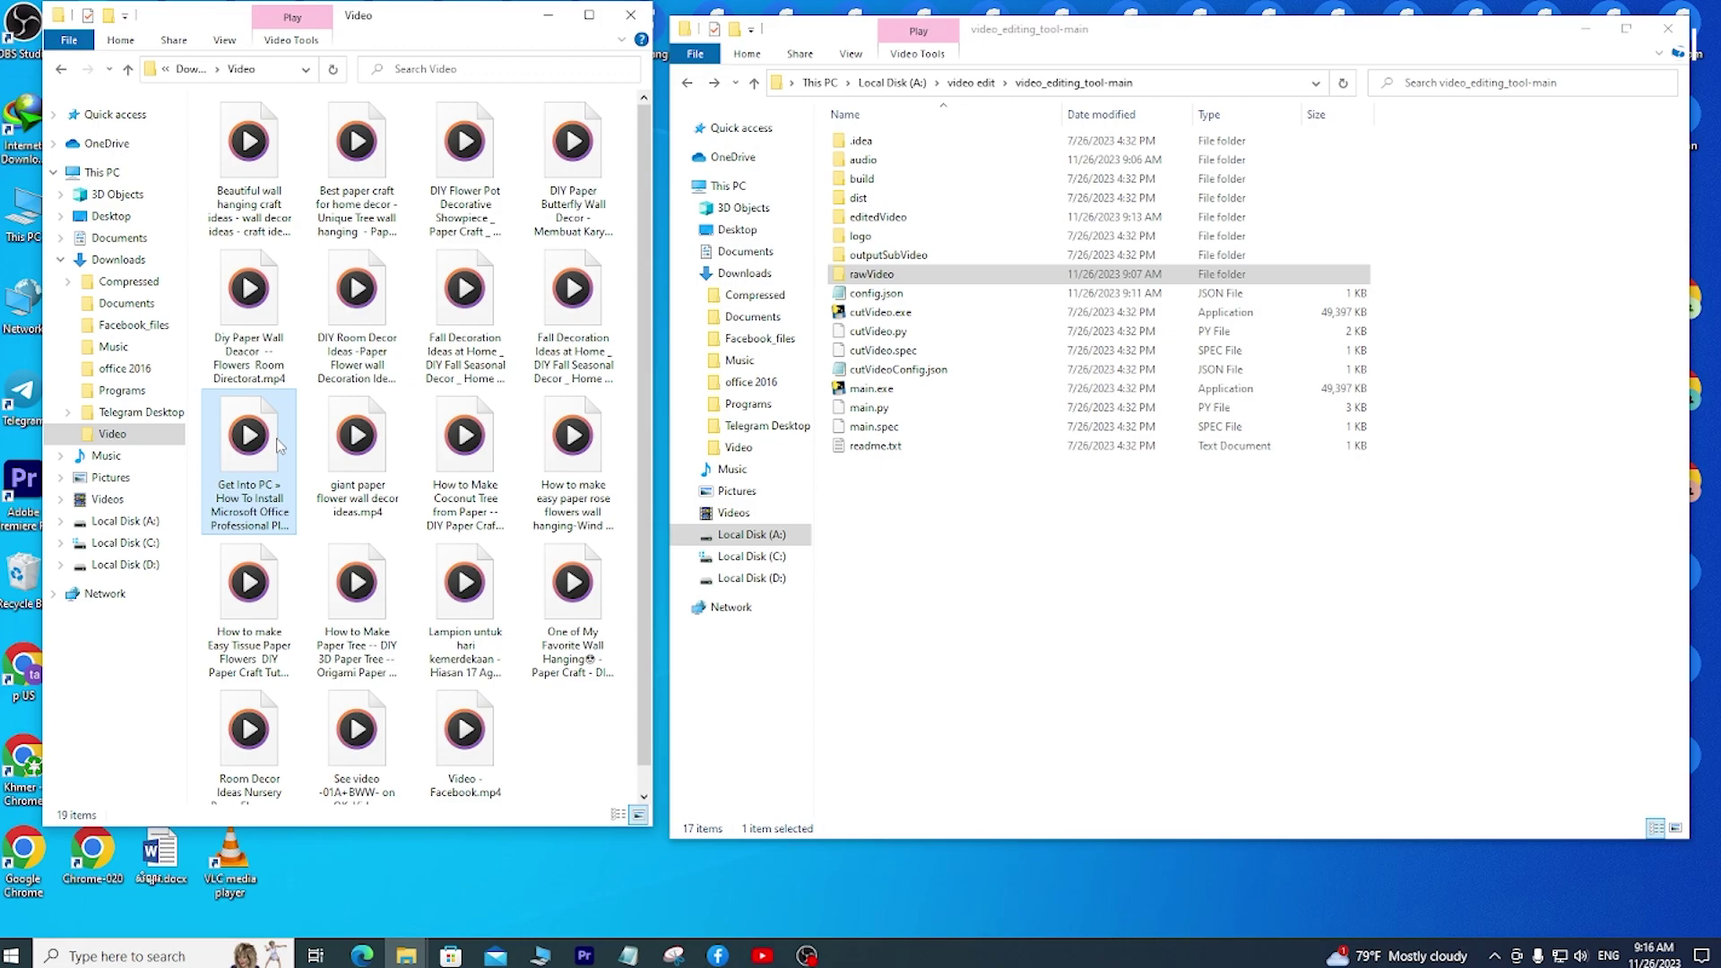
pyautogui.click(480, 173)
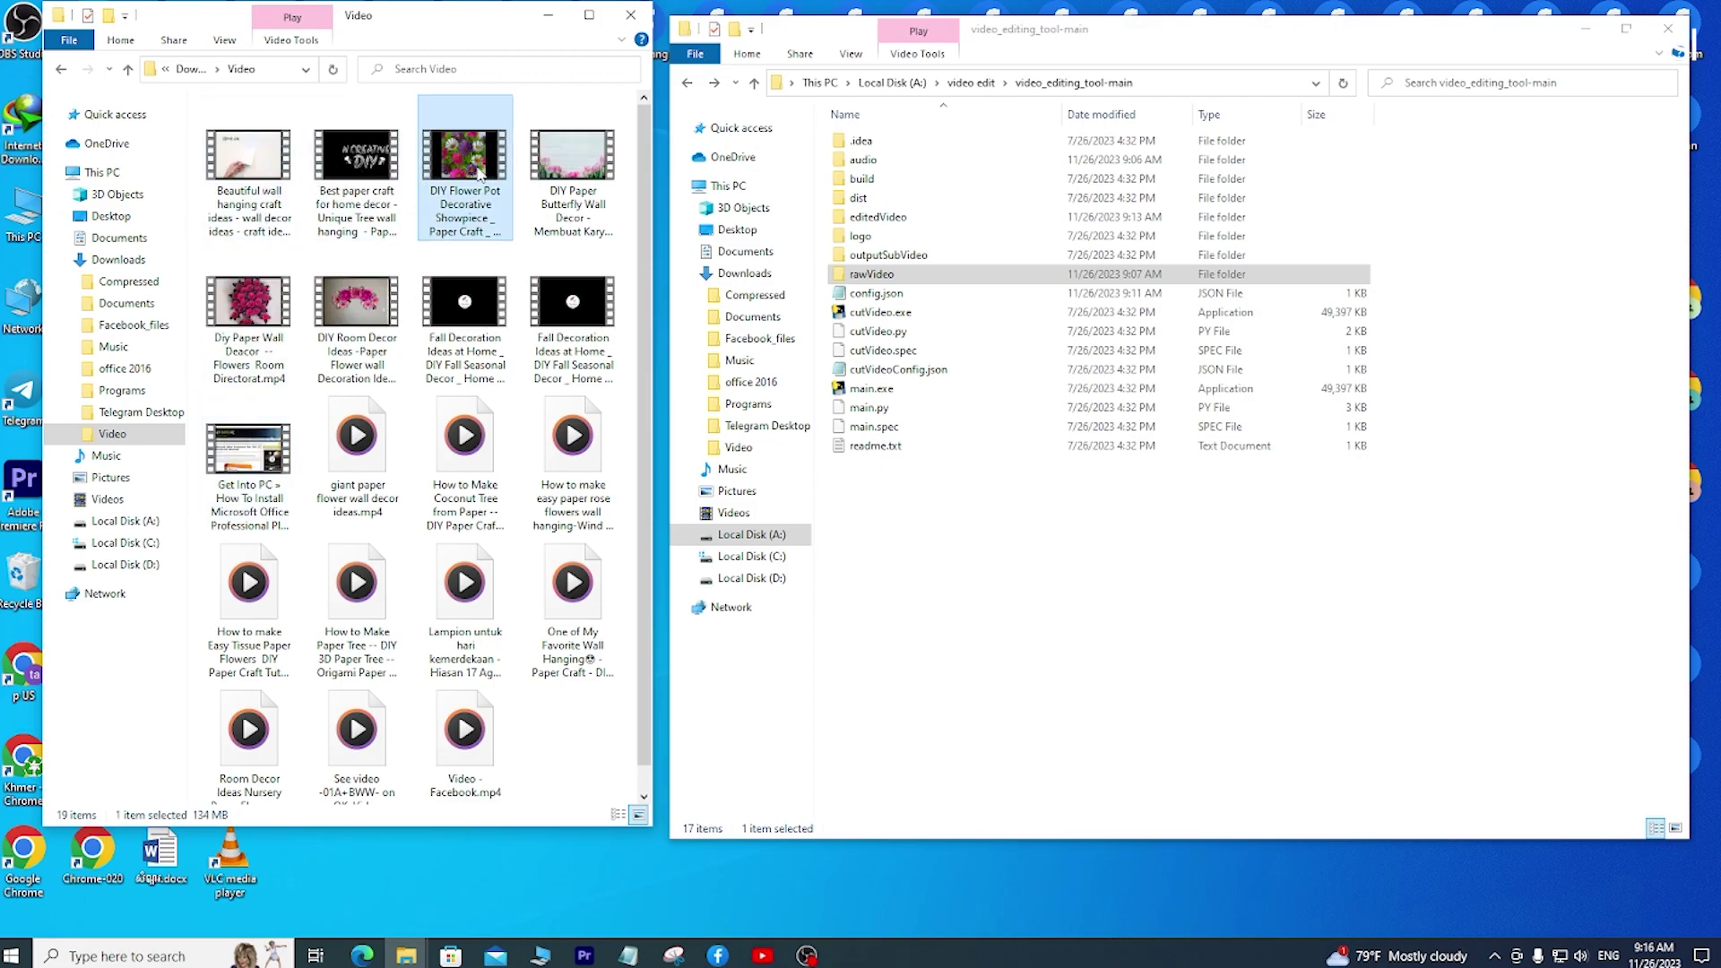
pyautogui.rightClick(476, 166)
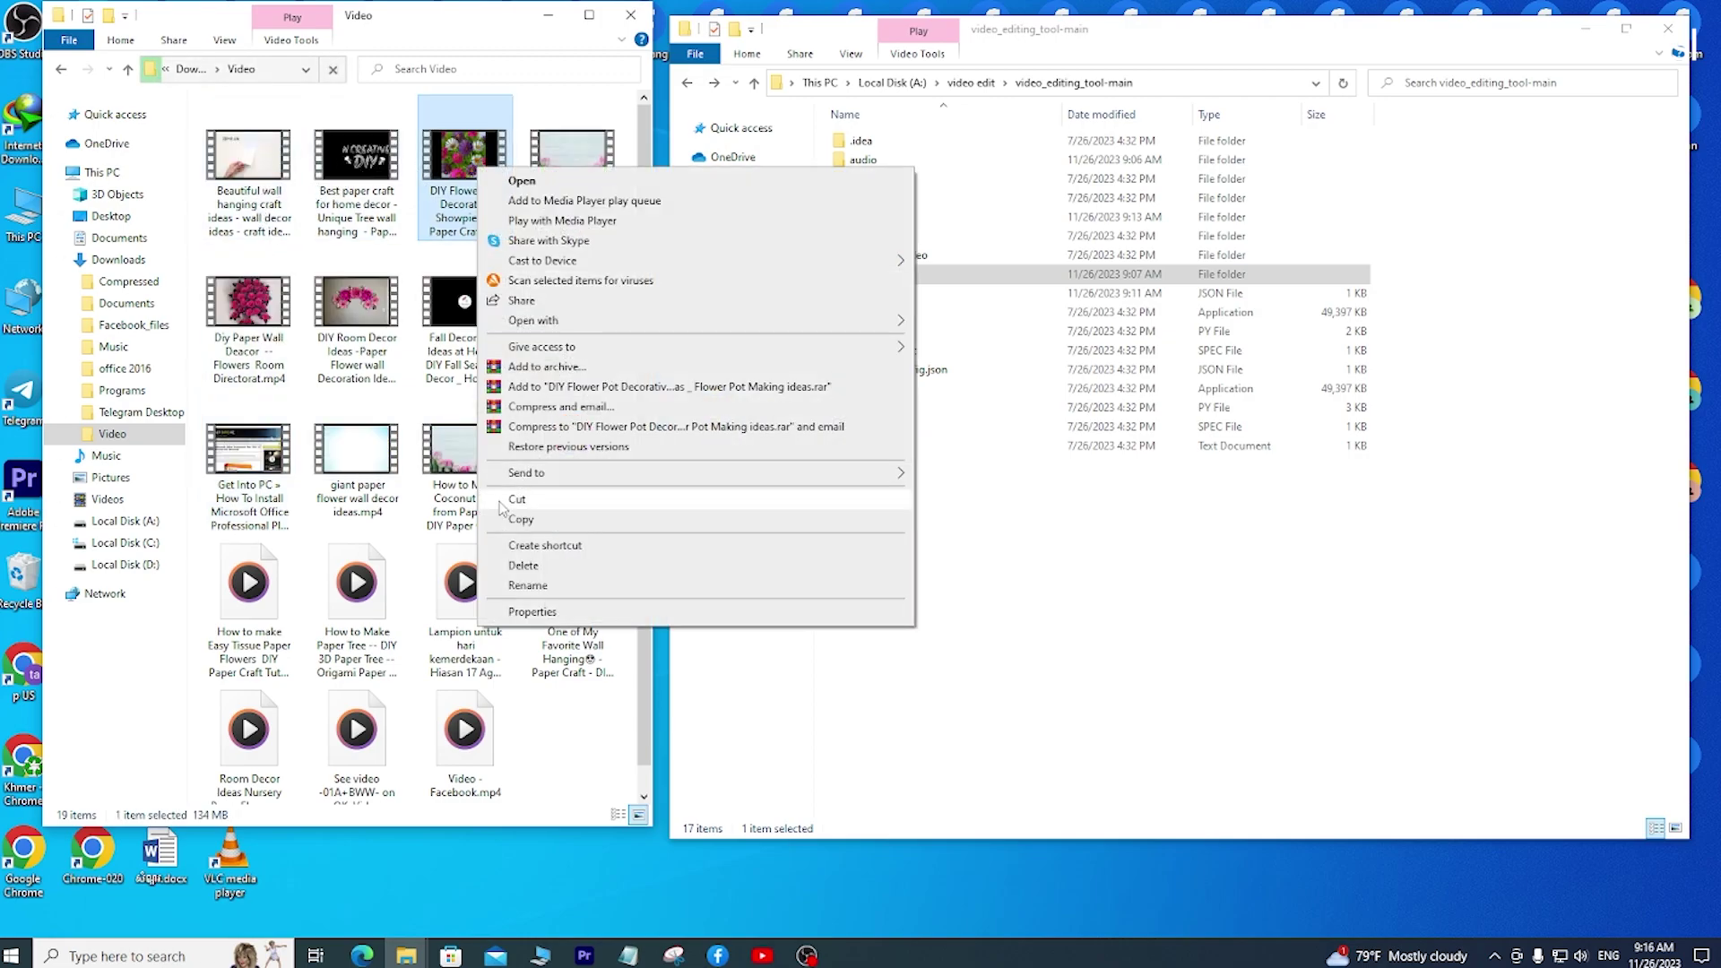
pyautogui.click(516, 522)
pyautogui.click(507, 520)
# Replace the three cat videos in the rawVideo folder with the copied flower pot video.
pyautogui.doubleClick(910, 274)
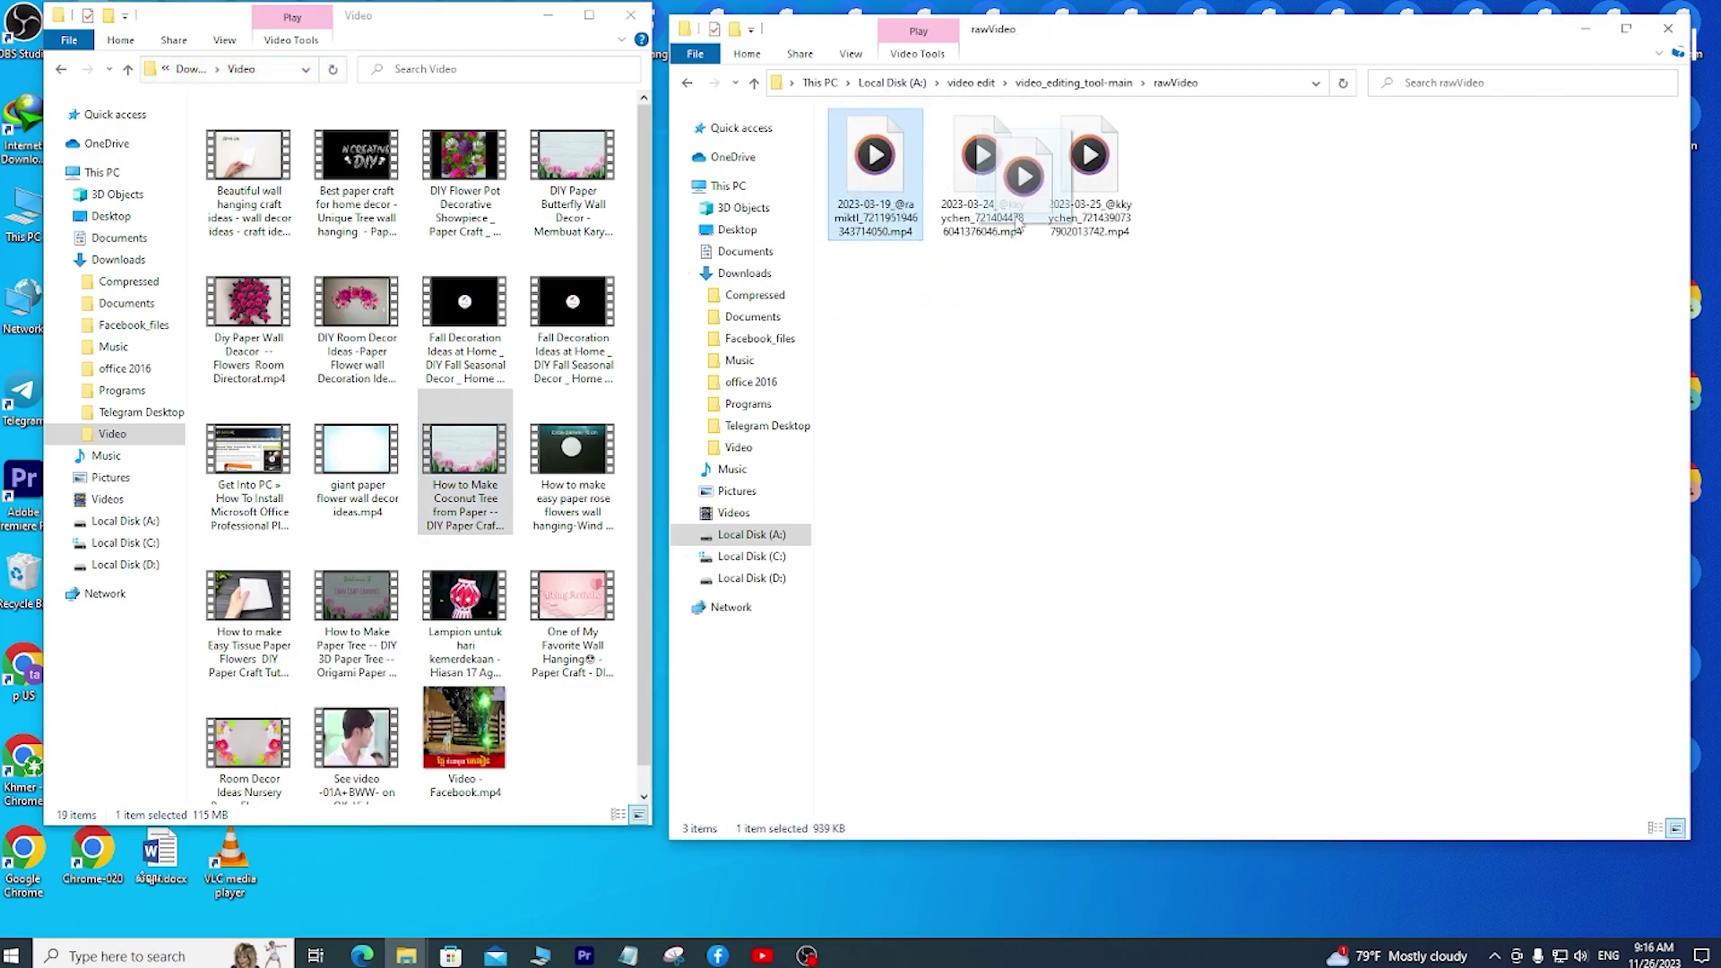
pyautogui.moveTo(882, 307); pyautogui.dragTo(1091, 205)
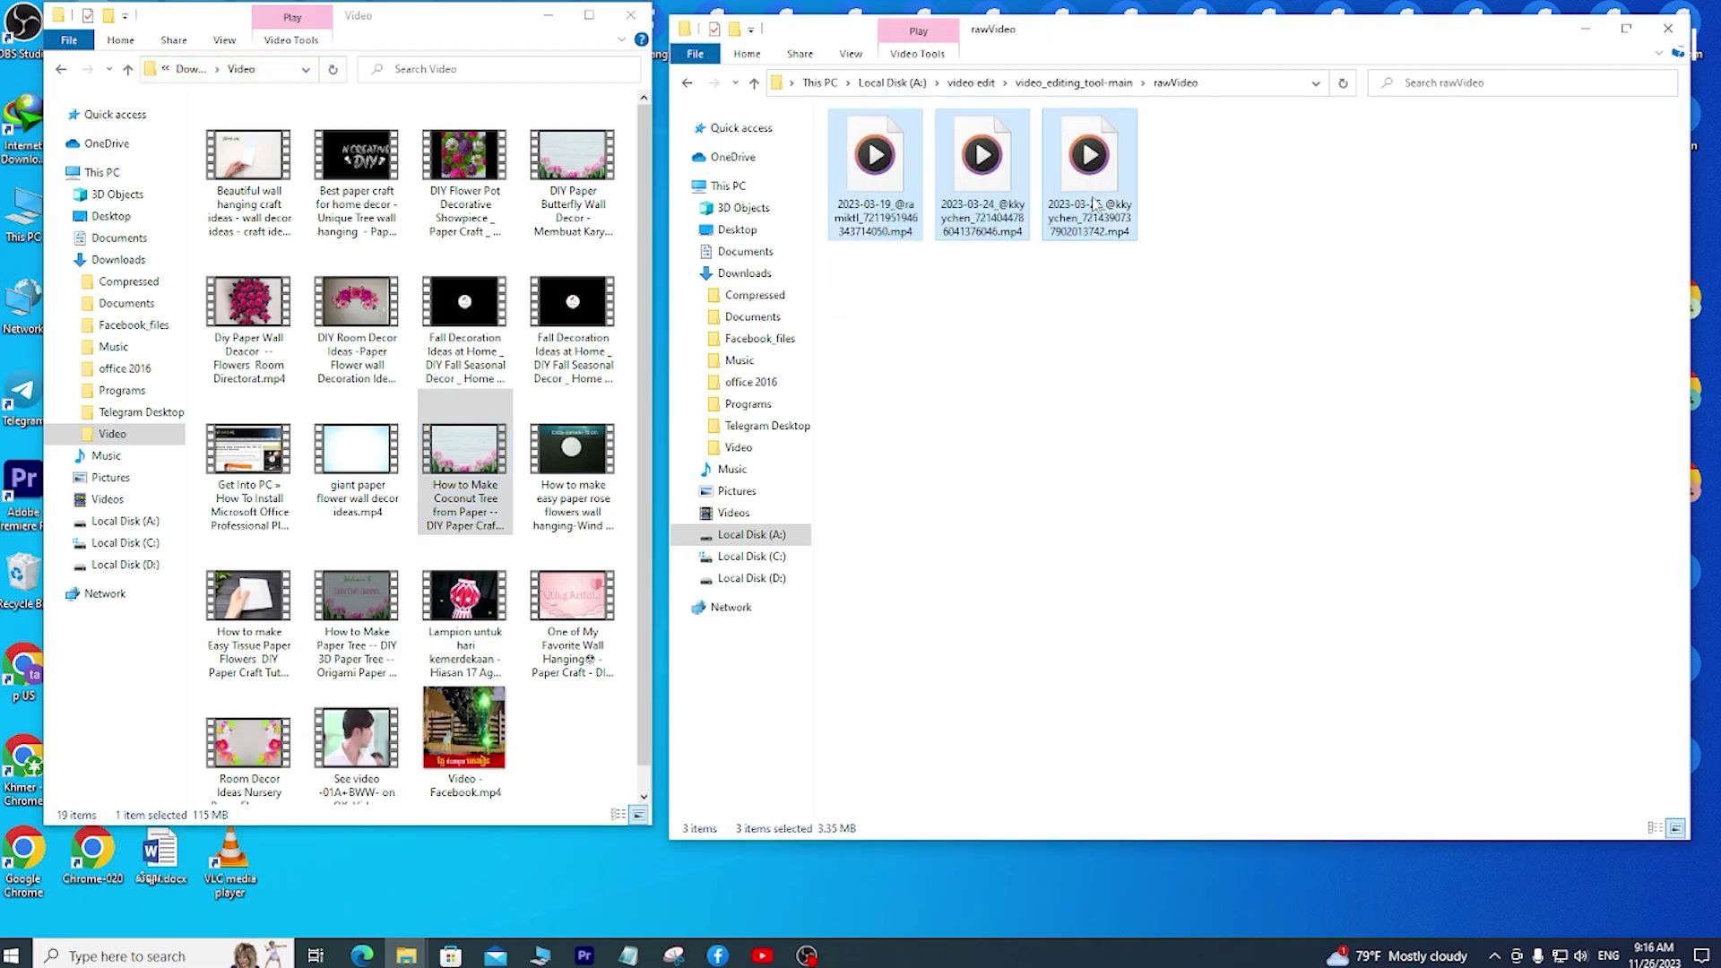
pyautogui.rightClick(1091, 205)
pyautogui.click(1167, 513)
pyautogui.rightClick(1055, 314)
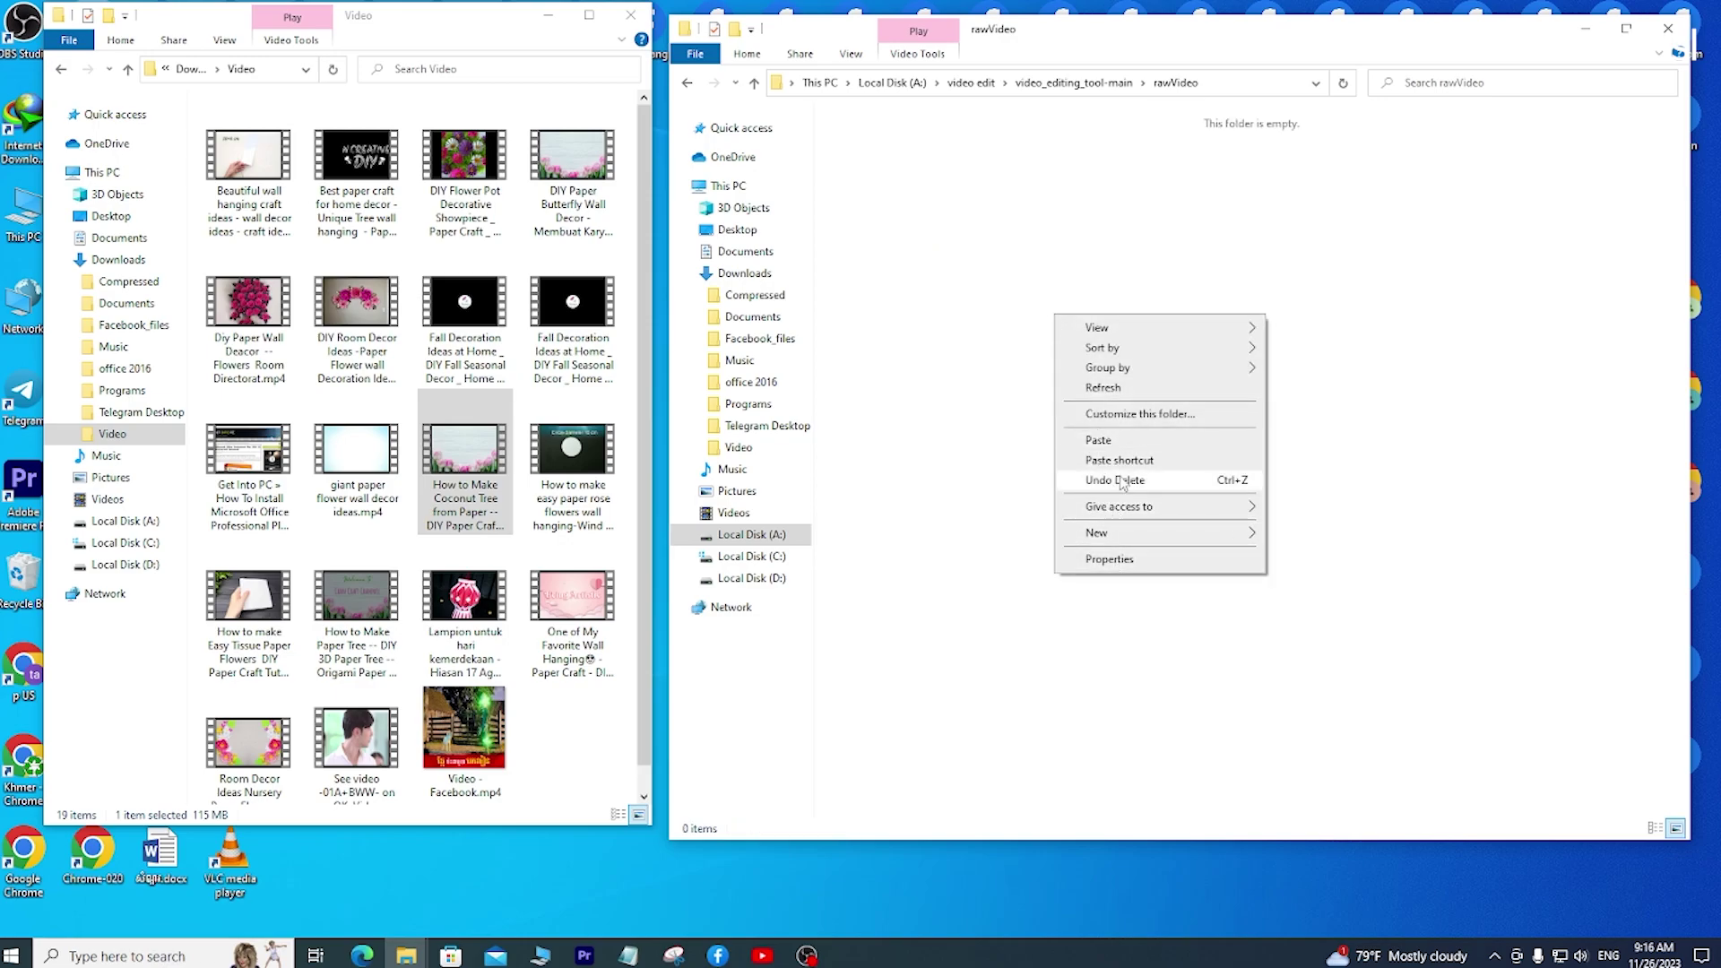
pyautogui.click(1101, 440)
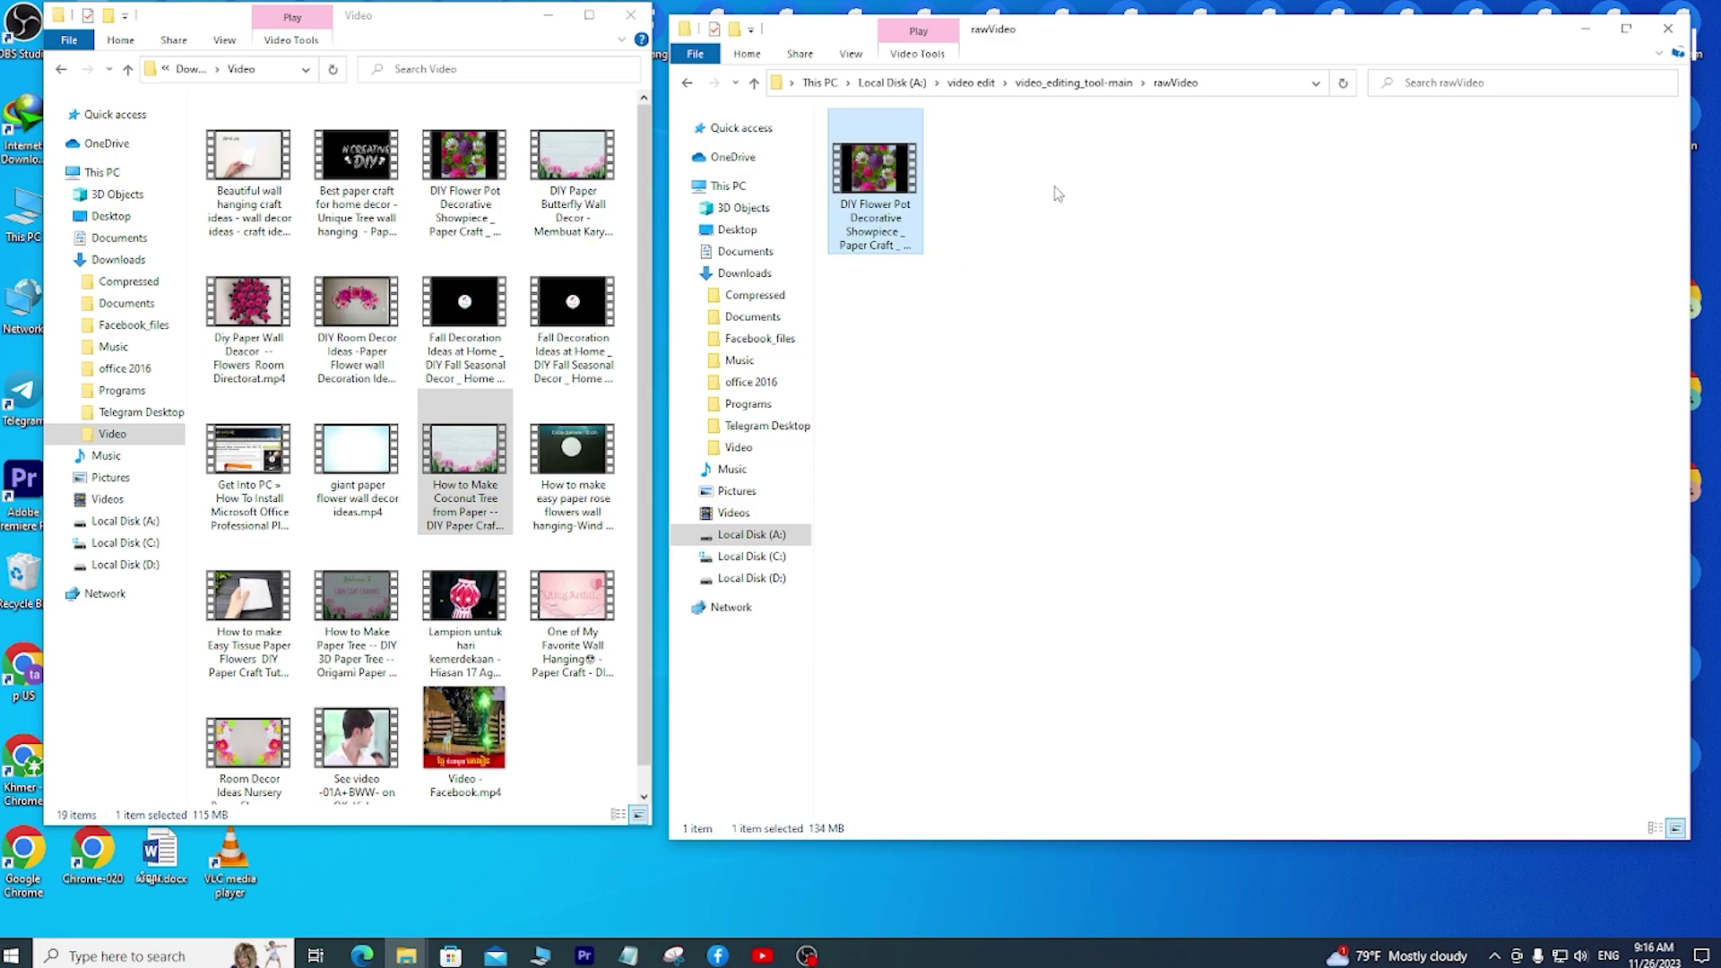
# Play the flower pot video in rawVideo briefly in Media Player, pause it and close the player.
pyautogui.doubleClick(887, 180)
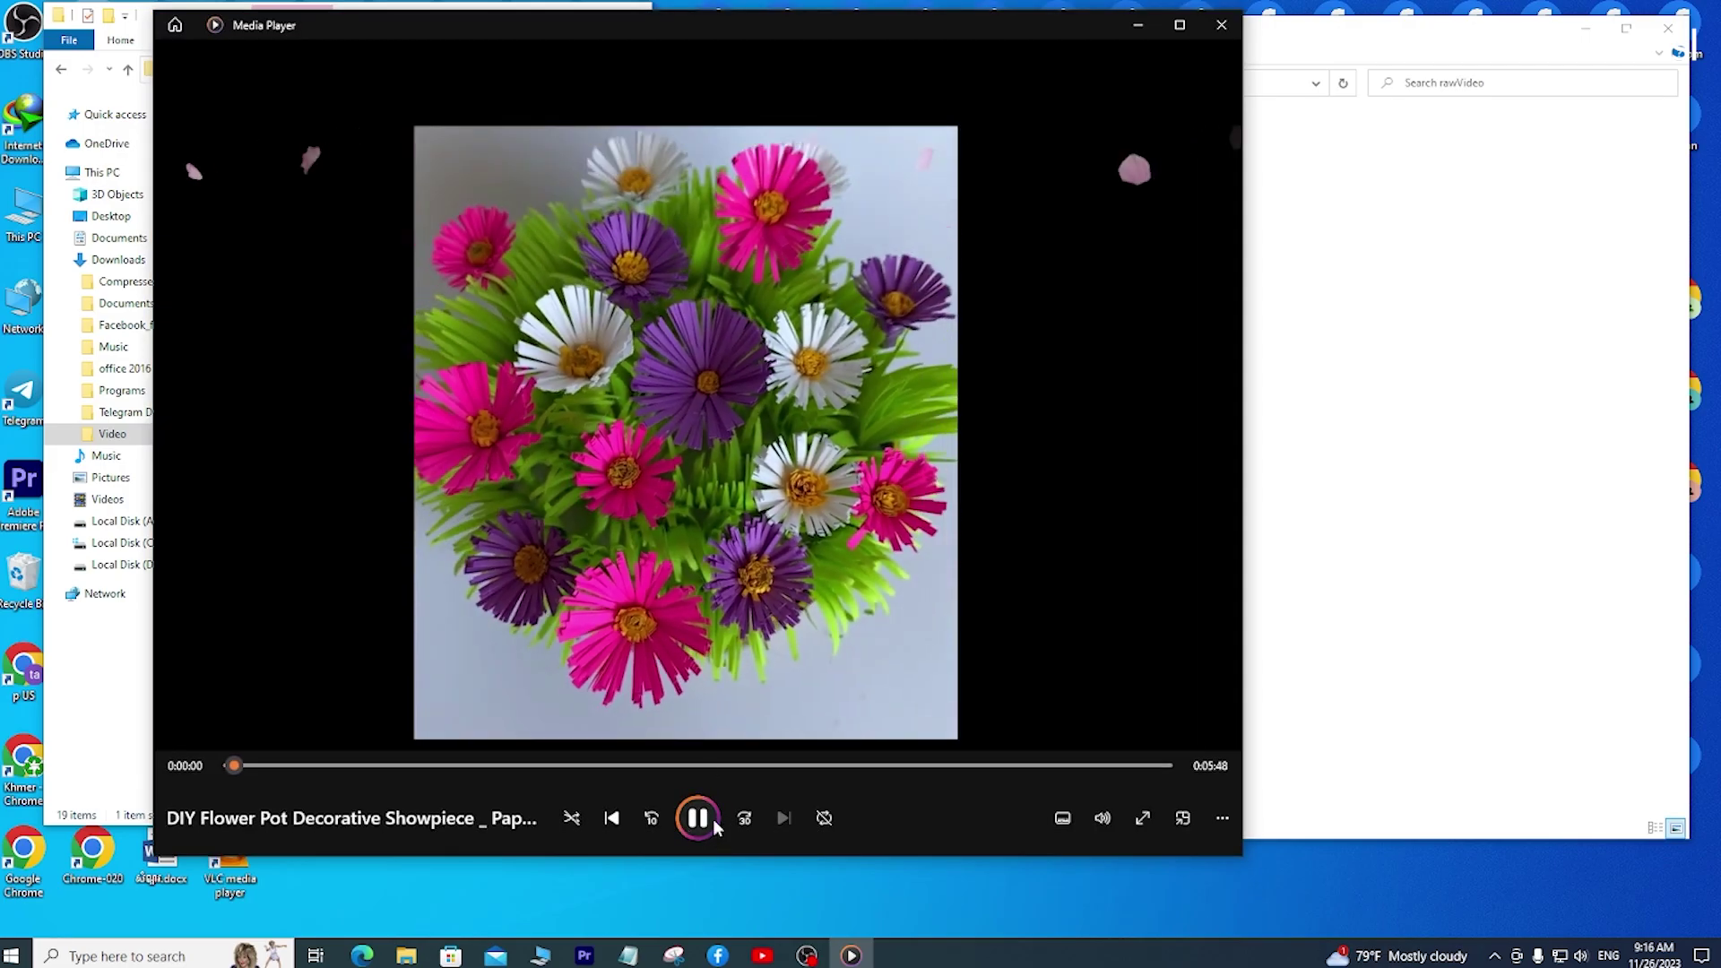
pyautogui.click(704, 819)
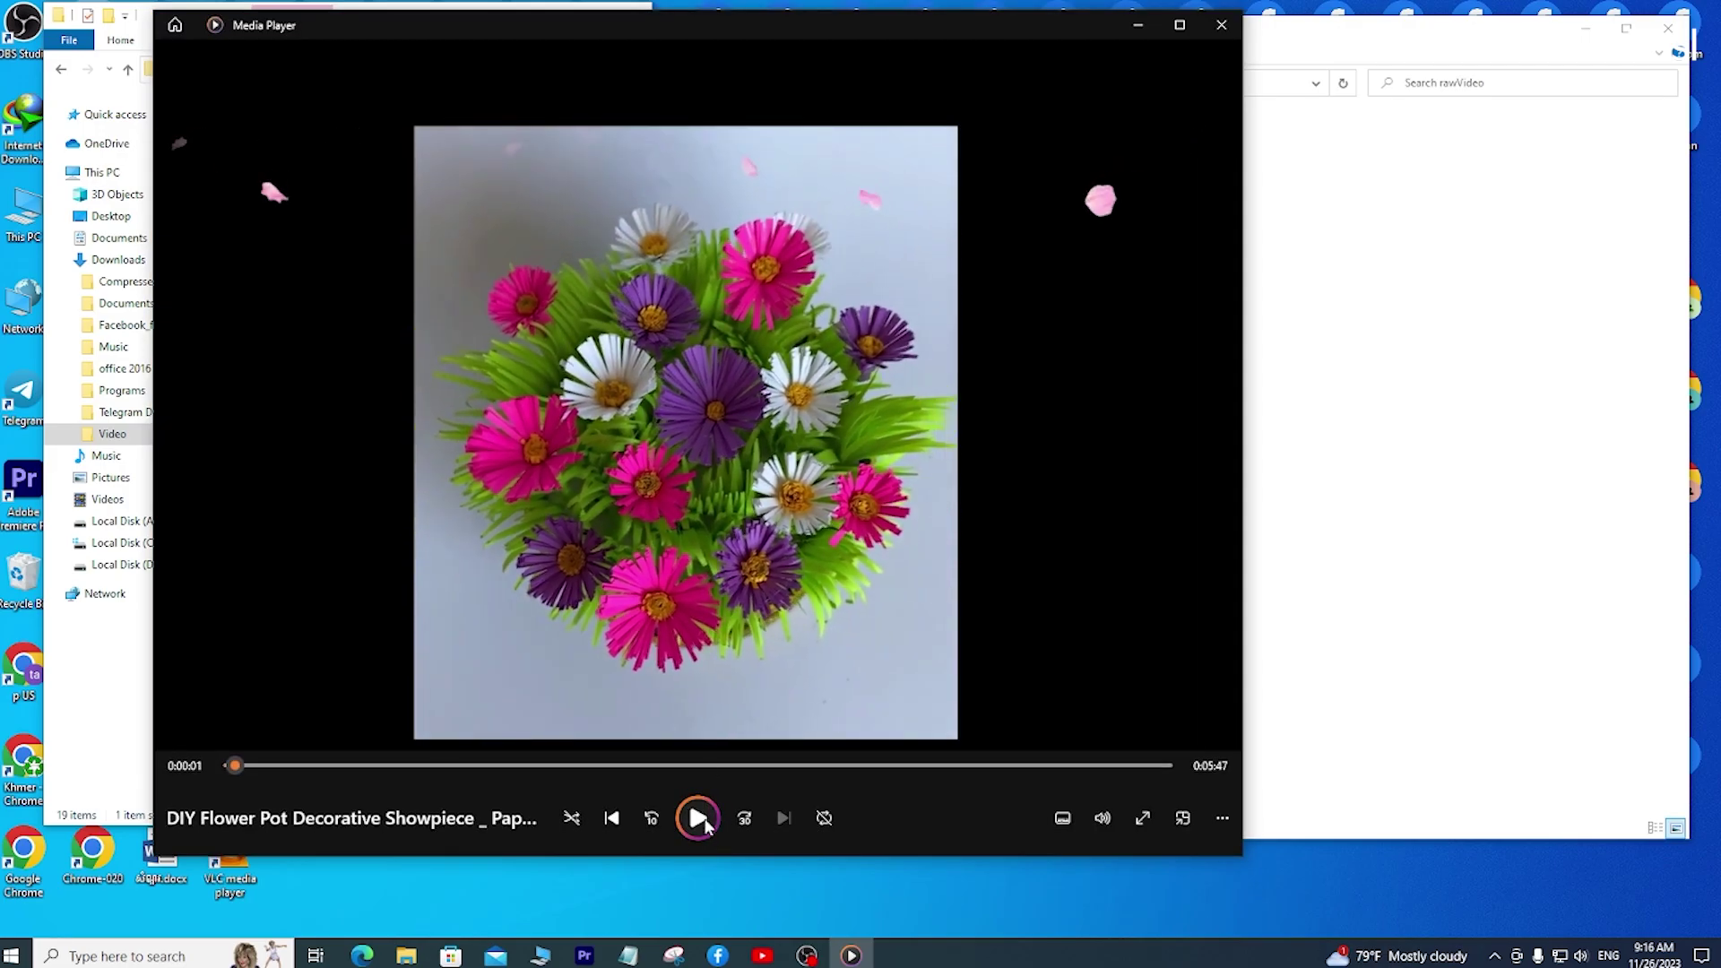
pyautogui.click(1221, 25)
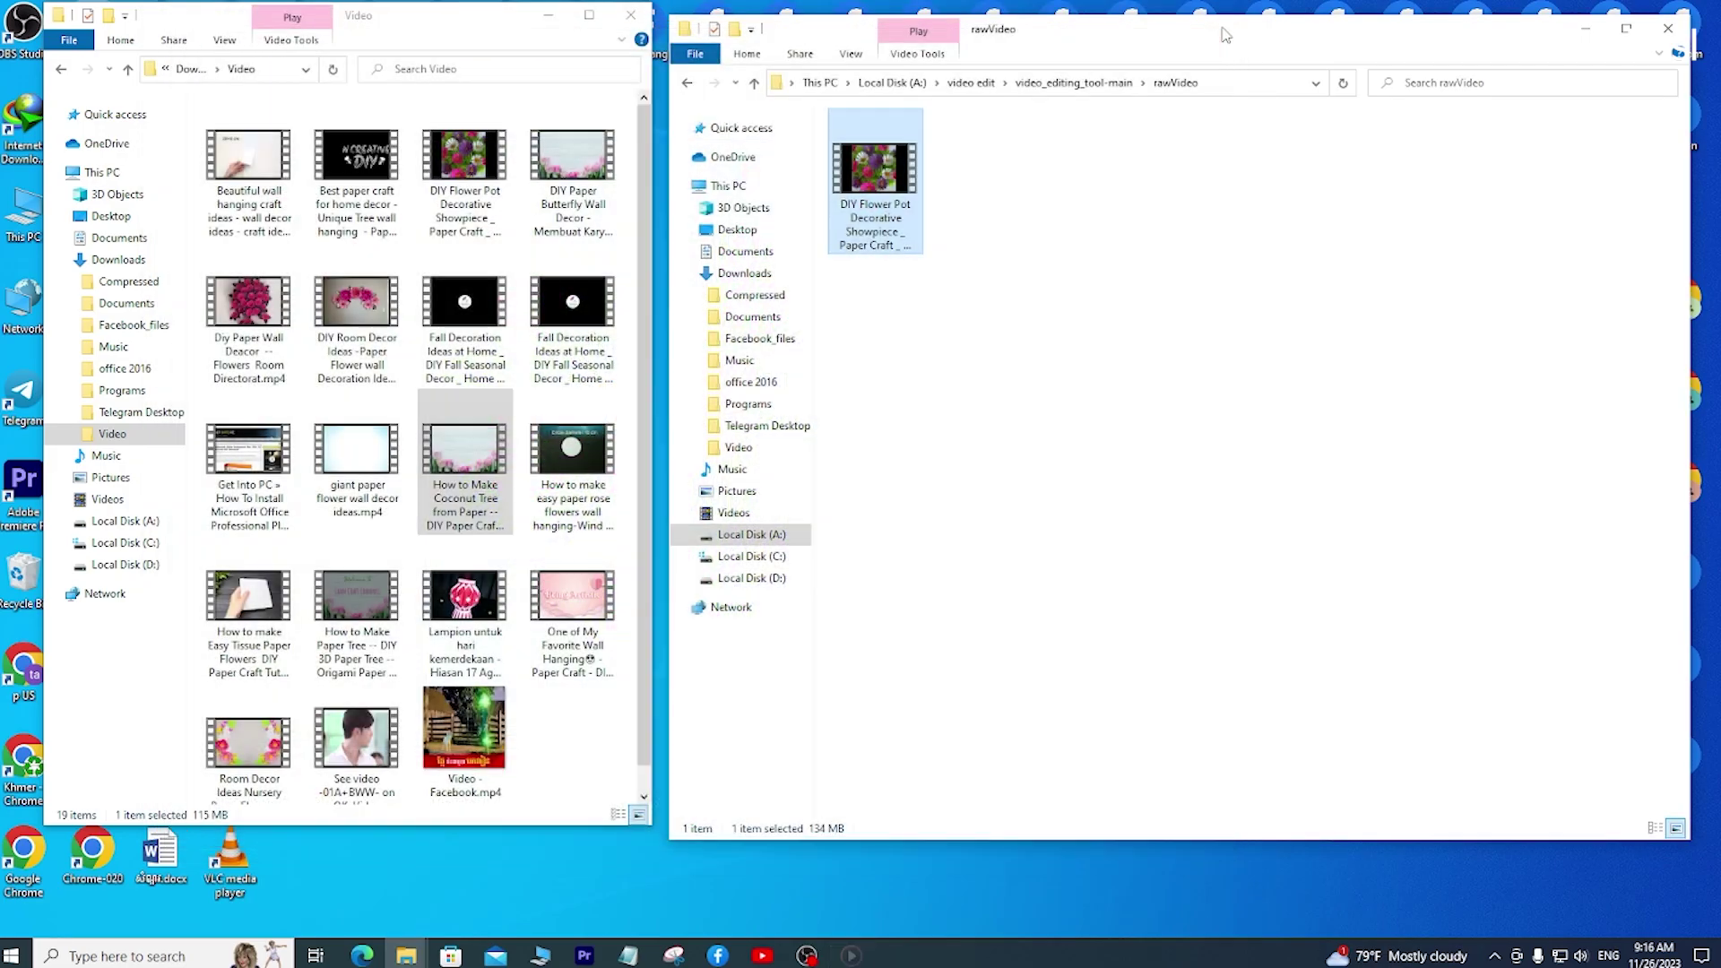
# Set videoDurationInSecond to 50 in cutVideoConfig.json, save the file and close Notepad.
pyautogui.click(687, 83)
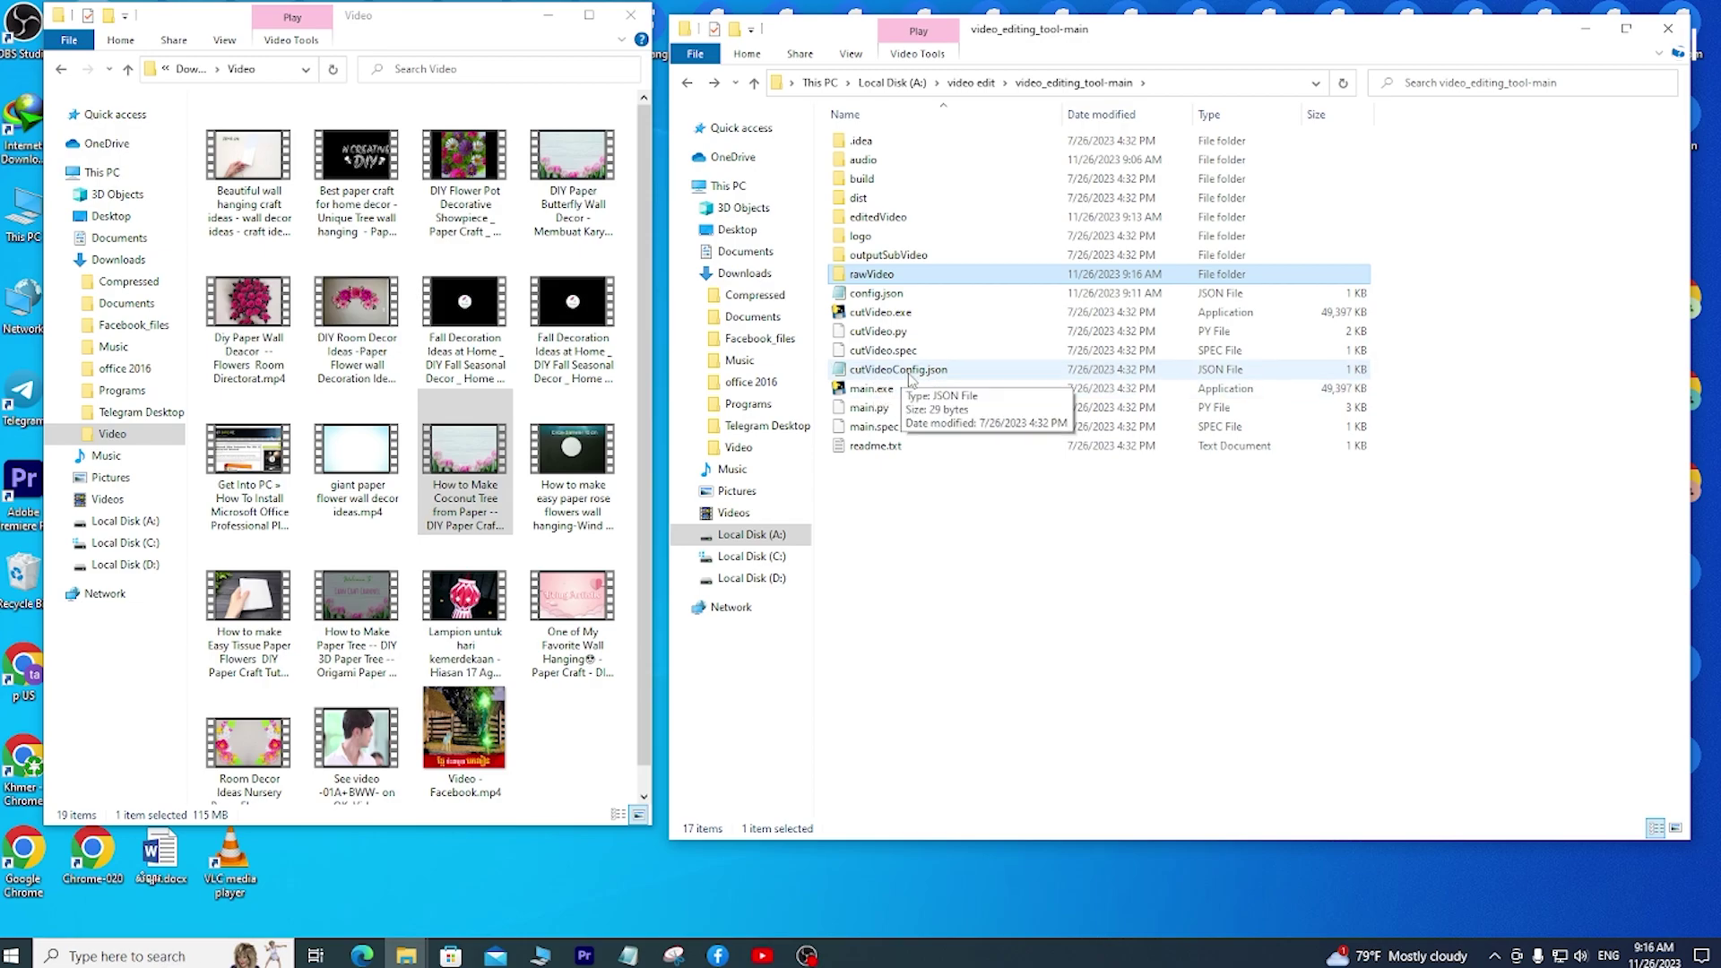
pyautogui.doubleClick(957, 370)
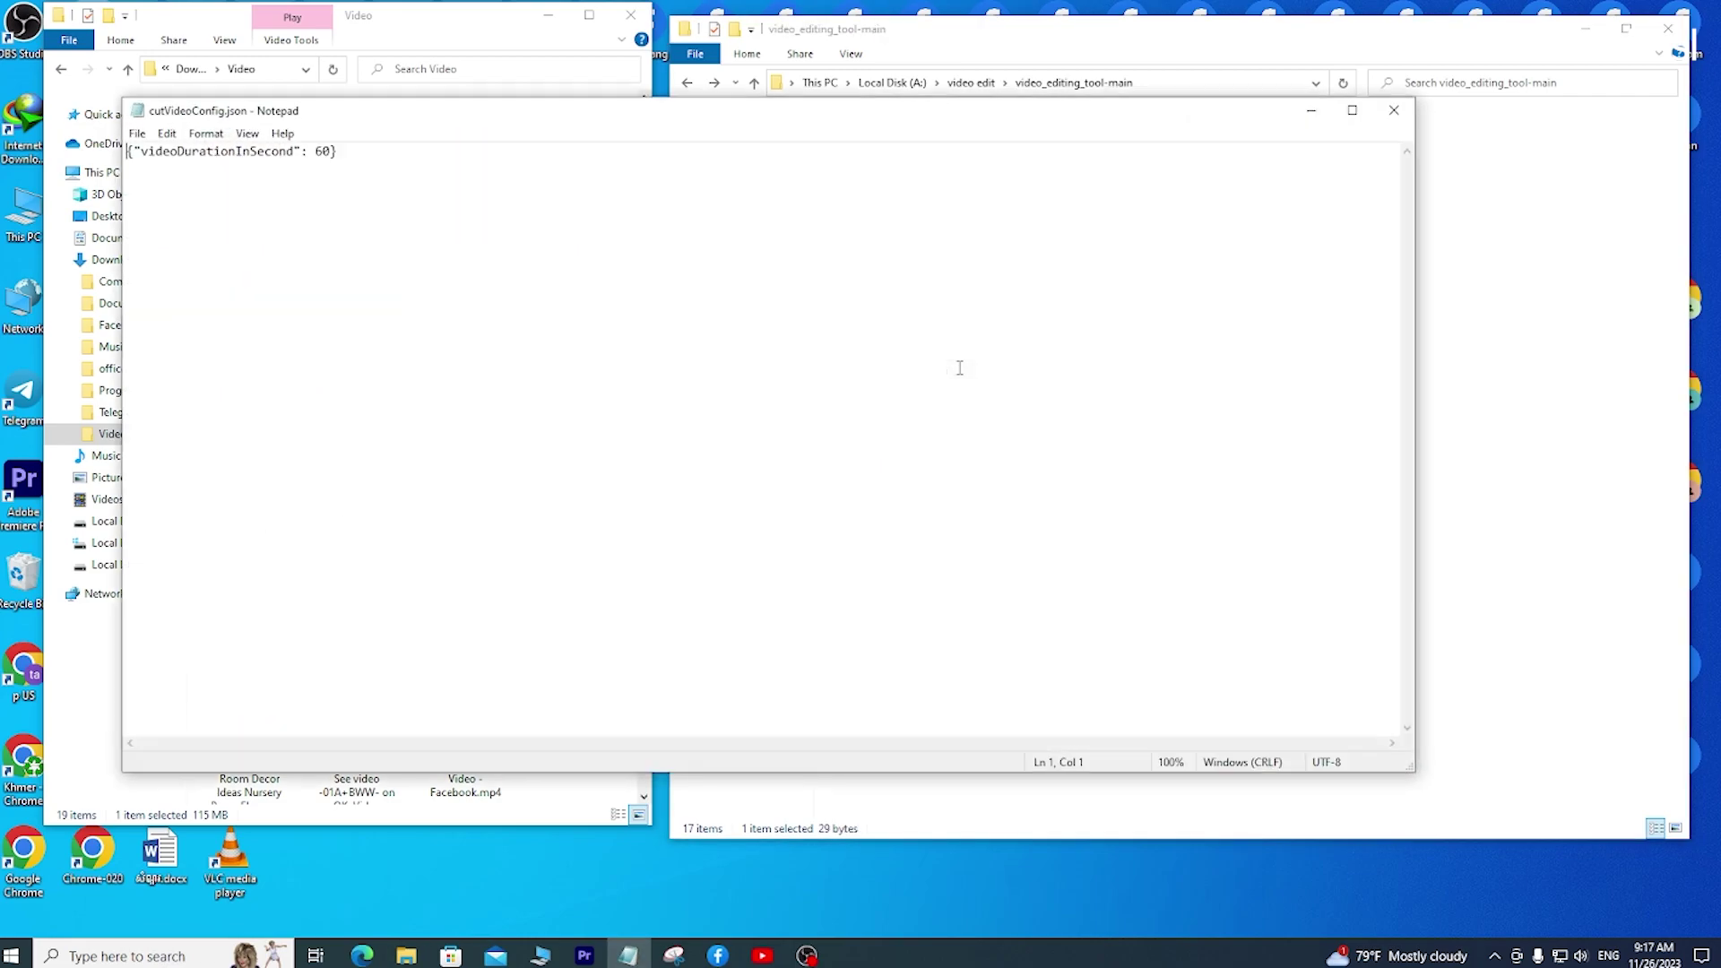
pyautogui.moveTo(385, 131); pyautogui.dragTo(576, 132)
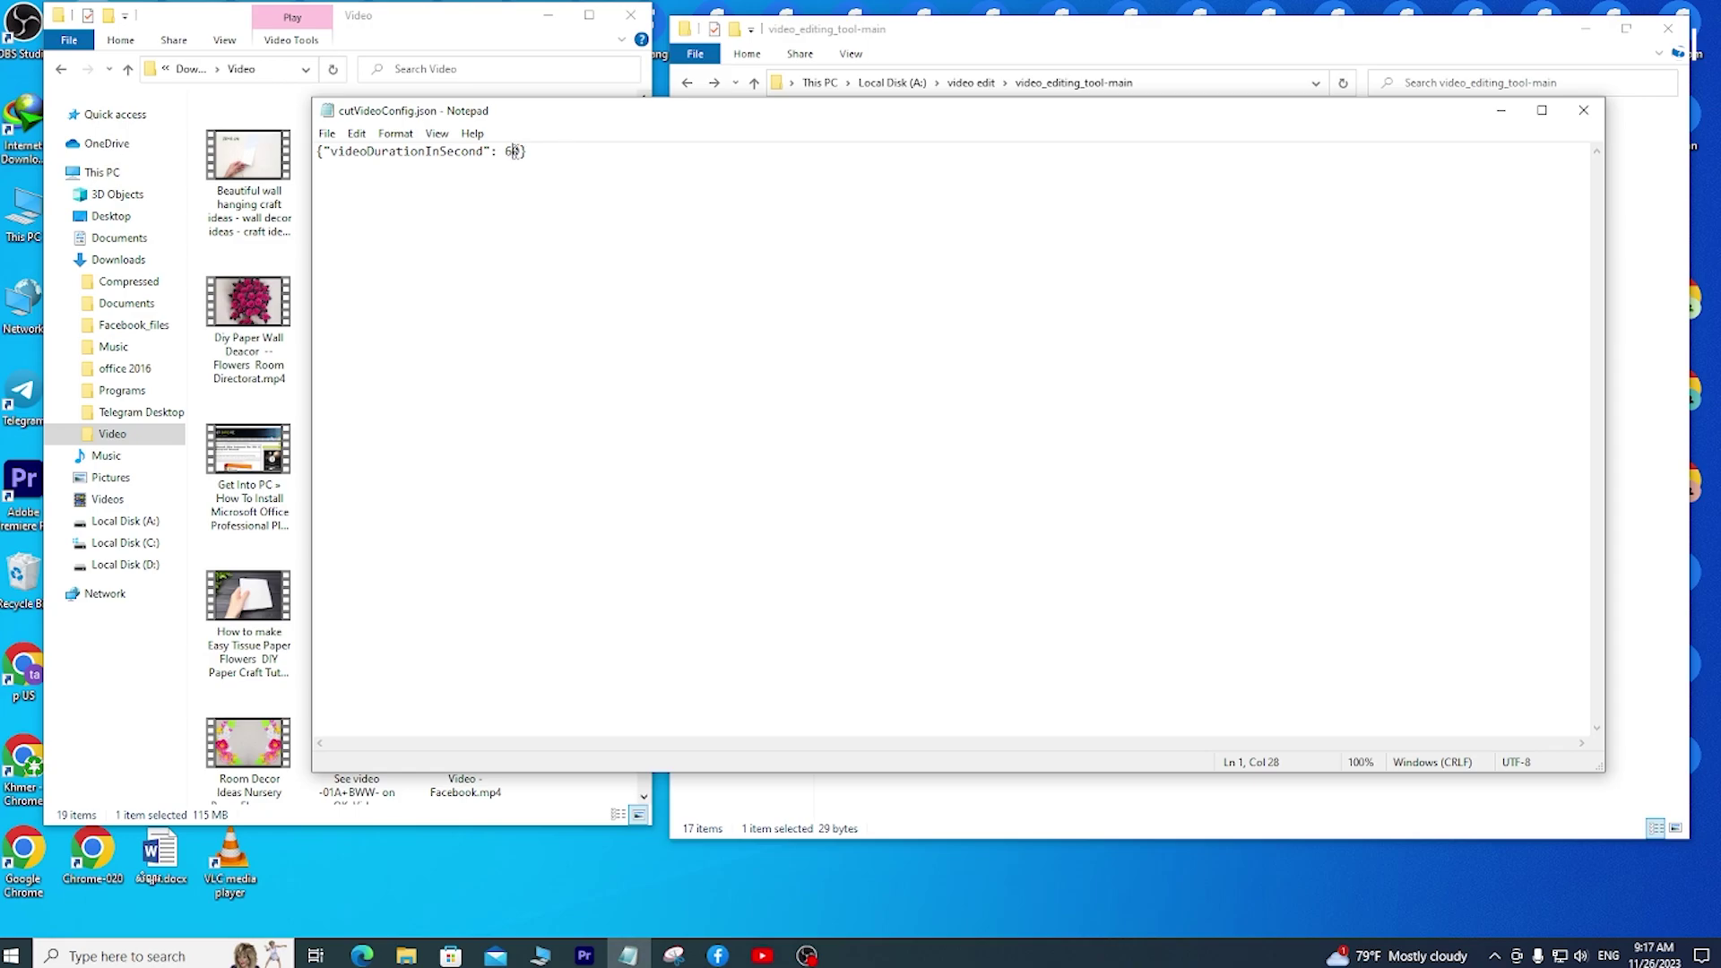
pyautogui.press('BackSpace')
pyautogui.write('5')
pyautogui.hotkey('ctrl', 's')
pyautogui.click(1582, 112)
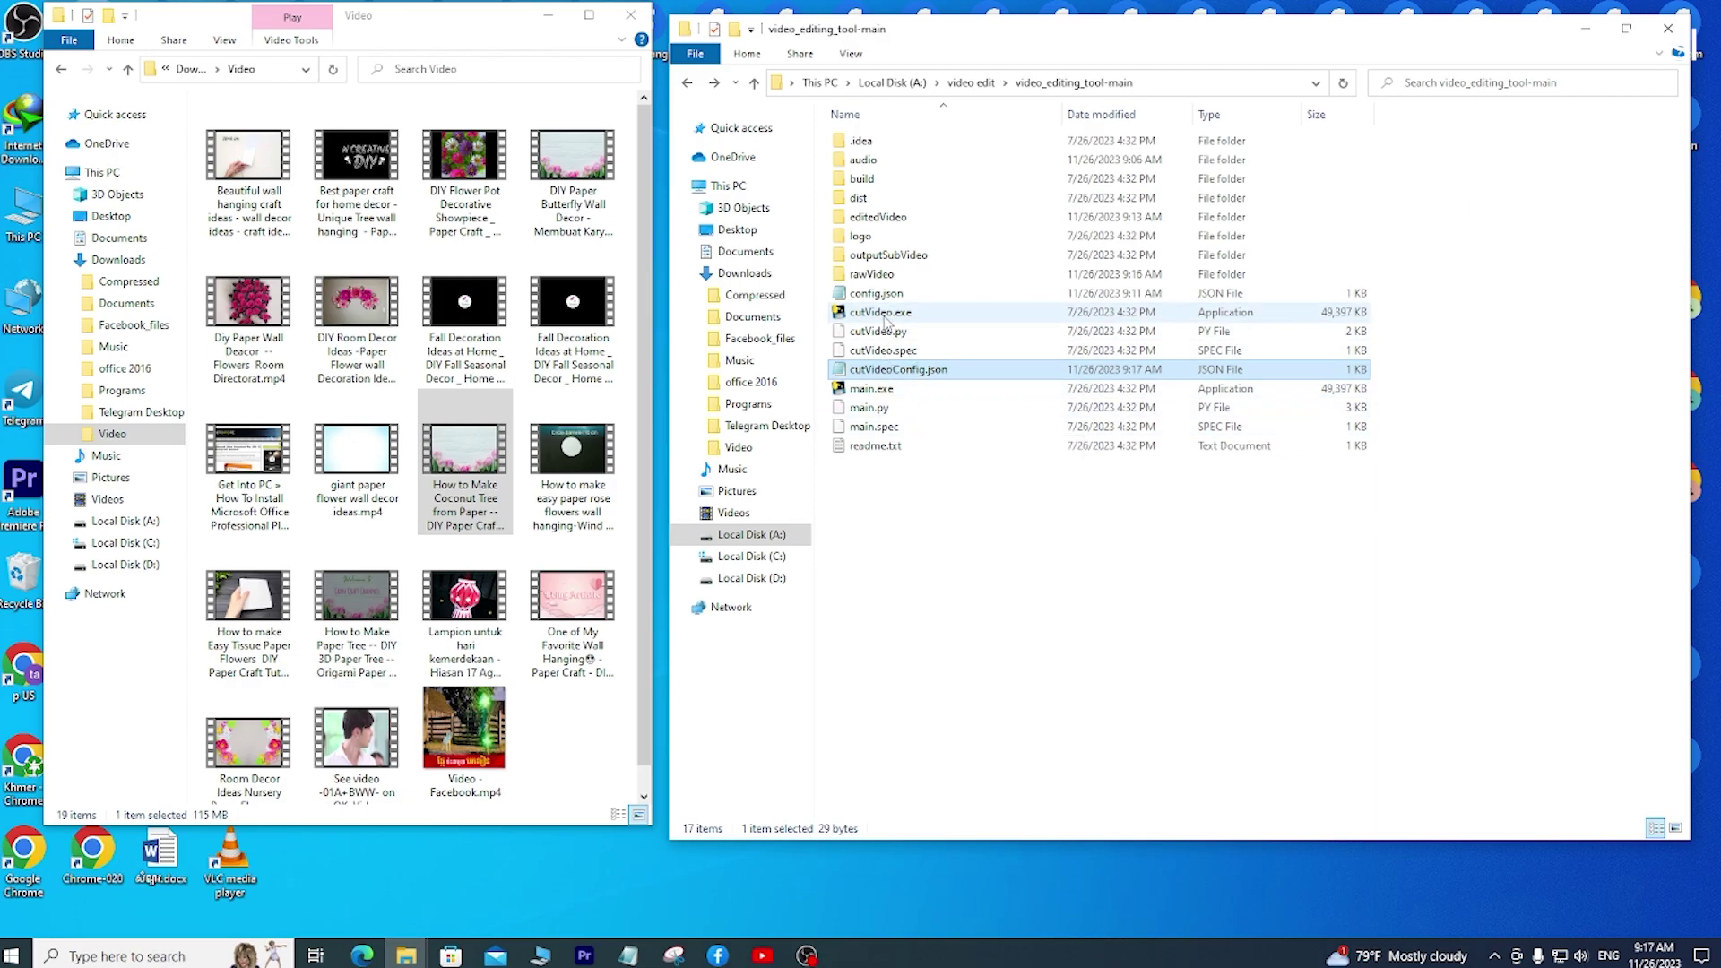
# Run cutVideo.exe to split the raw video into clips and open the outputSubVideo folder.
pyautogui.click(880, 314)
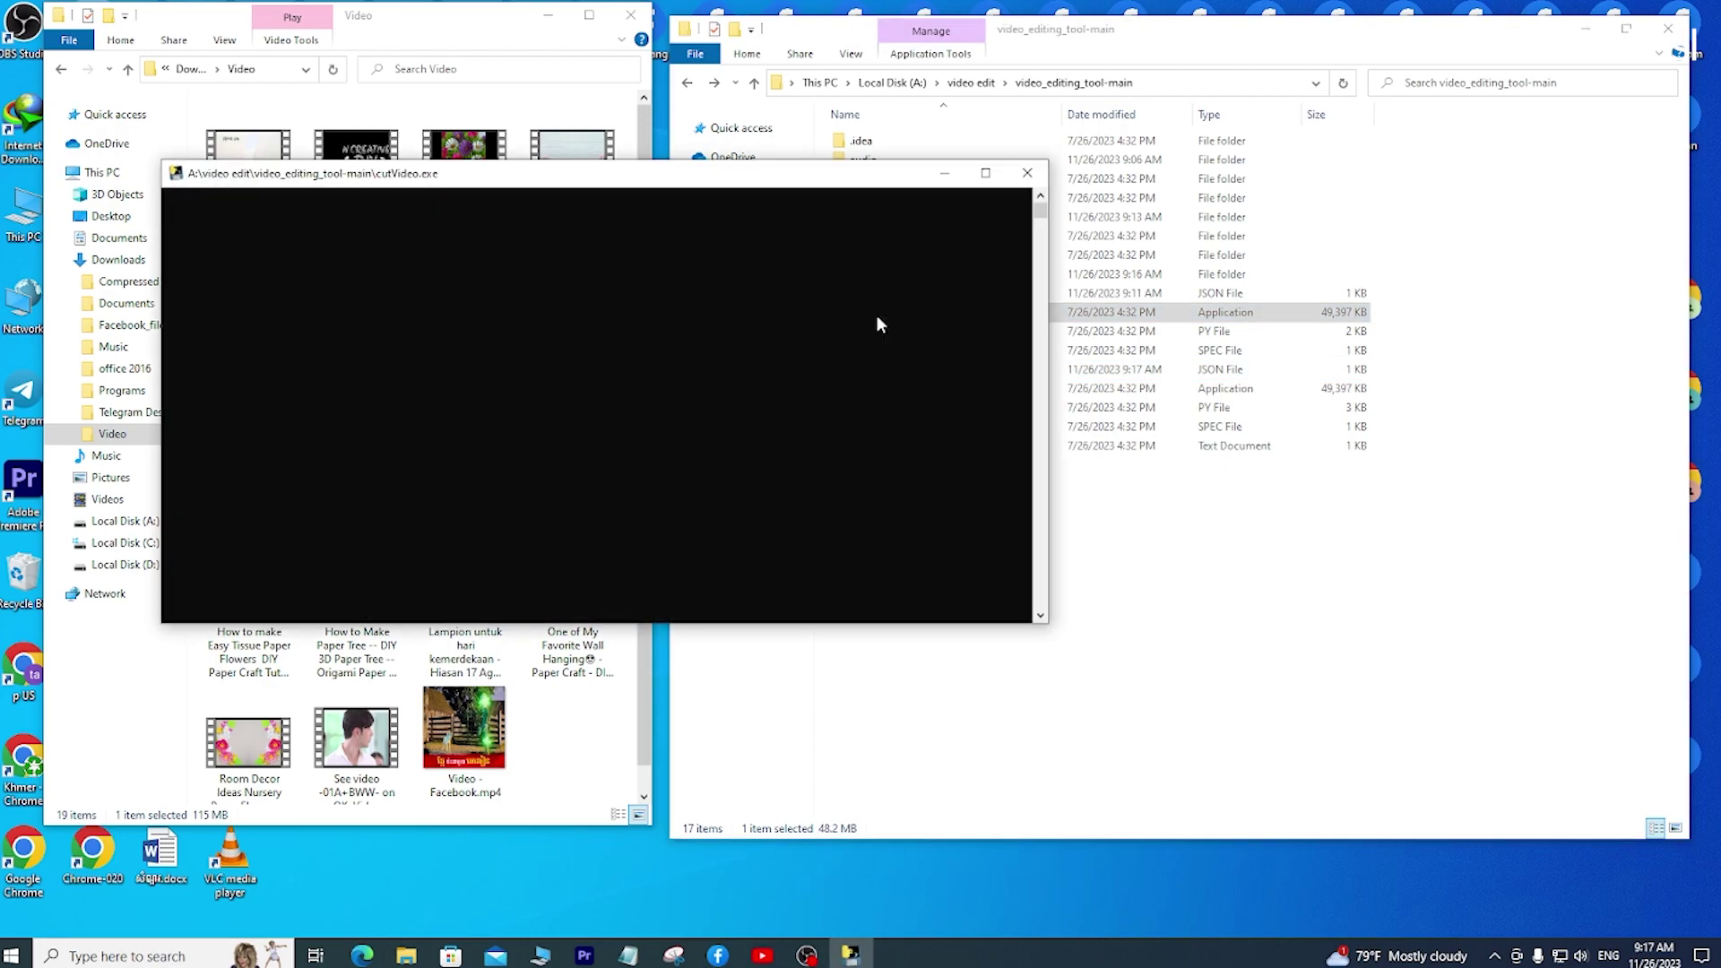
pyautogui.moveTo(766, 184); pyautogui.dragTo(1071, 128)
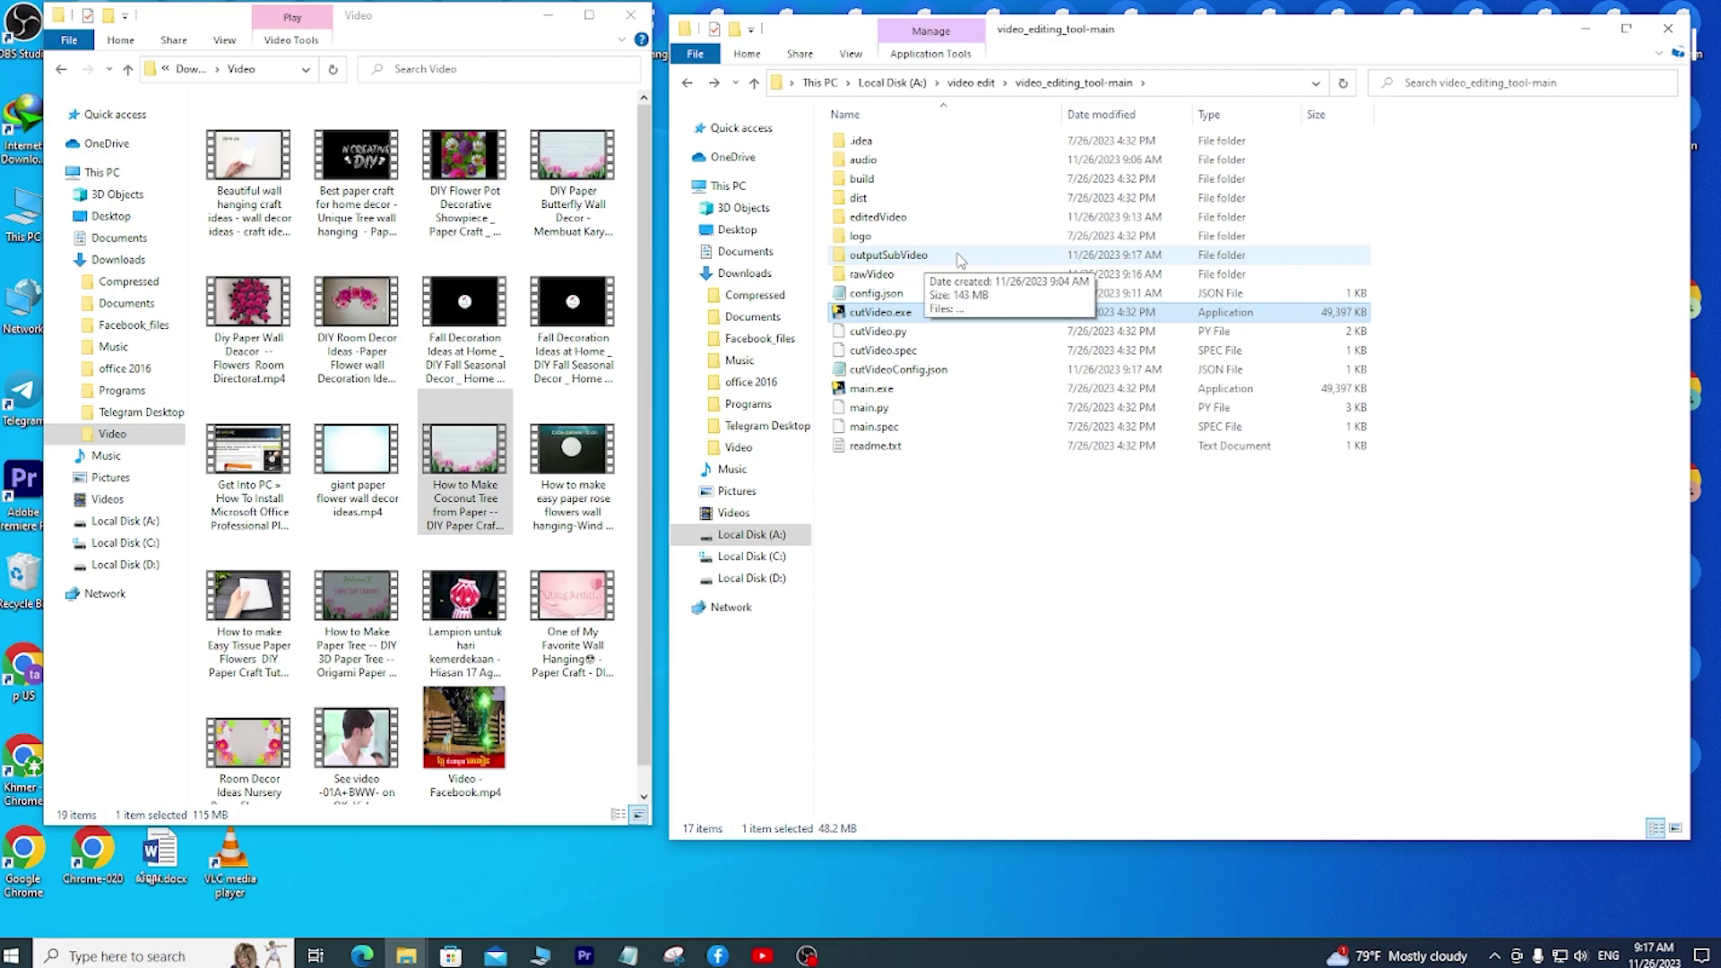
pyautogui.doubleClick(959, 258)
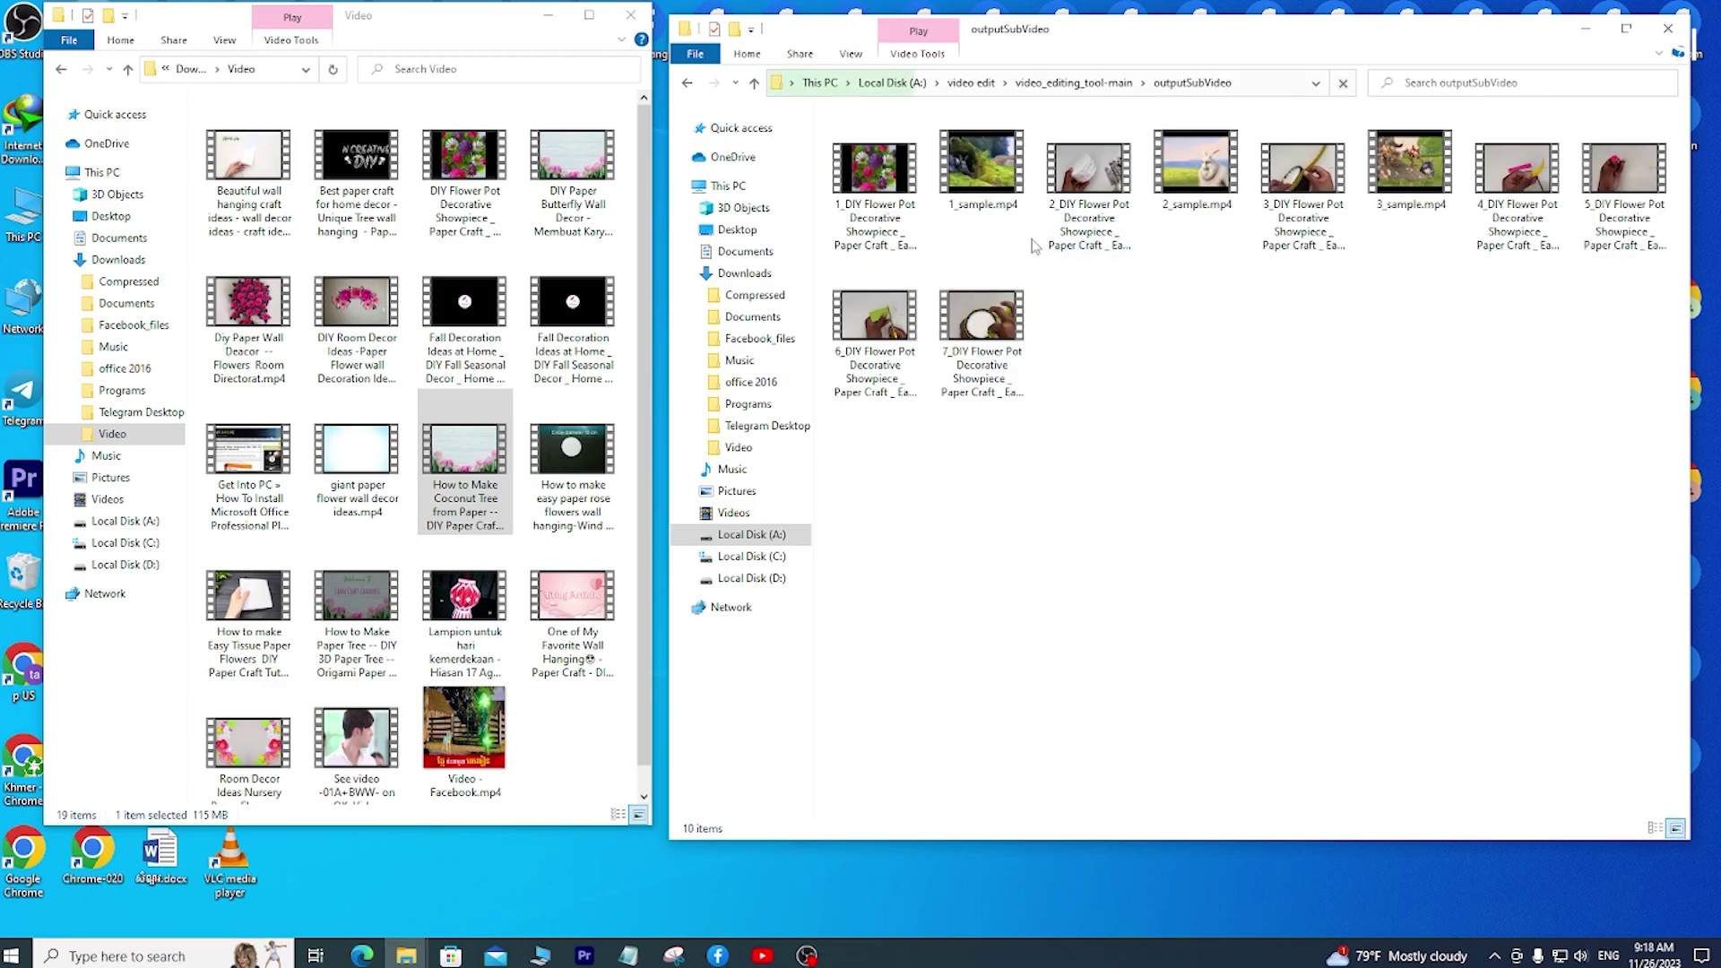
# Delete 1_sample.mp4, 2_sample.mp4 and 3_sample.mp4 from the outputSubVideo folder.
pyautogui.moveTo(1013, 240); pyautogui.dragTo(974, 215)
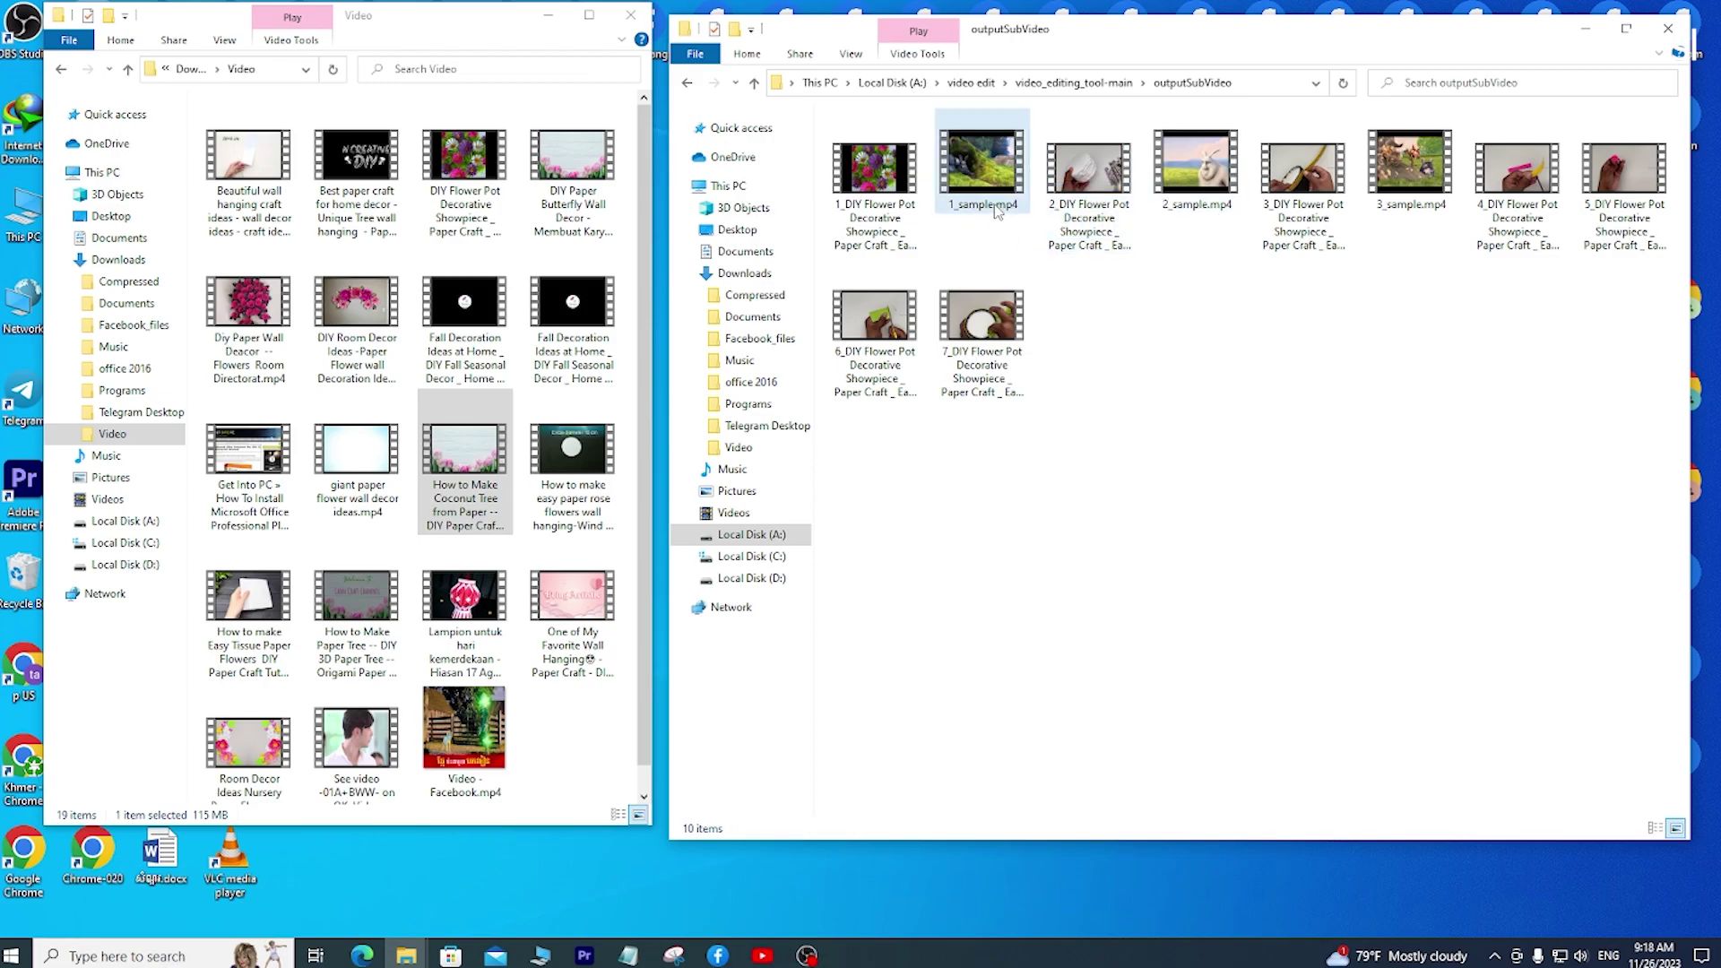
pyautogui.click(996, 187)
pyautogui.keyDown('ctrl'); pyautogui.click(1196, 170); pyautogui.keyUp('ctrl')
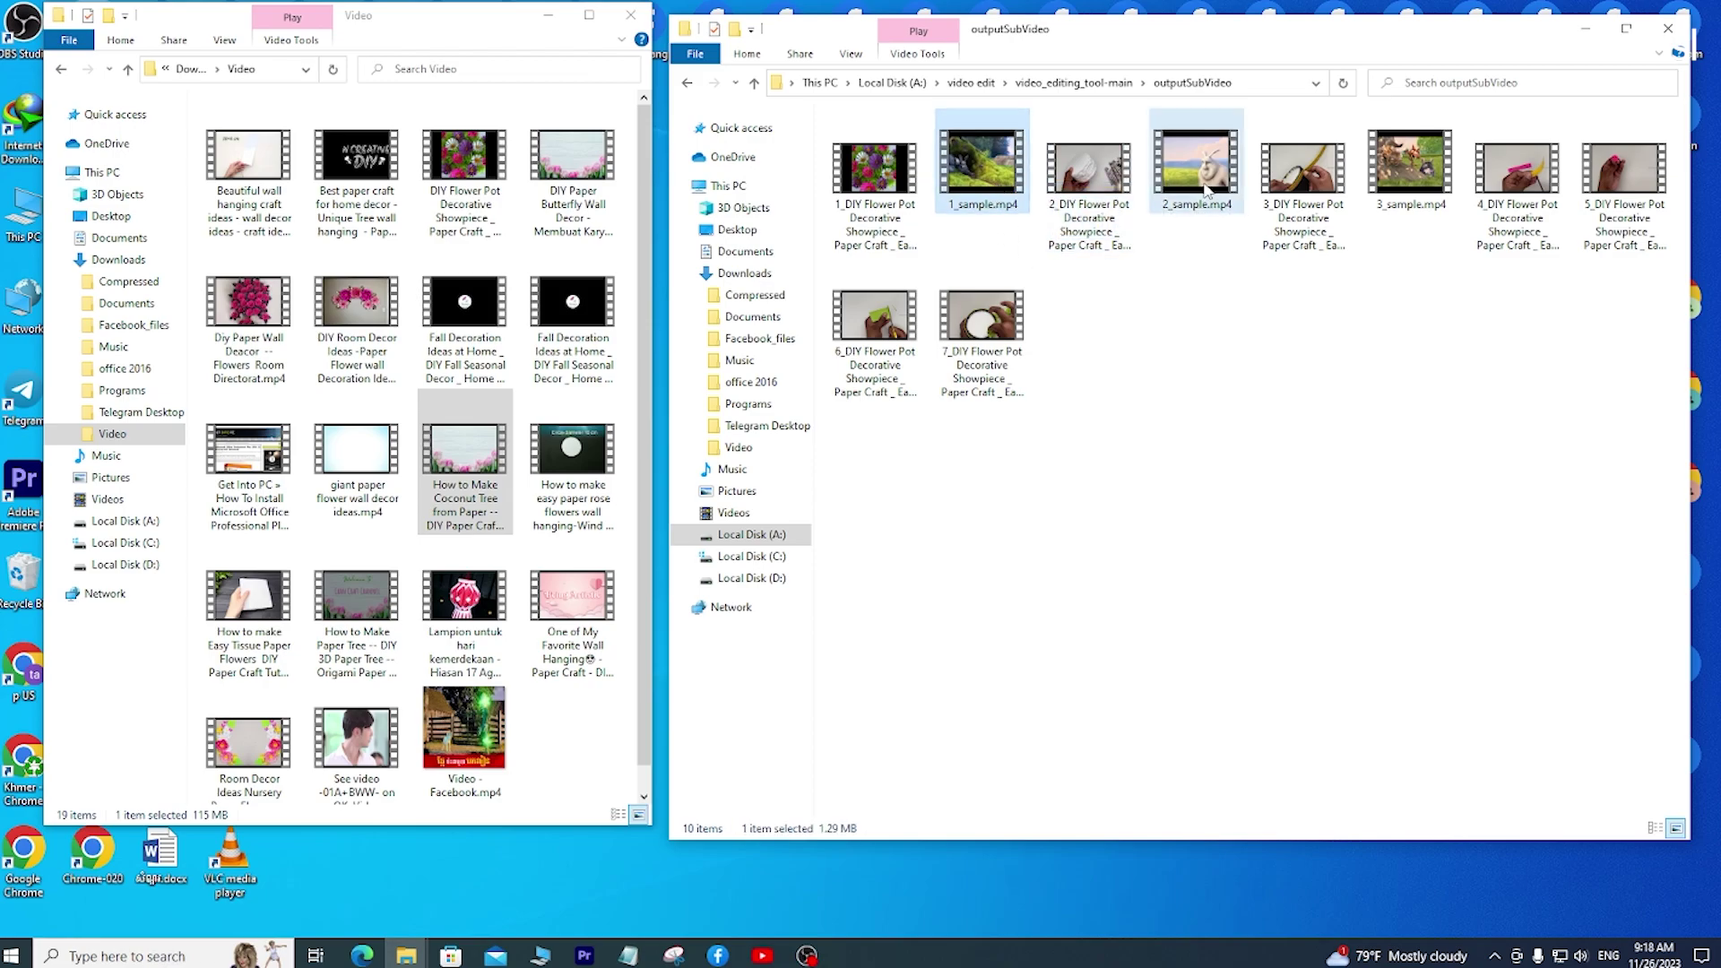
pyautogui.keyDown('ctrl'); pyautogui.click(1422, 185); pyautogui.keyUp('ctrl')
pyautogui.rightClick(1419, 176)
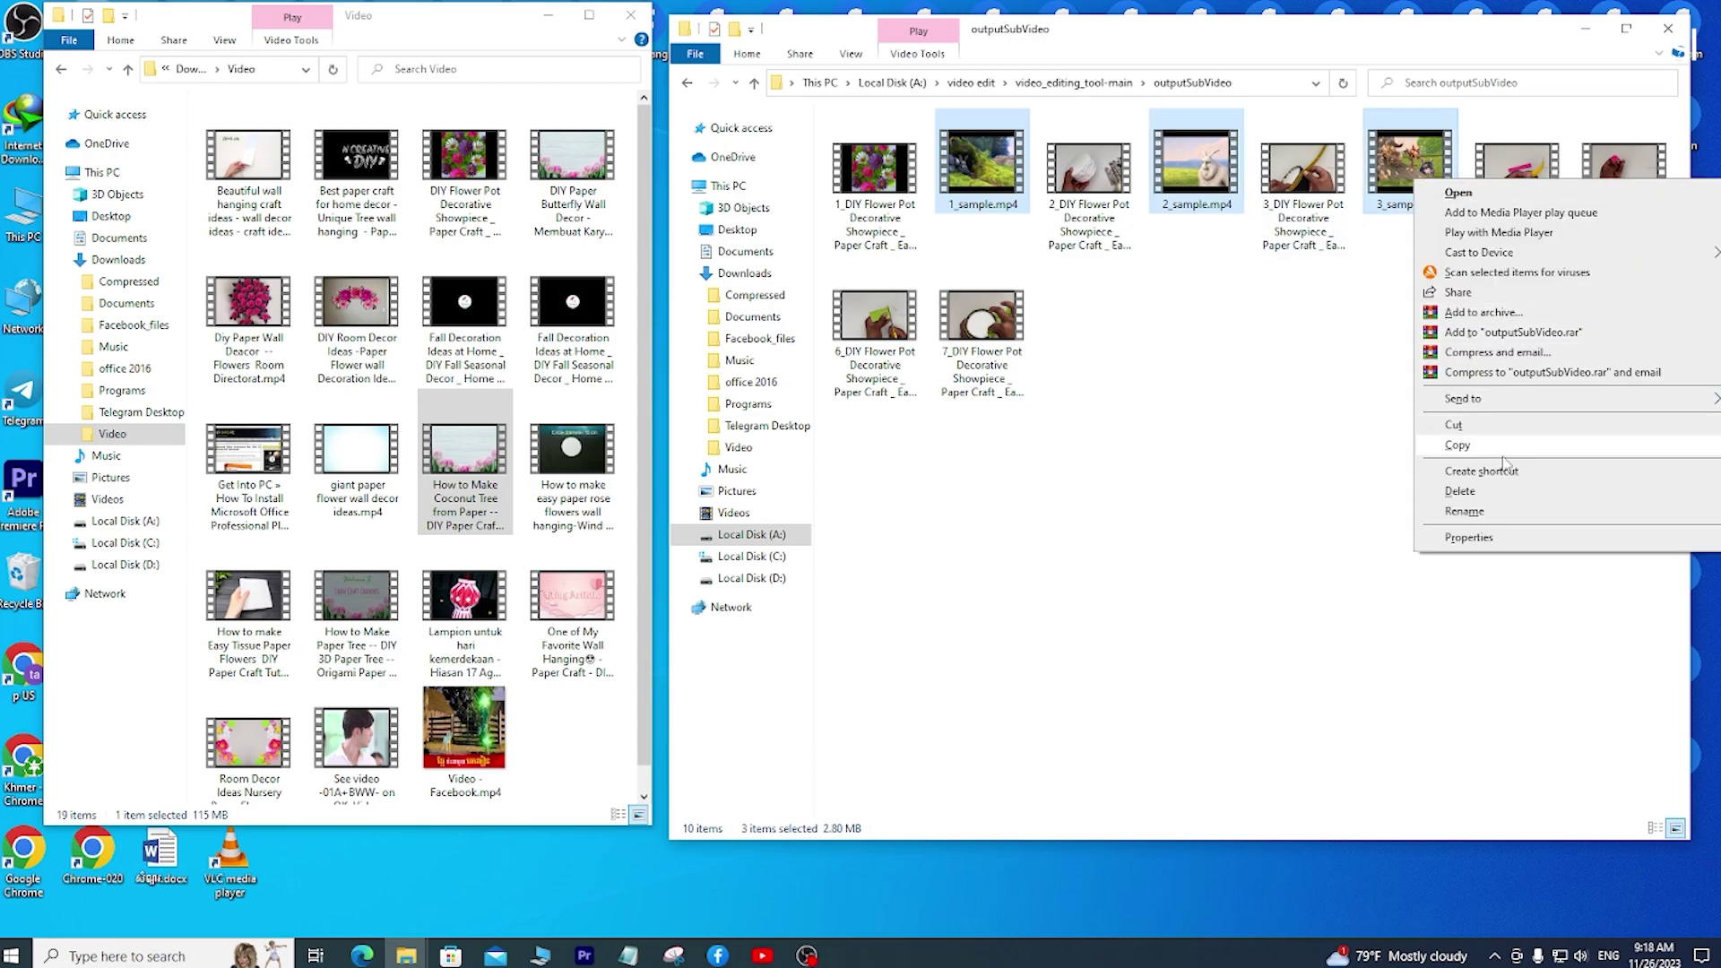
pyautogui.click(1490, 491)
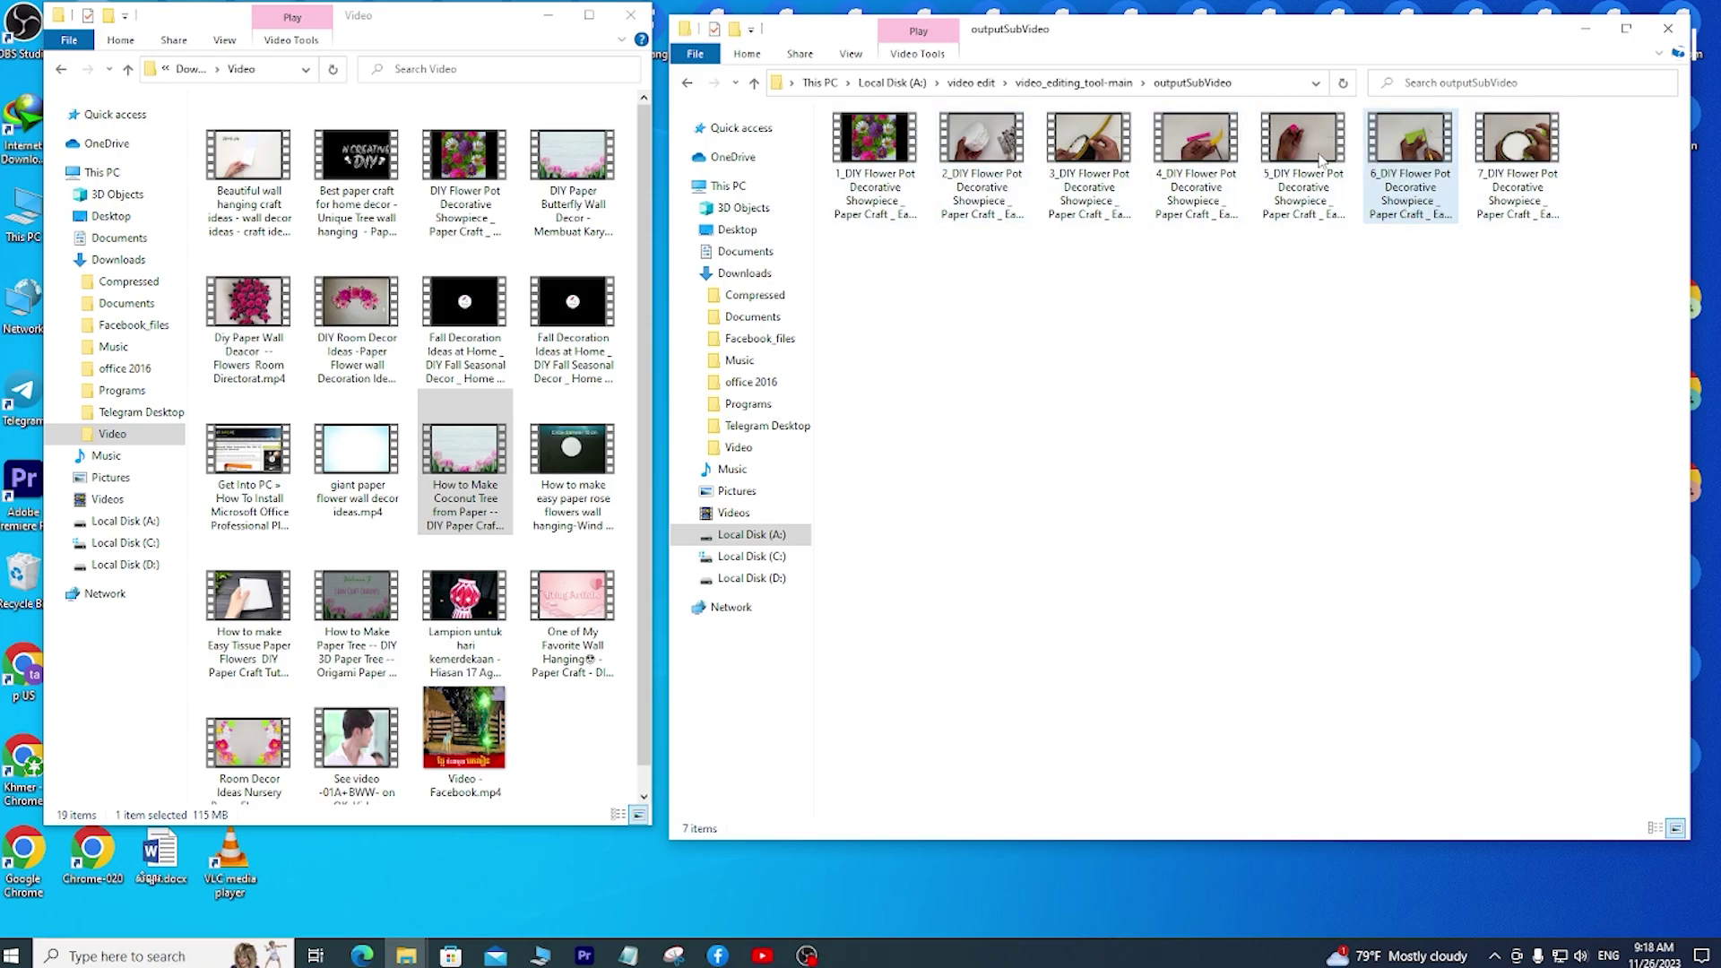
# Play the second flower pot clip to check the cut, close the player and return to the video edit folder.
pyautogui.doubleClick(989, 146)
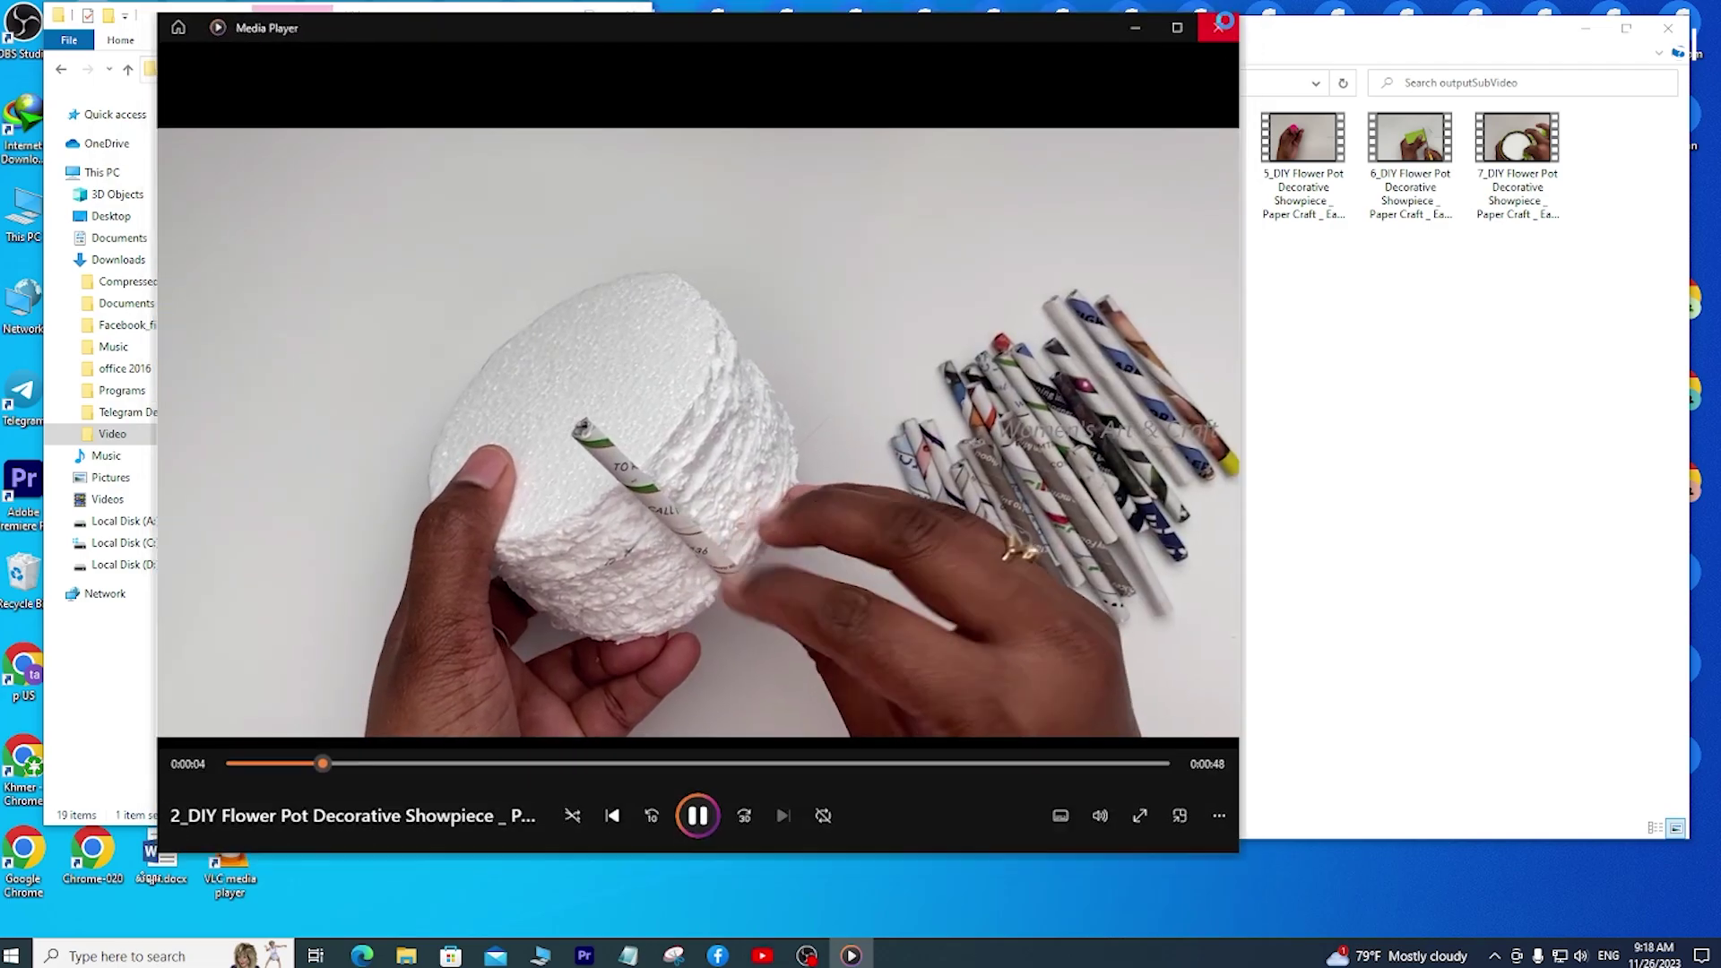
pyautogui.click(1219, 27)
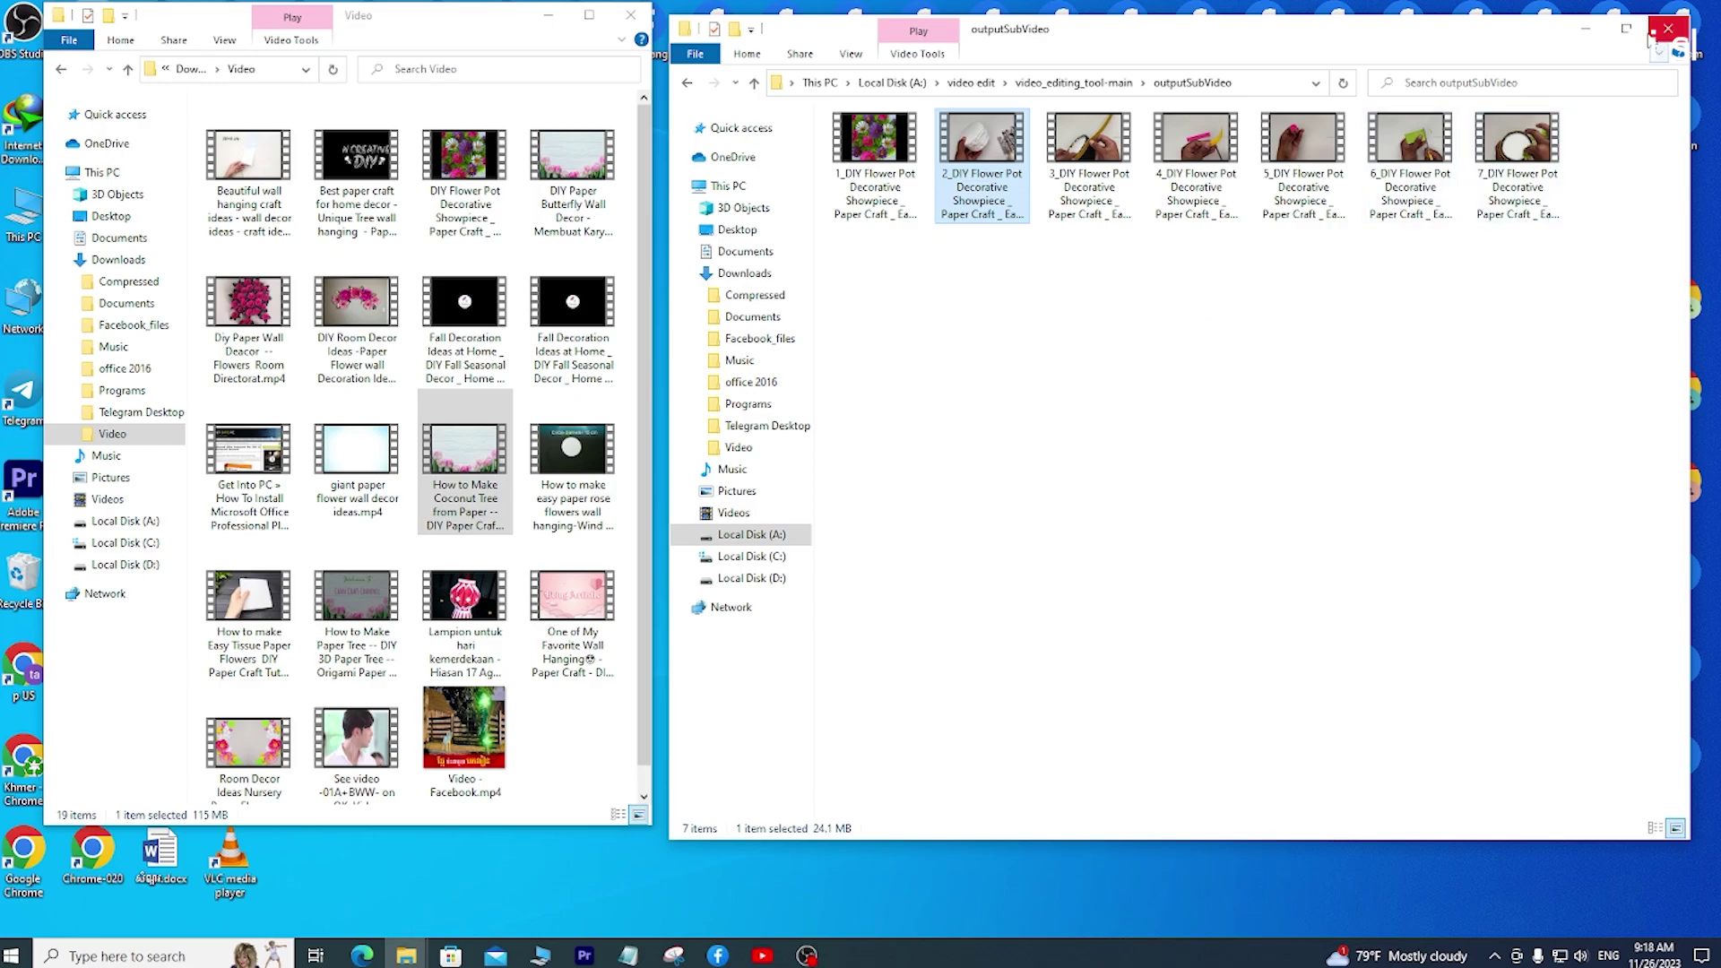
pyautogui.click(690, 82)
pyautogui.click(690, 83)
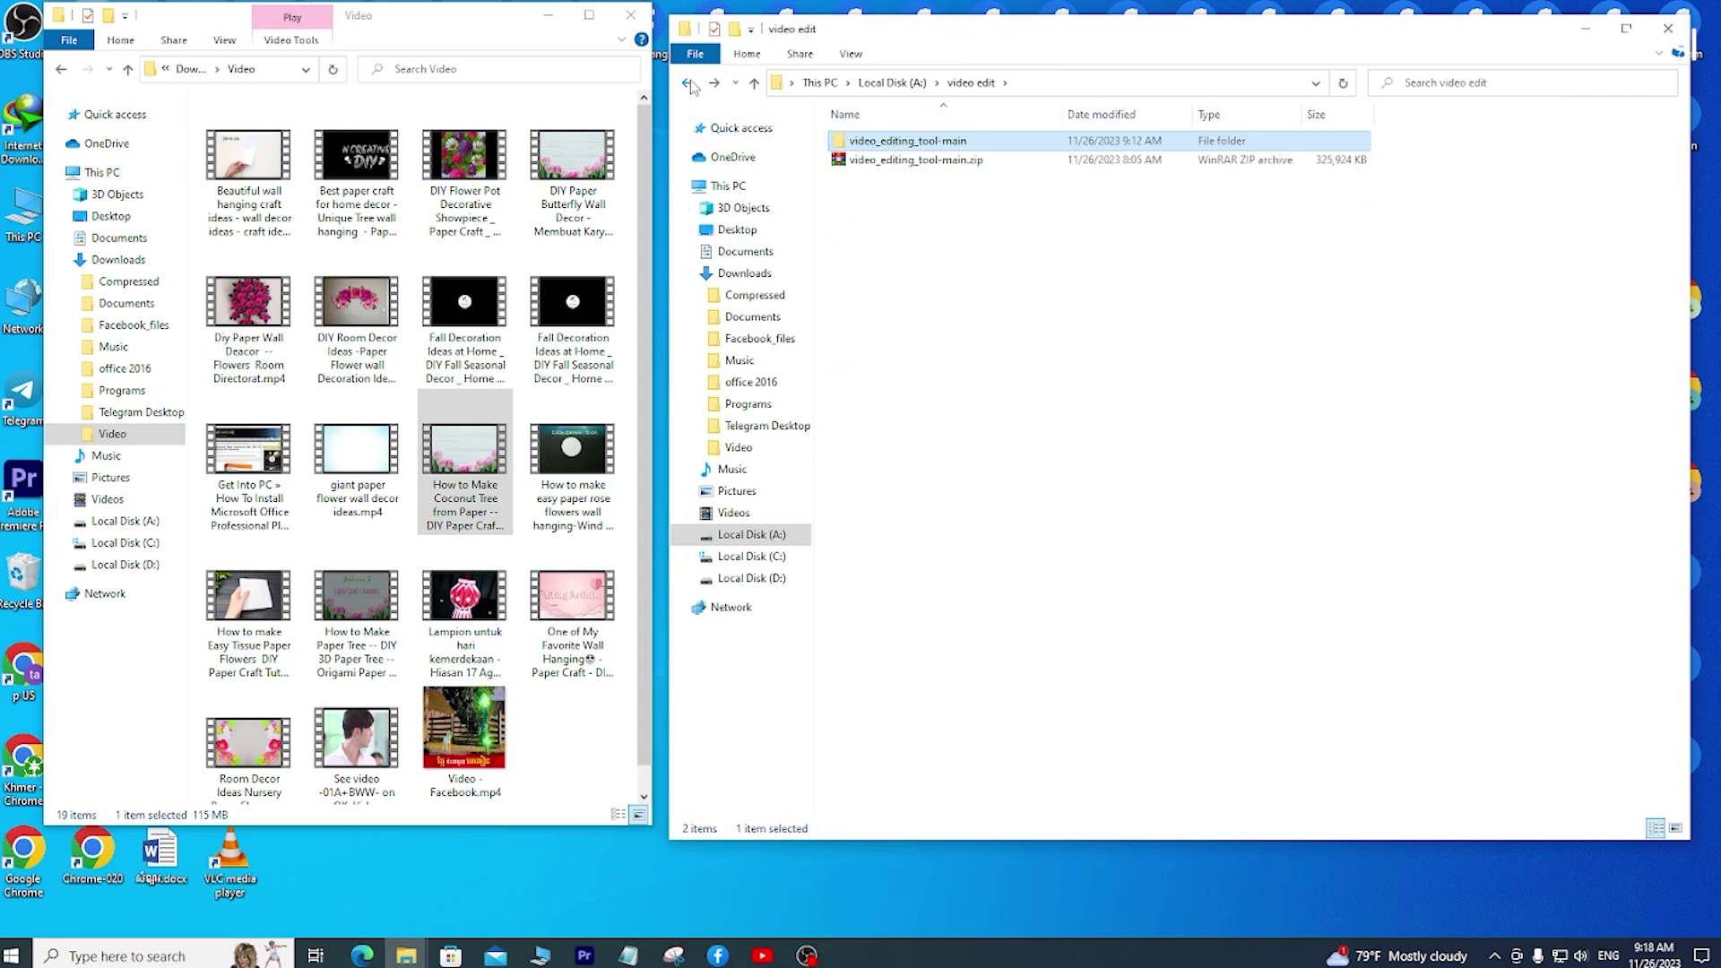
# Close the Video and Local Disk (A:) folder windows to clear the desktop.
pyautogui.click(688, 82)
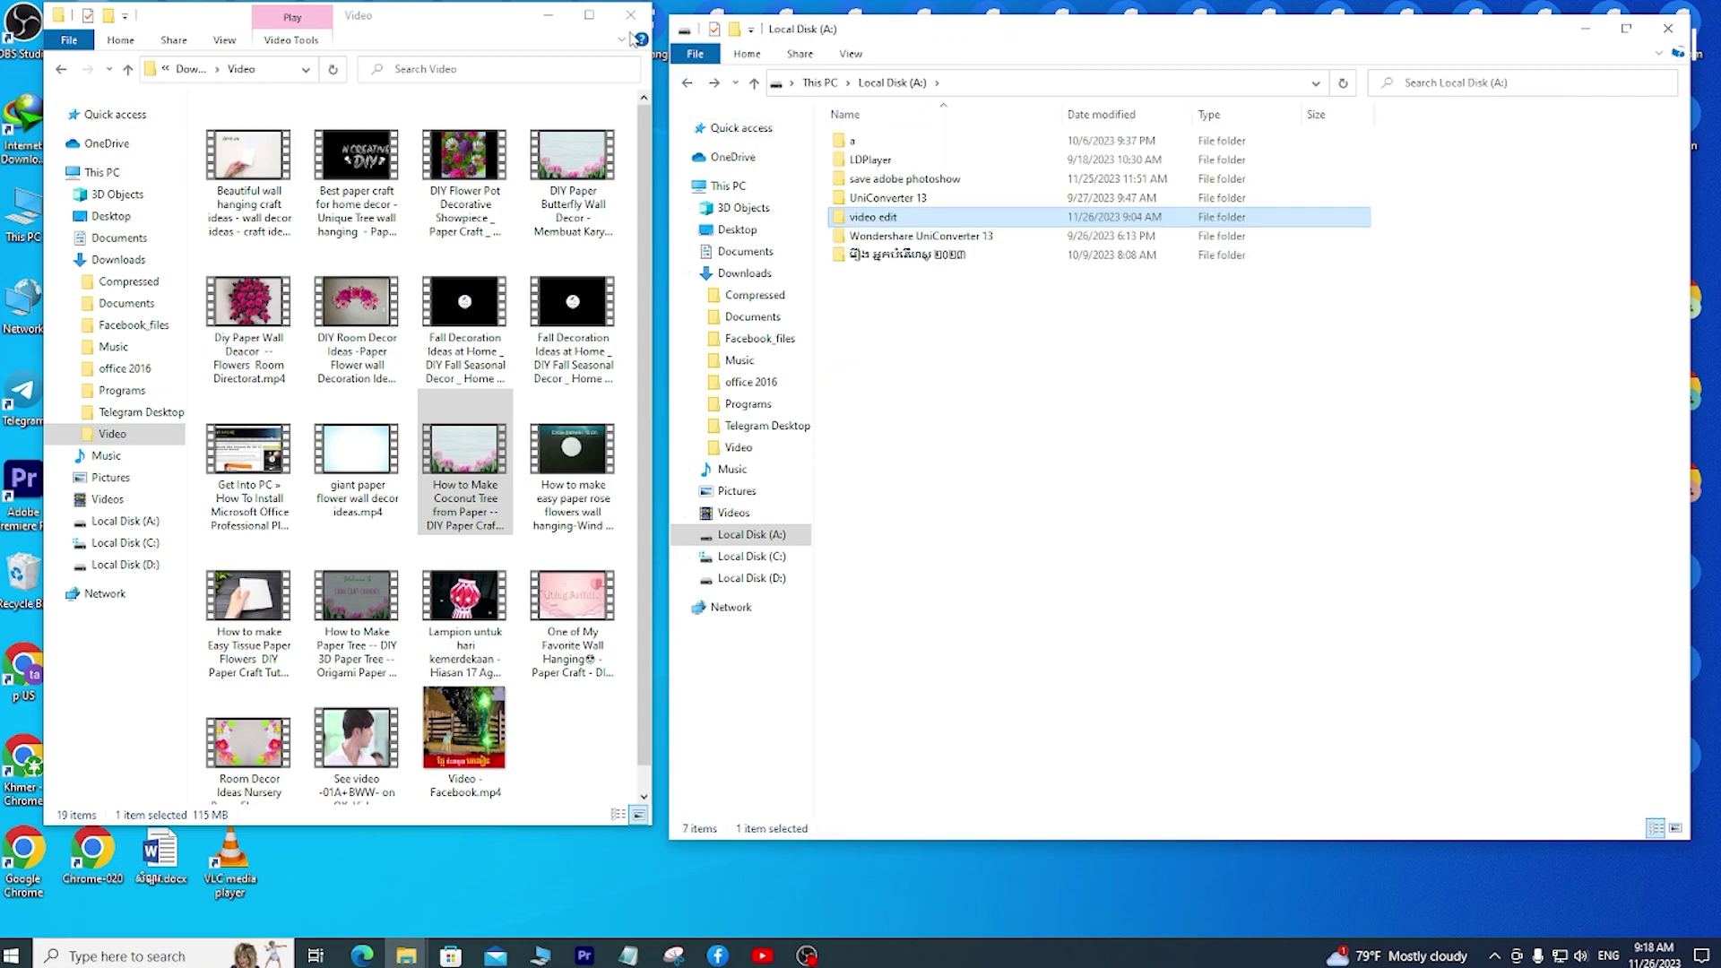
pyautogui.moveTo(493, 28); pyautogui.dragTo(1294, 82)
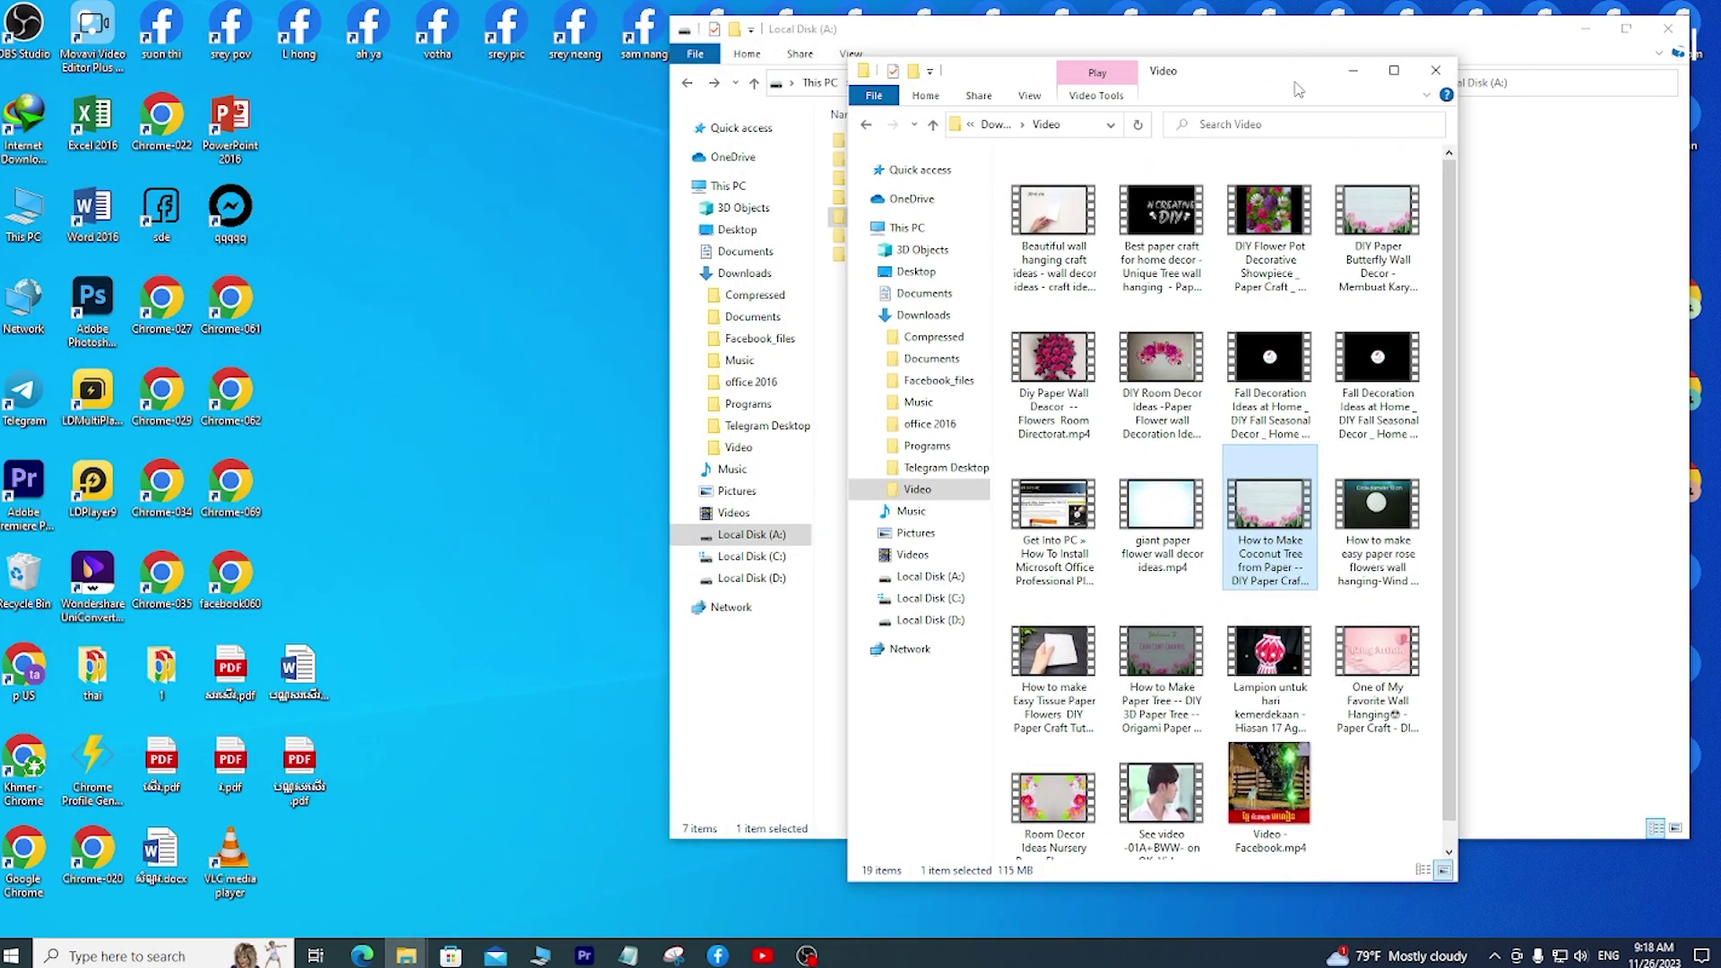
pyautogui.click(1434, 72)
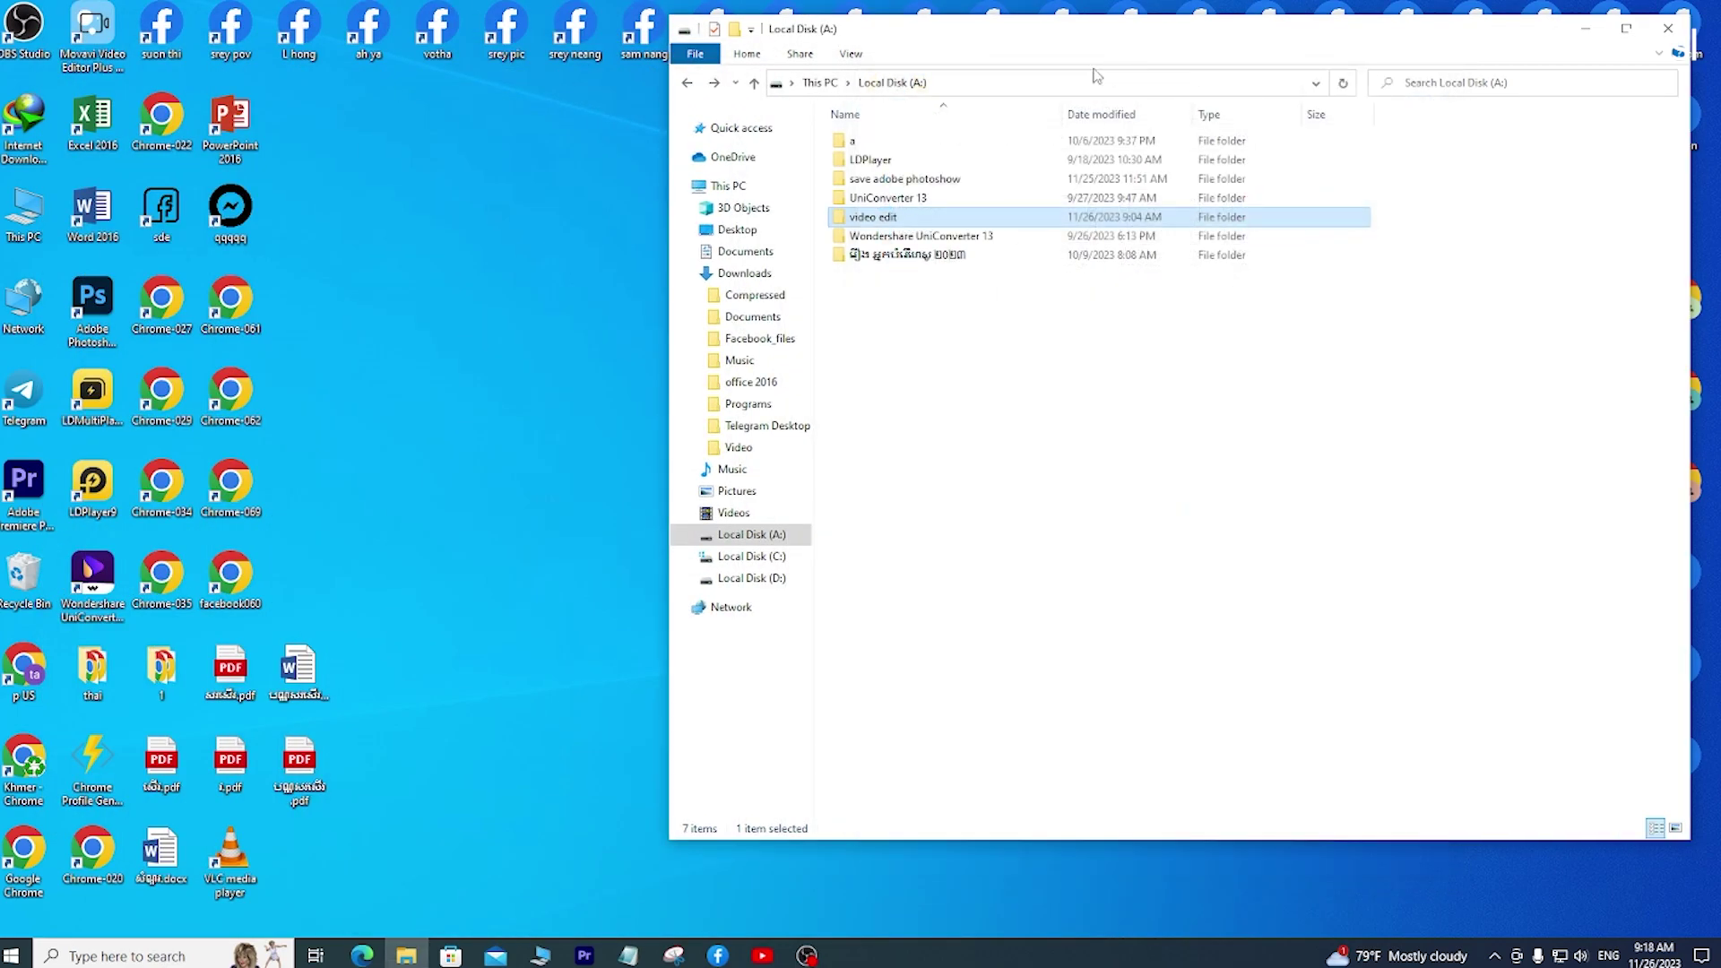
pyautogui.click(1665, 30)
pyautogui.rightClick(830, 165)
pyautogui.click(880, 222)
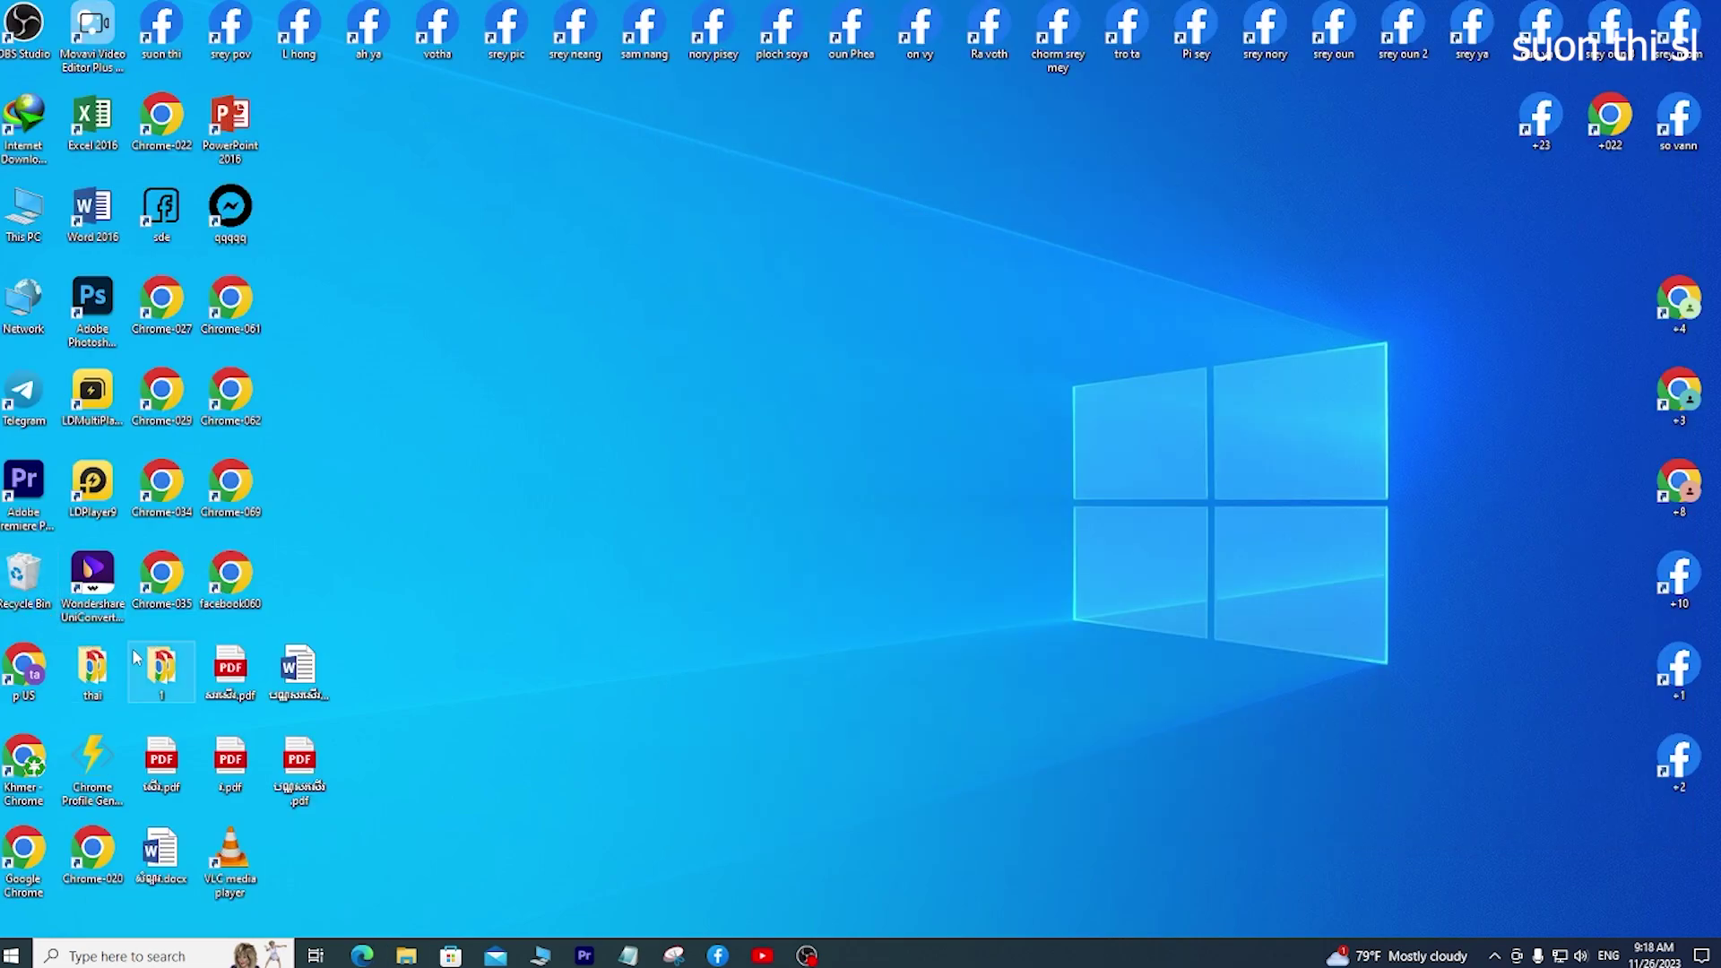
# Launch Wondershare UniConverter 13, switch to its Converter and open the file selection for adding videos.
pyautogui.doubleClick(96, 581)
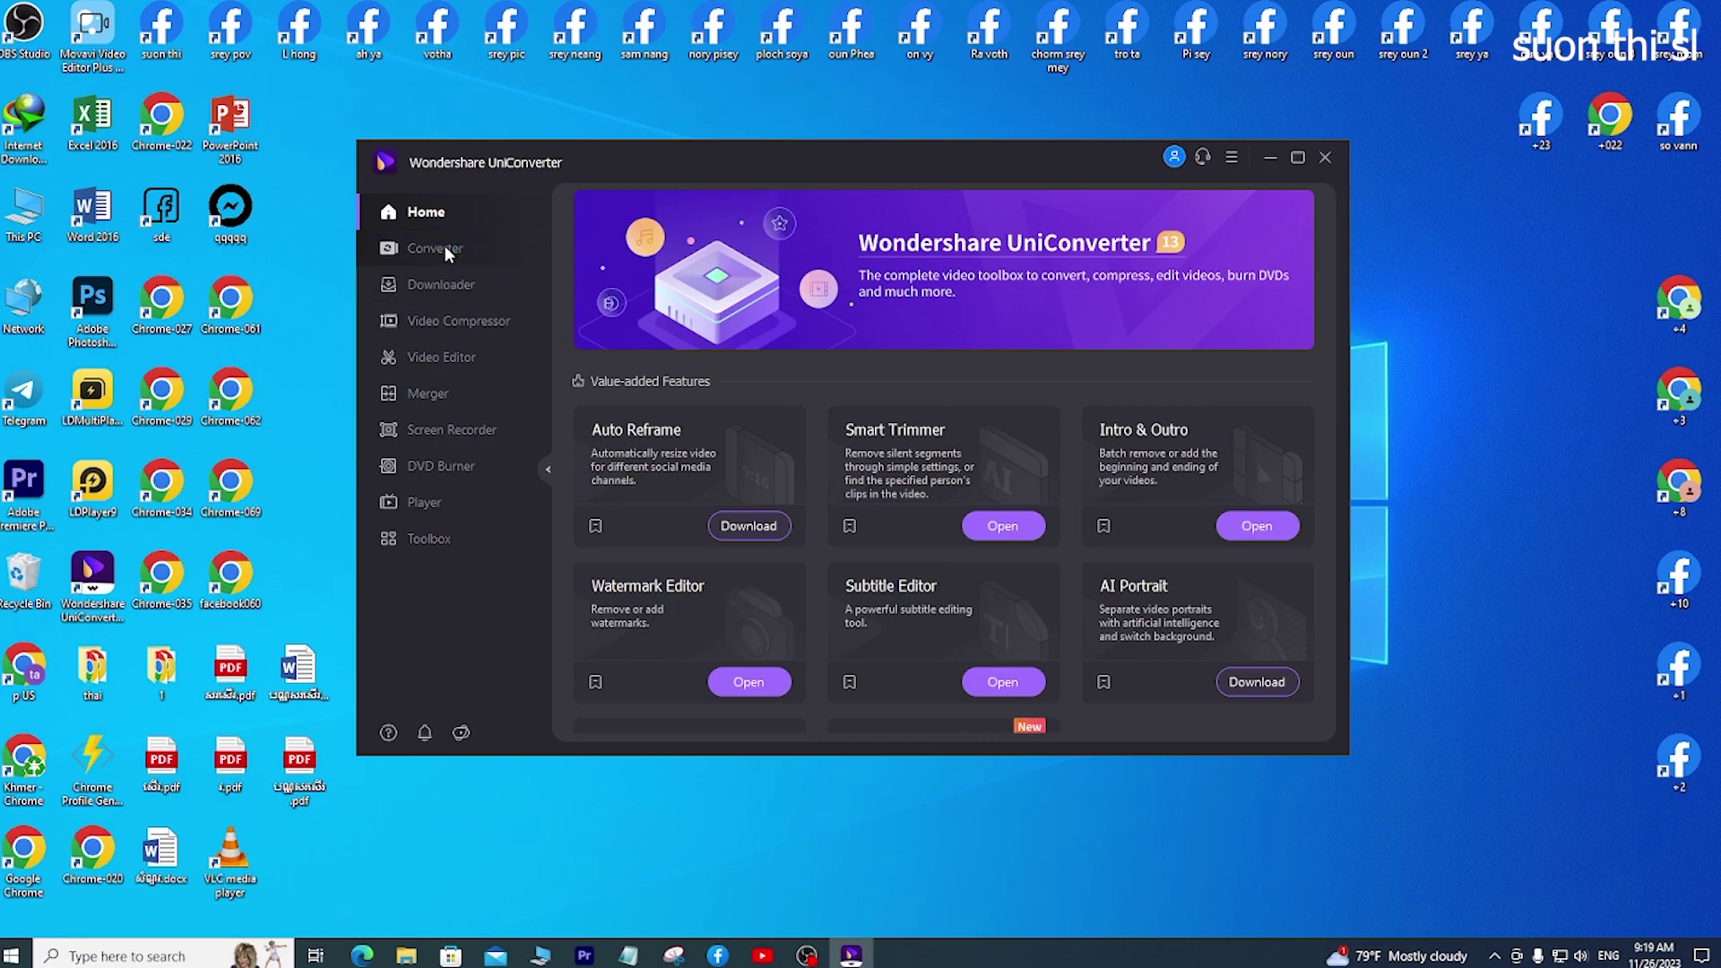
pyautogui.click(445, 252)
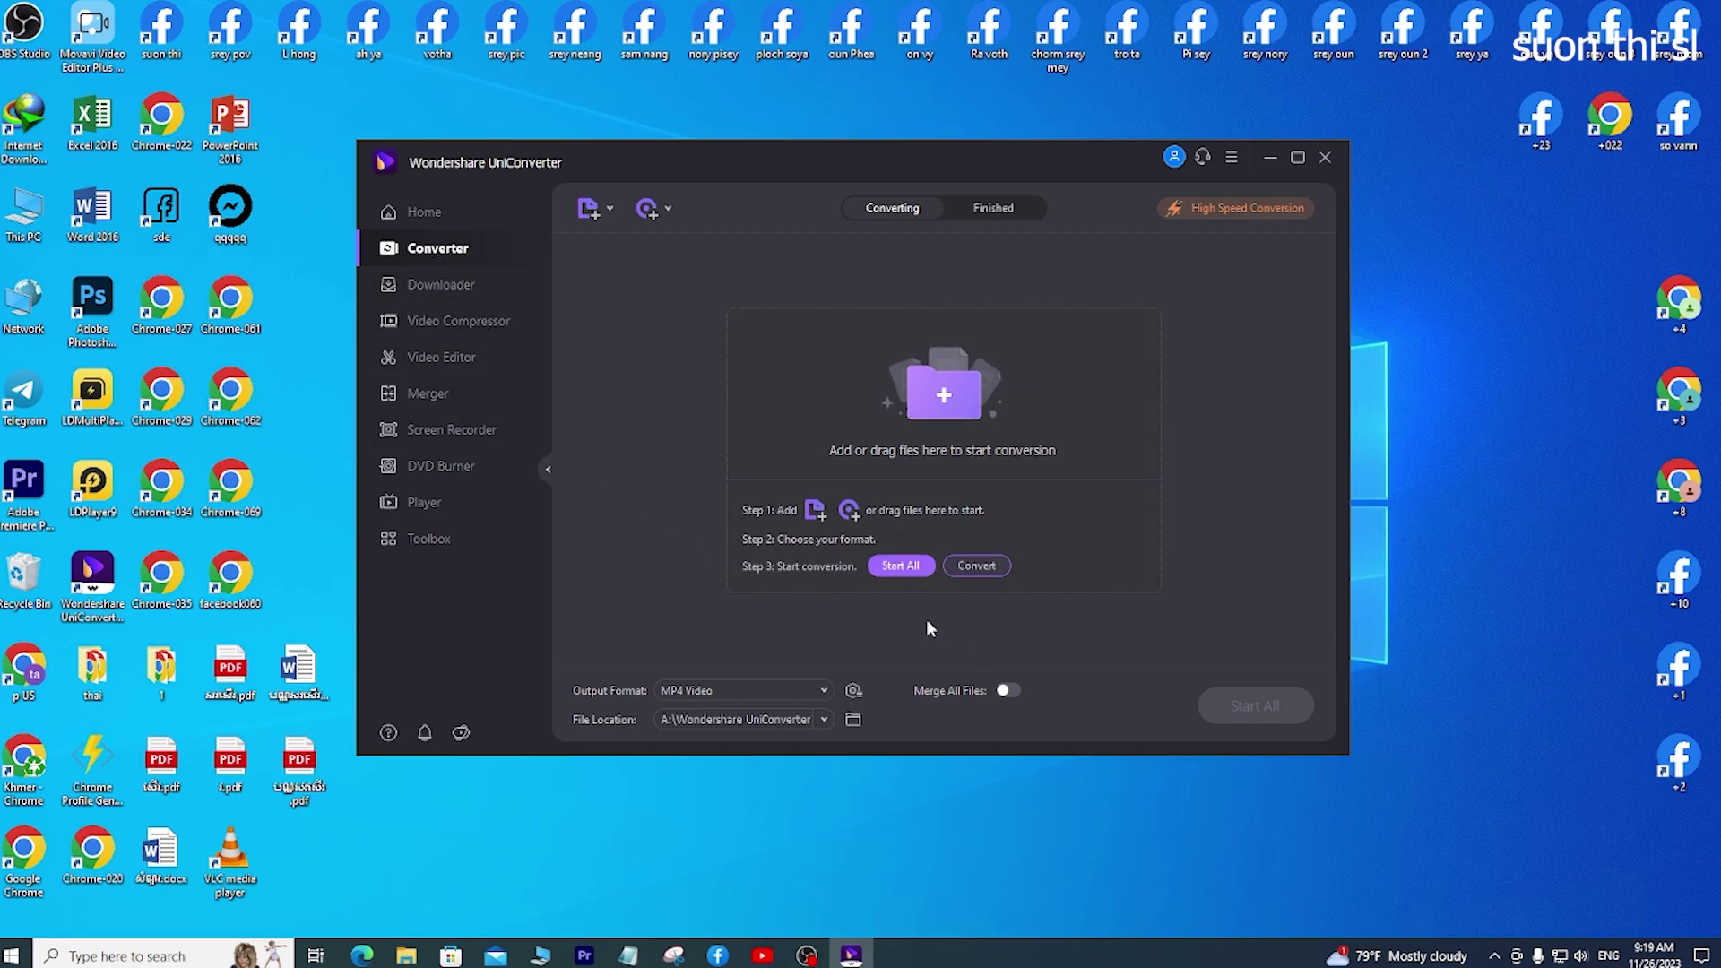
pyautogui.click(892, 571)
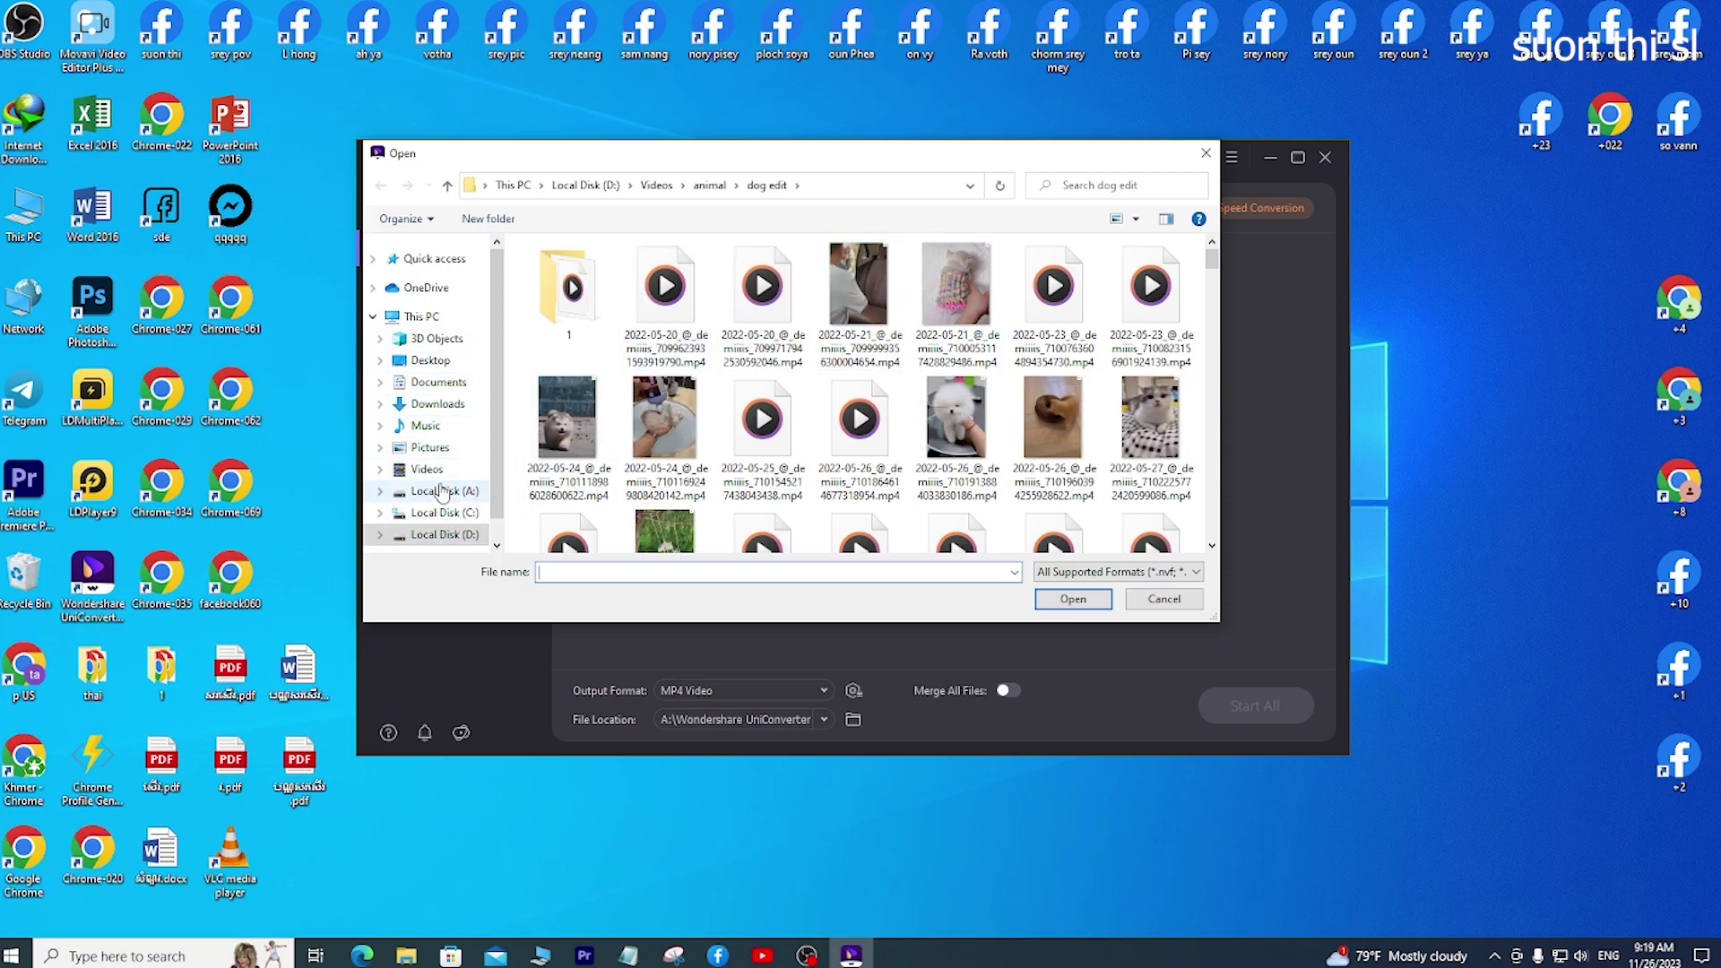
# Add all three videos from video edit\video_editing_tool-main\editedVideo on Local Disk (A:) to the converter and maximize the window.
pyautogui.click(441, 491)
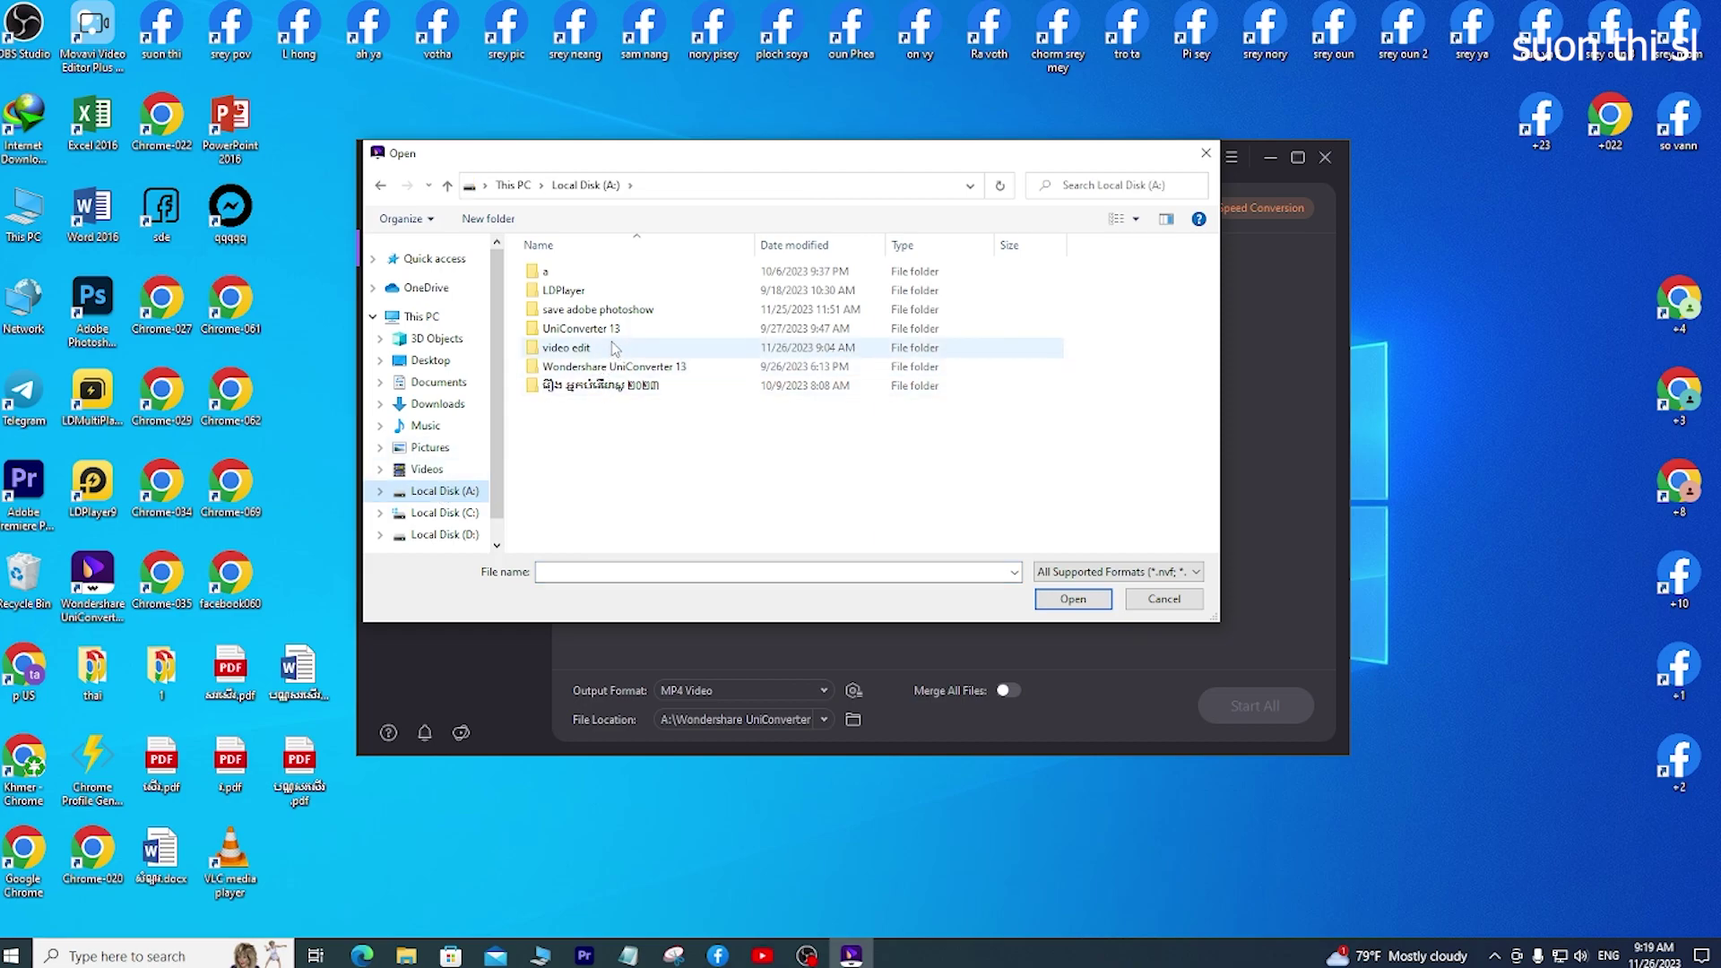
pyautogui.click(611, 350)
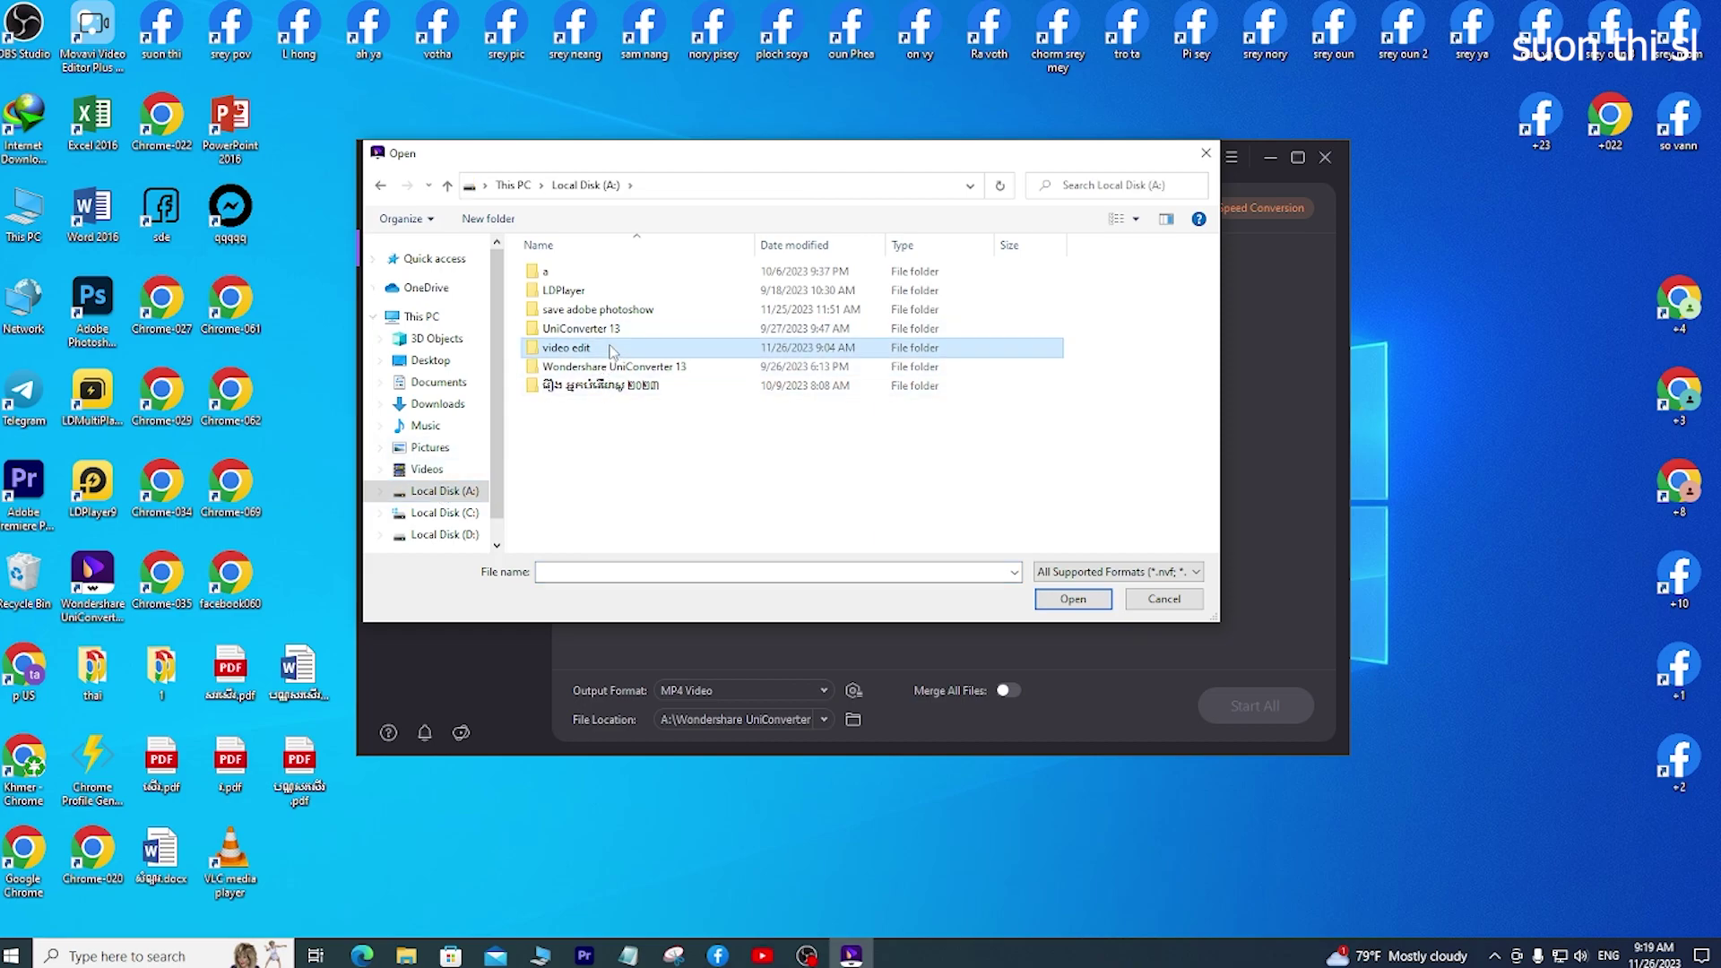
pyautogui.doubleClick(611, 349)
pyautogui.doubleClick(613, 276)
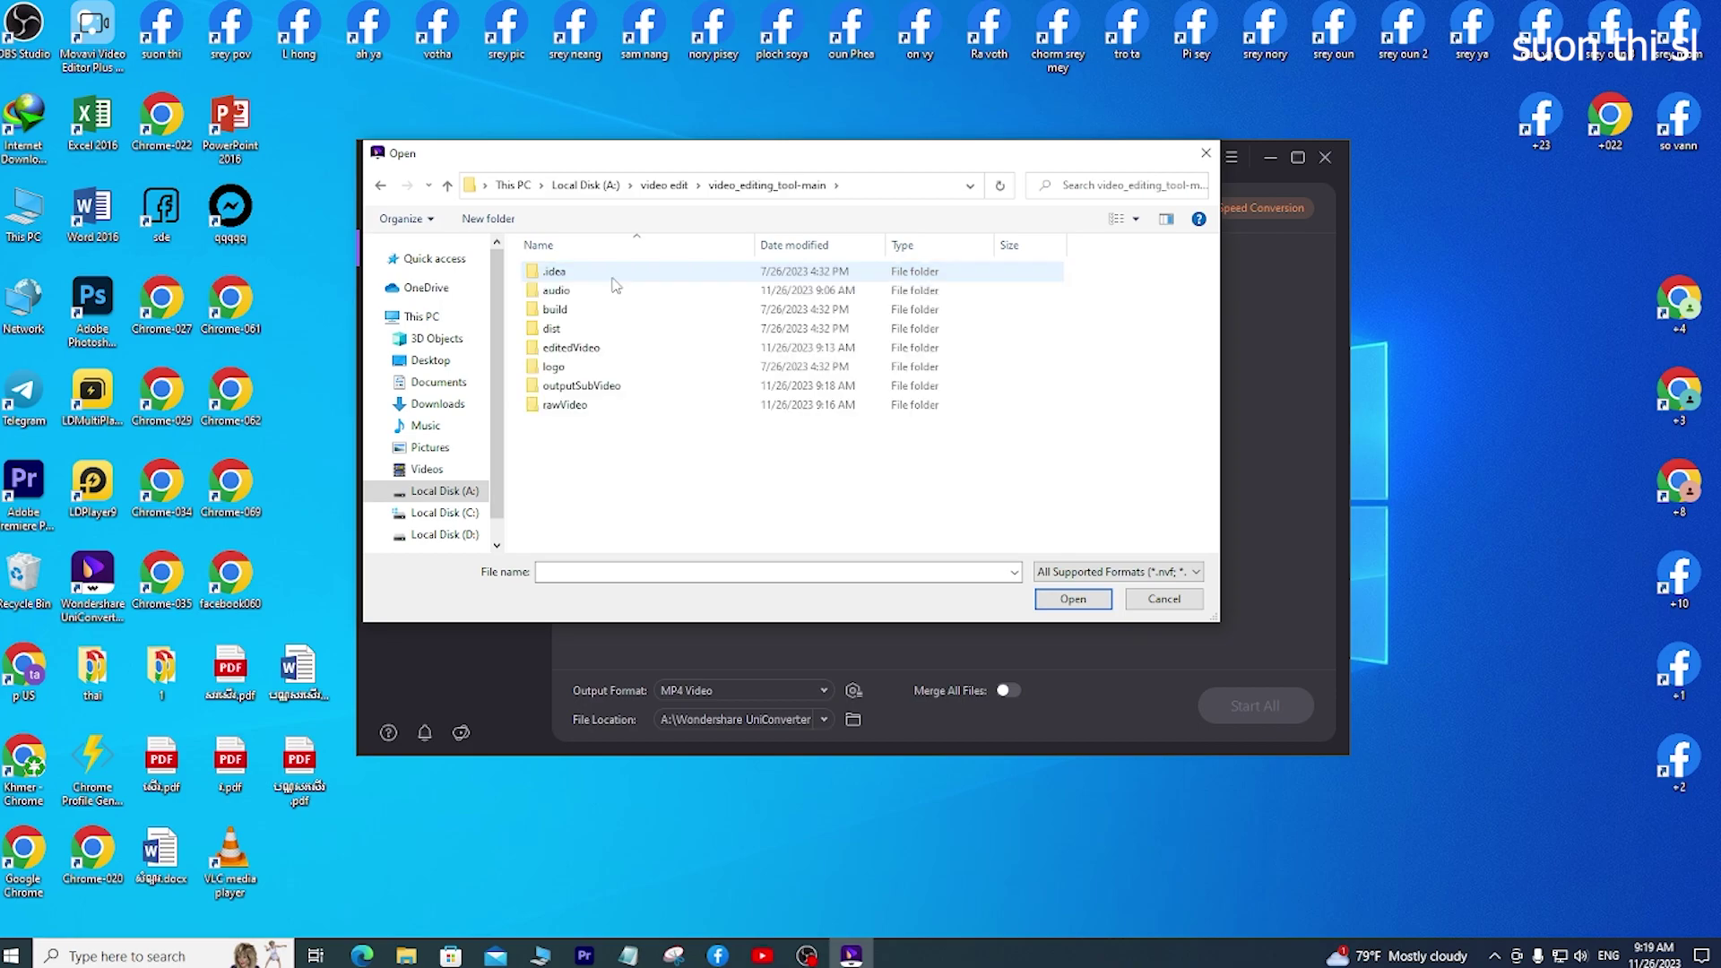
pyautogui.doubleClick(613, 348)
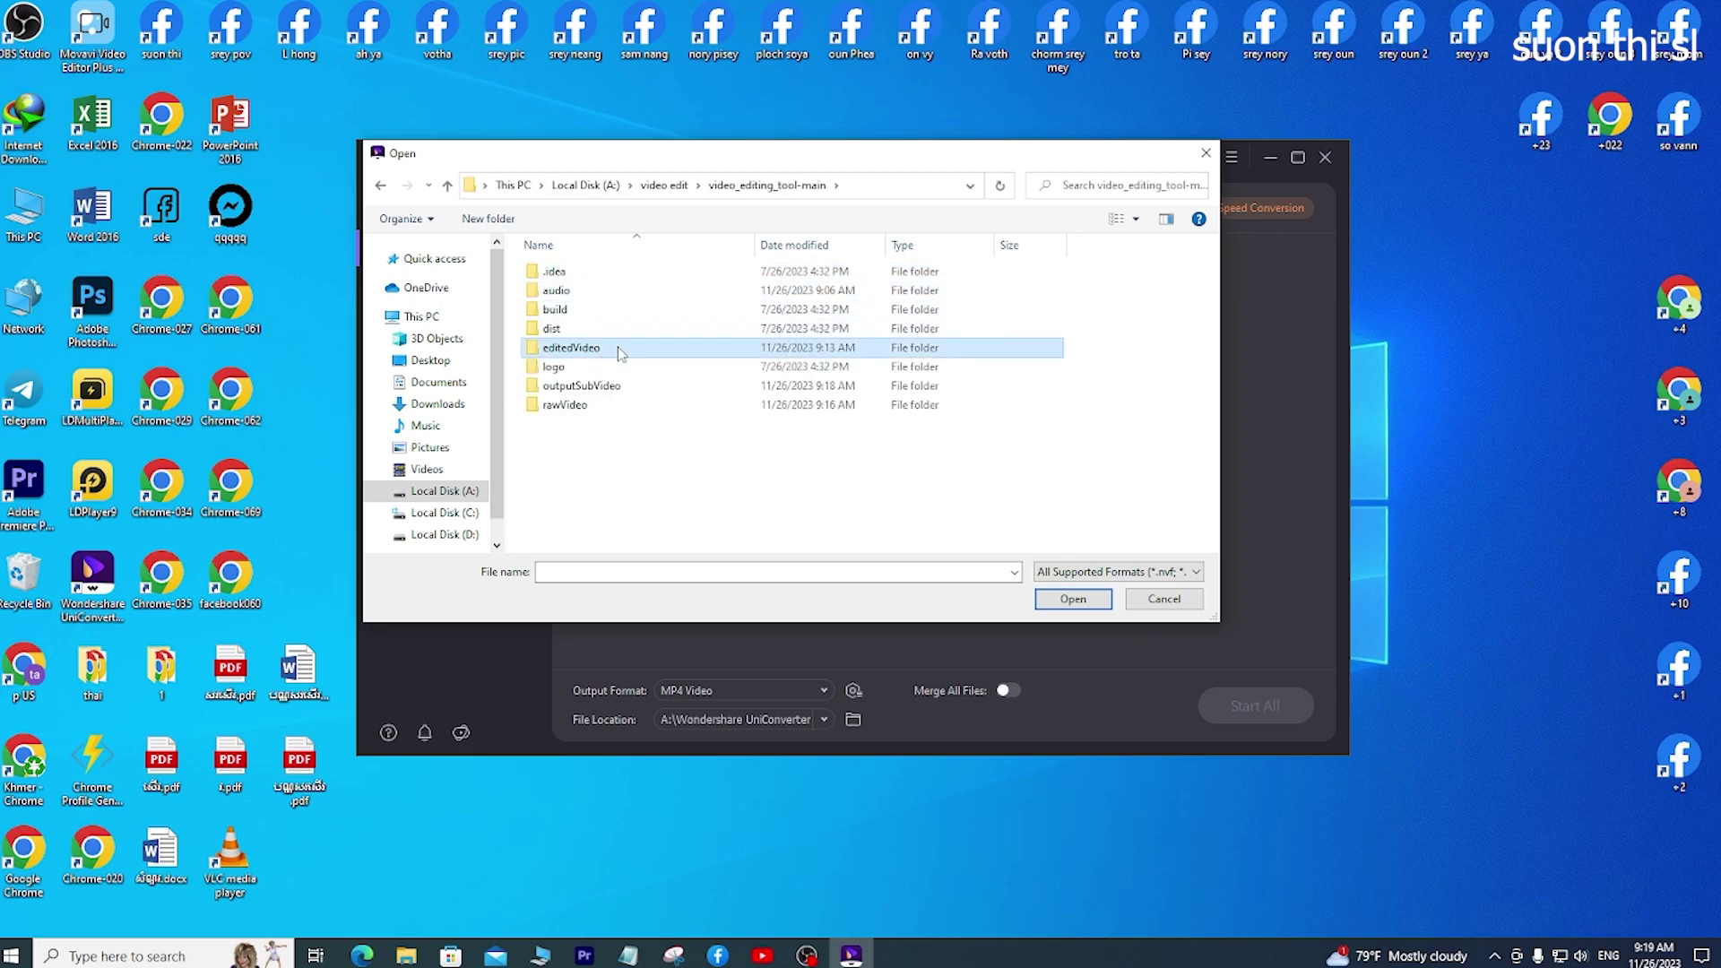
pyautogui.moveTo(582, 390); pyautogui.dragTo(794, 288)
pyautogui.click(1072, 599)
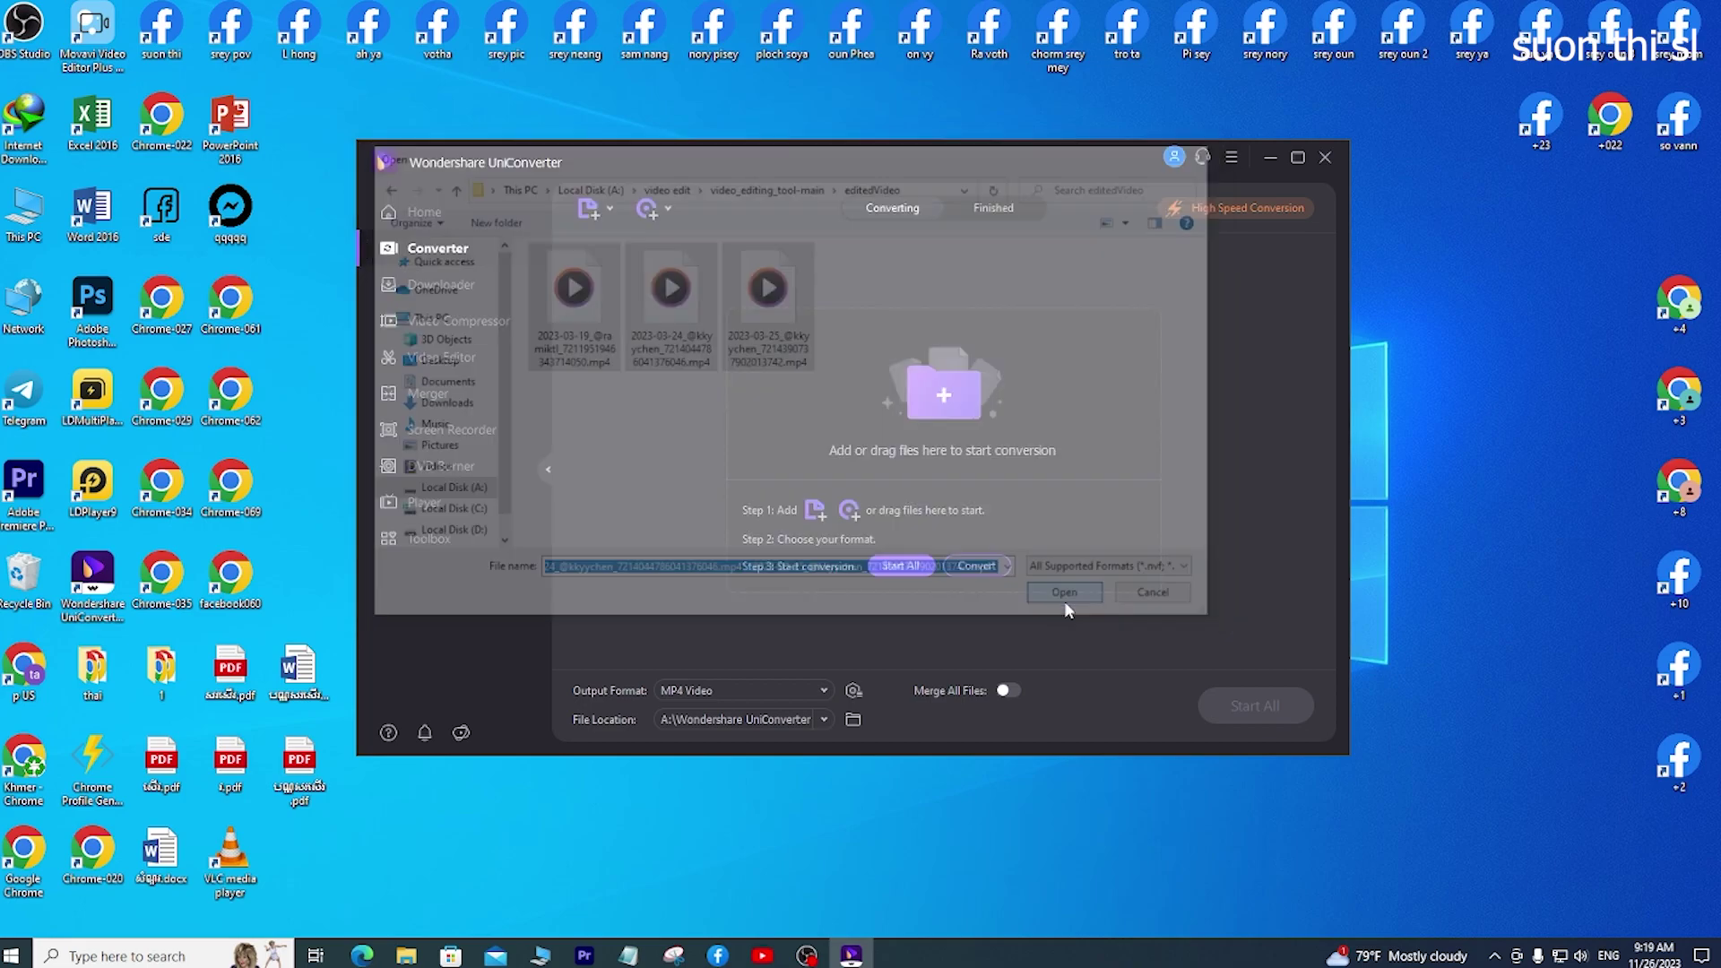
pyautogui.click(1297, 157)
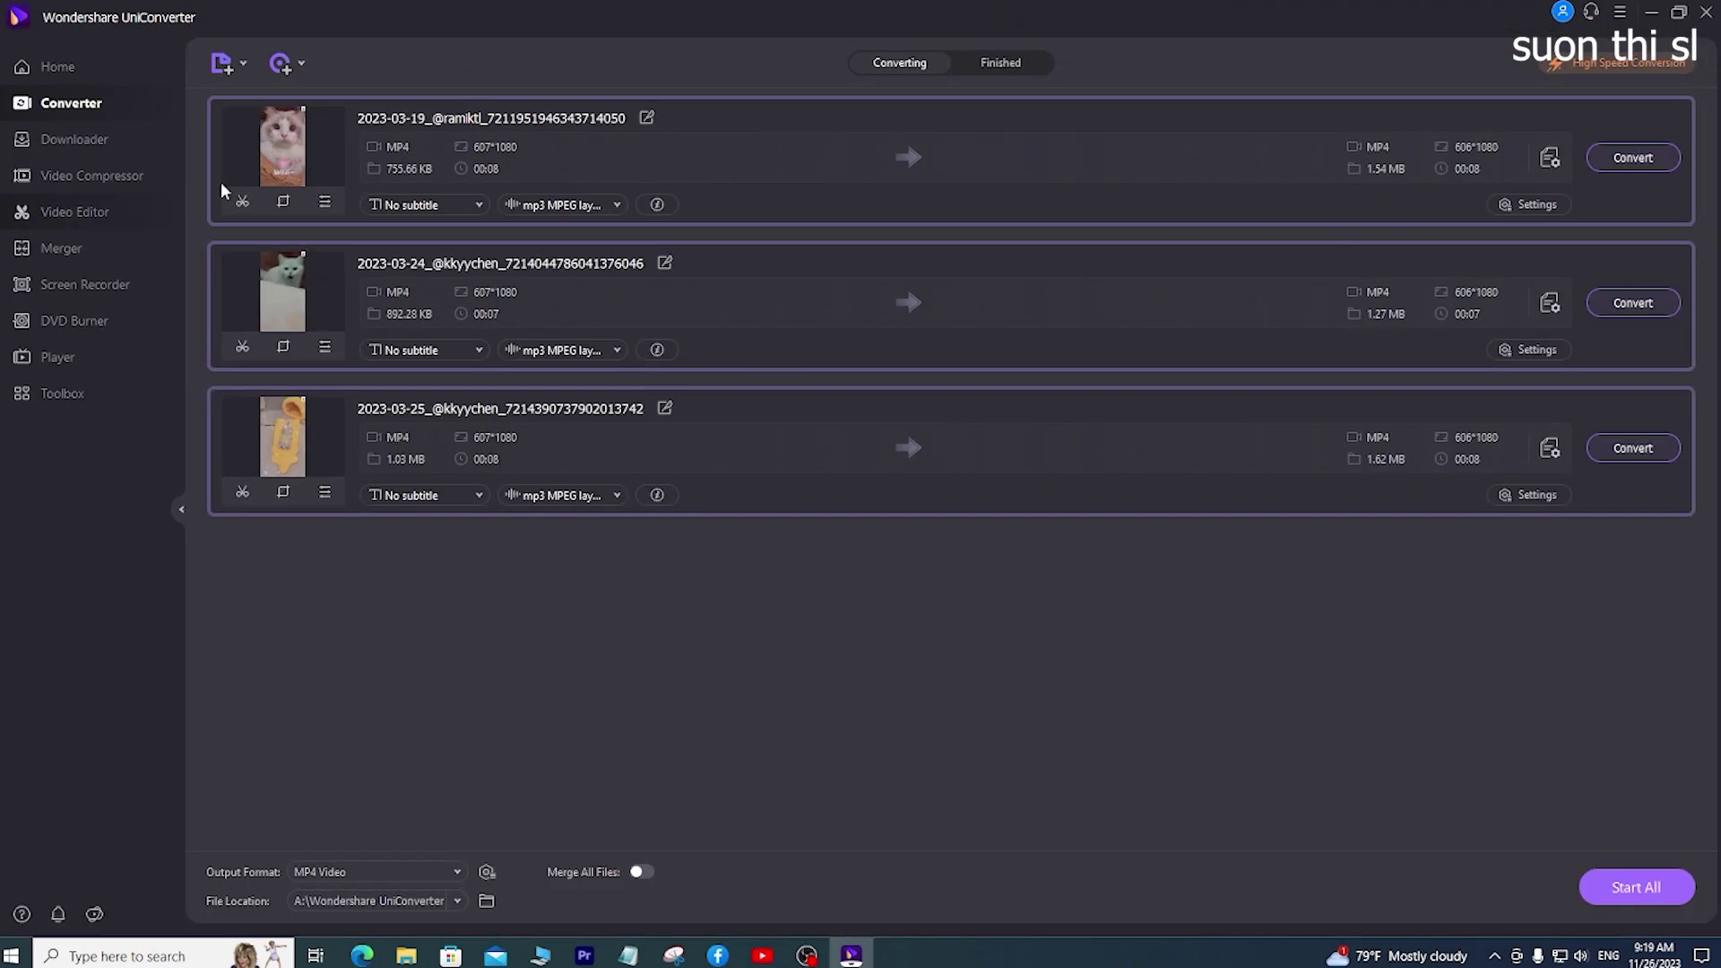
# Open the crop settings of the 2023-03-19 video, pause its preview and trim the crop area's upper and lower edges to about 606 × 1021.
pyautogui.click(284, 200)
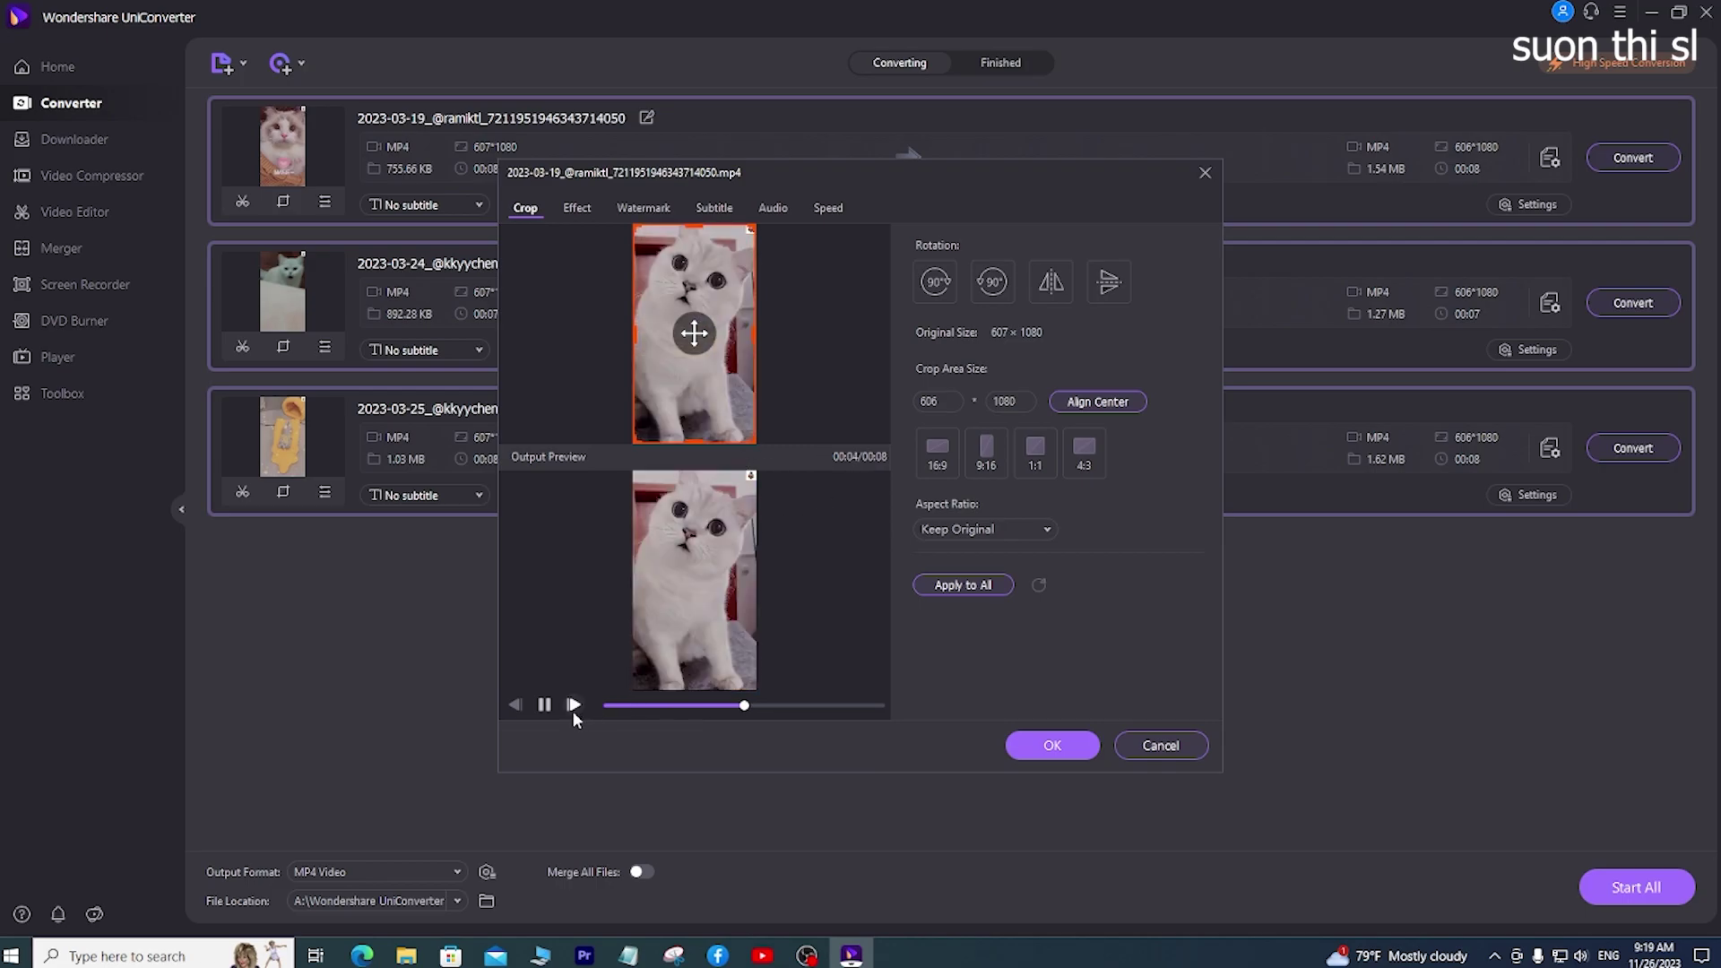
pyautogui.click(544, 705)
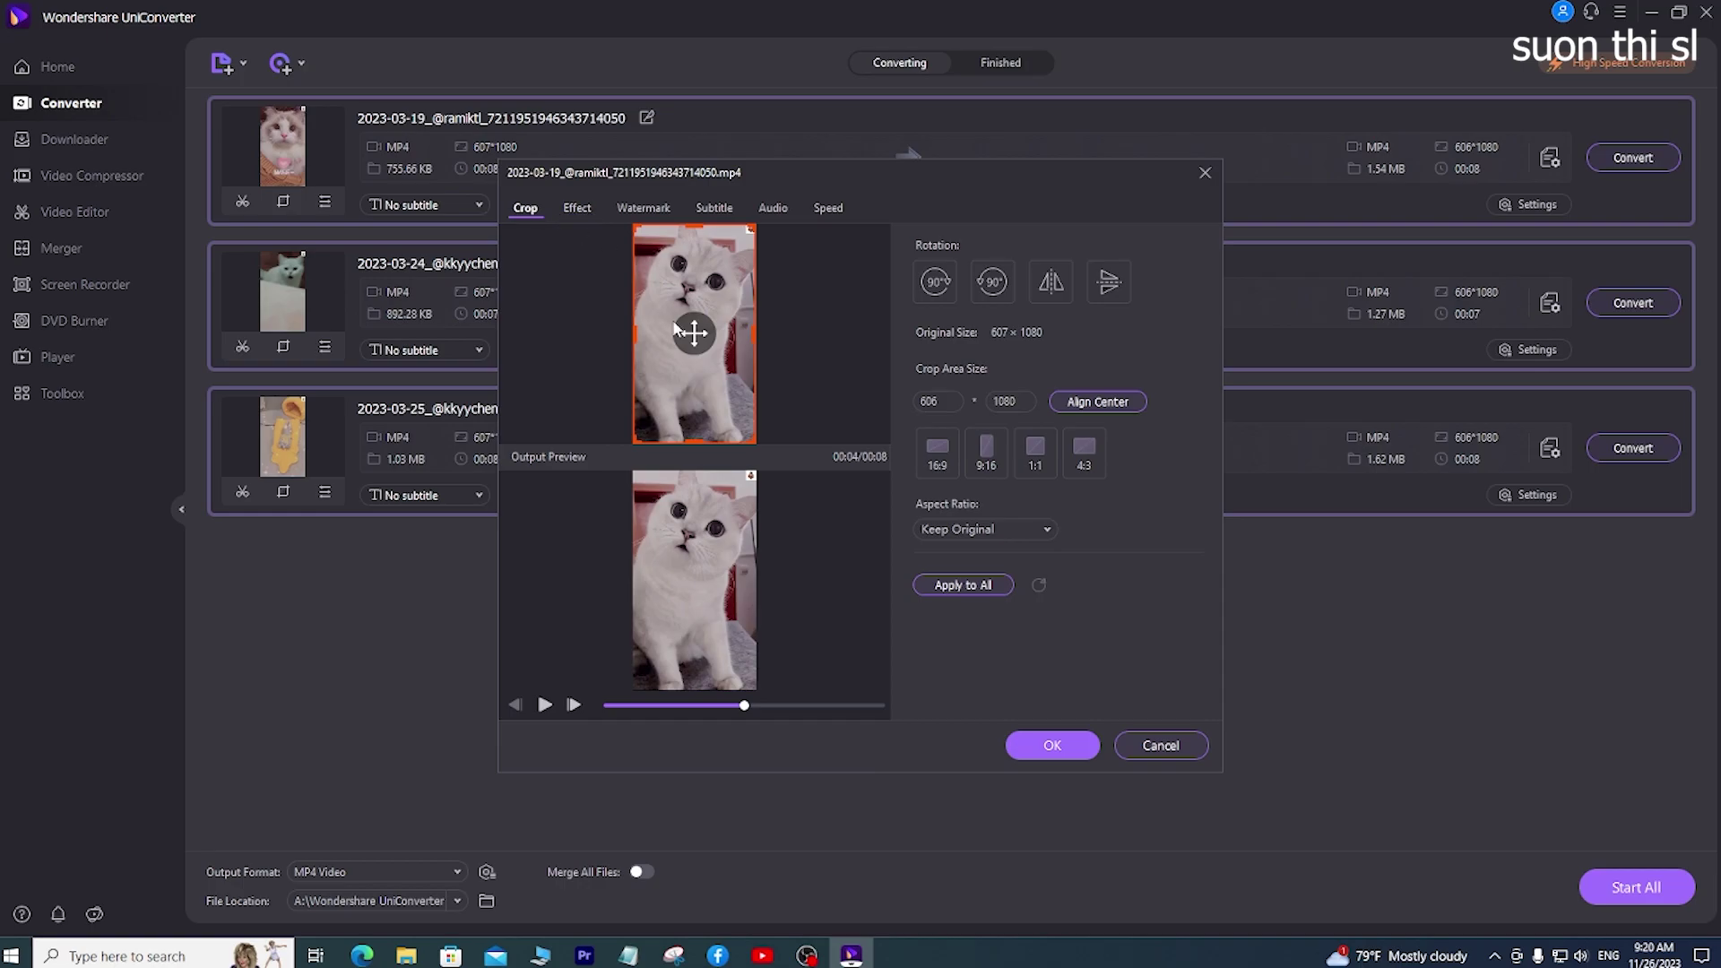
pyautogui.moveTo(690, 439); pyautogui.dragTo(688, 432)
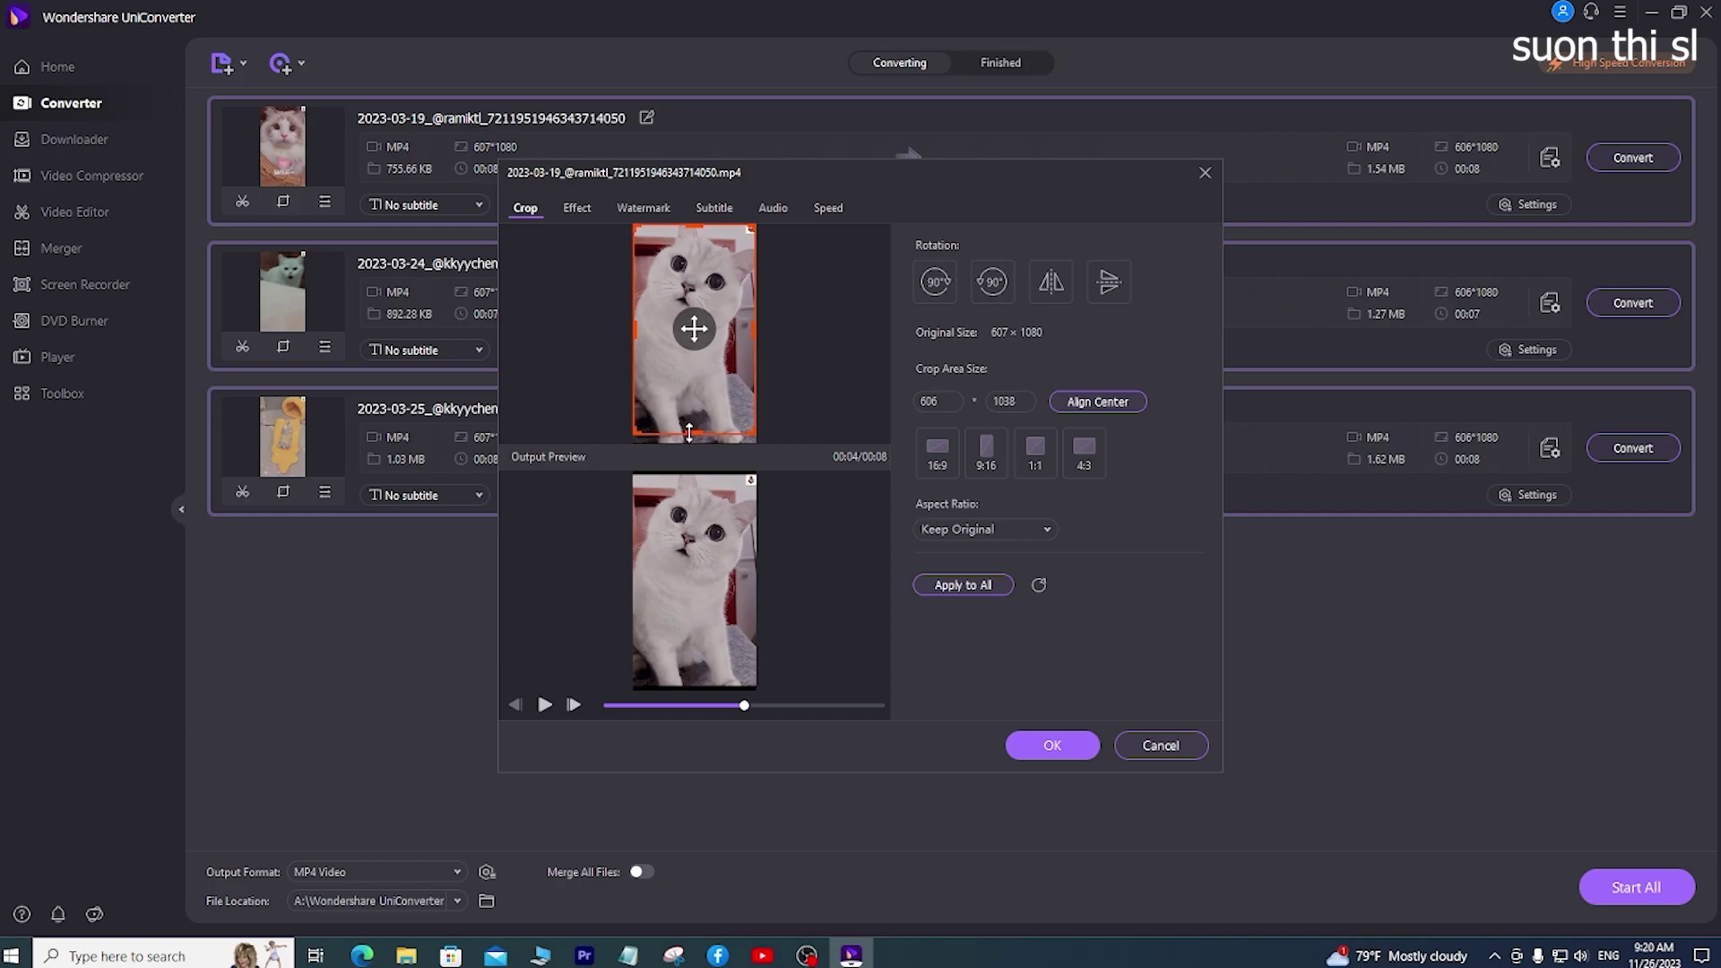
pyautogui.moveTo(690, 223); pyautogui.dragTo(692, 229)
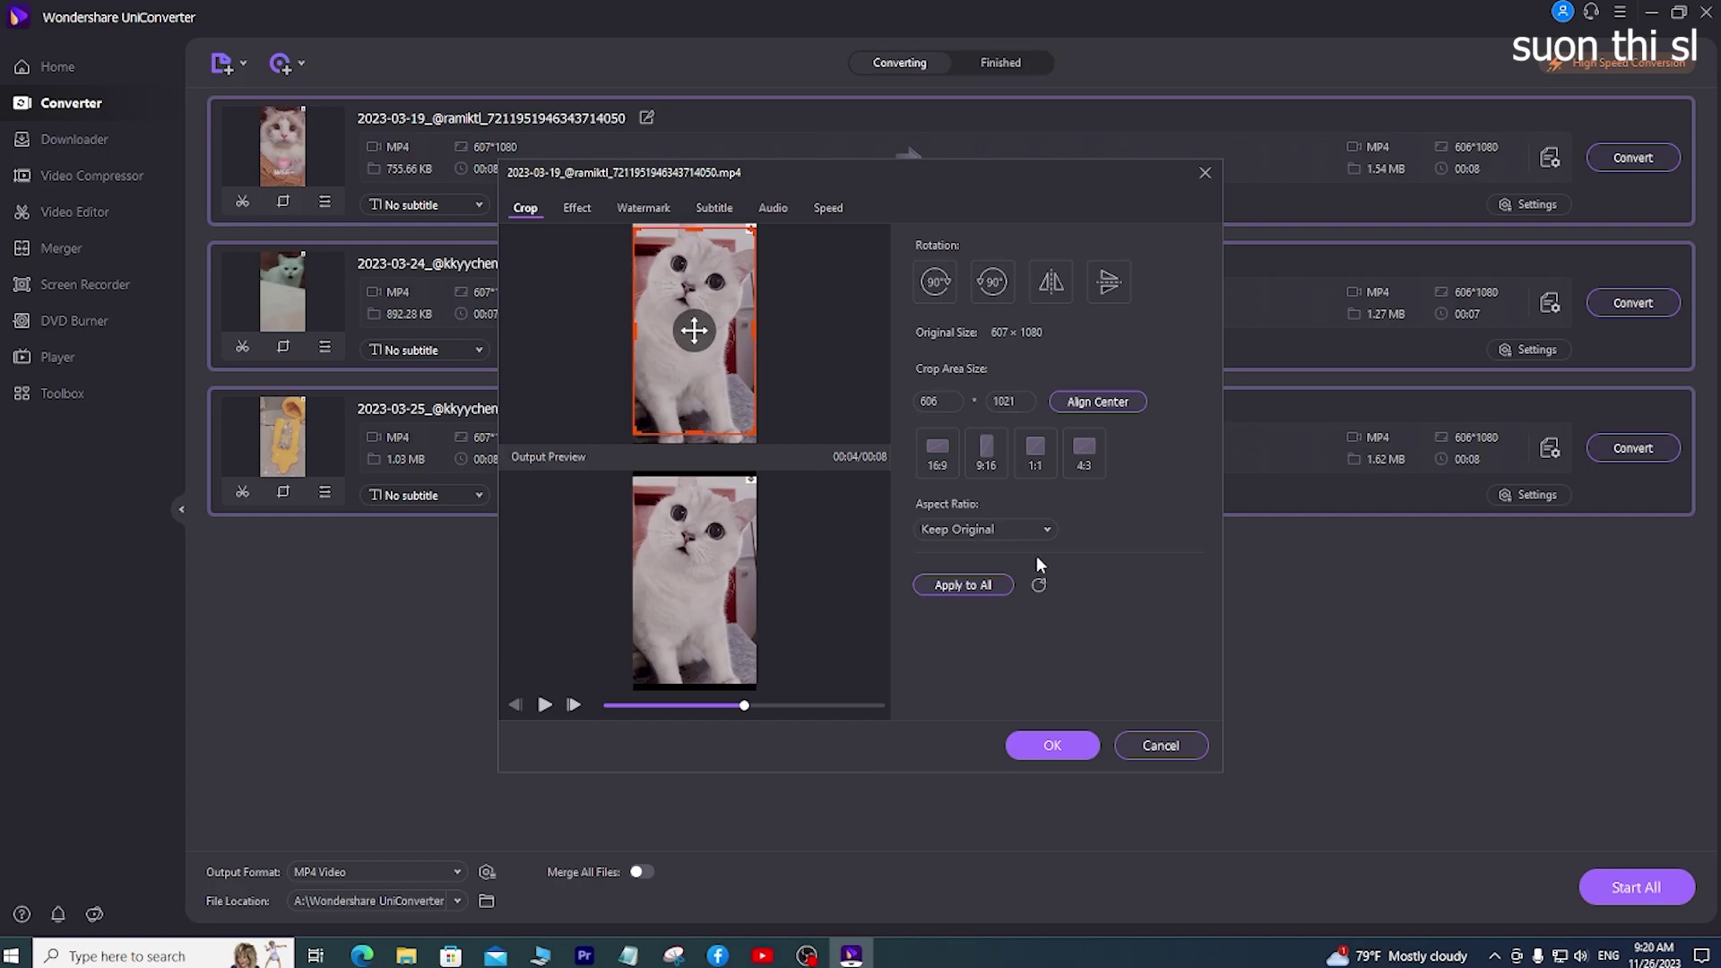
# Set the crop's aspect ratio to Full Screen and apply the crop settings to all files in the list.
pyautogui.click(1035, 530)
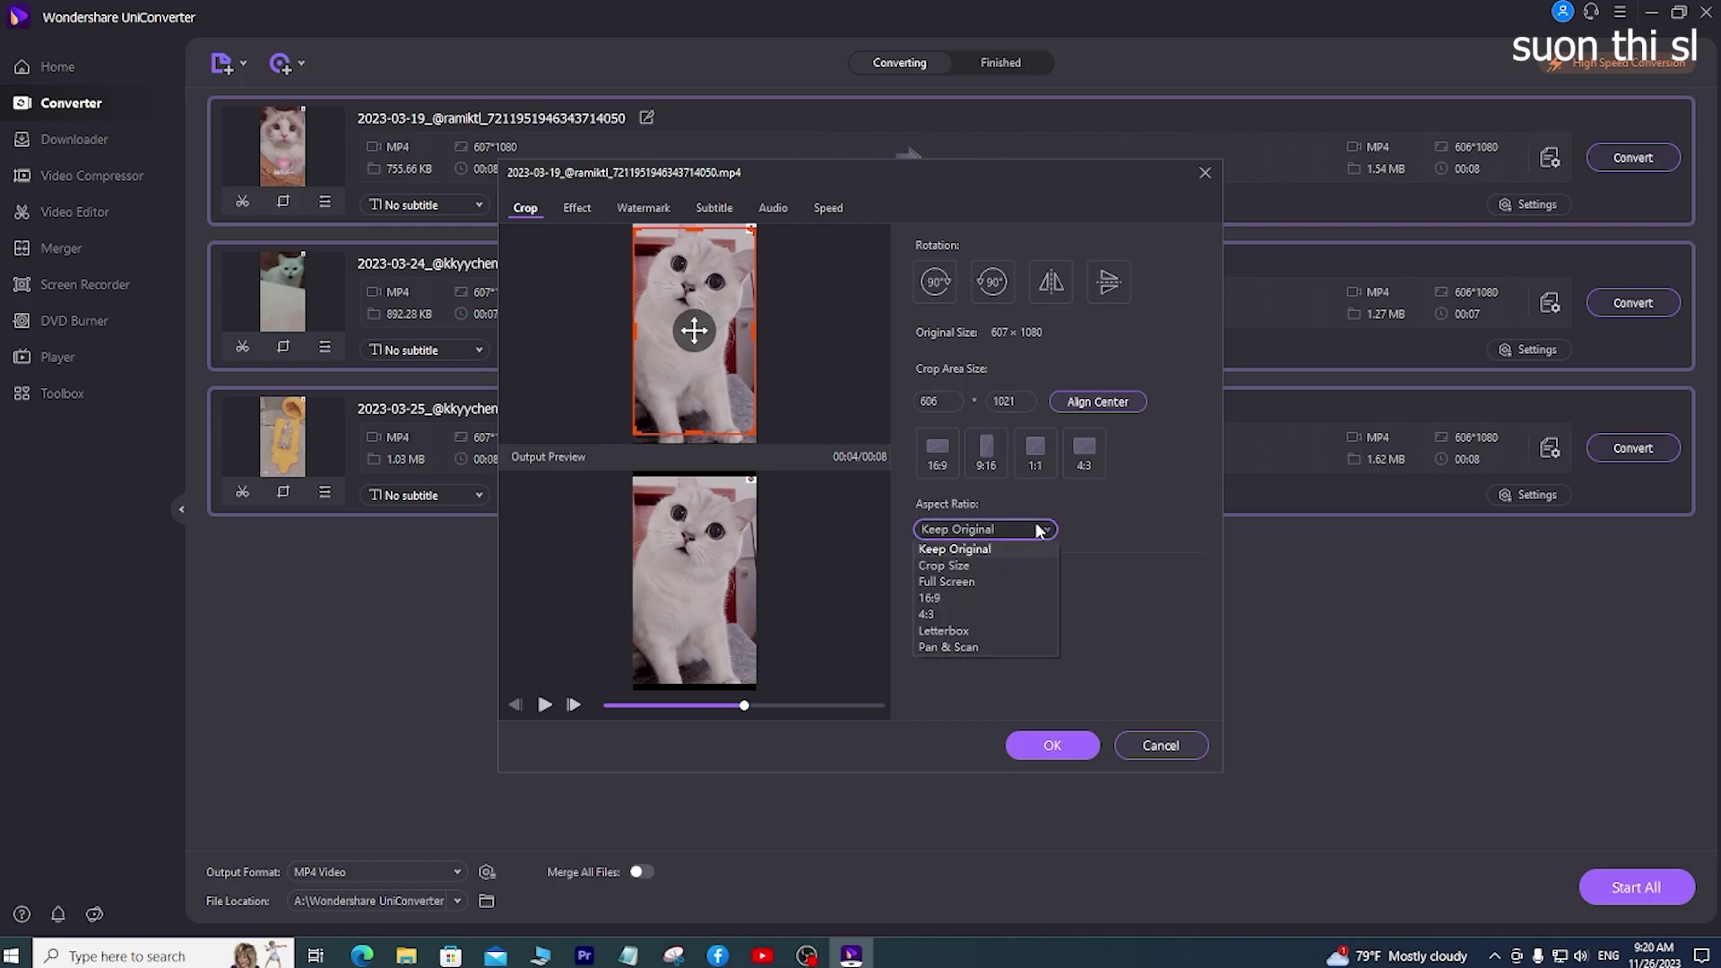
pyautogui.click(955, 581)
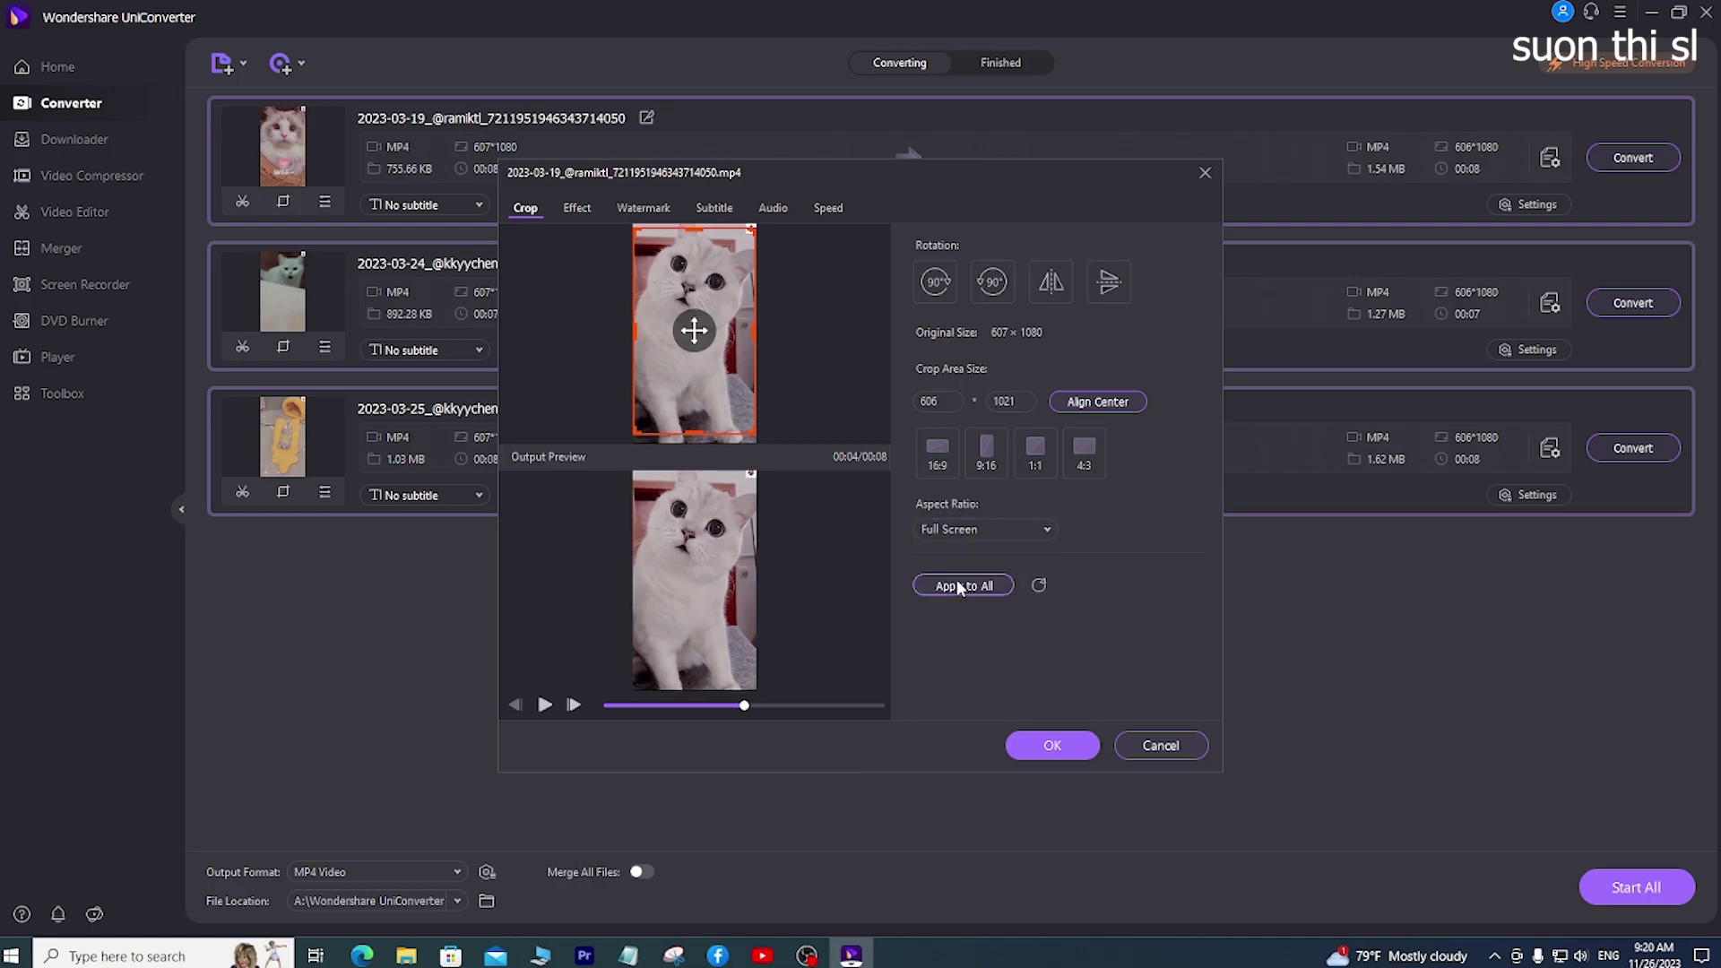
pyautogui.click(956, 584)
pyautogui.click(919, 517)
pyautogui.click(981, 584)
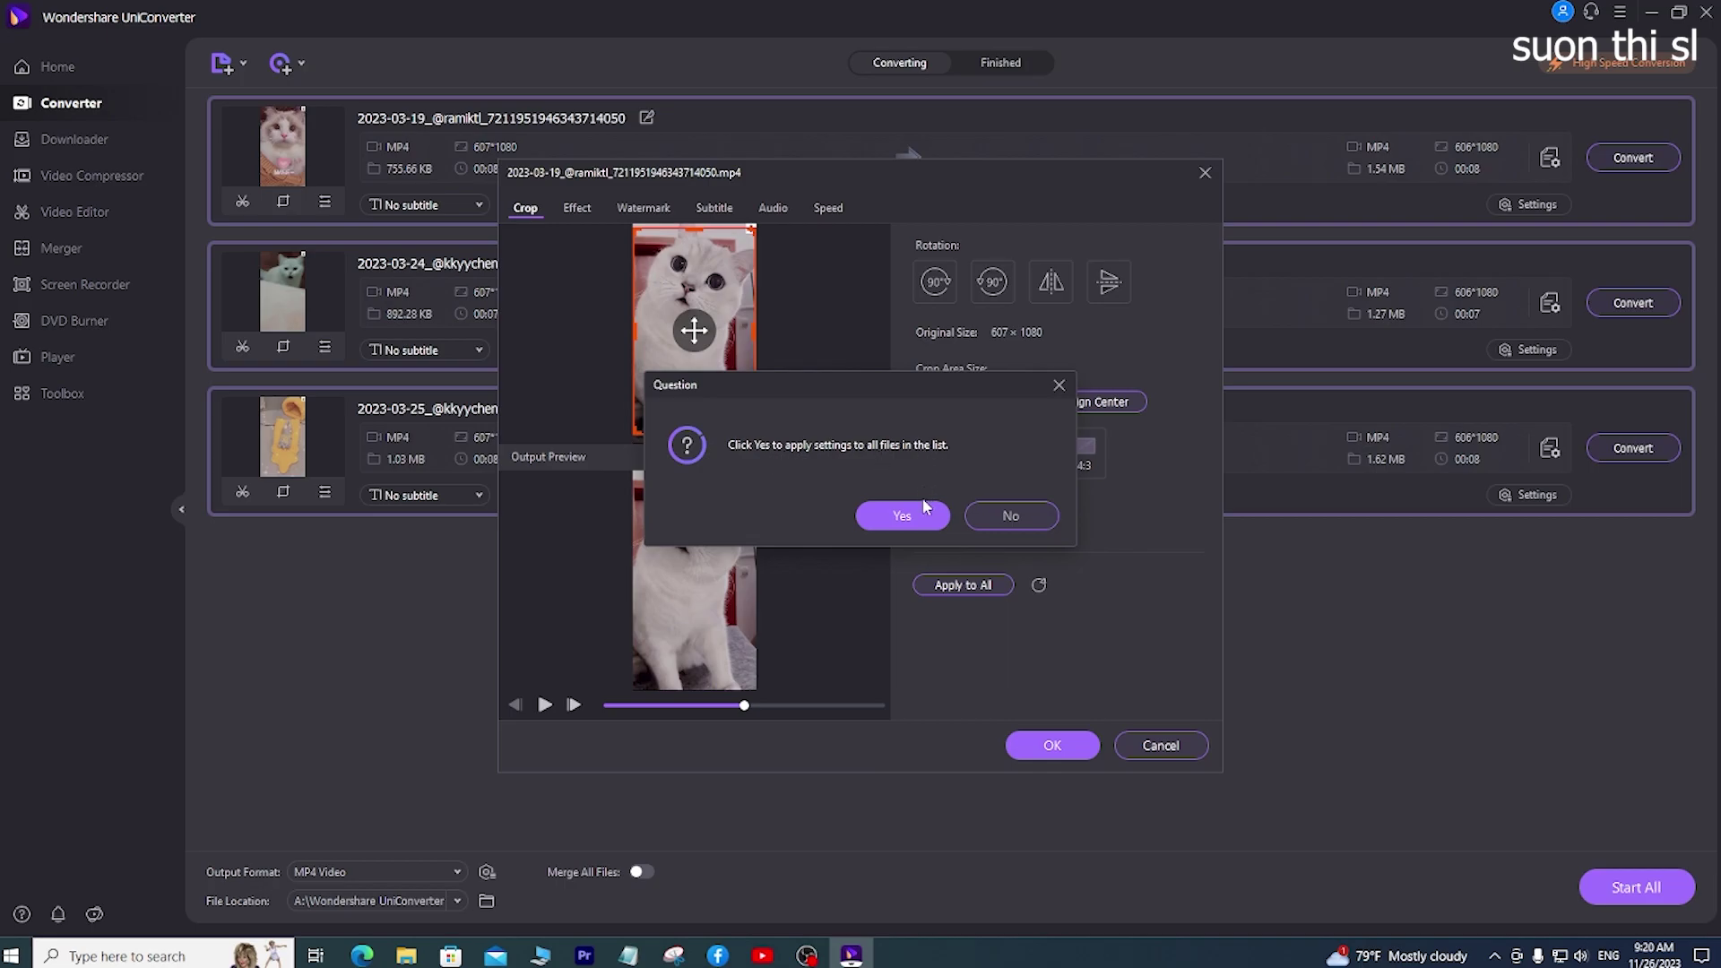
pyautogui.click(923, 508)
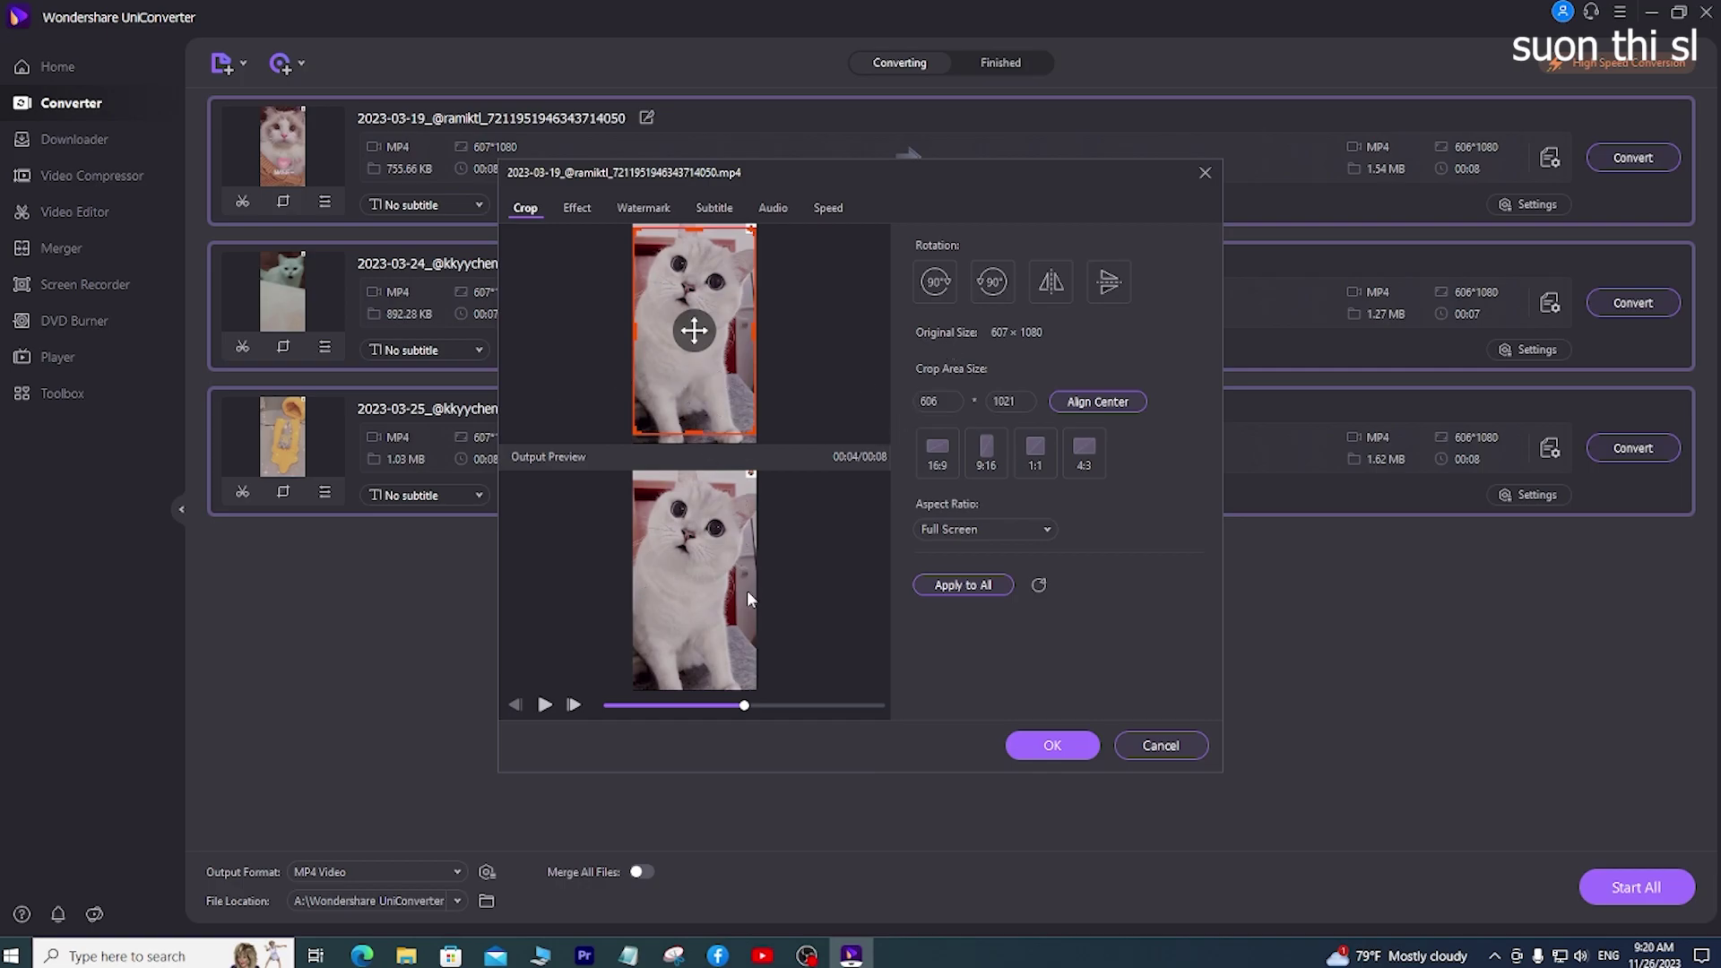
# Set brightness to 16, contrast to 12, saturation to 18 and white balance to 6, and apply the effects to all files.
pyautogui.click(591, 208)
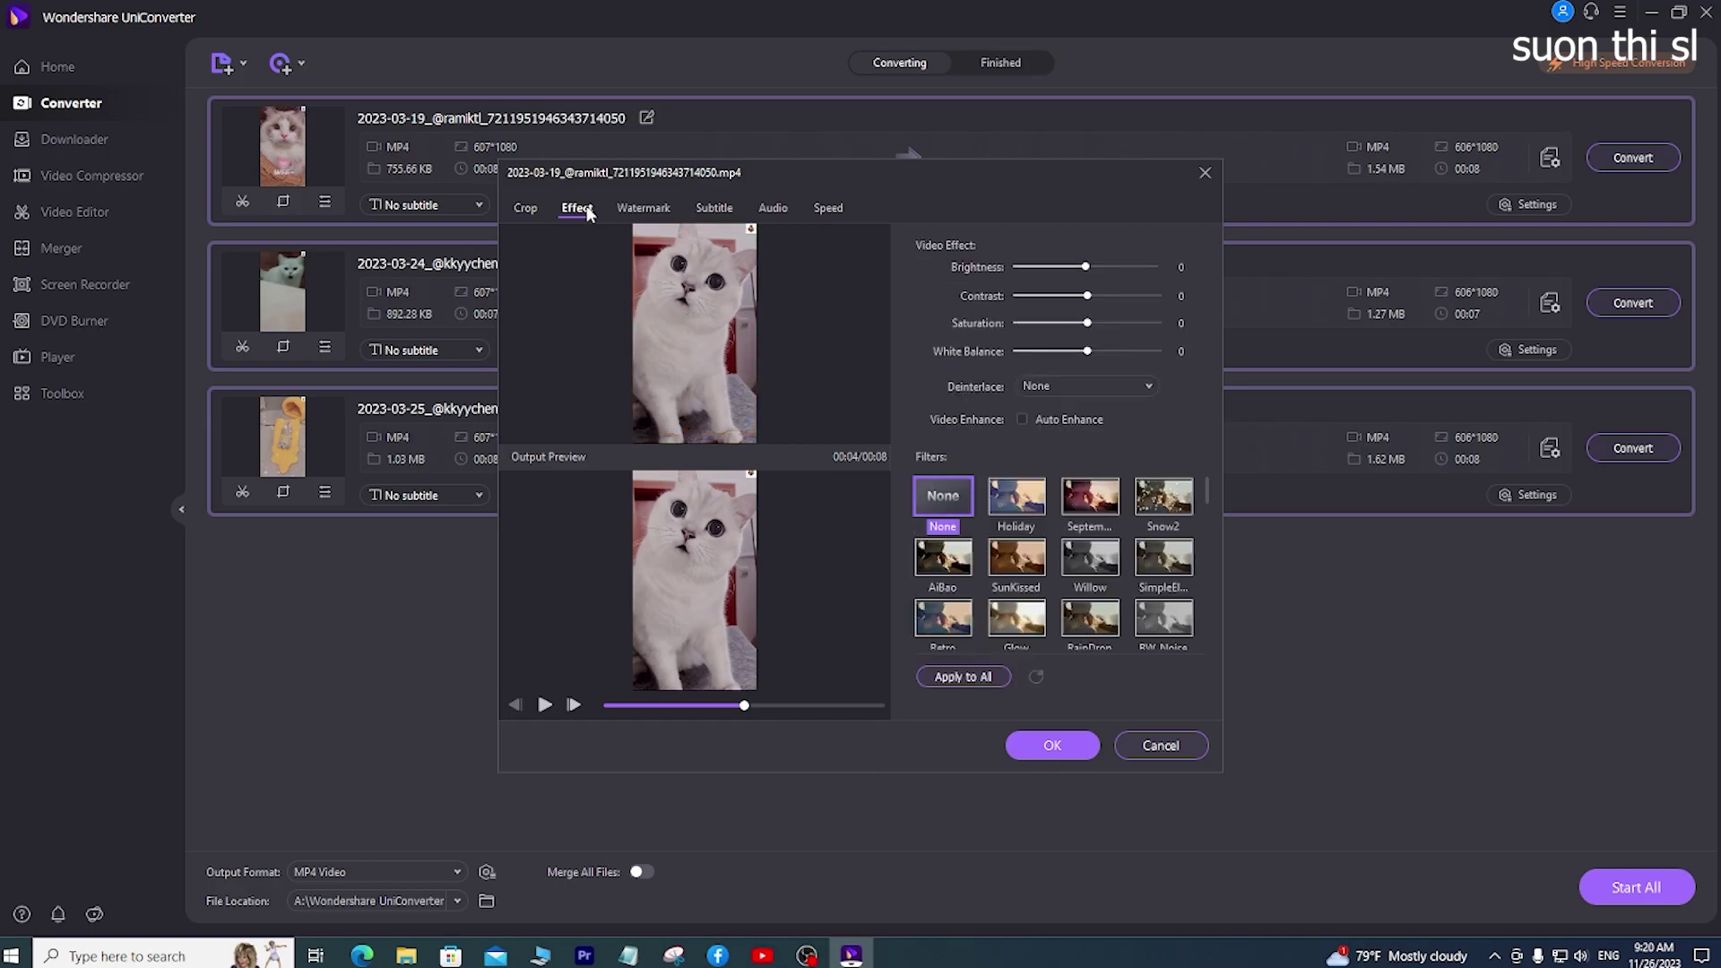
pyautogui.click(1087, 268)
pyautogui.moveTo(1087, 268); pyautogui.dragTo(1097, 268)
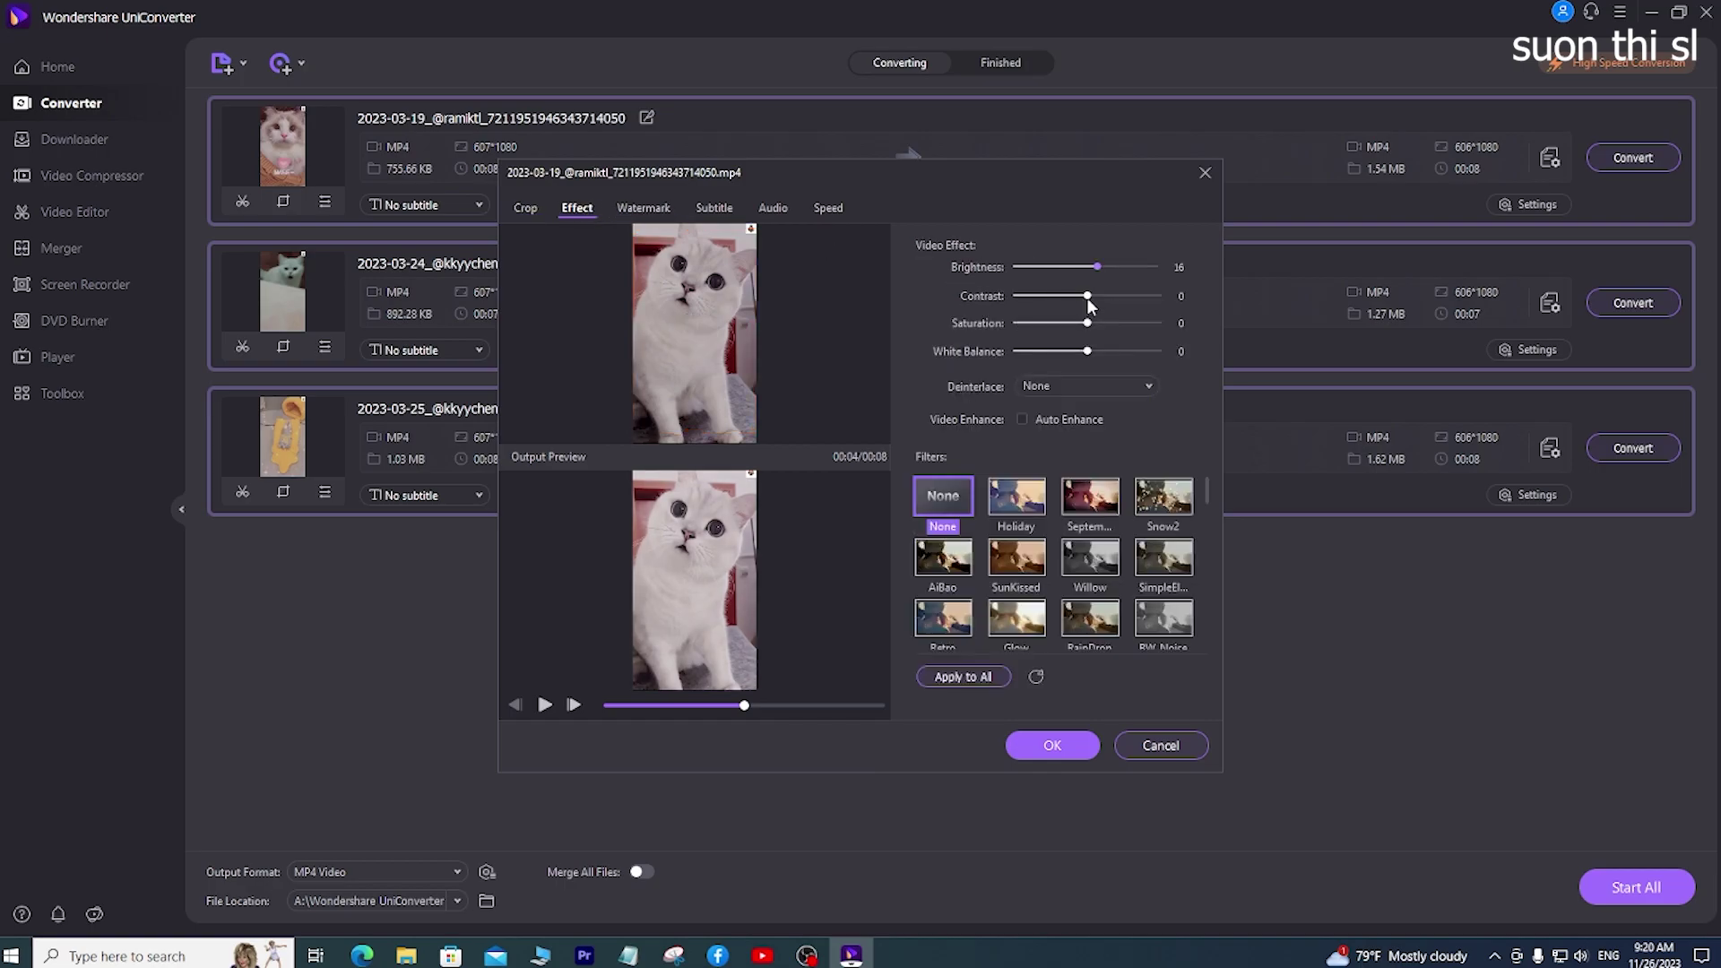
pyautogui.moveTo(1087, 296); pyautogui.dragTo(1091, 352)
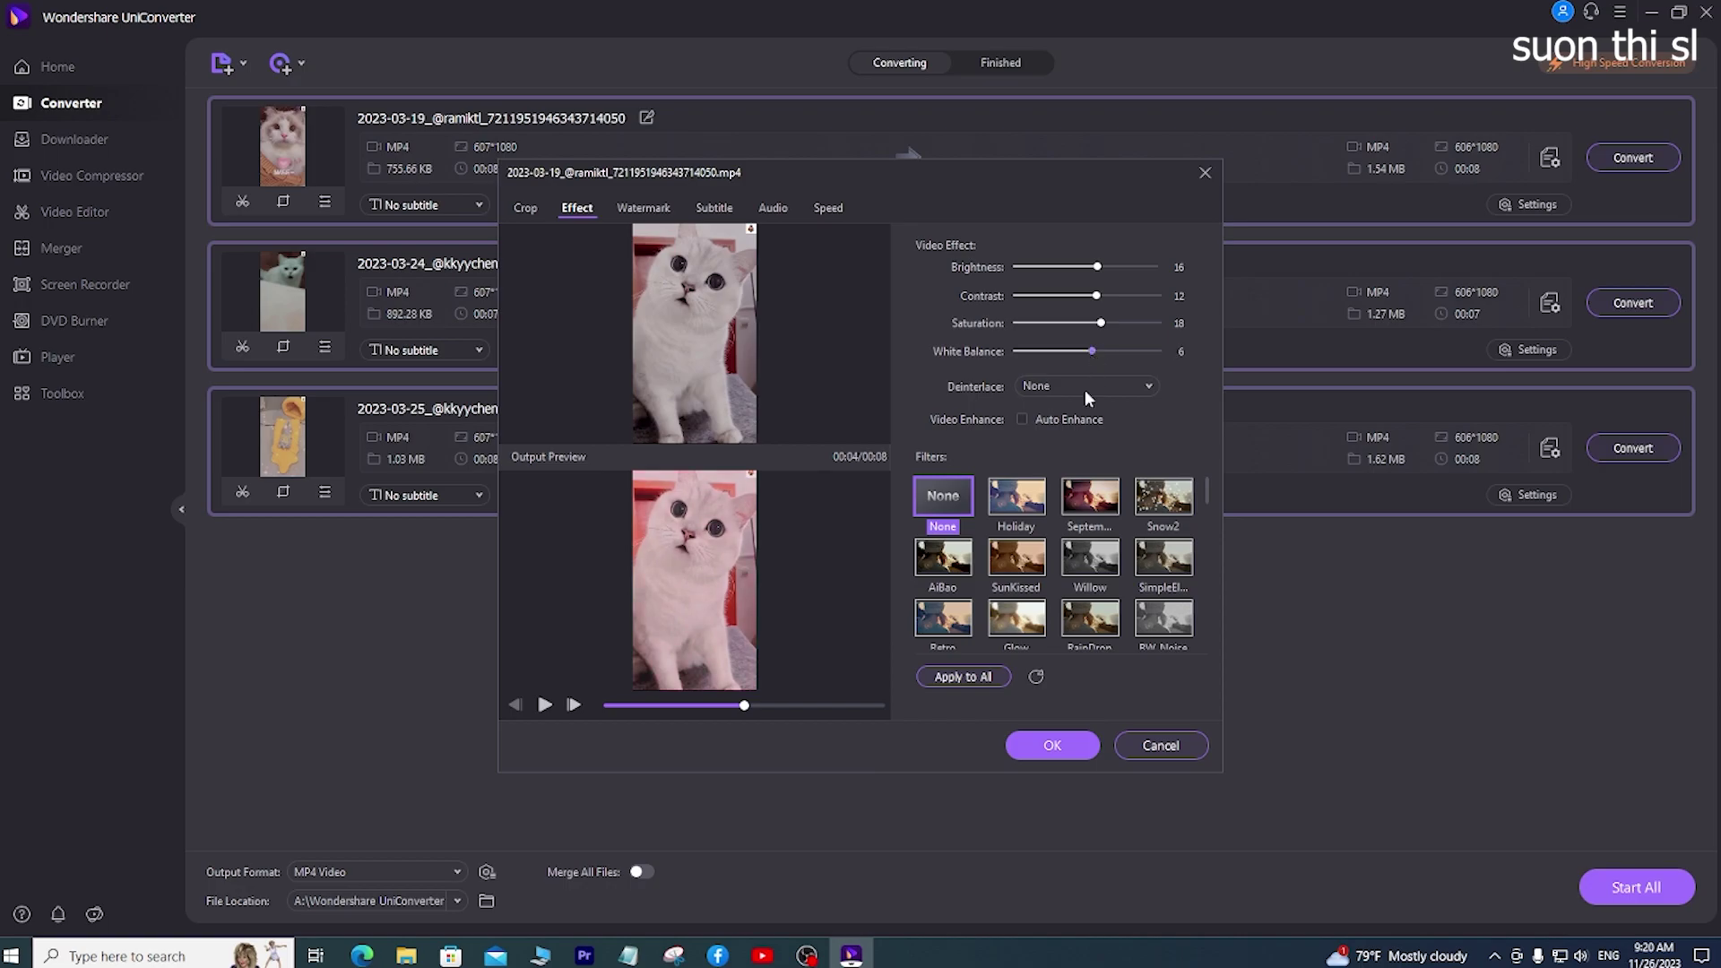
pyautogui.click(977, 677)
pyautogui.click(902, 517)
# Slightly raise the volume and human voice enhancement, apply the audio settings to all files, and shift the audio track start slightly later.
pyautogui.click(643, 208)
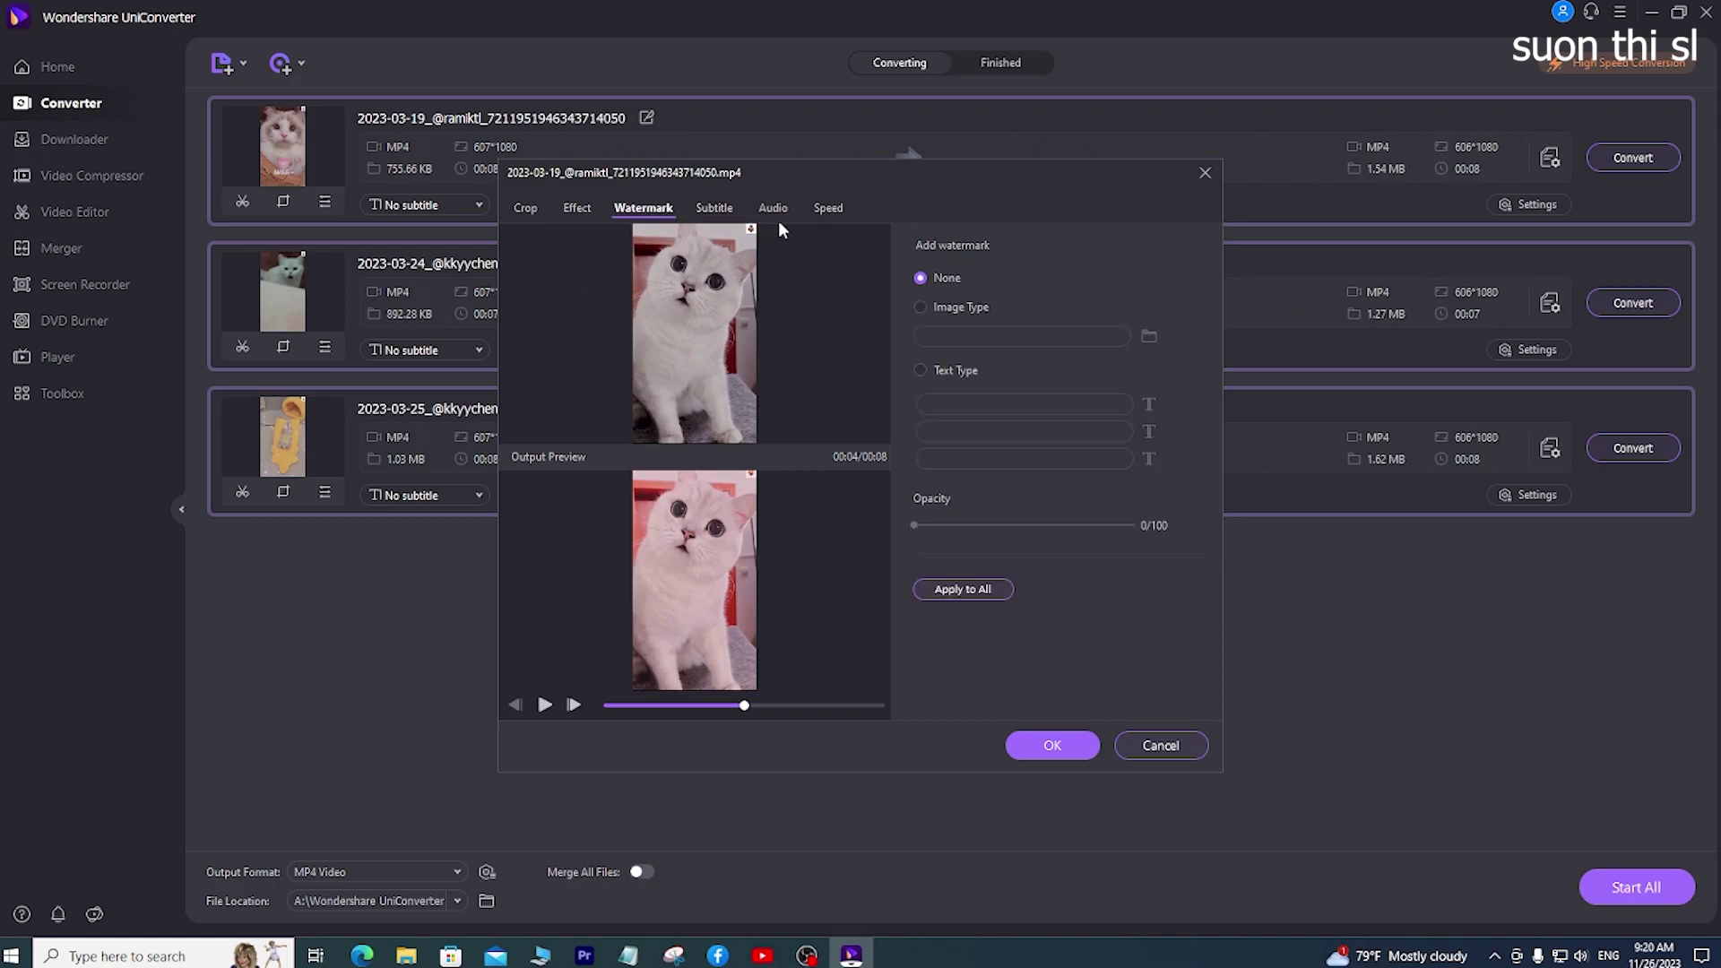
pyautogui.click(716, 214)
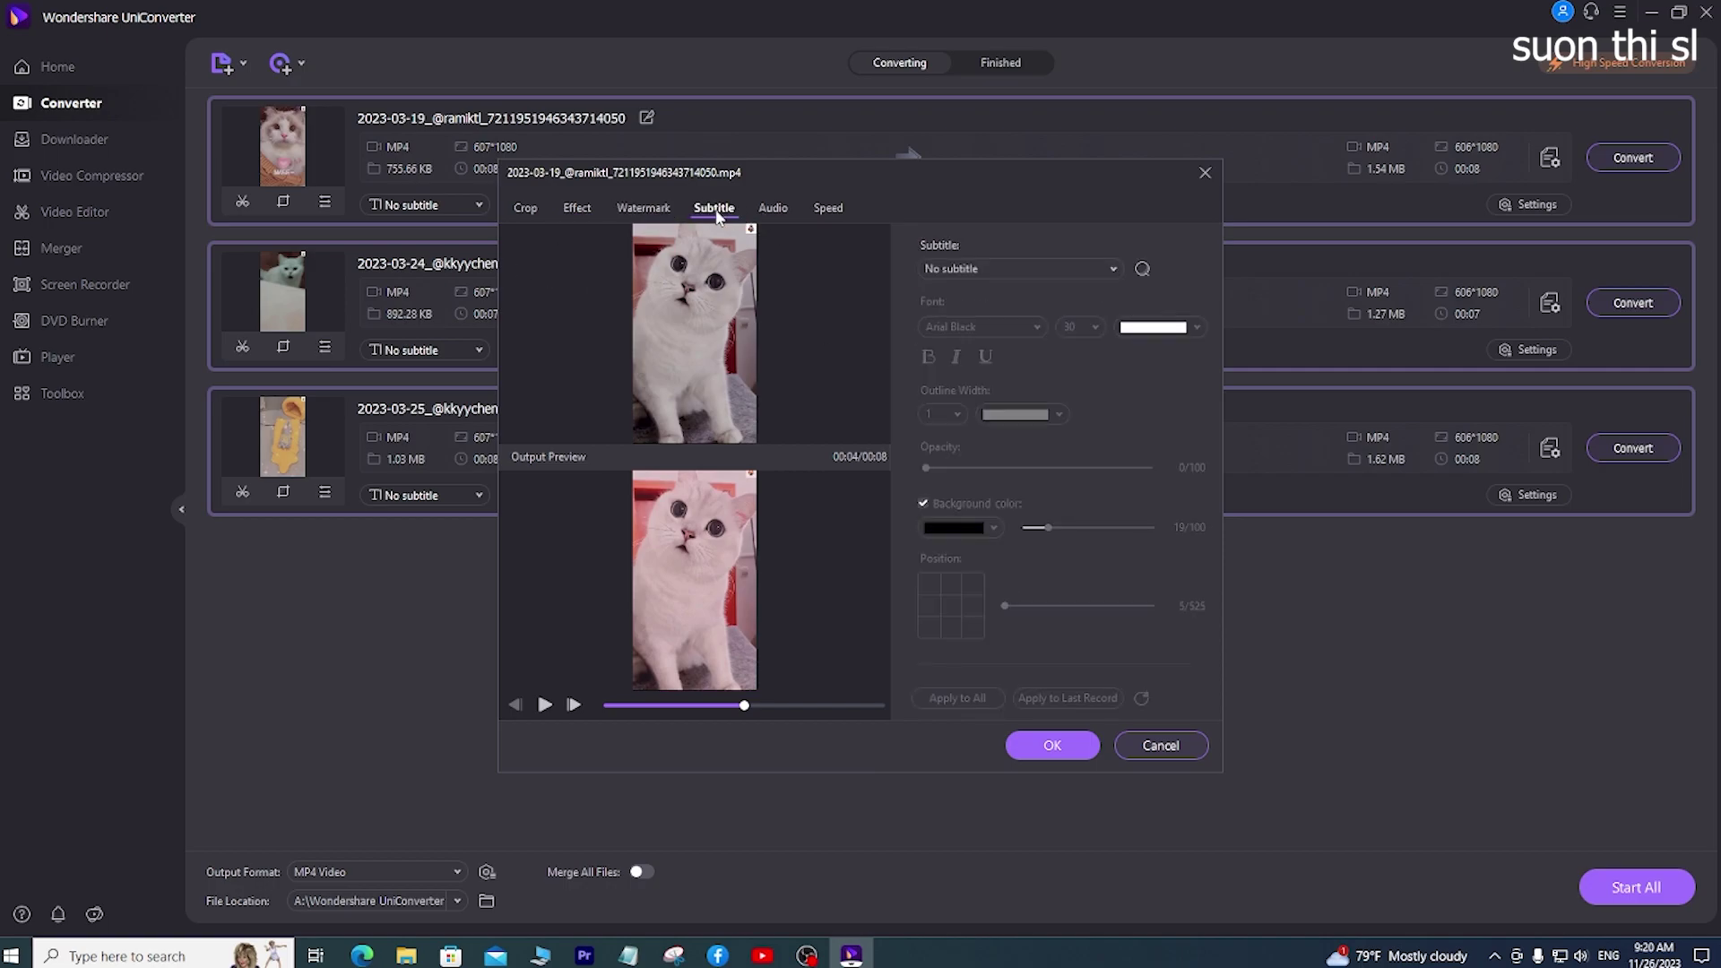
pyautogui.click(775, 212)
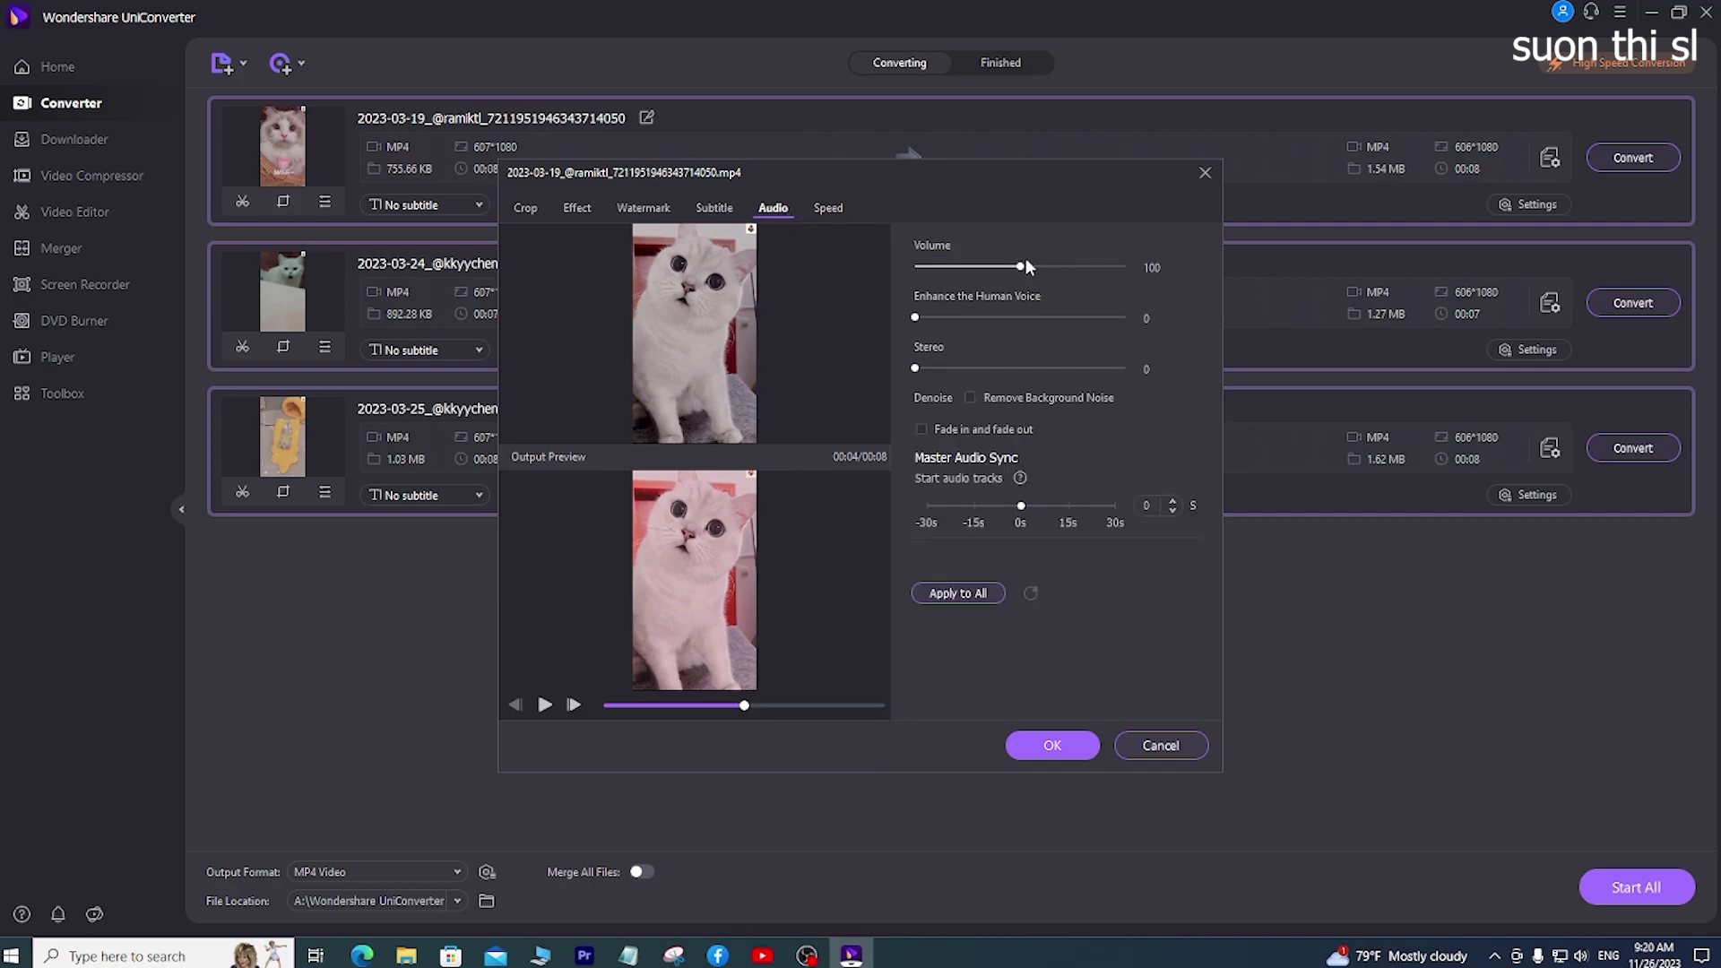
pyautogui.moveTo(1021, 266); pyautogui.dragTo(1027, 267)
pyautogui.moveTo(915, 317); pyautogui.dragTo(923, 319)
pyautogui.click(959, 593)
pyautogui.click(904, 515)
pyautogui.moveTo(1023, 506); pyautogui.dragTo(1041, 507)
# Set the playback speed to 1.25X for all files and accept the video edit settings.
pyautogui.click(829, 210)
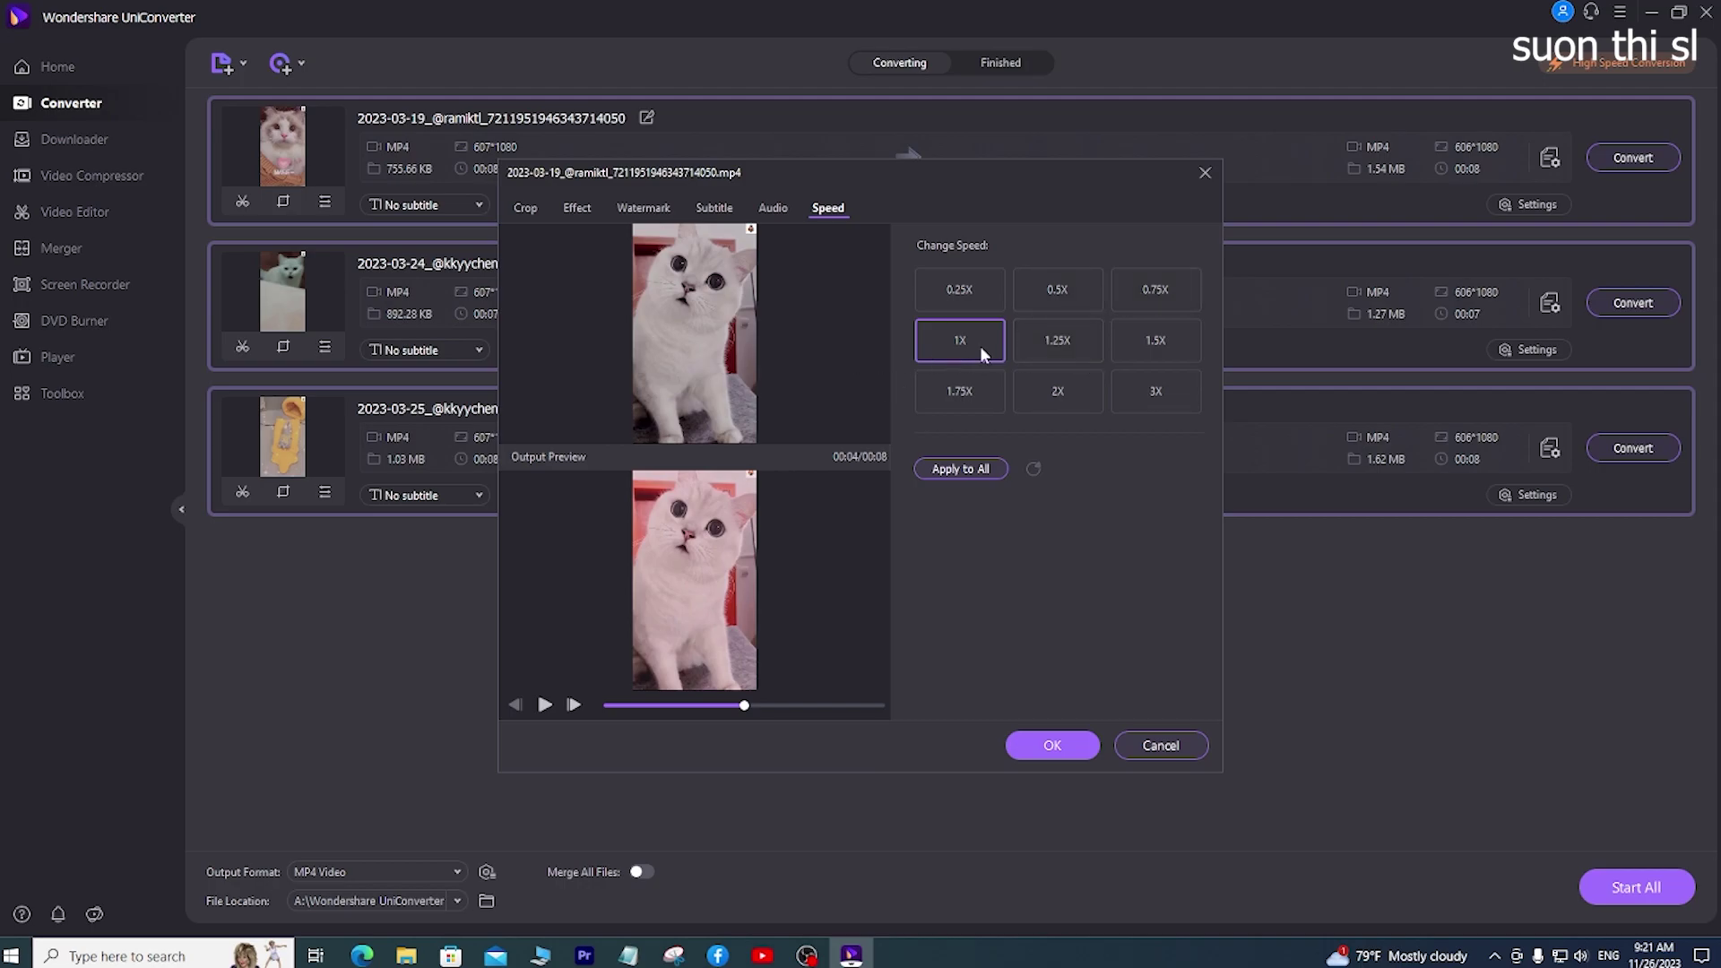
pyautogui.click(1044, 337)
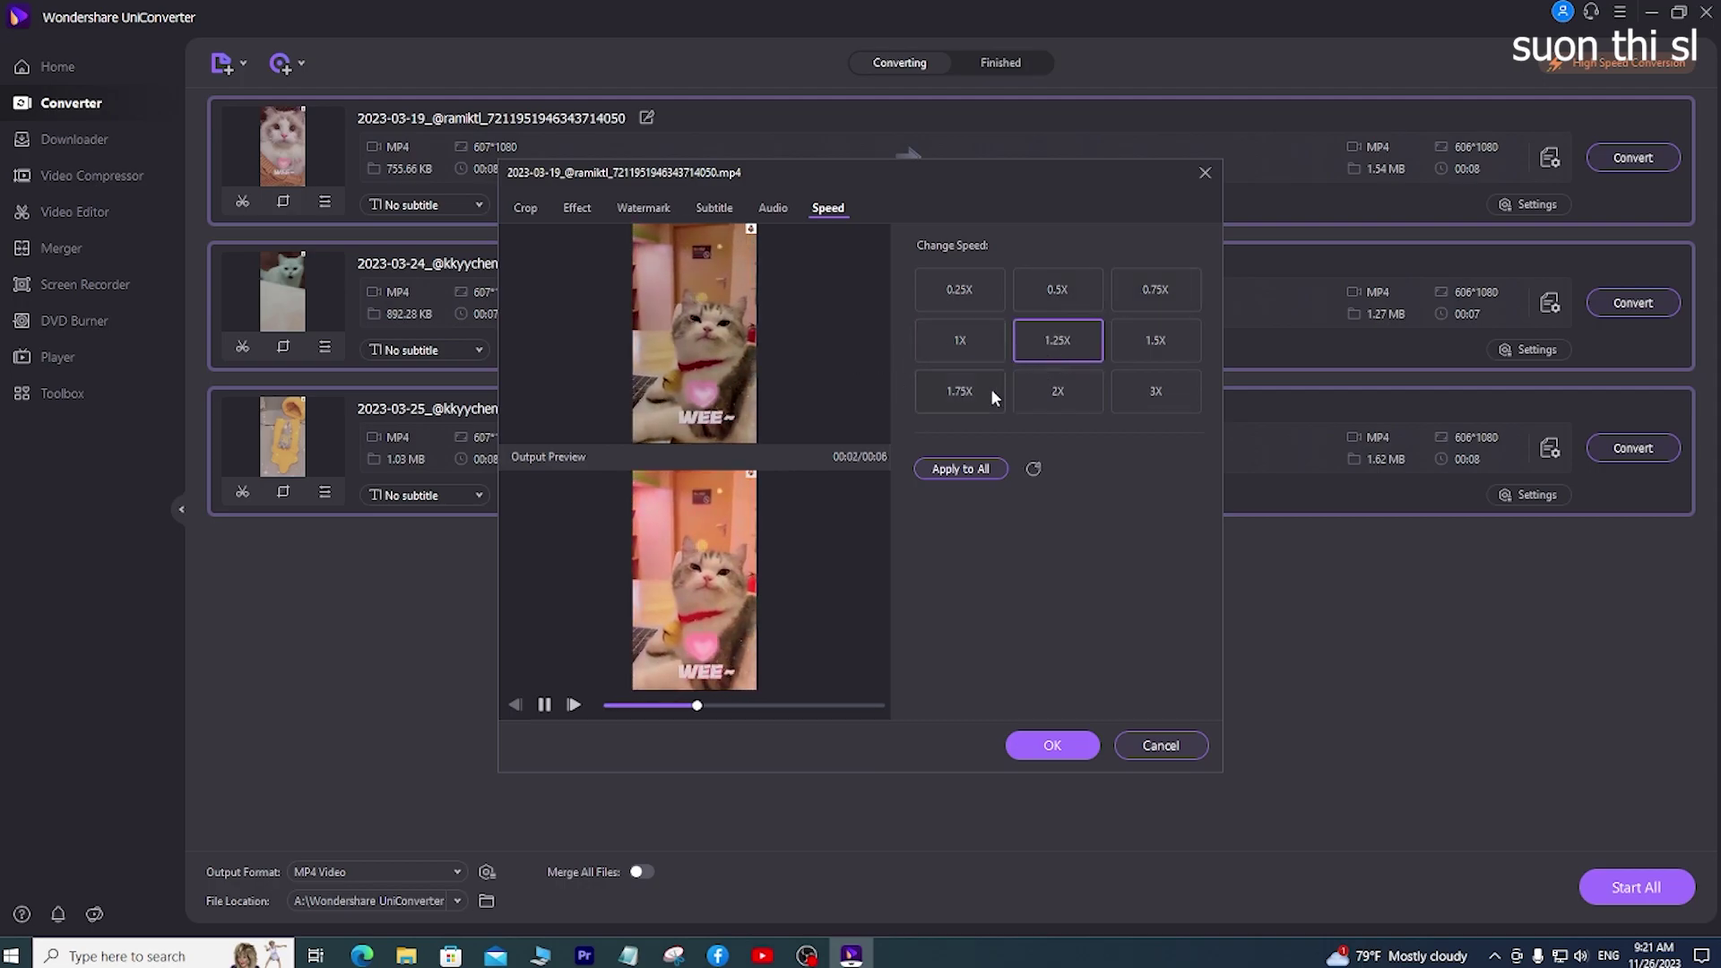
pyautogui.click(960, 469)
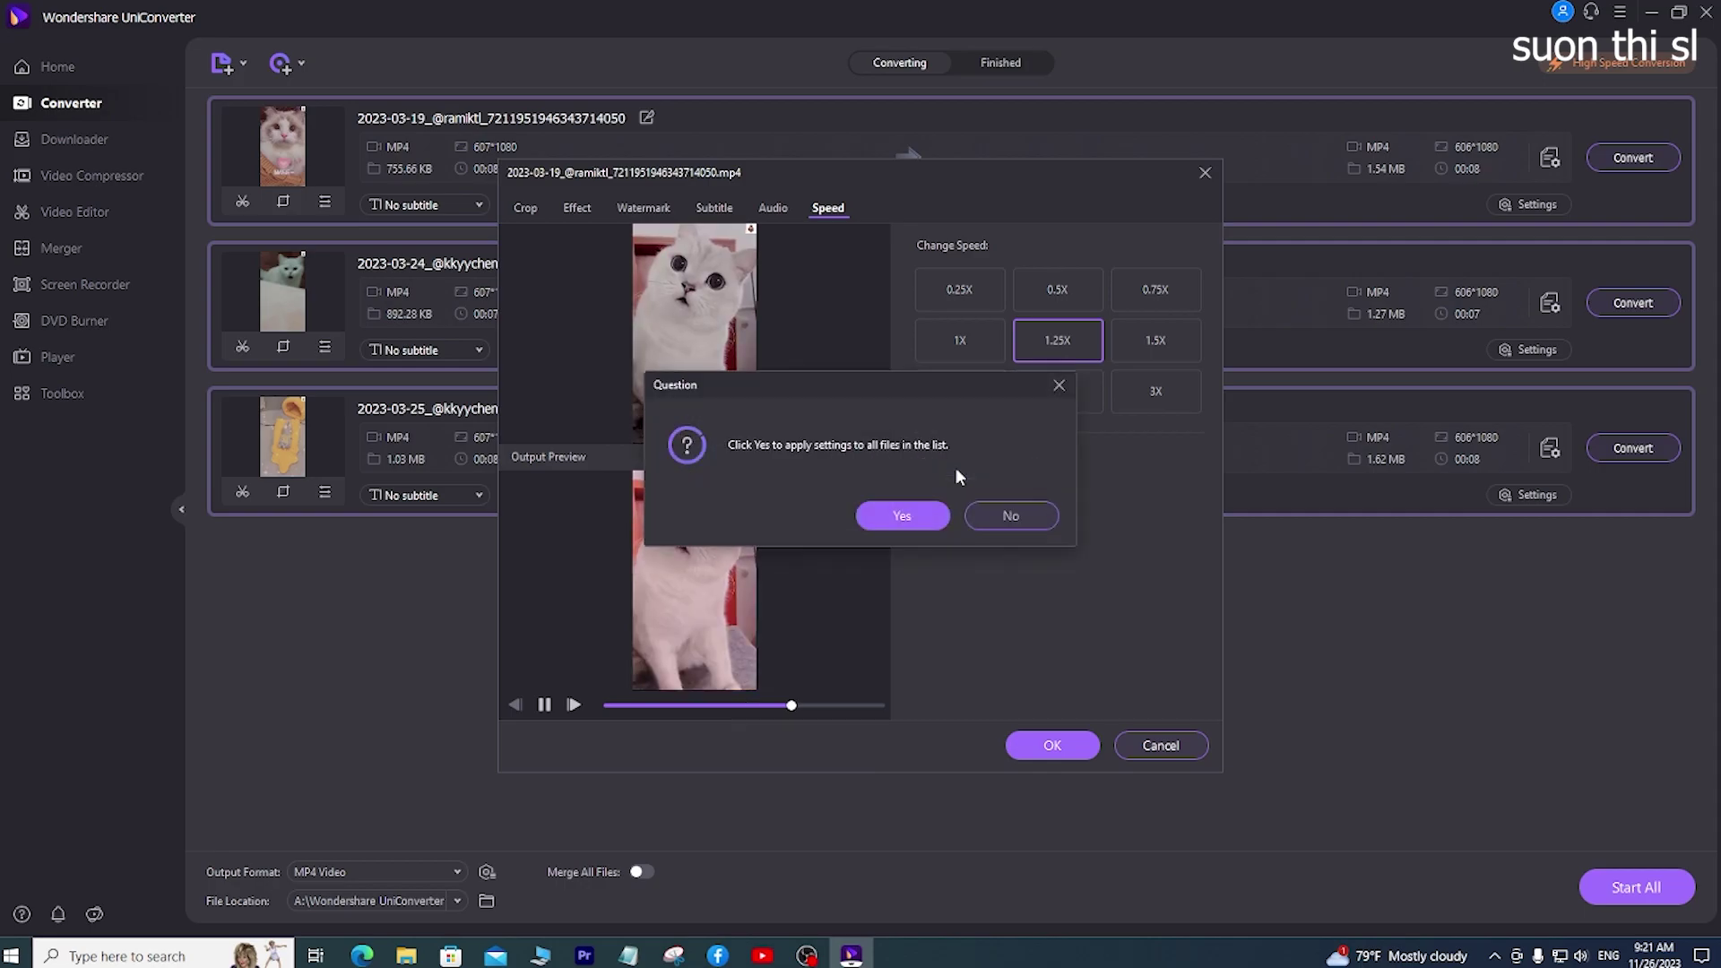
pyautogui.click(899, 516)
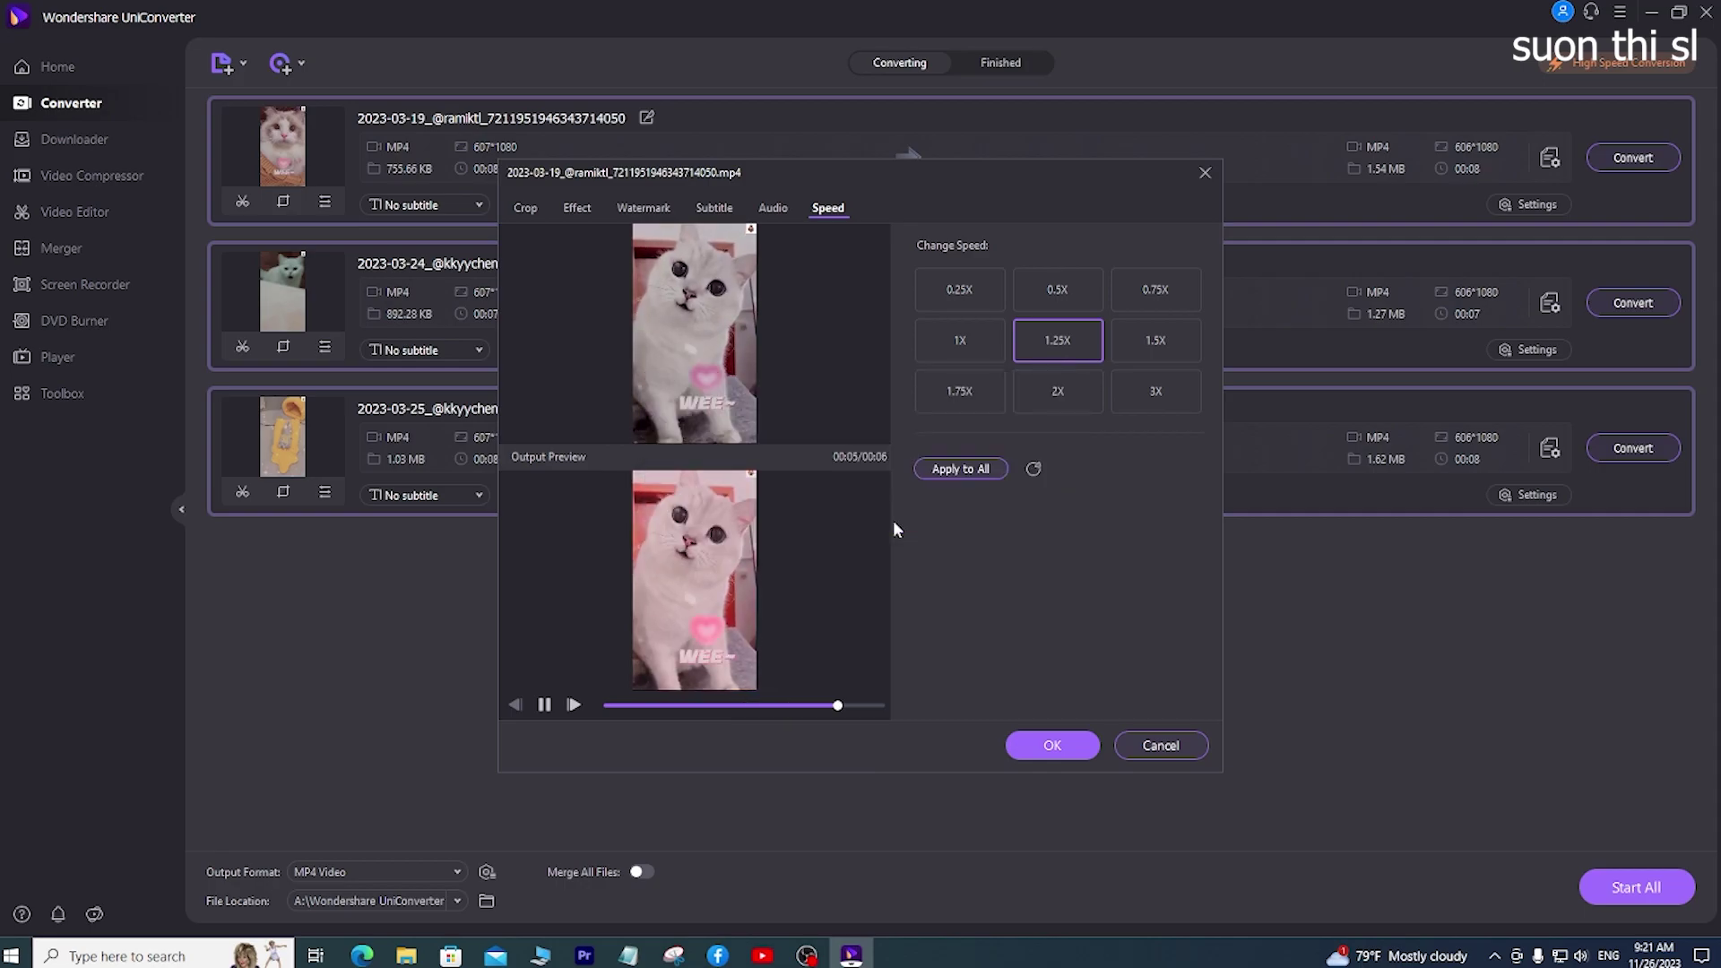
pyautogui.click(1051, 748)
# Convert all three videos, play the finished 2023-03-25 clip to check it, and close the player and the converter.
pyautogui.click(1640, 889)
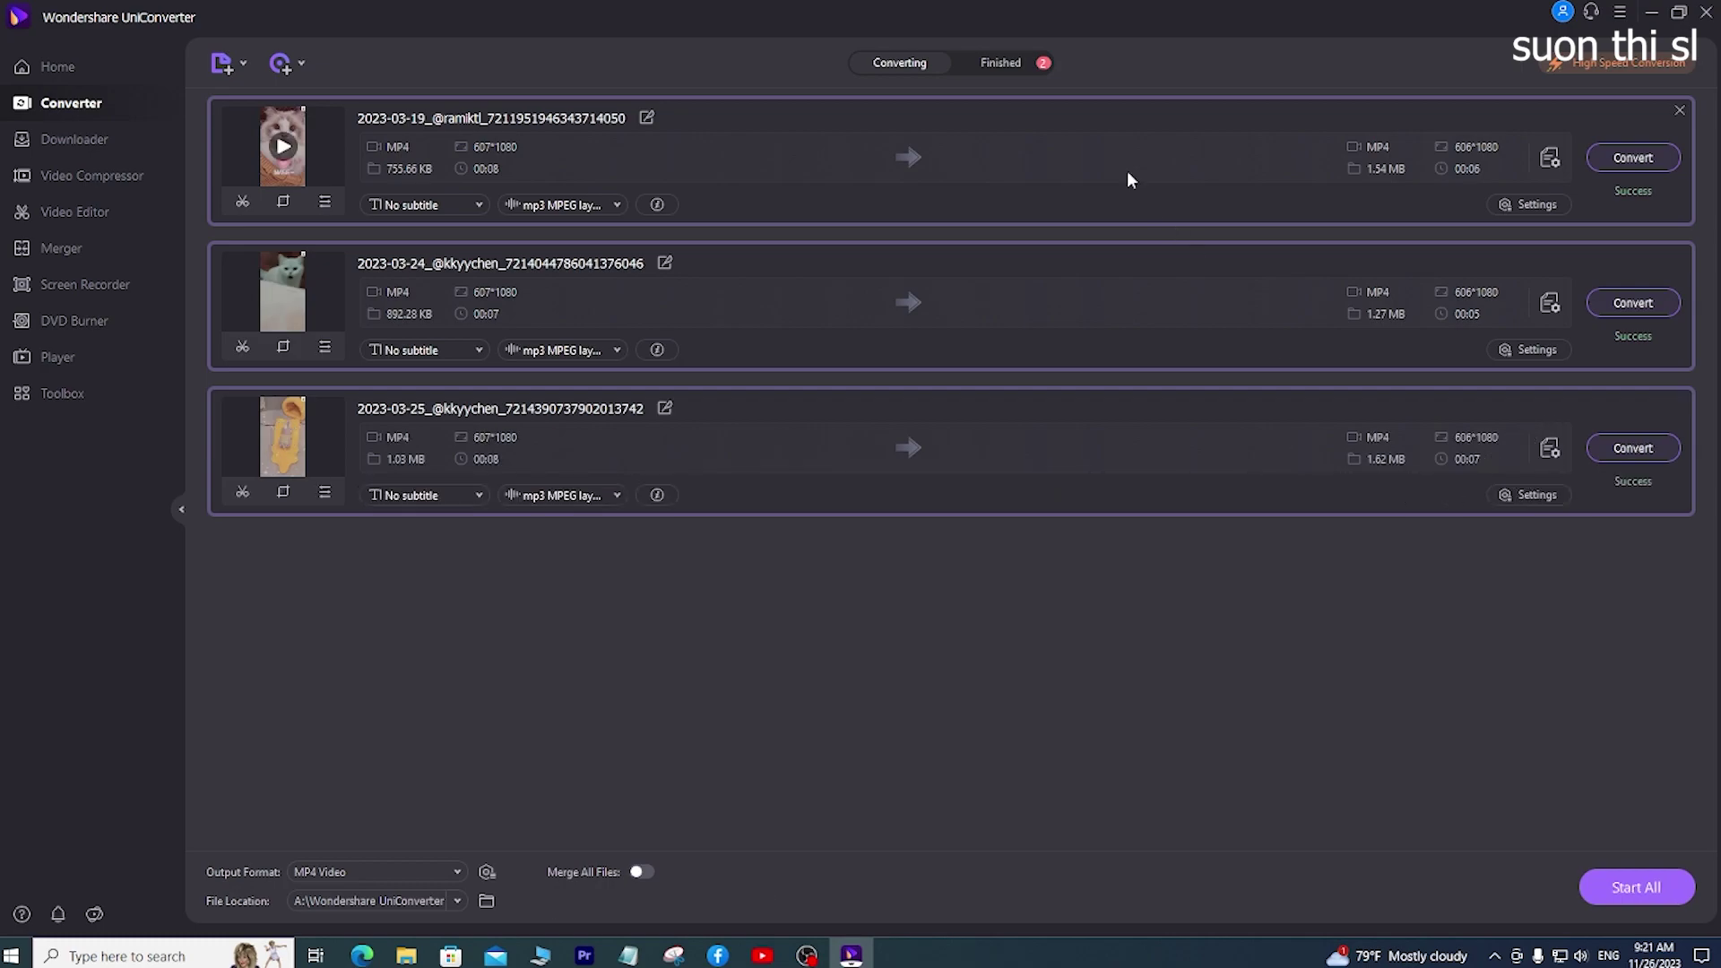
pyautogui.click(1002, 62)
pyautogui.click(262, 138)
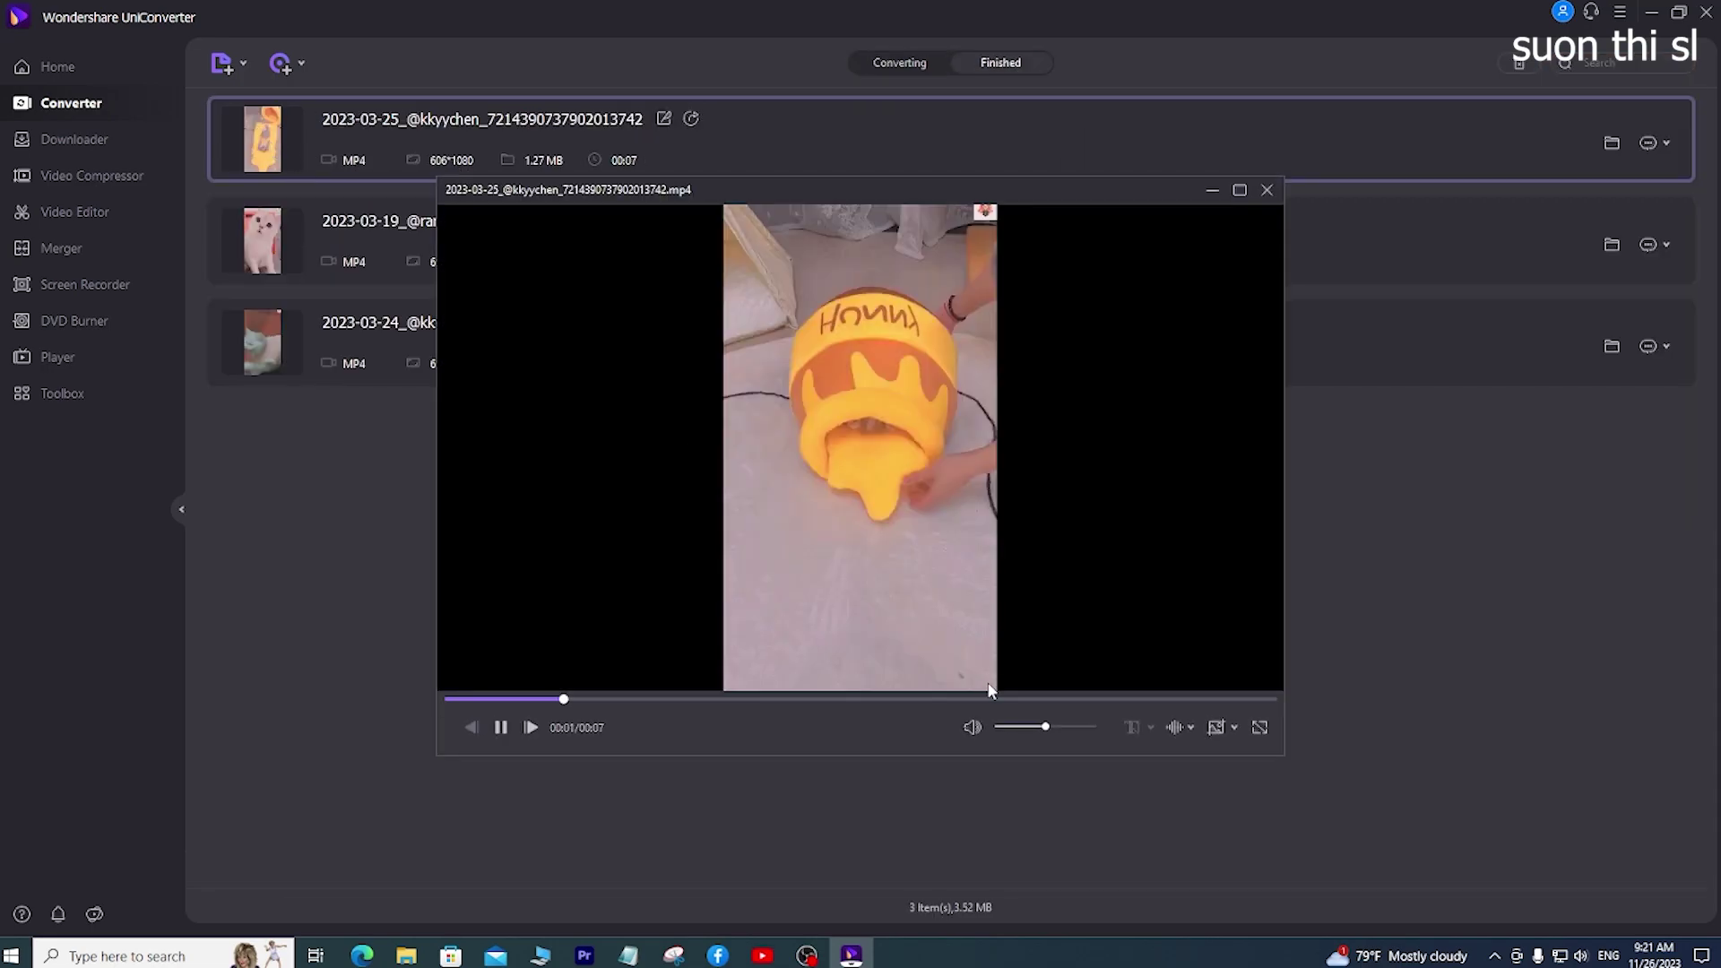
pyautogui.click(1268, 192)
pyautogui.click(1706, 12)
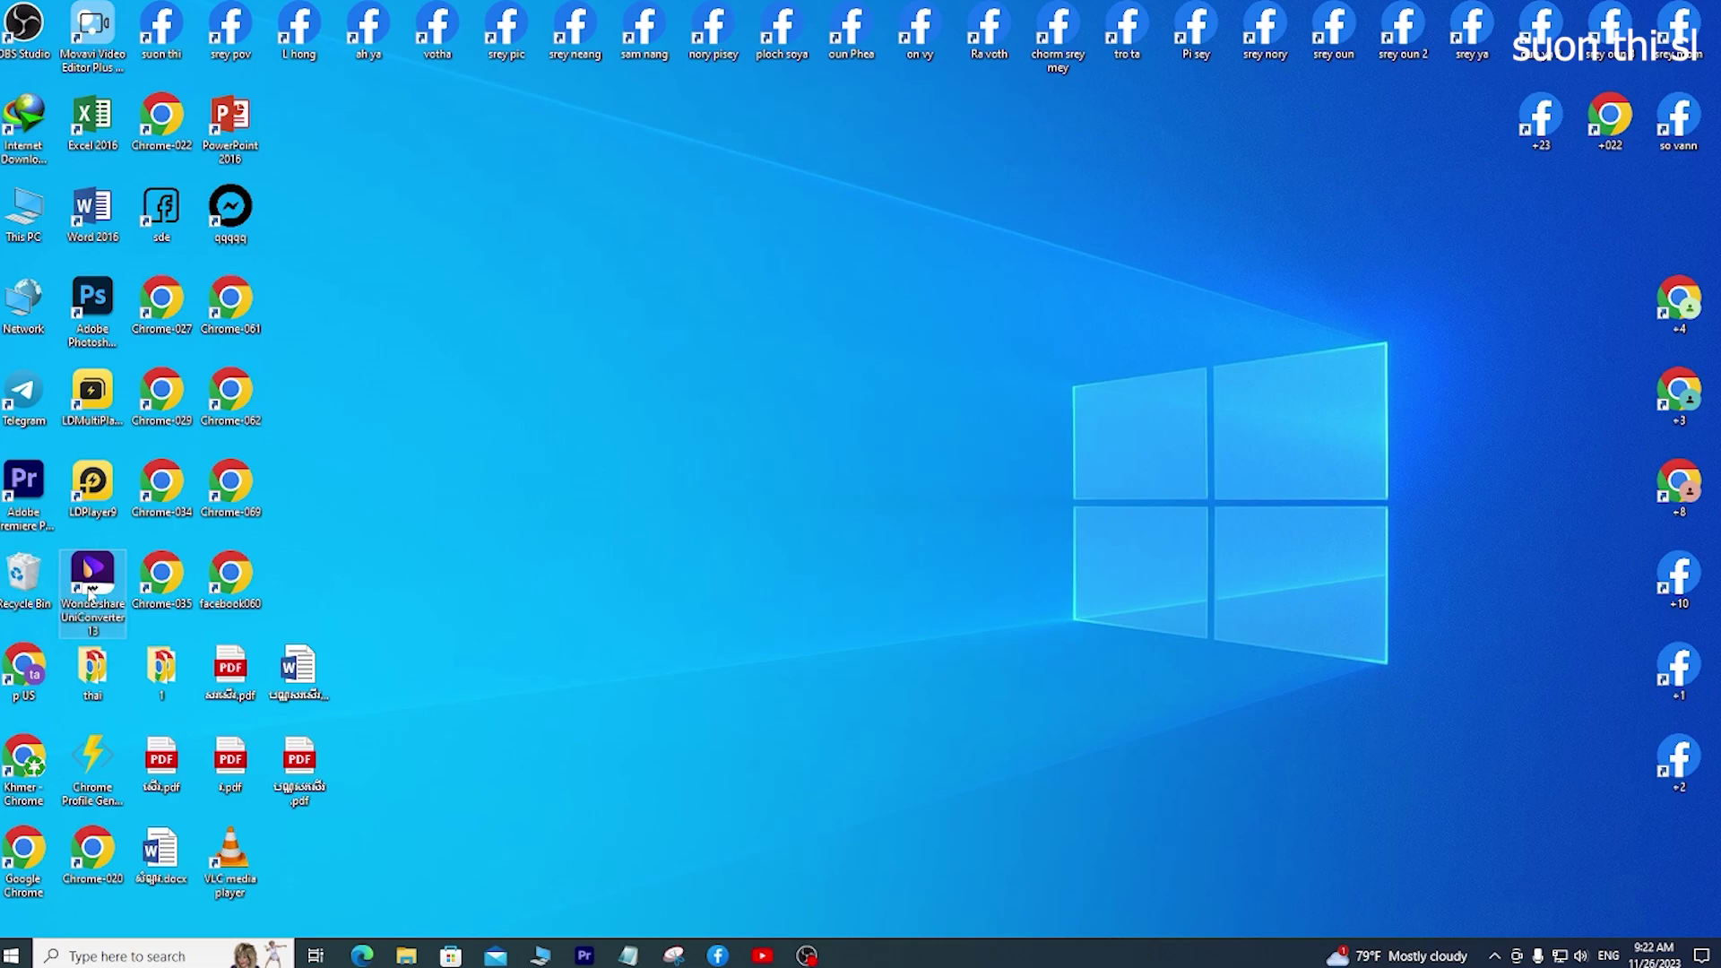
# Open the Converted folder inside Wondershare UniConverter 13 on Local Disk (D:) in a maximized File Explorer window.
pyautogui.doubleClick(24, 220)
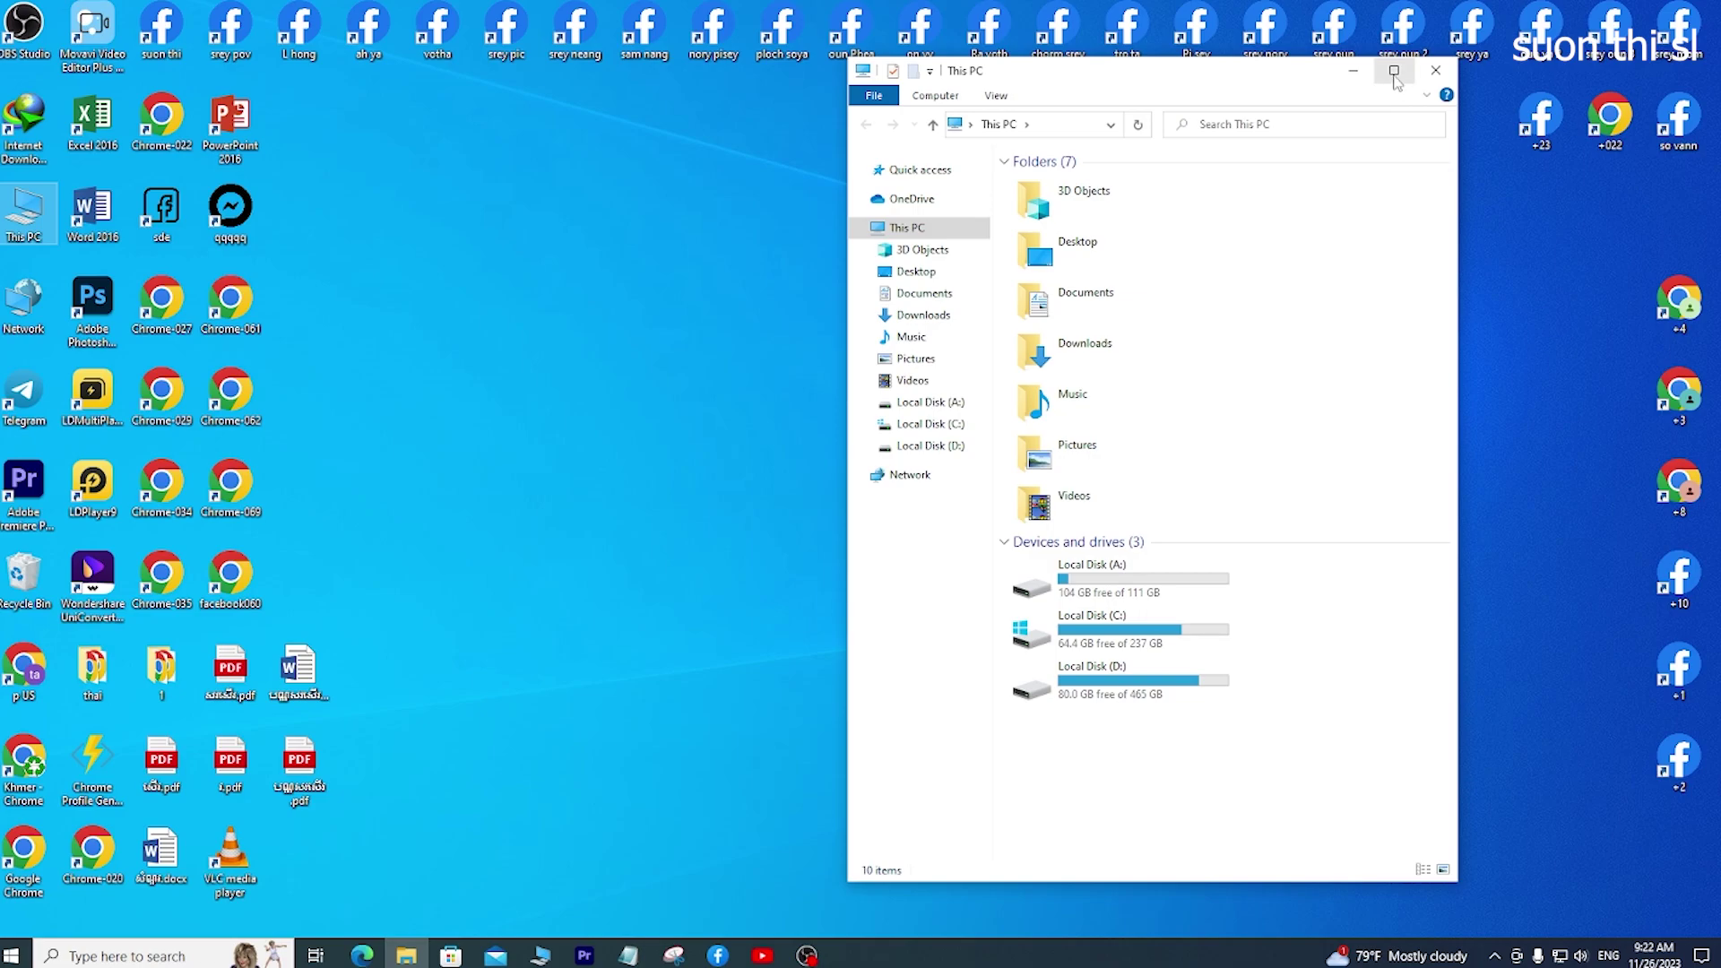
pyautogui.click(1395, 75)
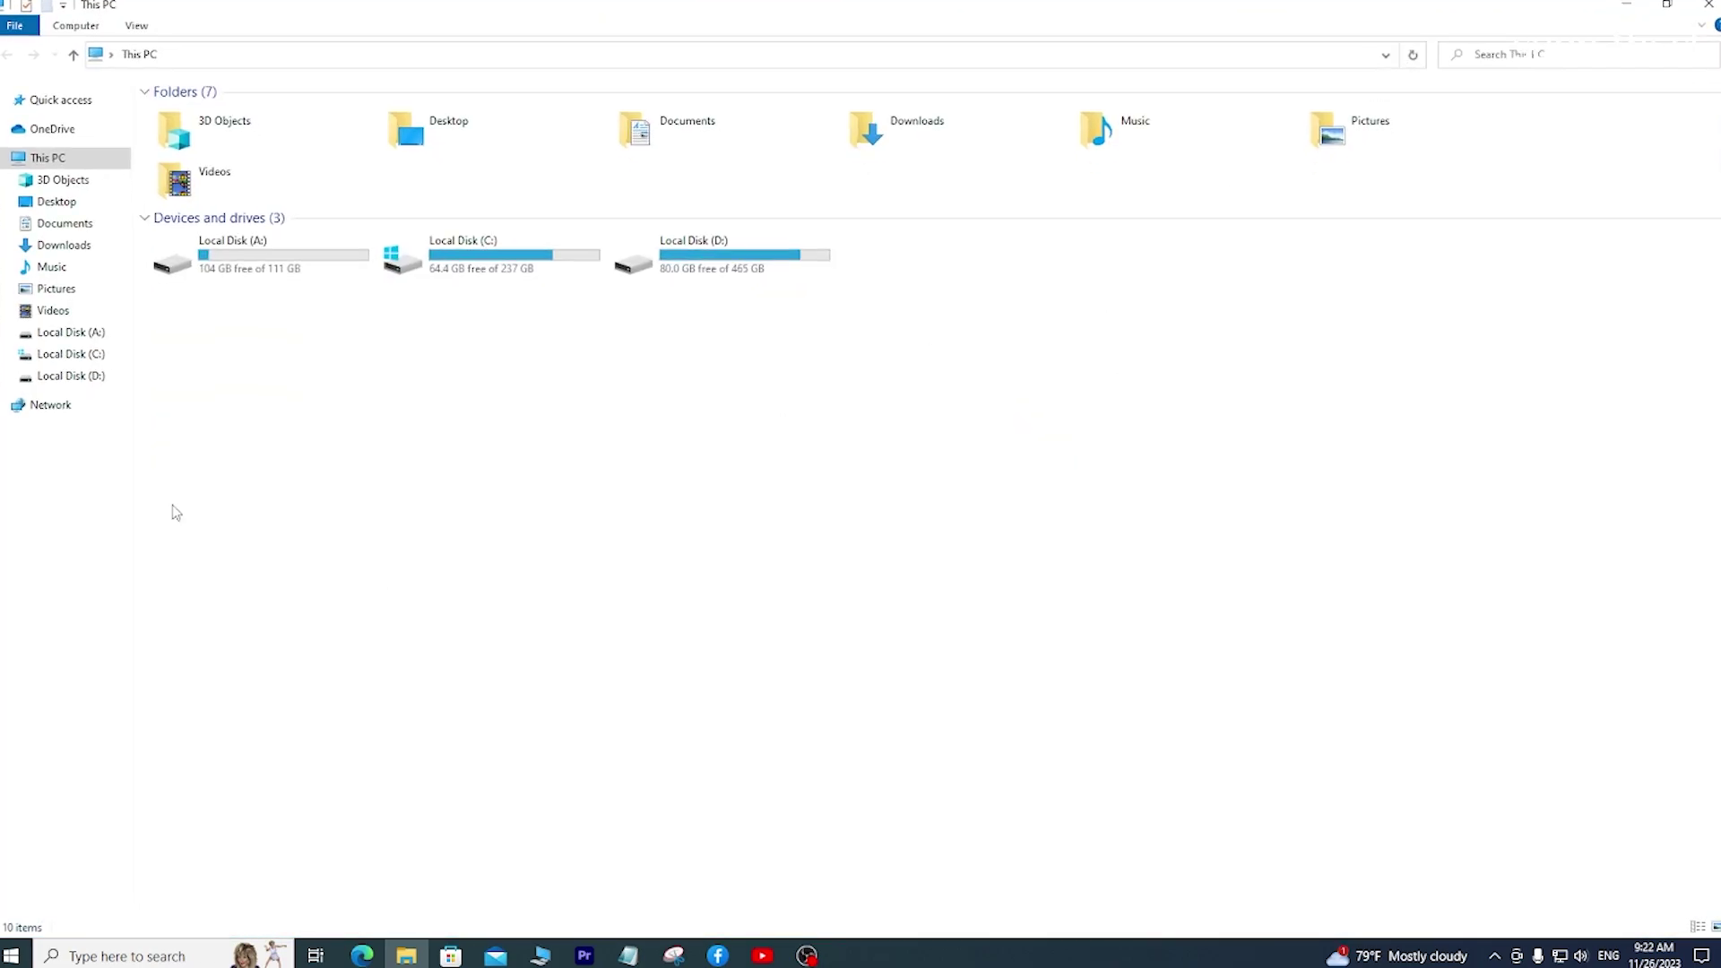
pyautogui.click(84, 380)
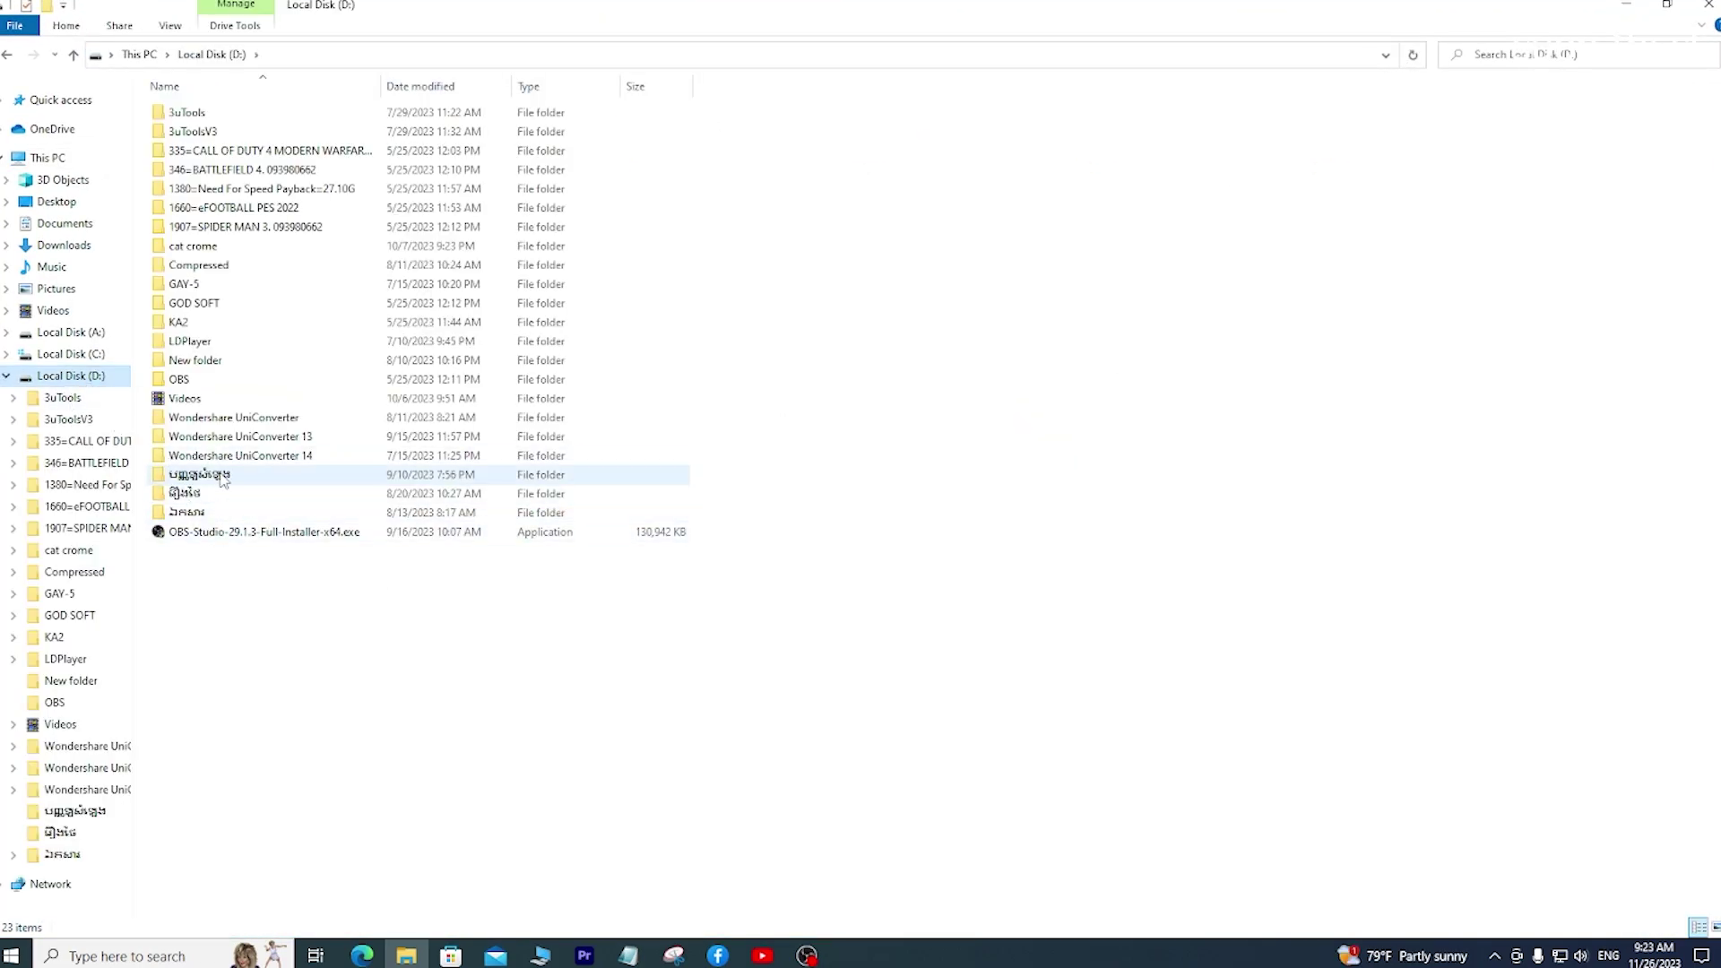
pyautogui.doubleClick(309, 439)
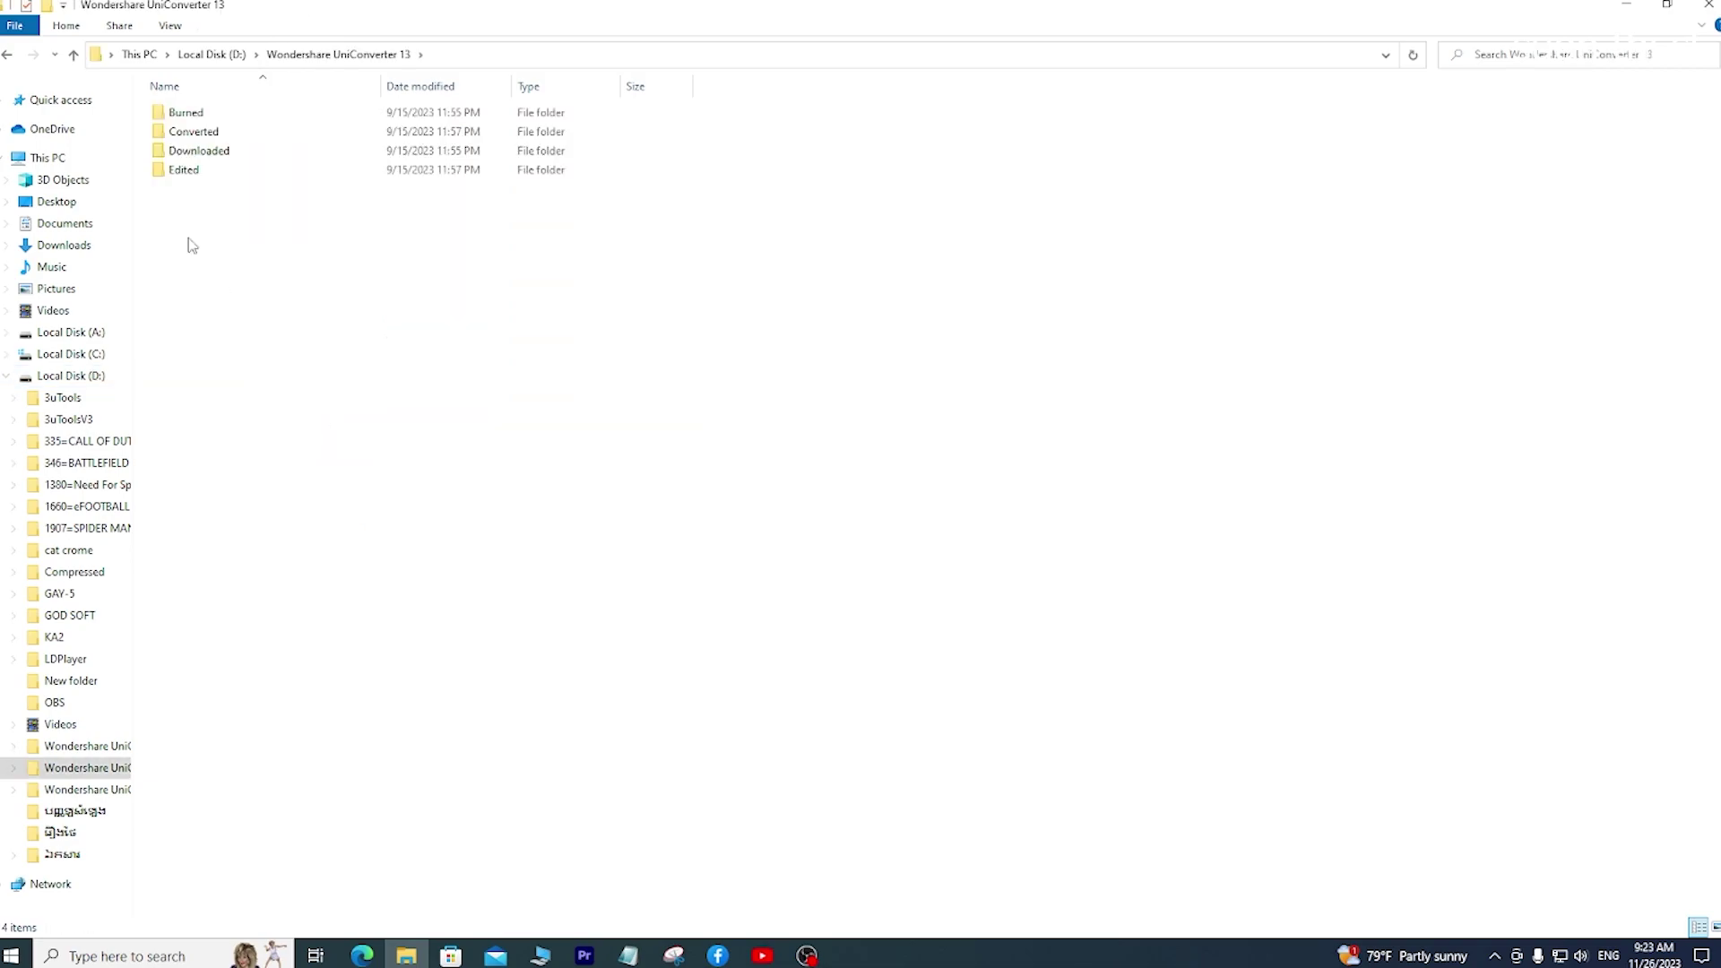
pyautogui.doubleClick(201, 135)
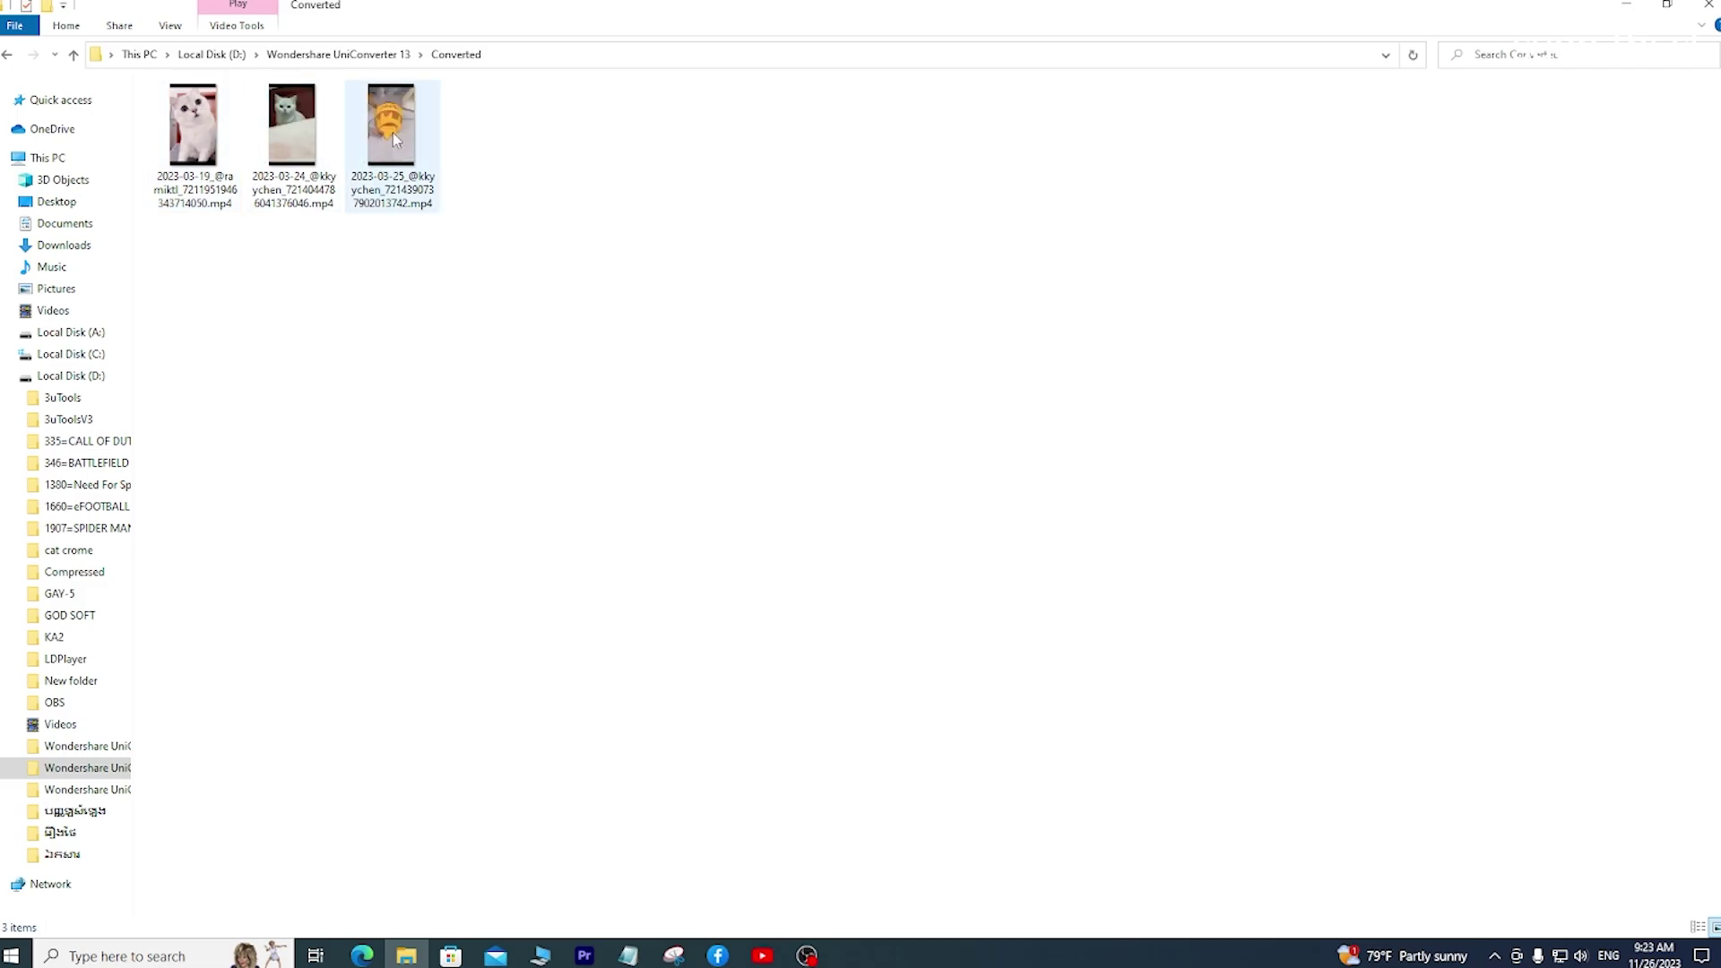
# Play the converted 2023-03-25 and 2023-03-24 clips to check them, closing the player each time and finally File Explorer.
pyautogui.doubleClick(401, 132)
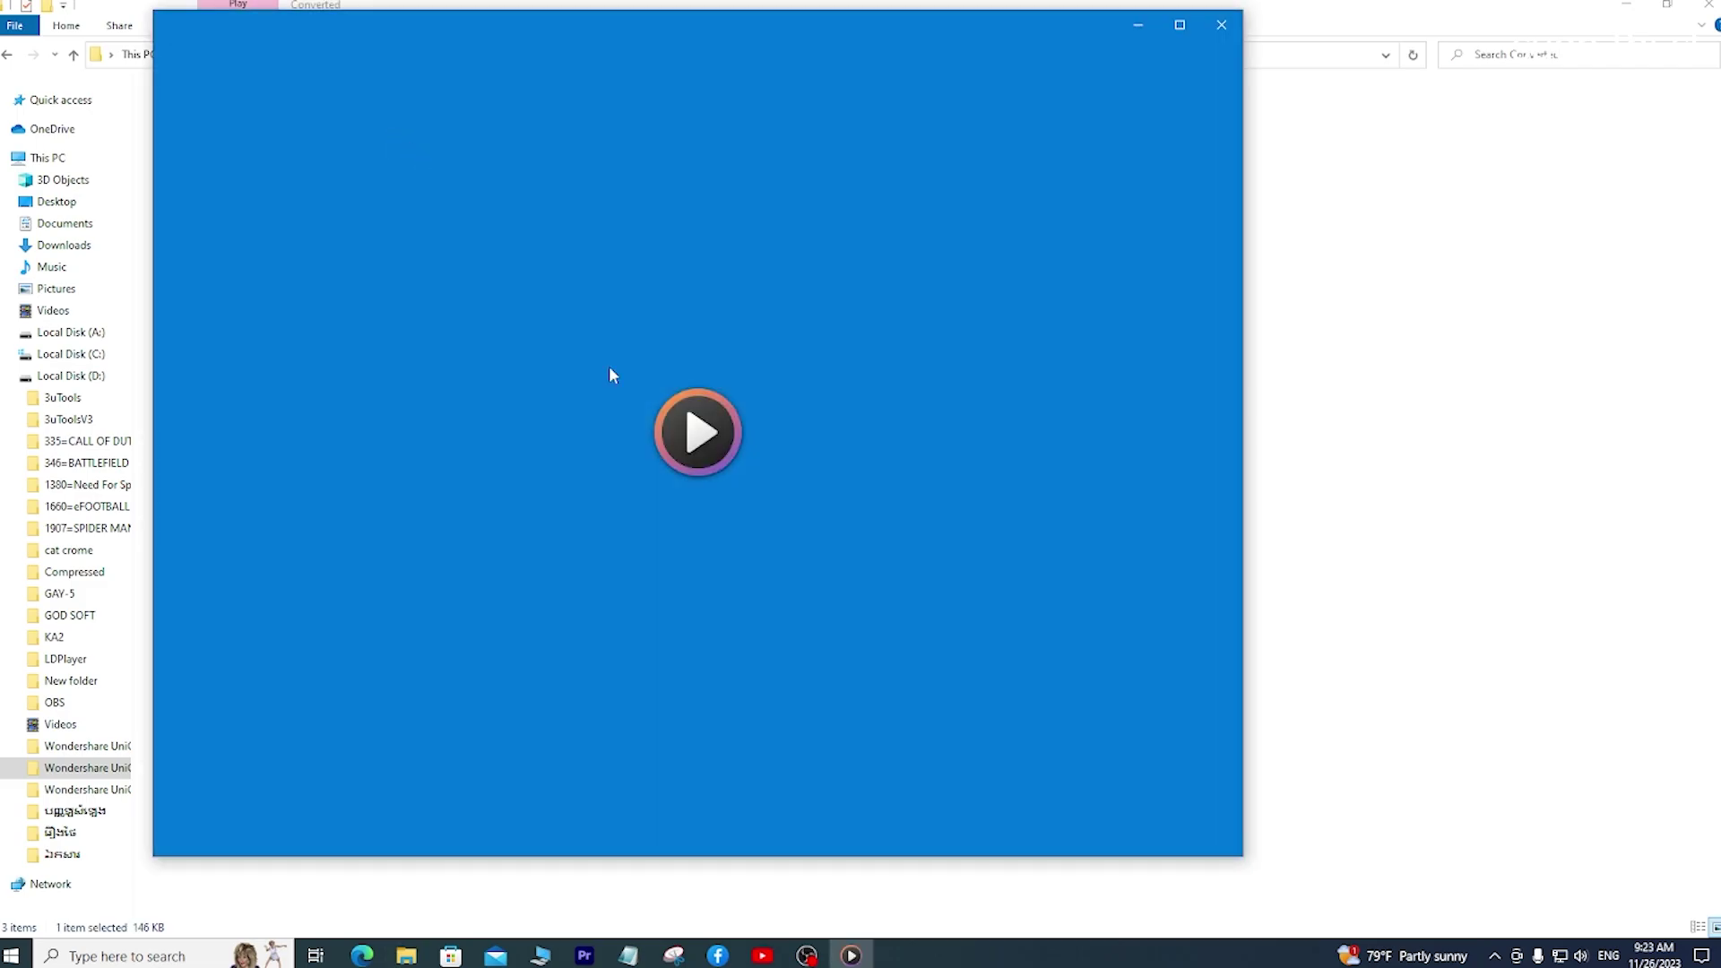
pyautogui.click(1224, 28)
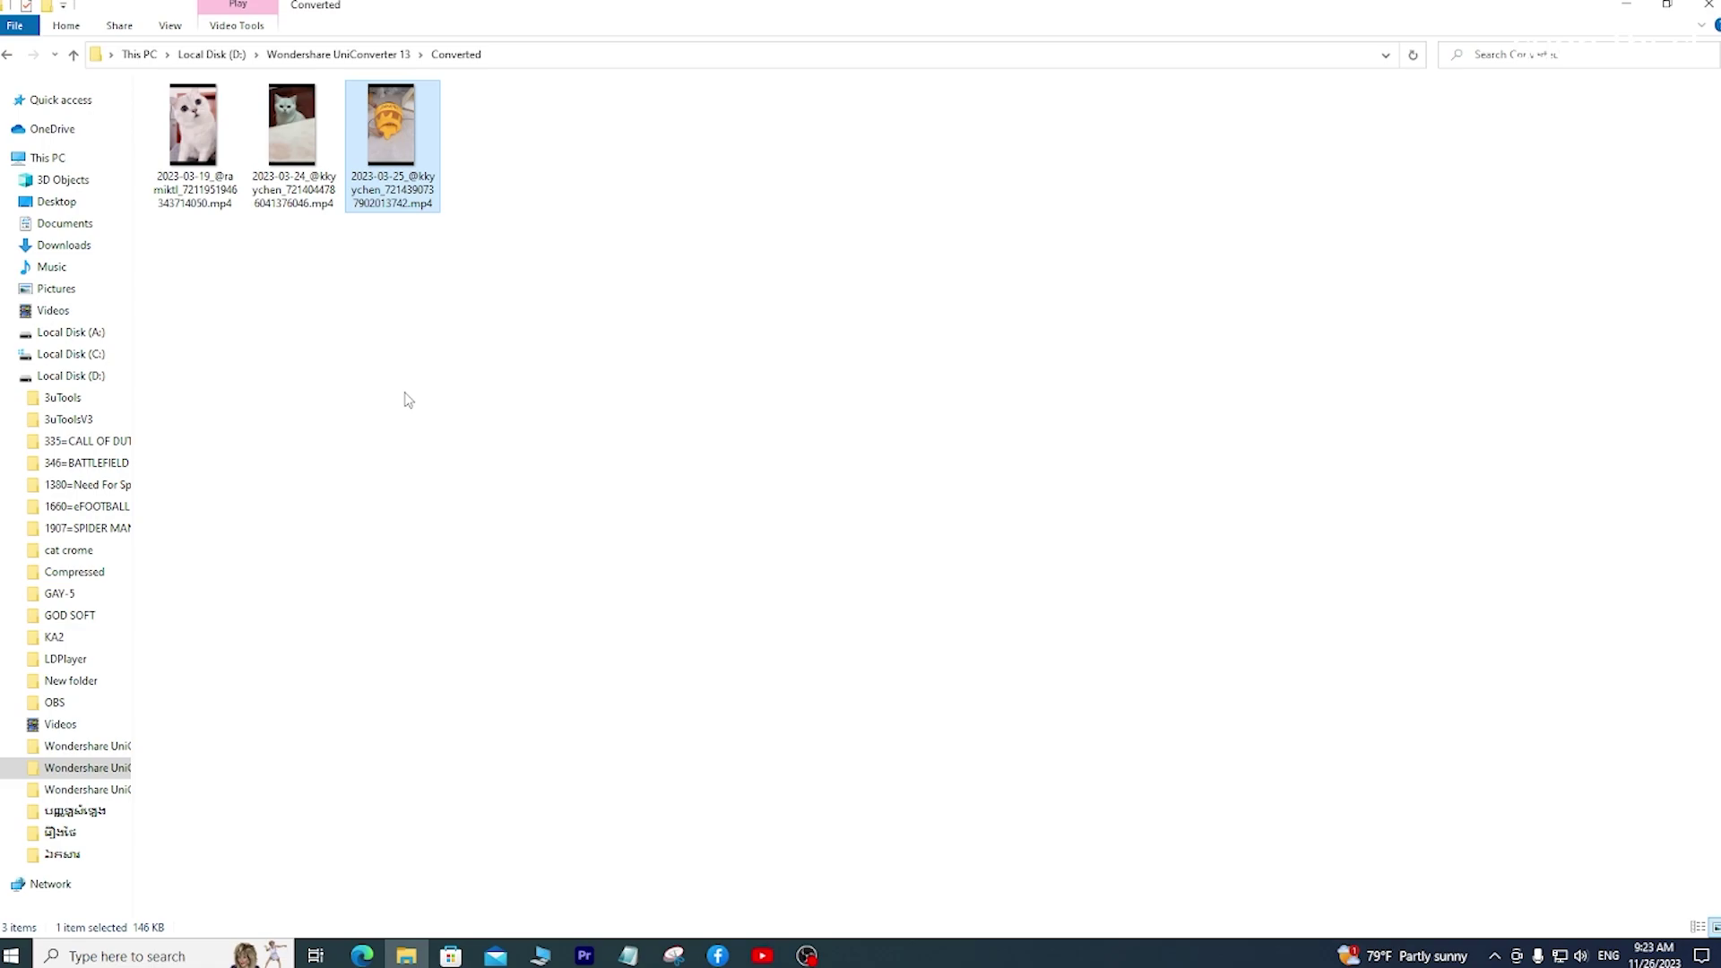
pyautogui.doubleClick(294, 175)
pyautogui.click(1223, 23)
pyautogui.click(1708, 5)
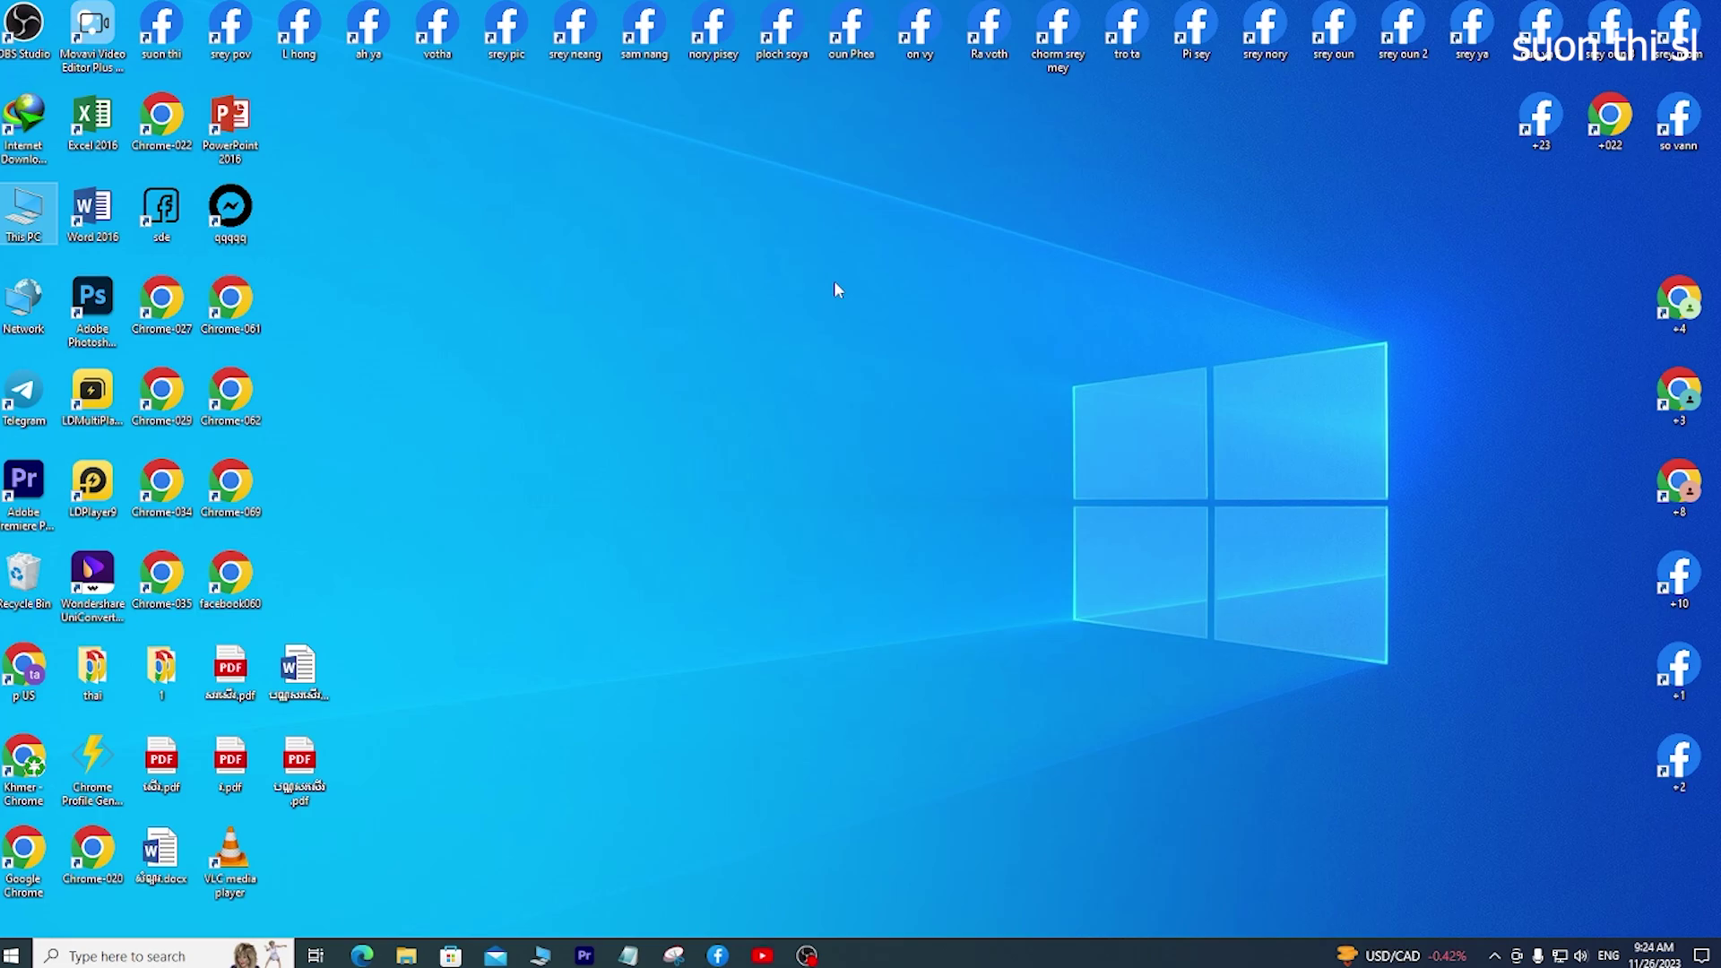
# Switch to the Khmer Chrome profile and search Google for "github sambat.com".
pyautogui.doubleClick(45, 749)
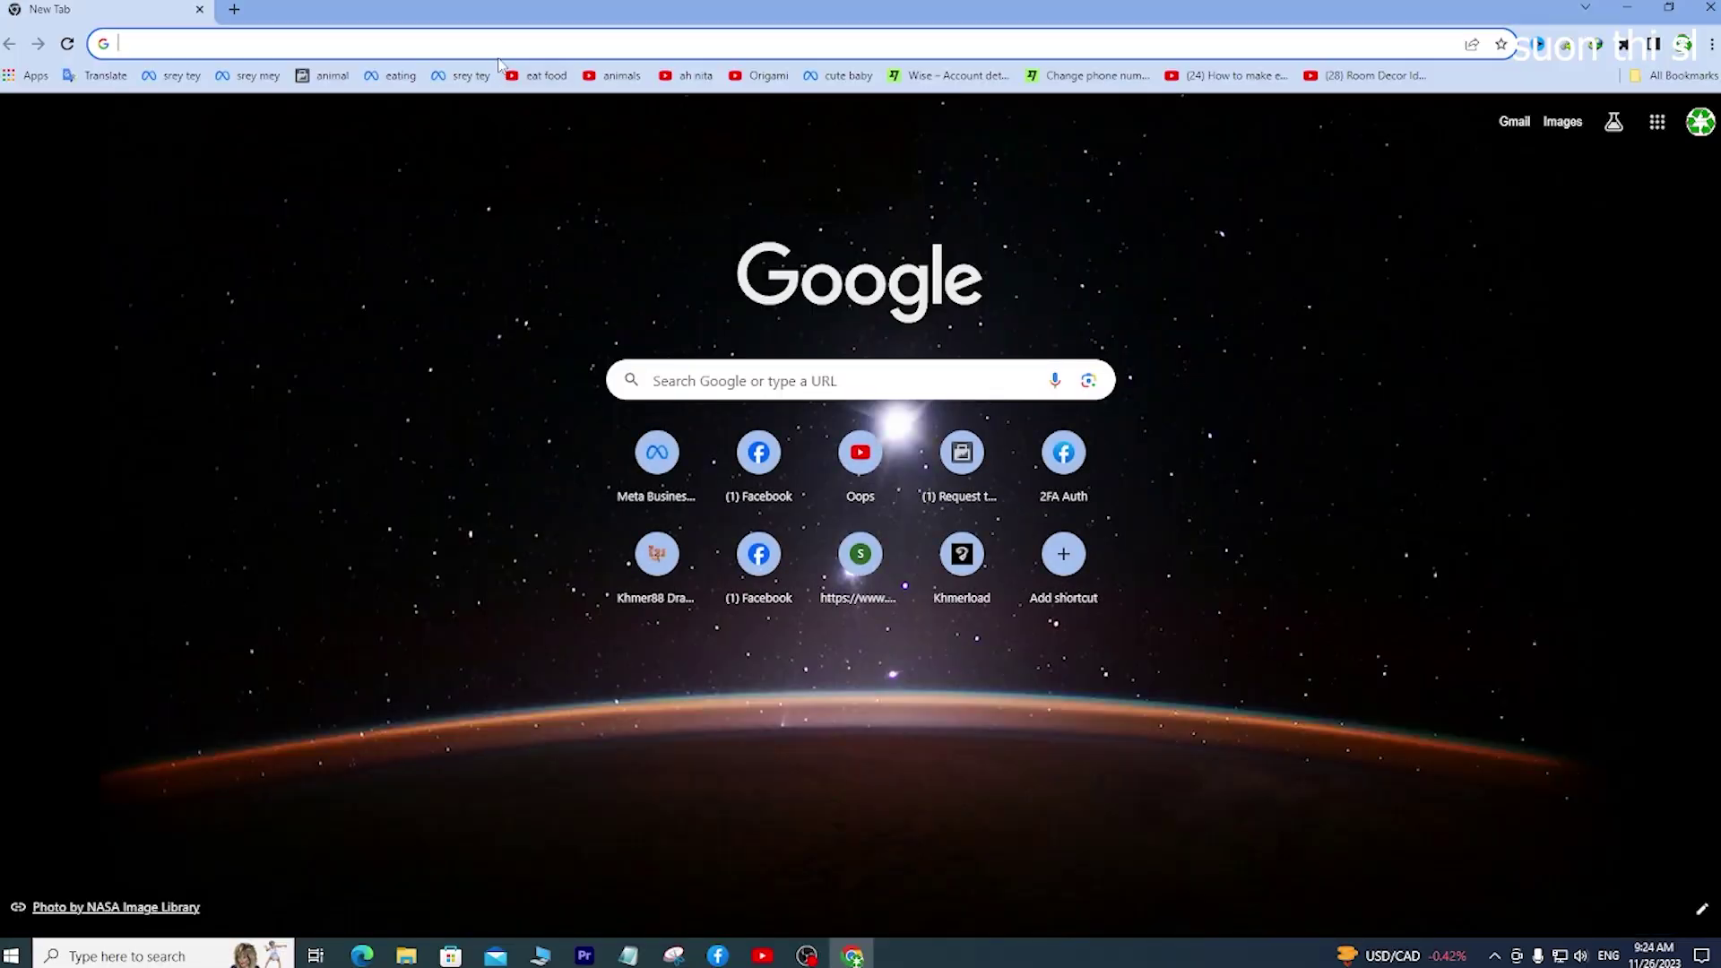
pyautogui.click(499, 45)
pyautogui.click(371, 136)
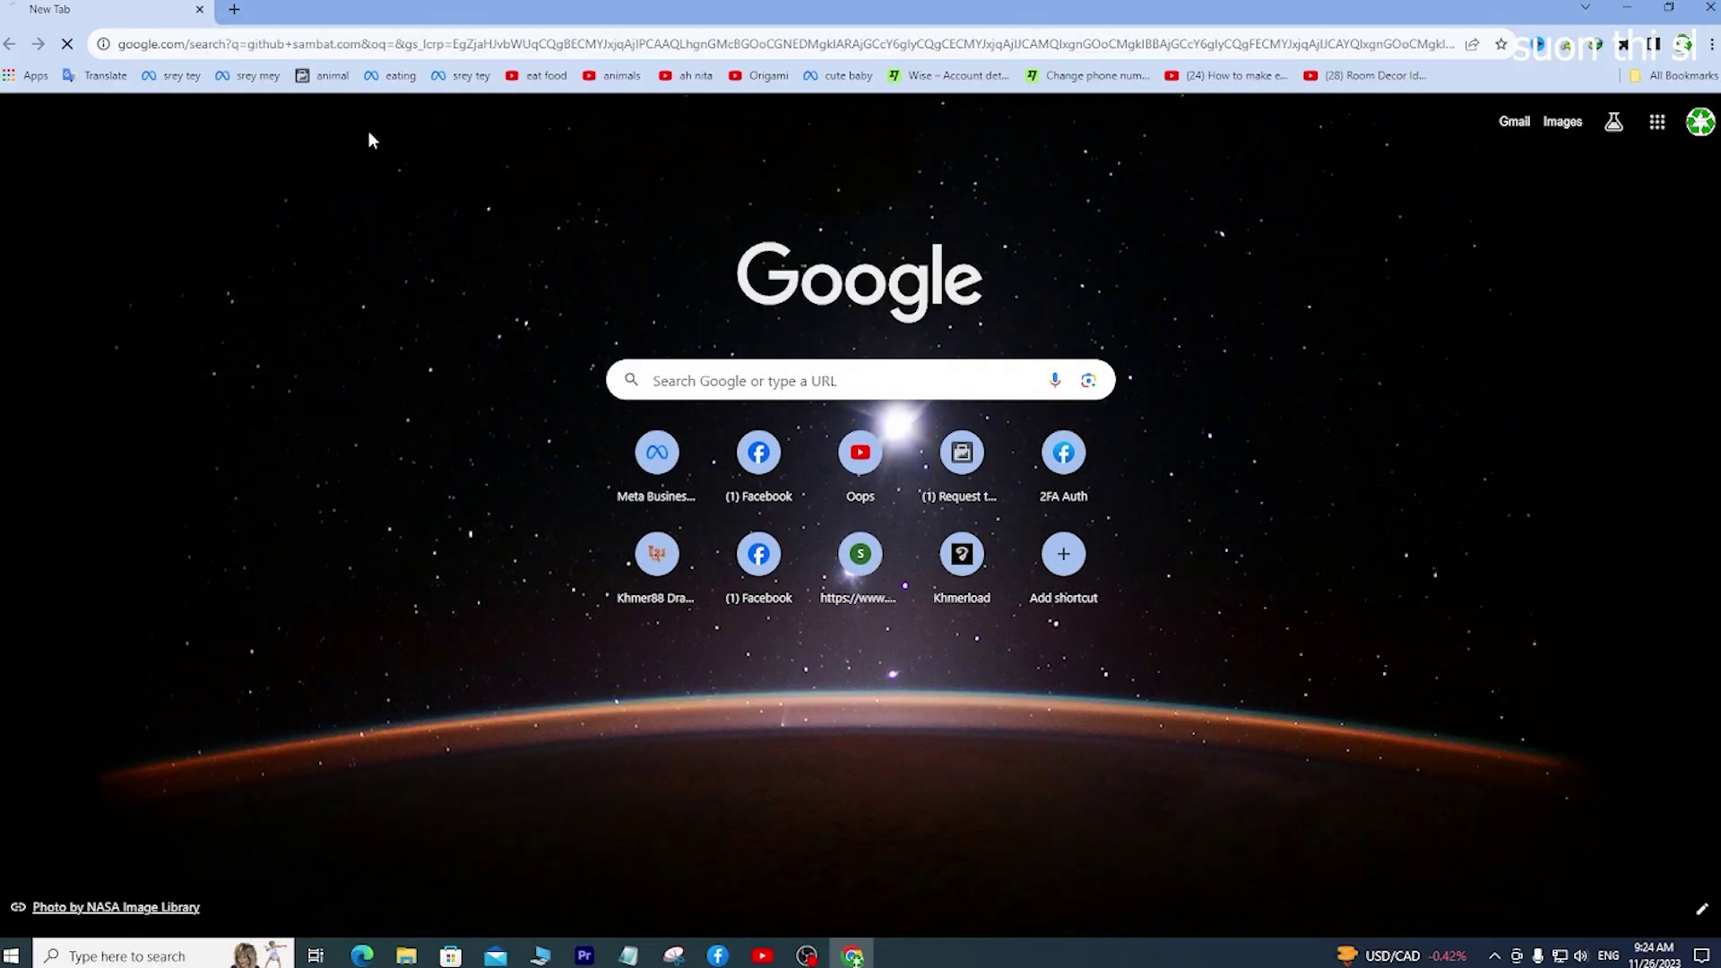
# Check the first GitHub Topics result, return to the results, and look through the full stack web developer's GitHub profile.
pyautogui.click(314, 314)
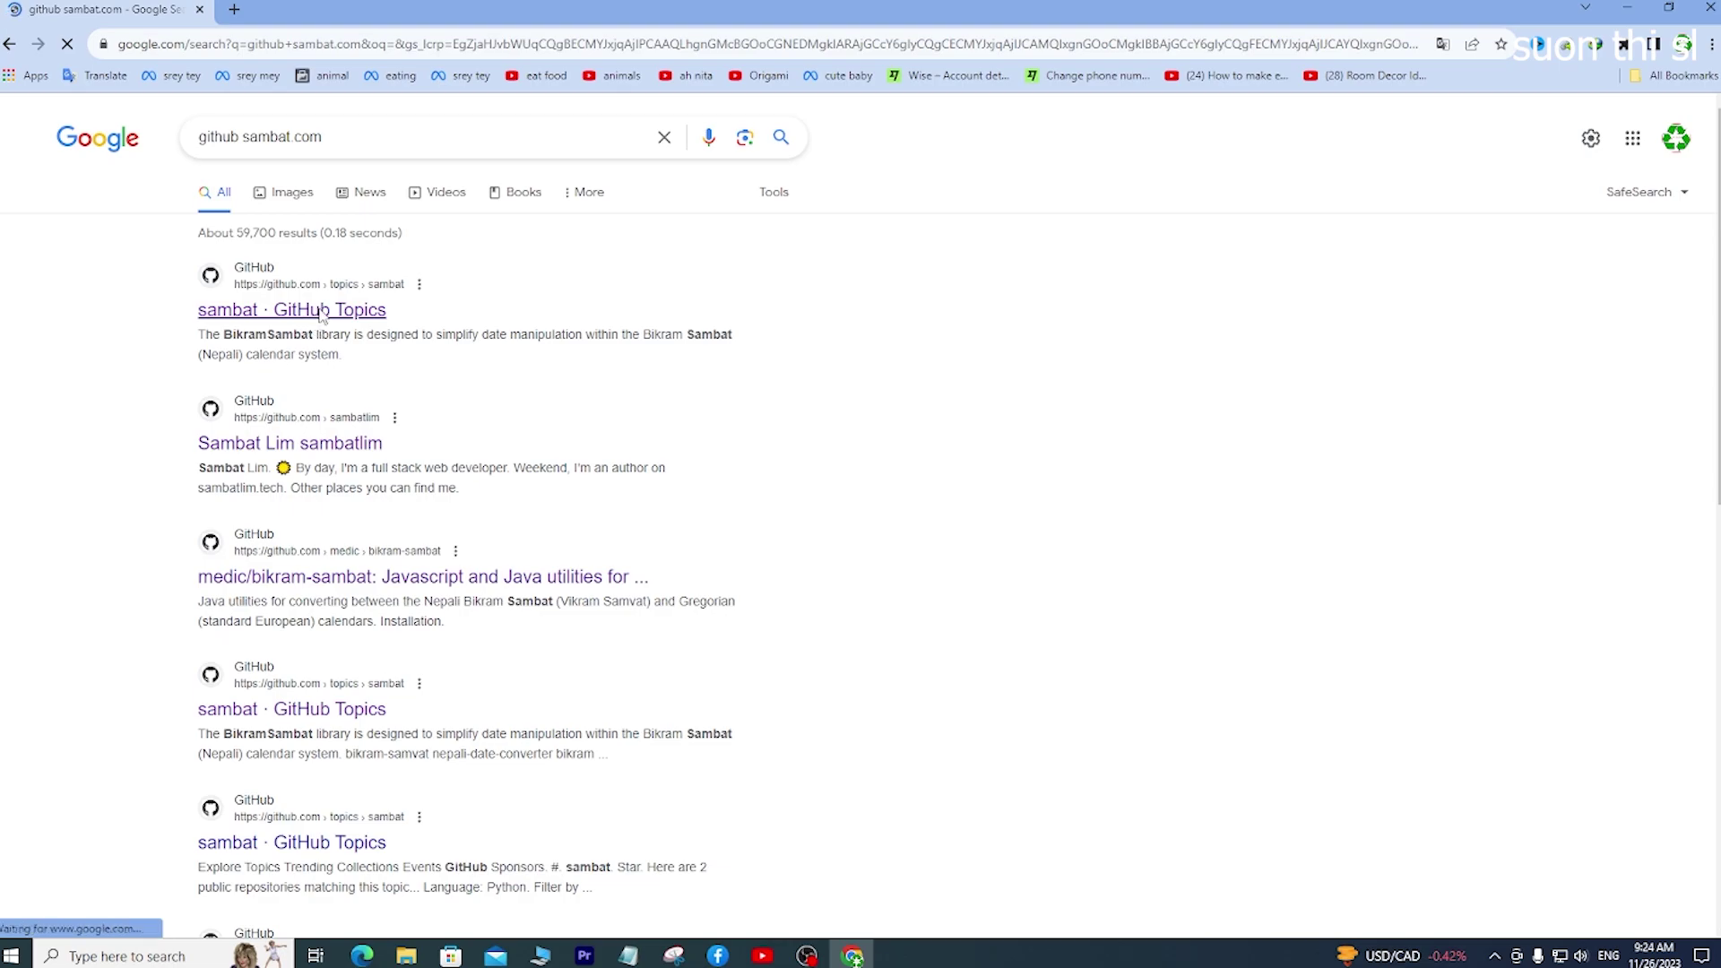
pyautogui.click(9, 43)
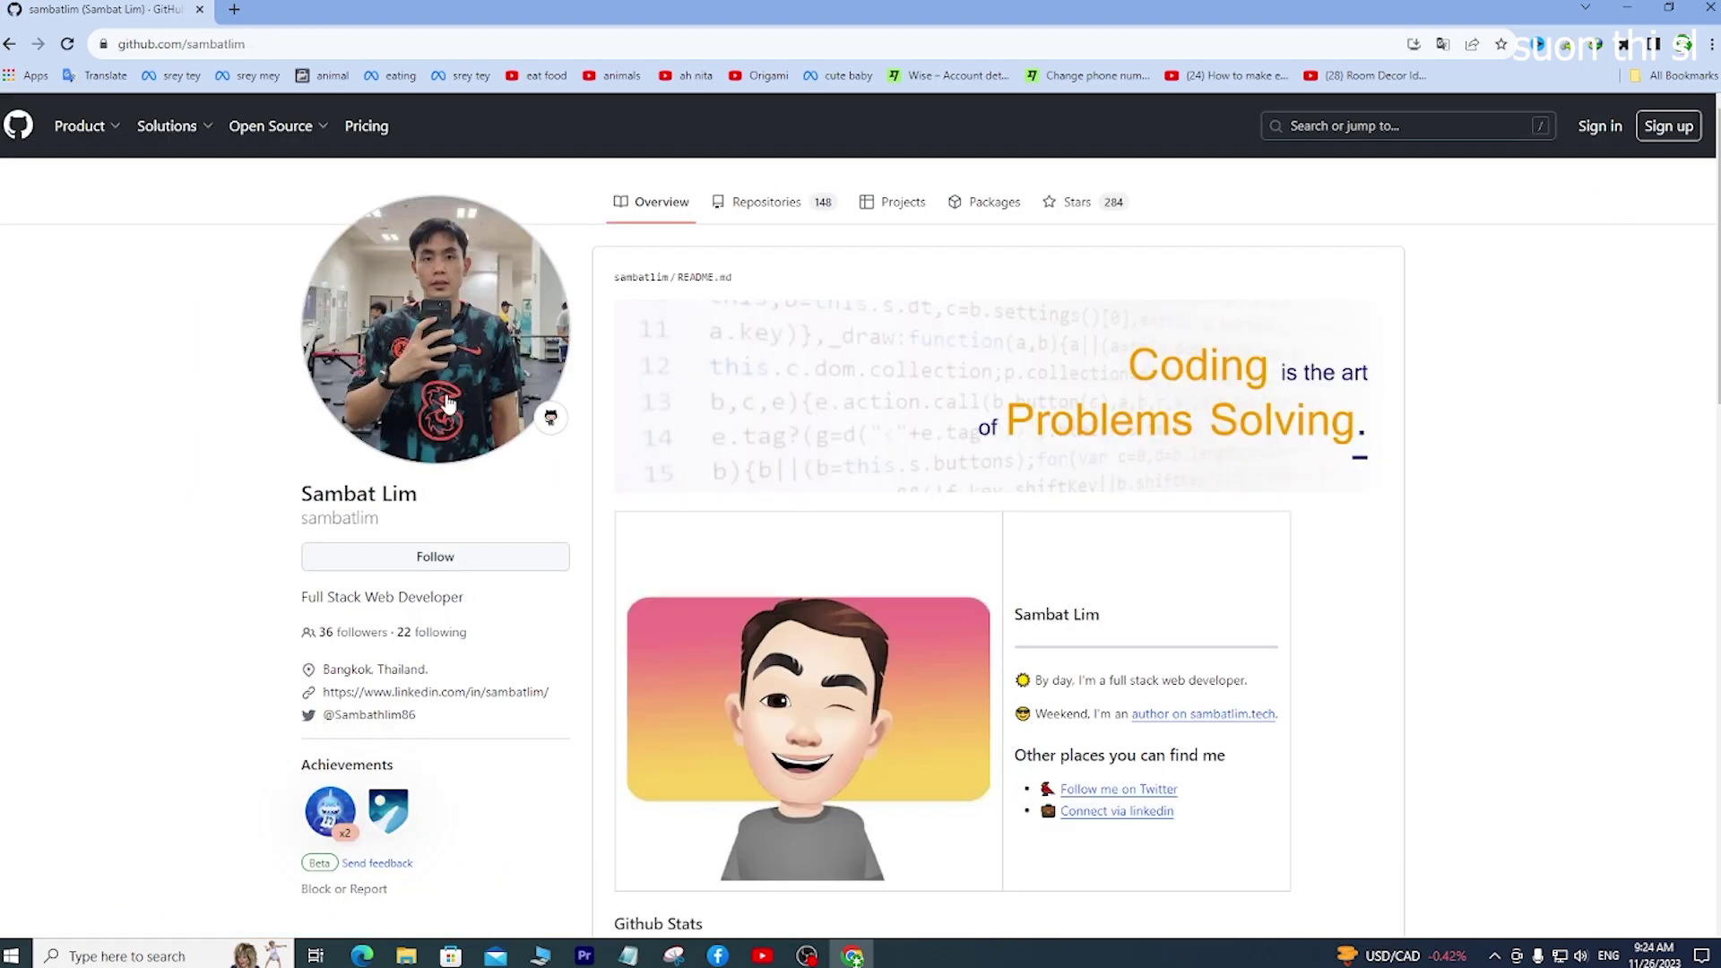
pyautogui.scroll(-4, 460, 484)
pyautogui.scroll(4, 461, 508)
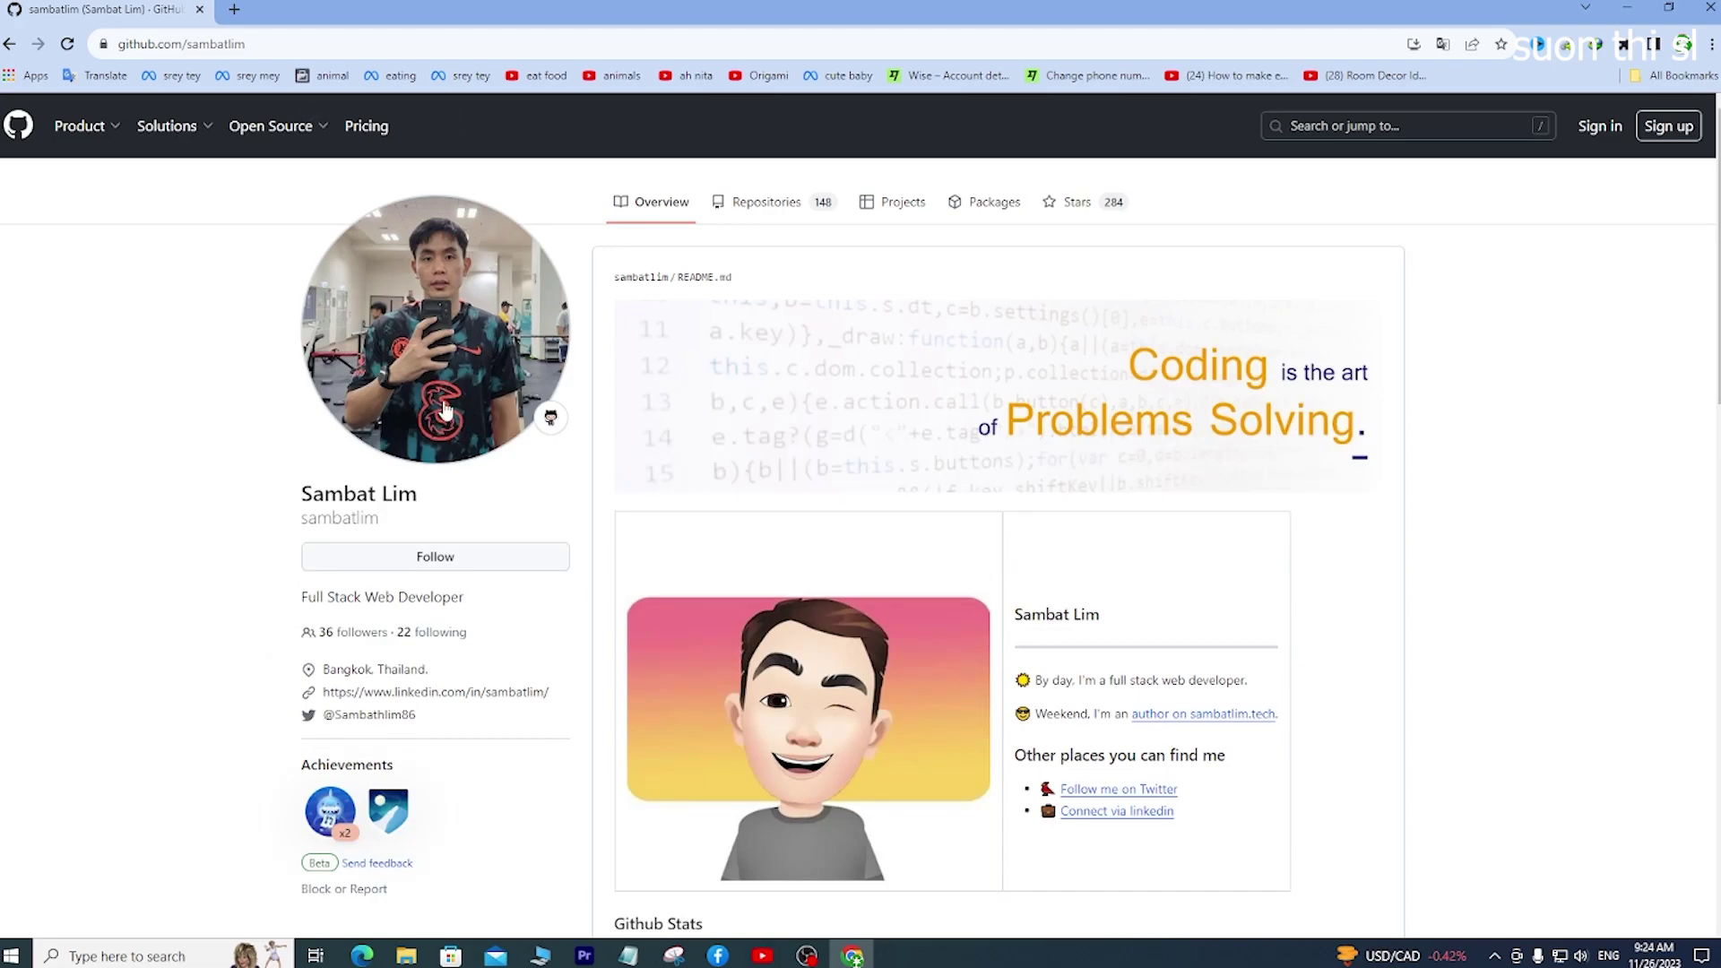